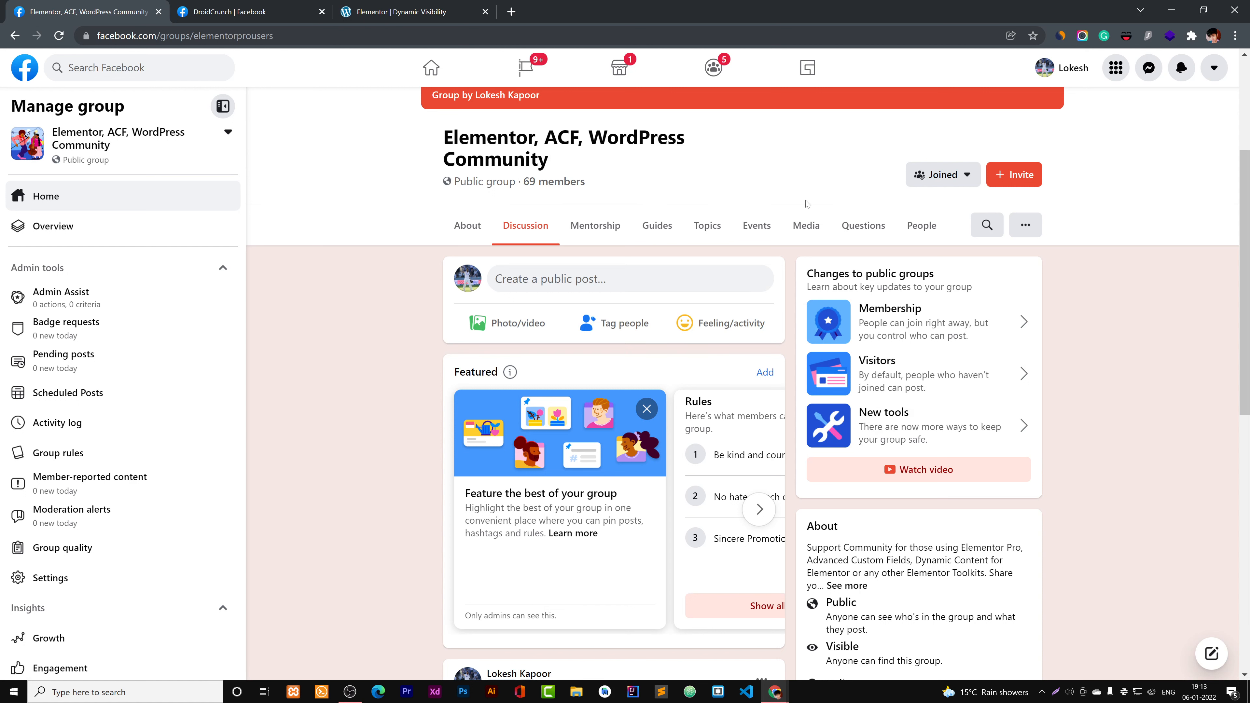
- Look through the Elementor, ACF, WordPress Community group page, from its cover image to the first posts
scroll(1247, 261, "down", 3)
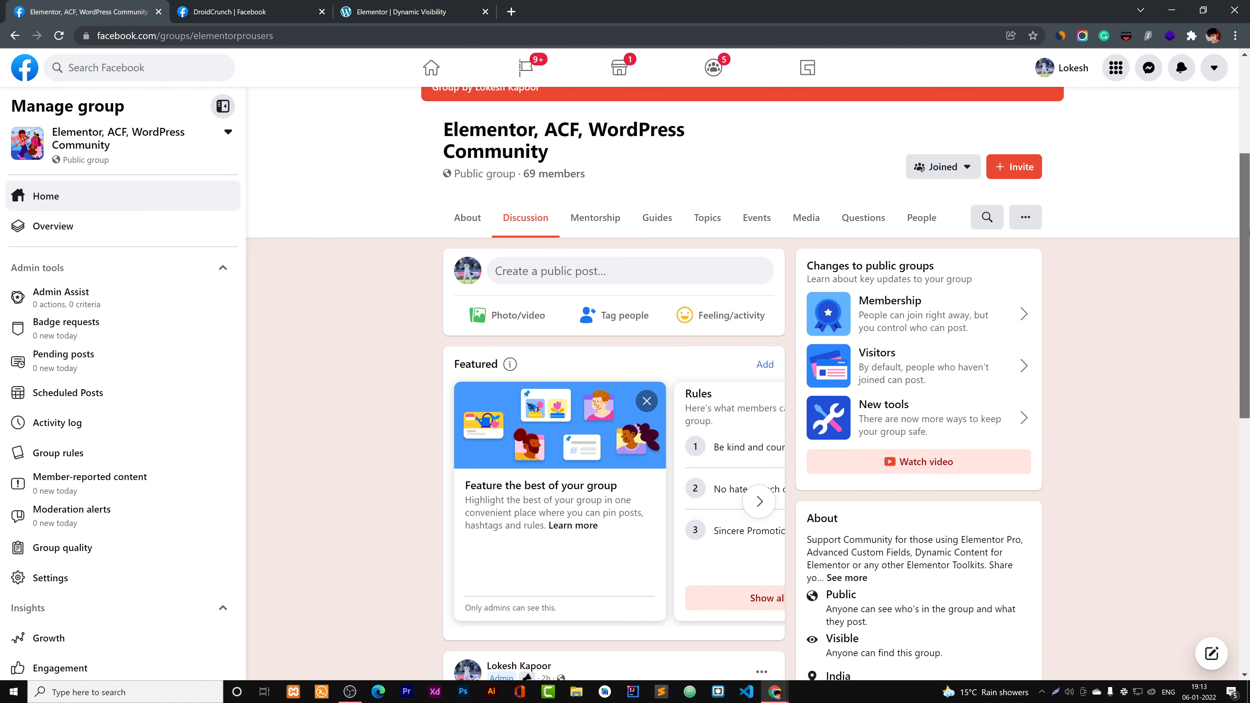
scroll(1248, 266, "up", 3)
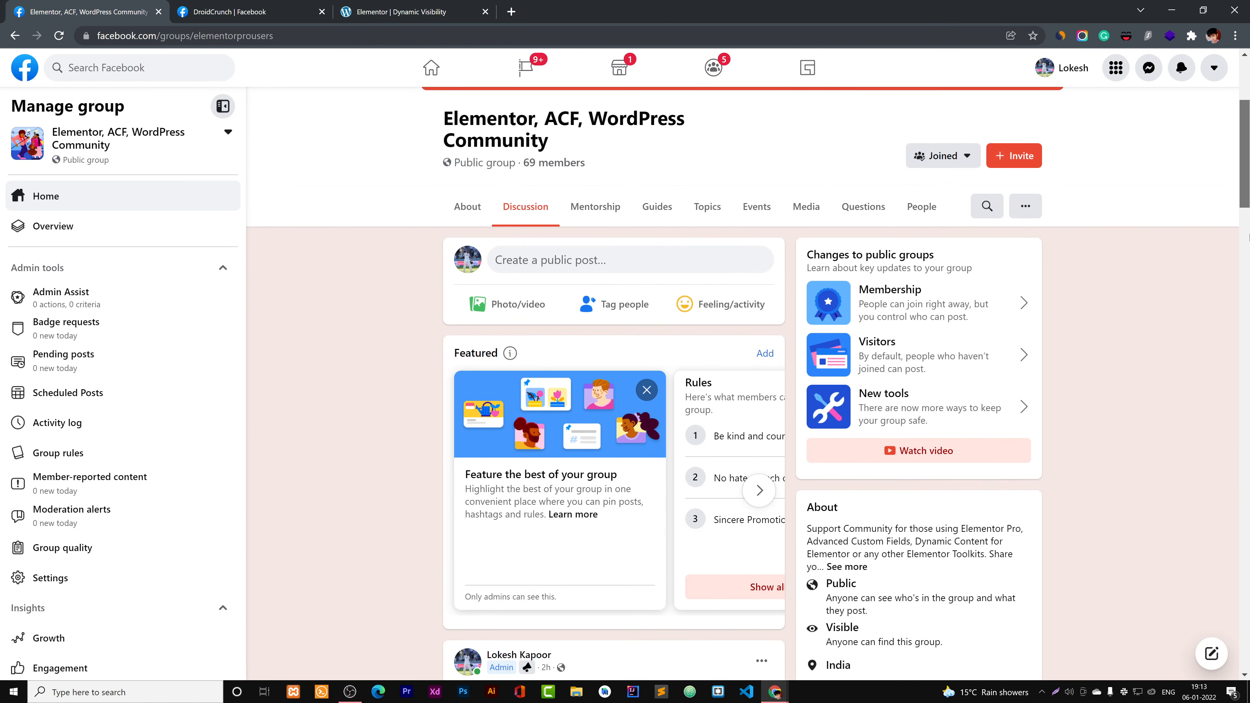
left_click_drag(1248, 237, 1248, 195)
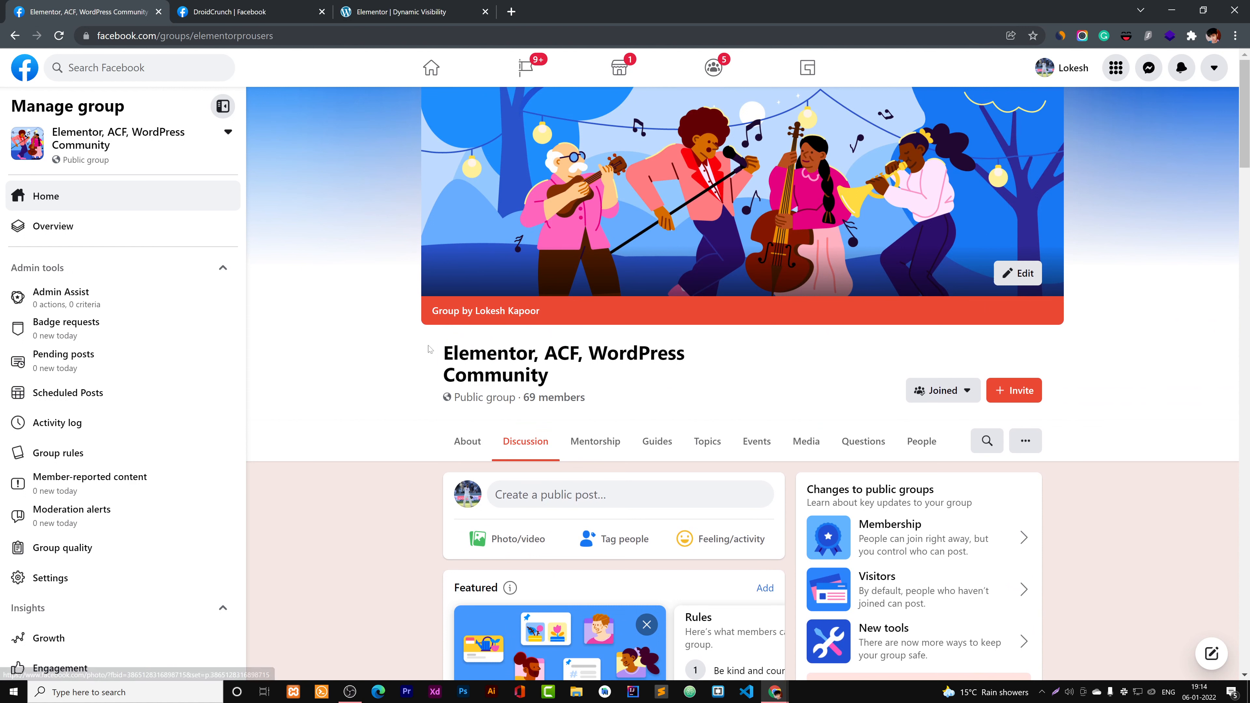
scroll(646, 393, "down", 10)
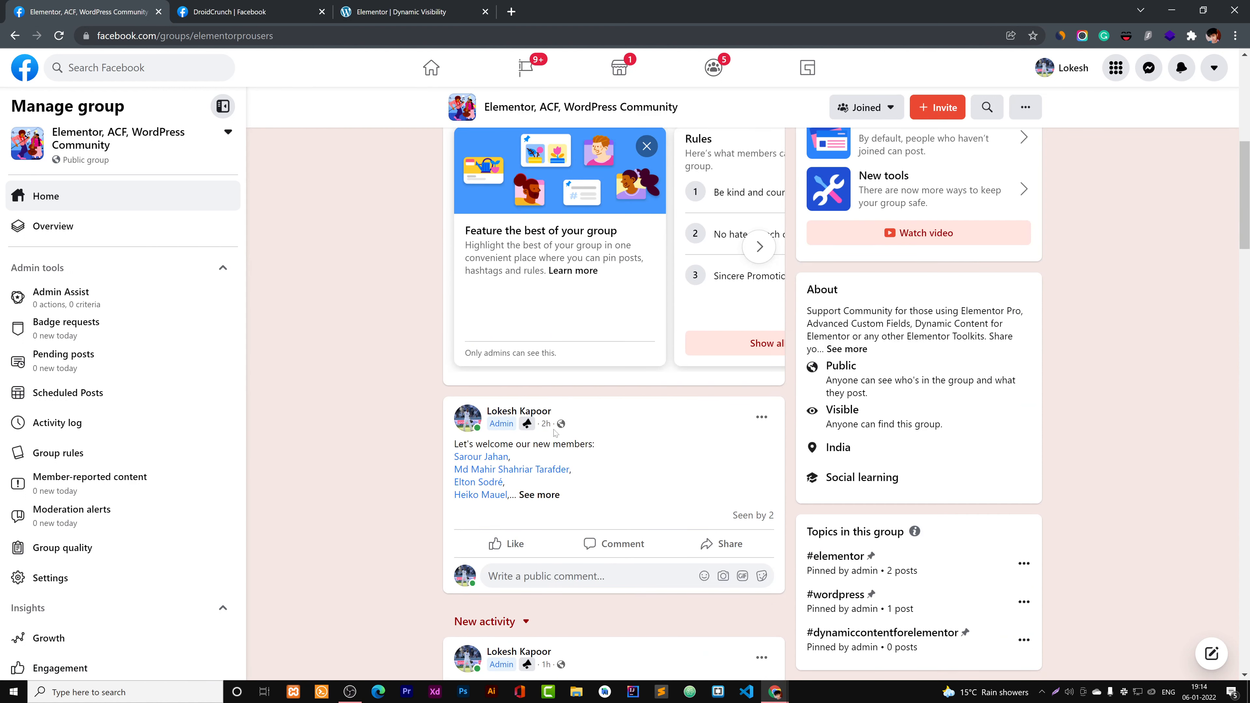
- Switch to the DroidCrunch Facebook group and look over its header, discussion area and recent posts
left_click(255, 4)
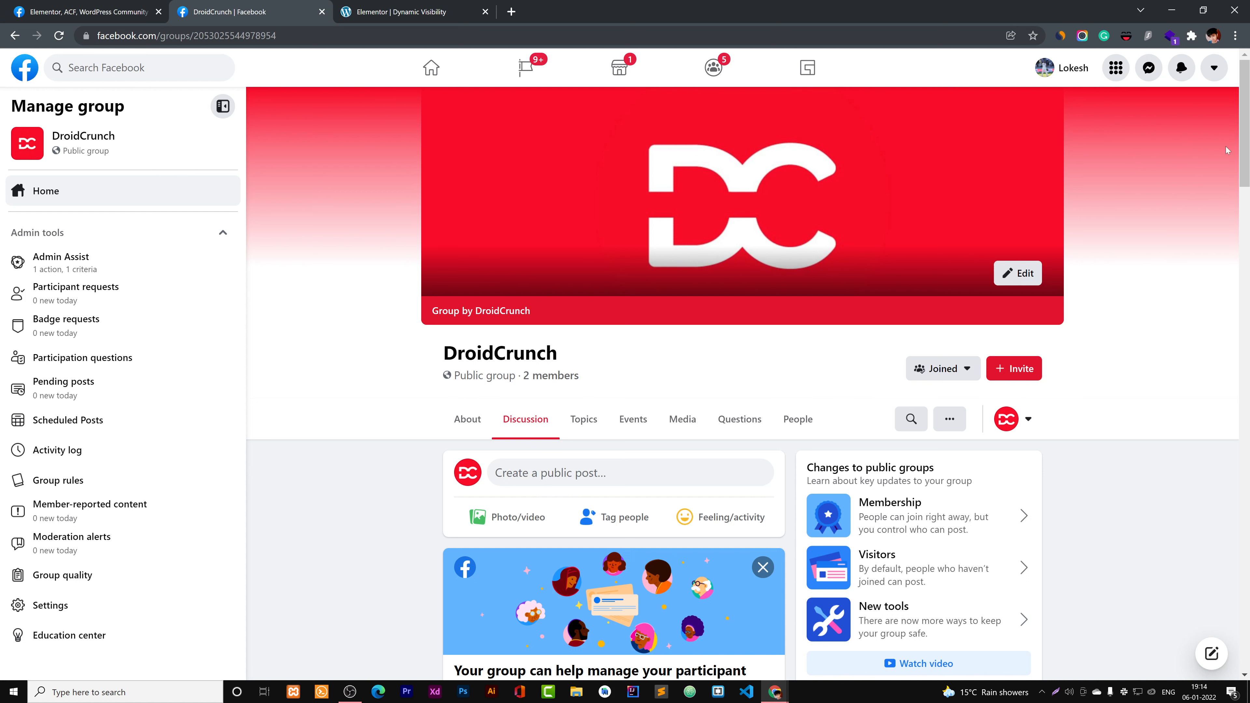
scroll(1226, 143, "down", 2)
scroll(1225, 128, "up", 2)
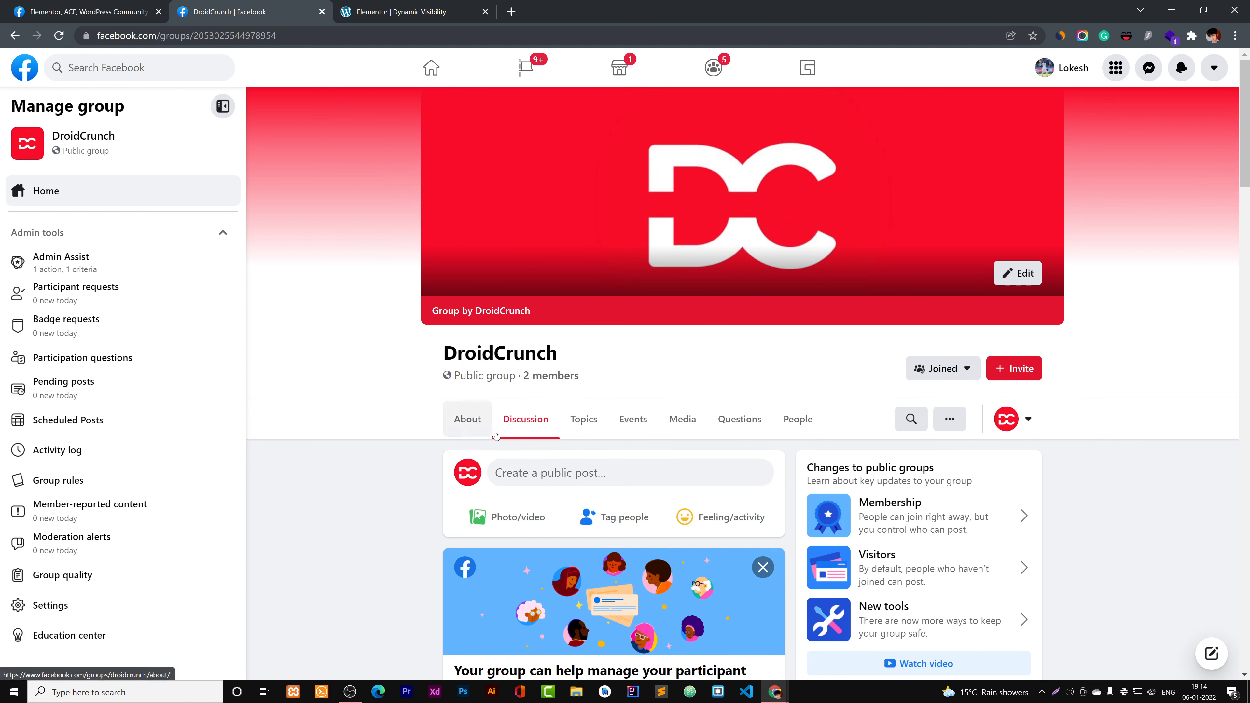
scroll(1248, 134, "down", 5)
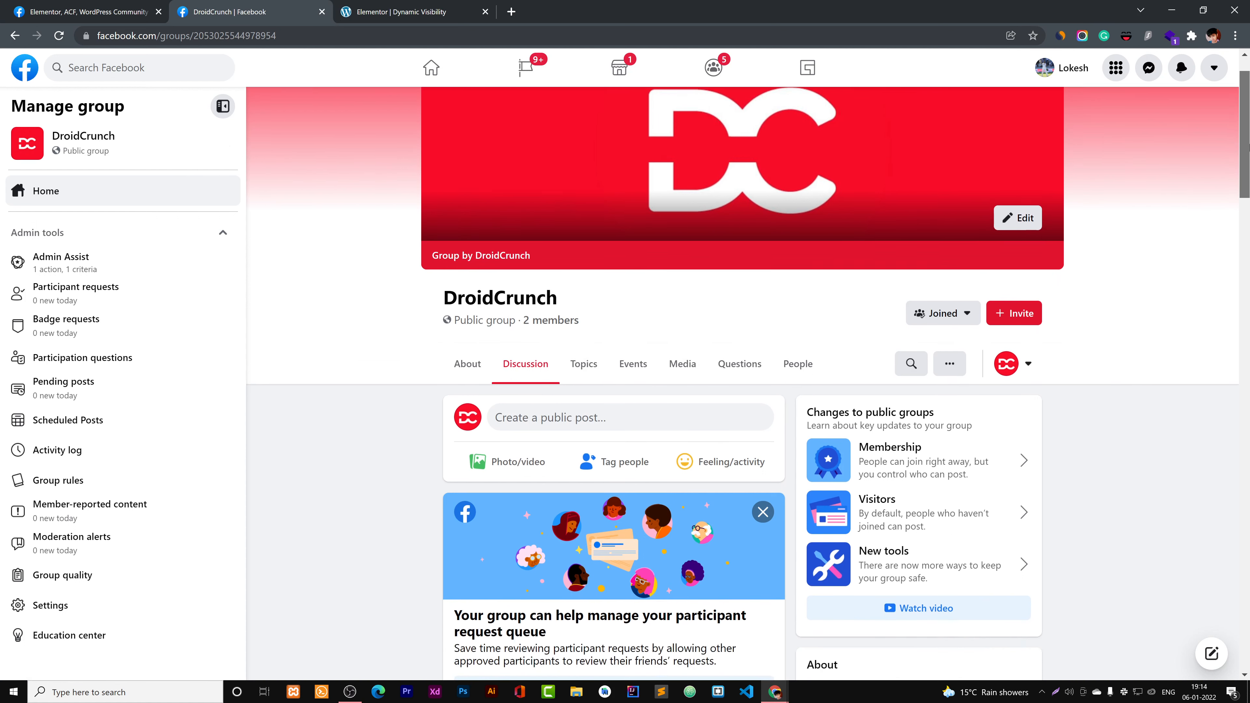
scroll(1247, 134, "up", 5)
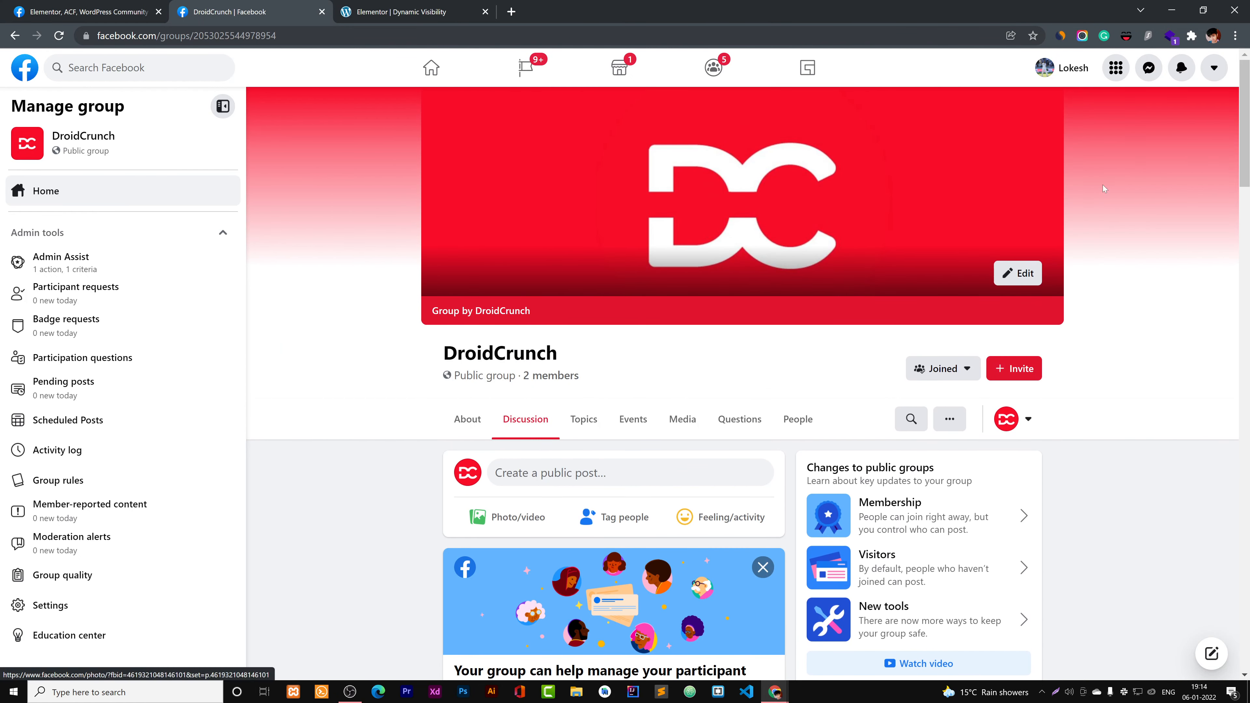
scroll(1247, 148, "down", 6)
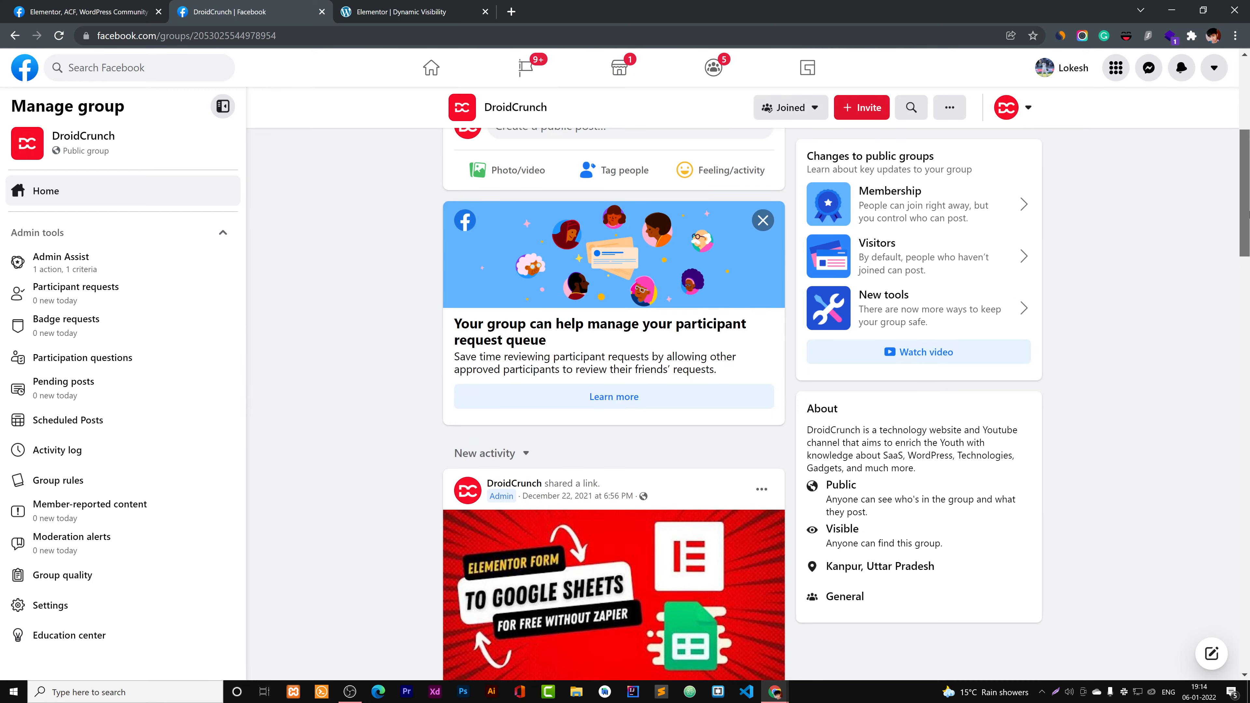
scroll(1247, 148, "up", 6)
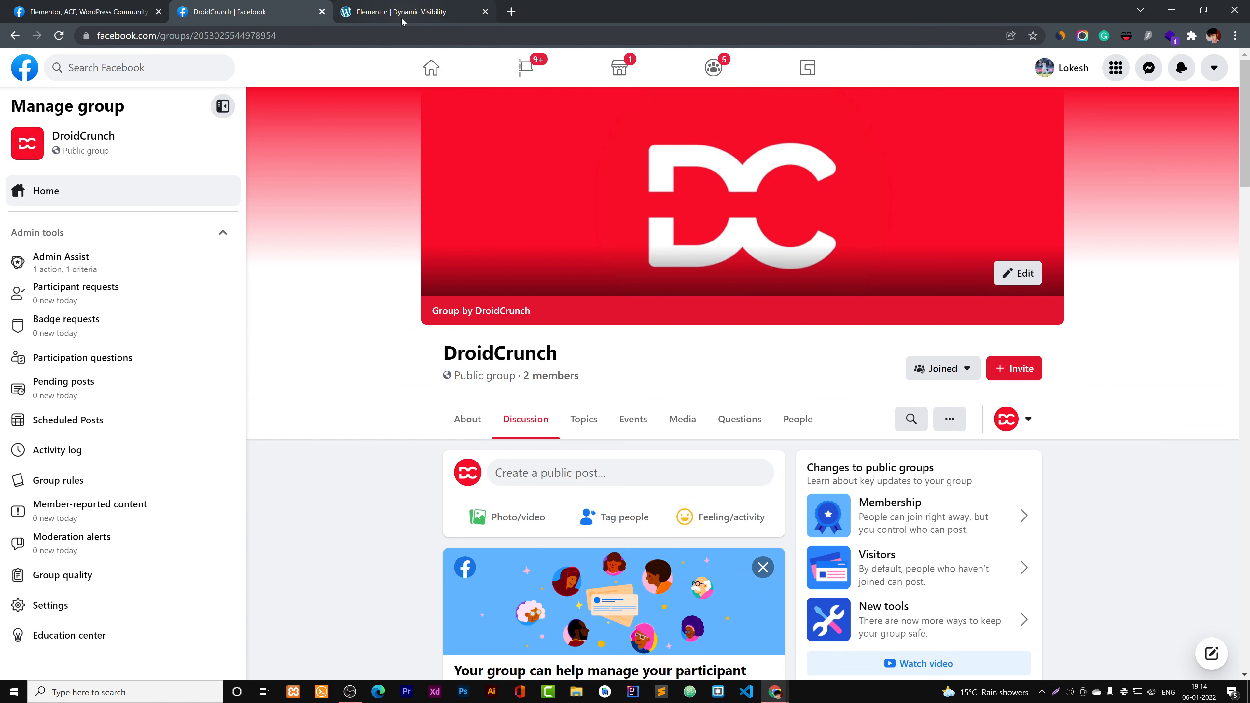
- Switch to the Elementor editor of the Dynamic Visibility page and look over its three videos and the row of buttons beneath
left_click(421, 17)
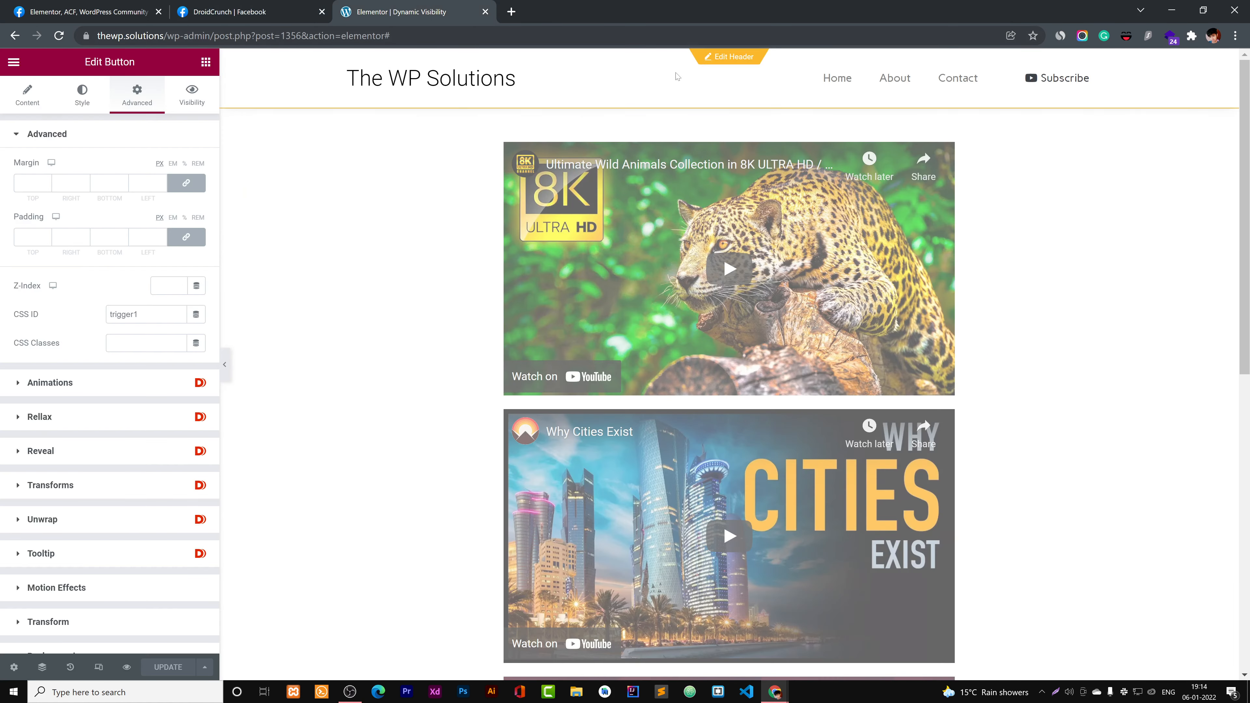
scroll(1247, 307, "down", 4)
left_click_drag(1249, 308, 1243, 390)
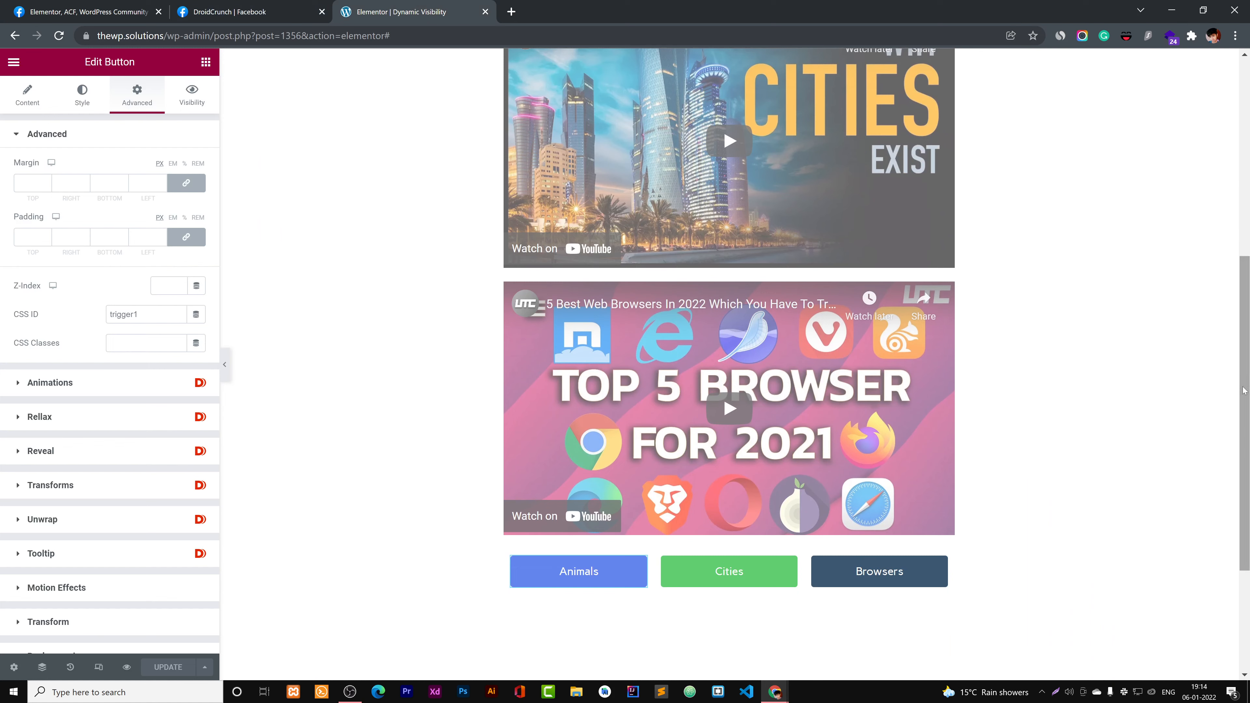
scroll(1144, 380, "up", 7)
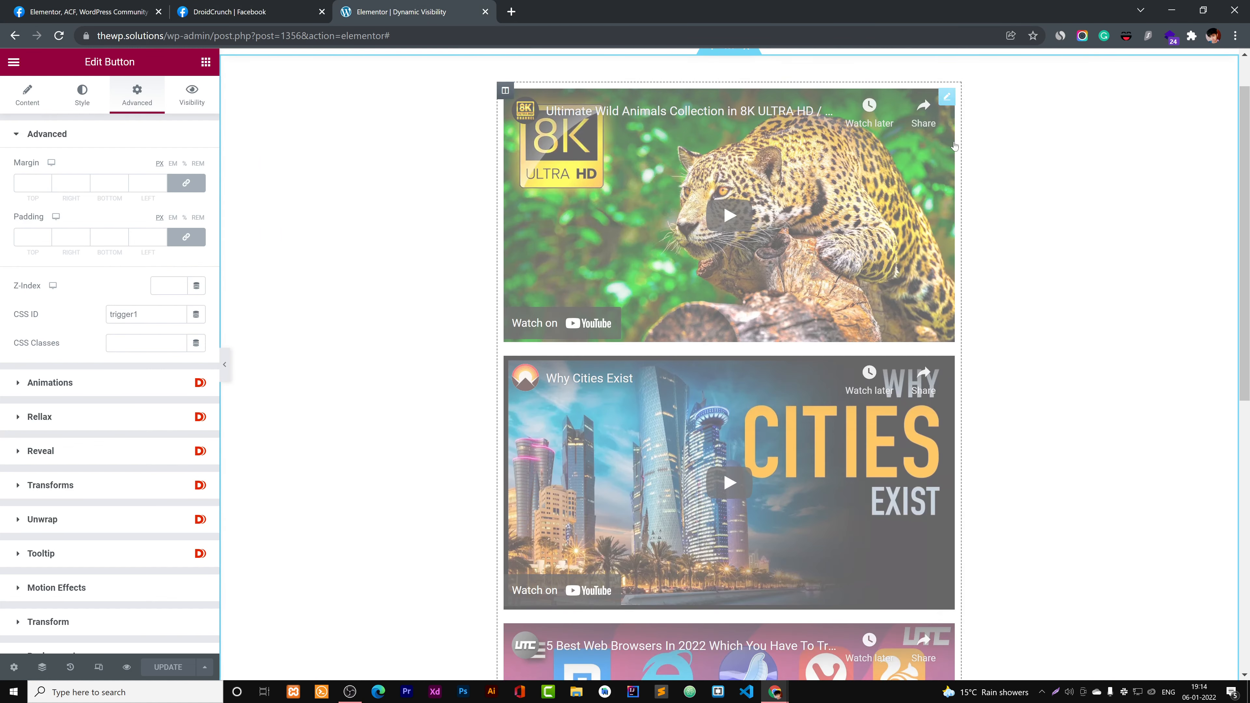
- Open the settings of each of the three video widgets in turn and examine the YouTube link of the web browsers video
left_click(946, 94)
left_click(947, 366)
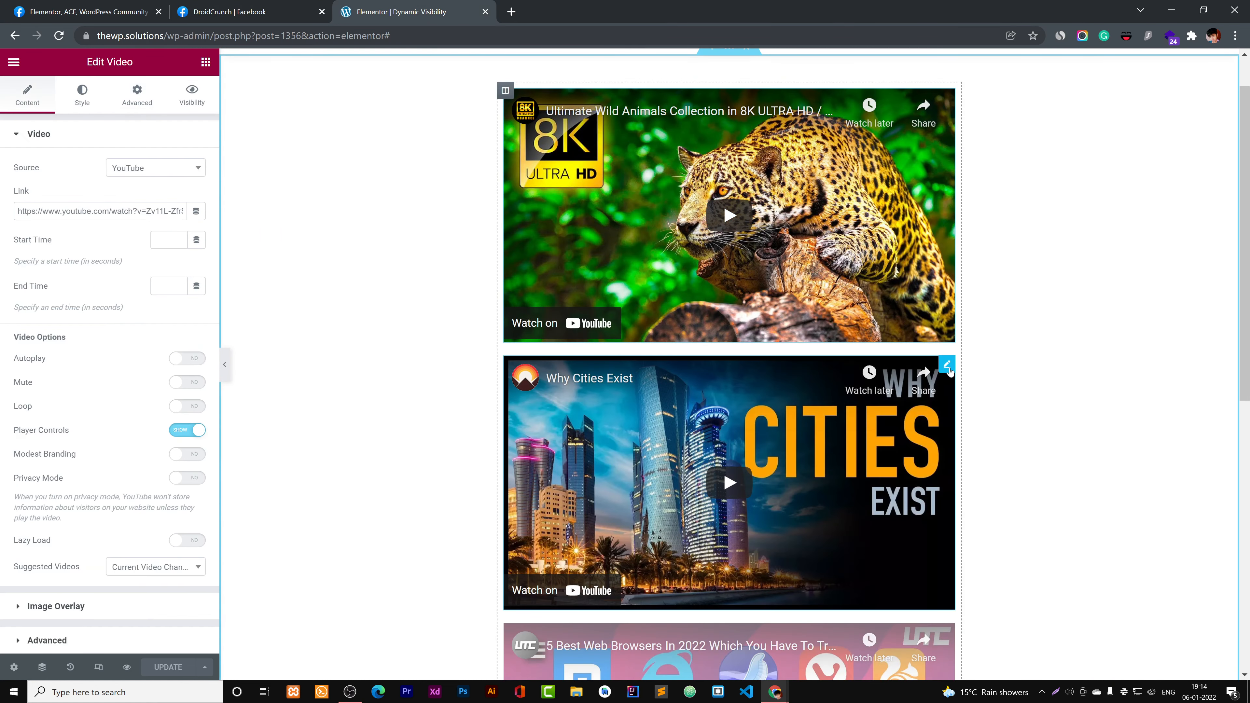
scroll(952, 428, "down", 4)
left_click(952, 430)
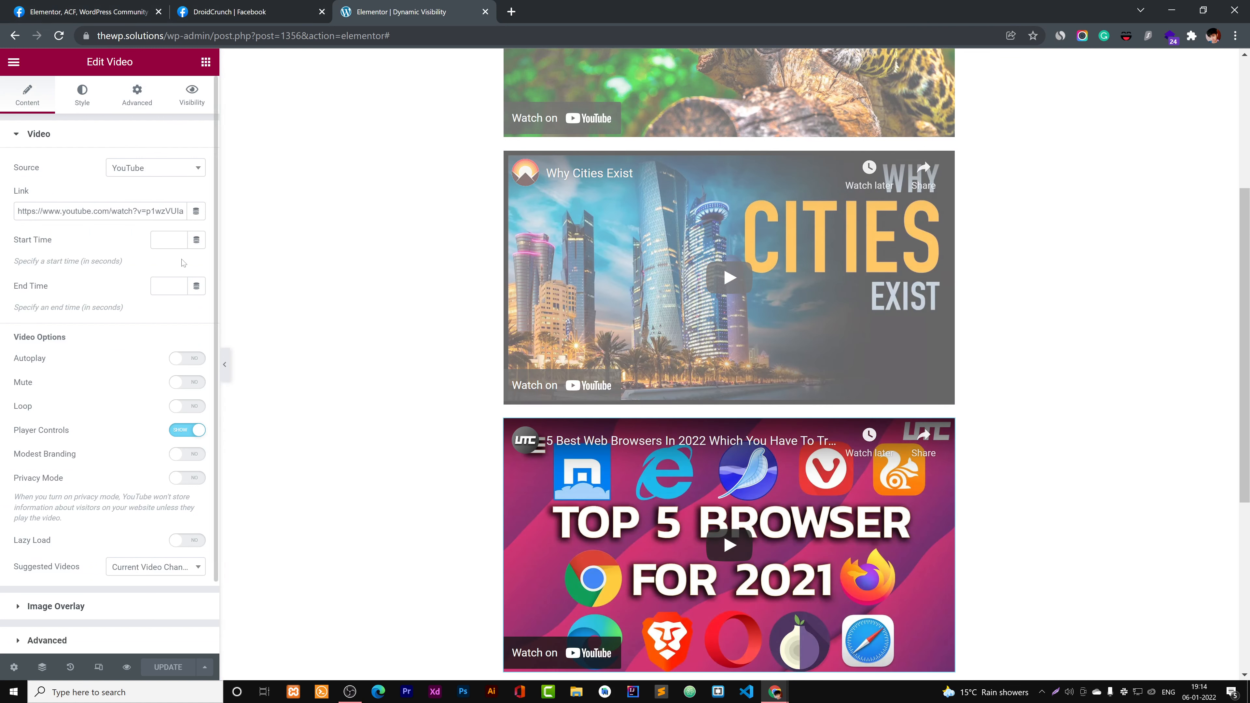
left_click_drag(32, 211, 129, 211)
scroll(345, 193, "up", 4)
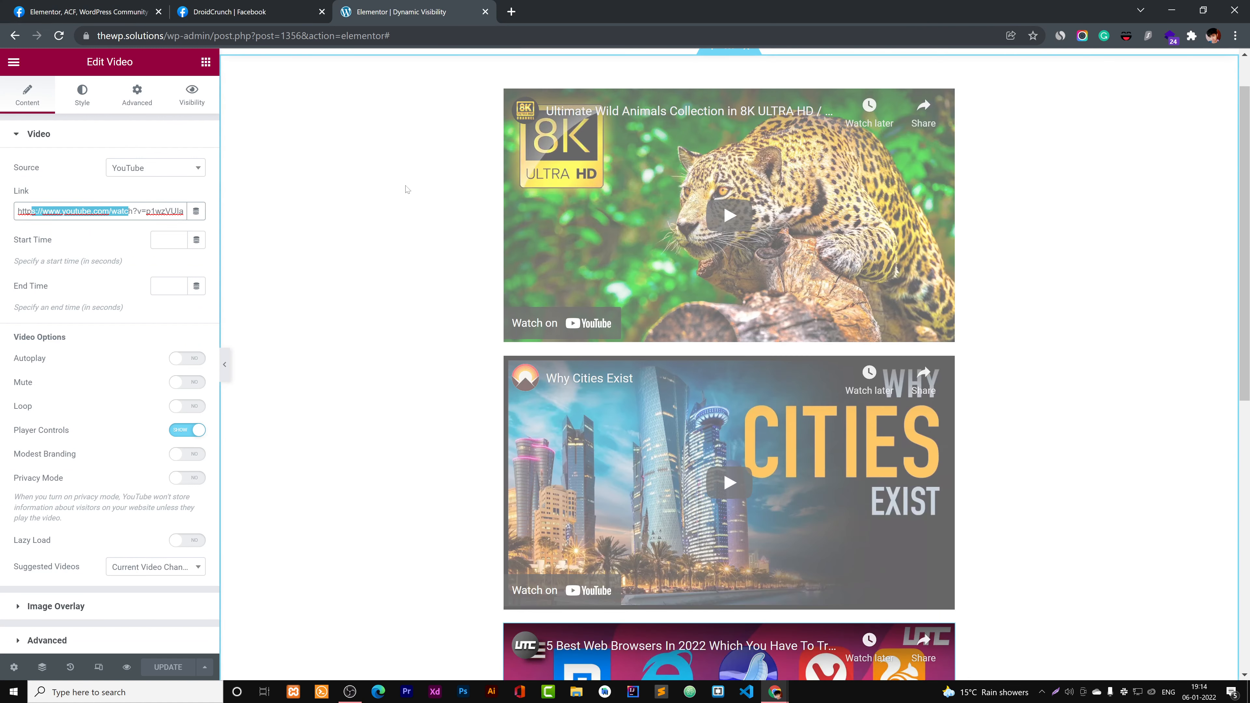
scroll(786, 182, "down", 7)
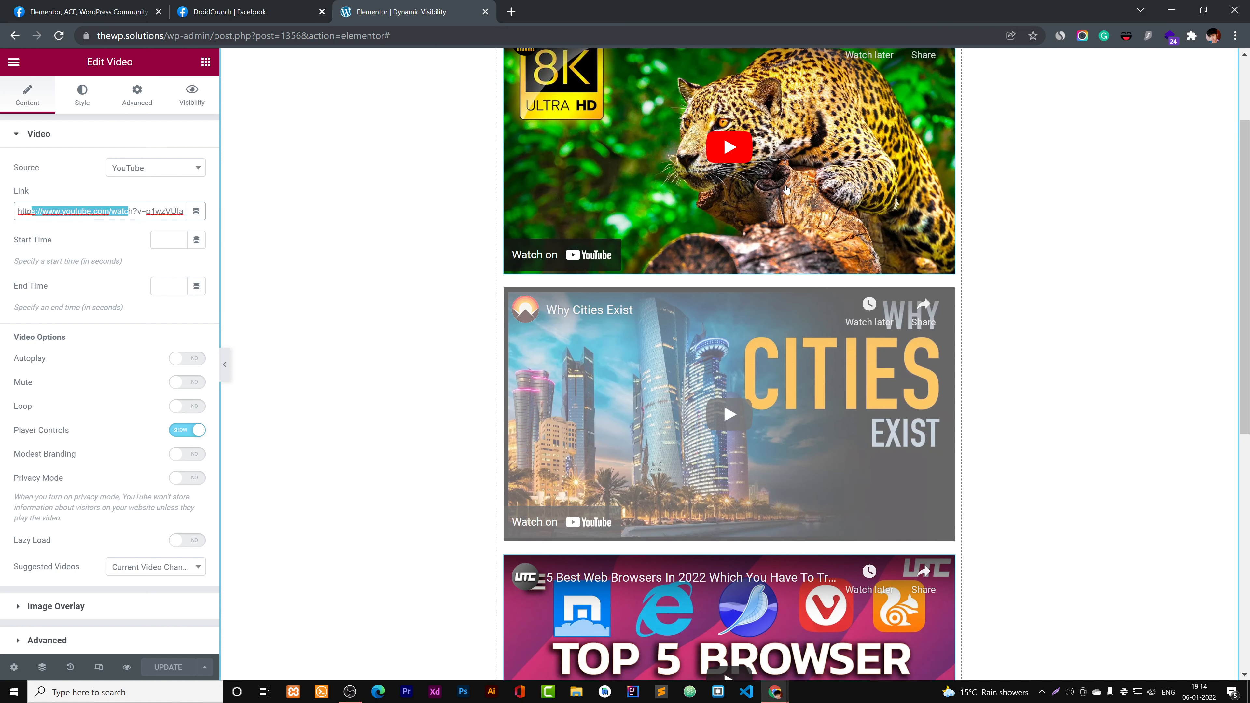
scroll(800, 273, "down", 3)
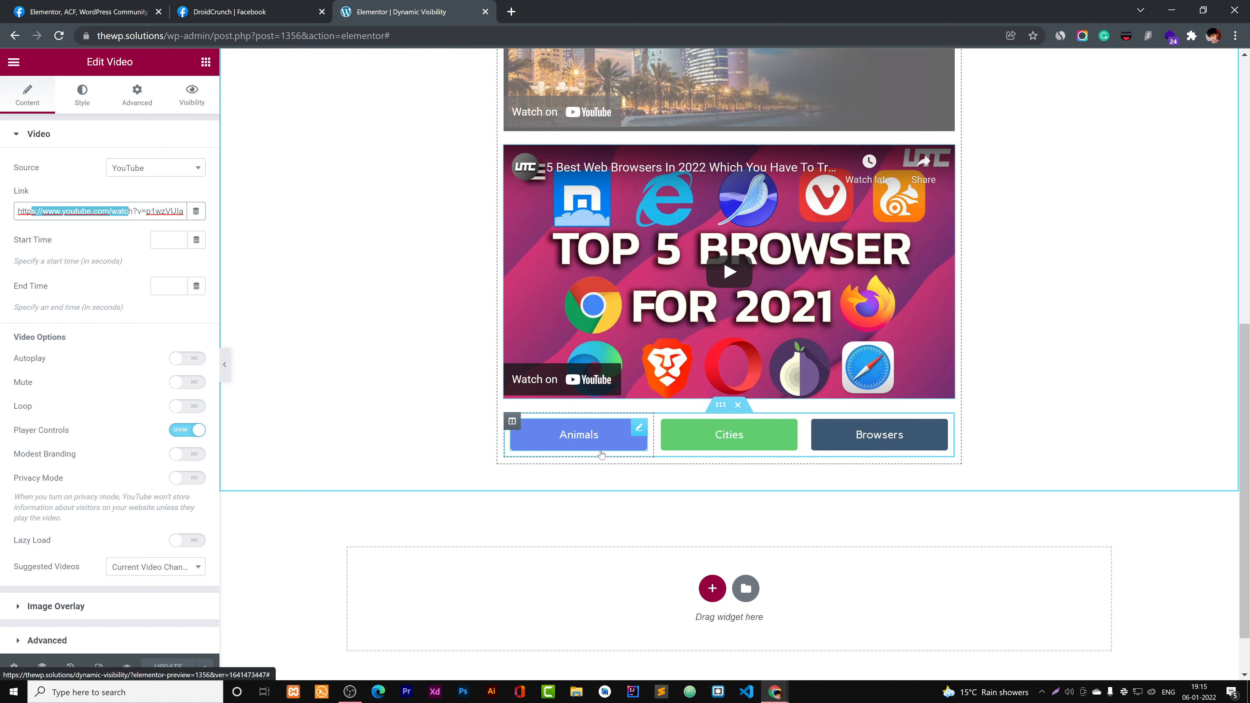
scroll(728, 439, "up", 8)
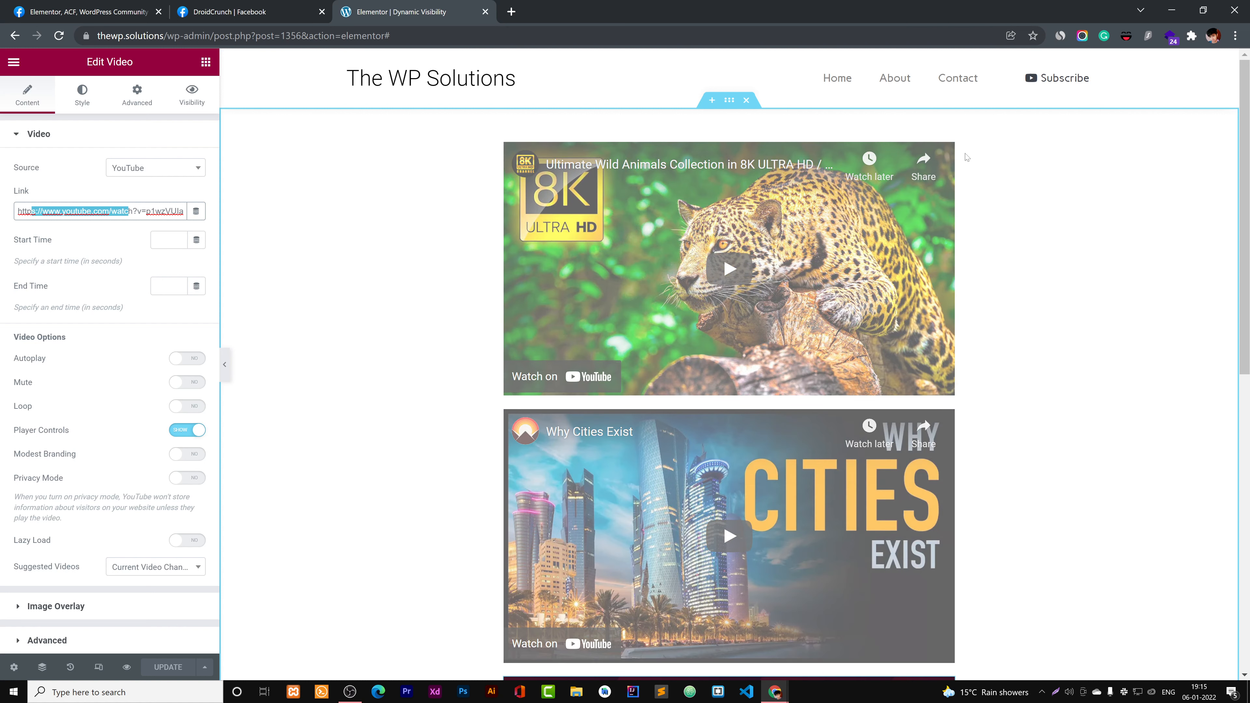
- Open the wild animals video widget for editing and examine its Visibility settings and the other videos on the page
right_click(947, 156)
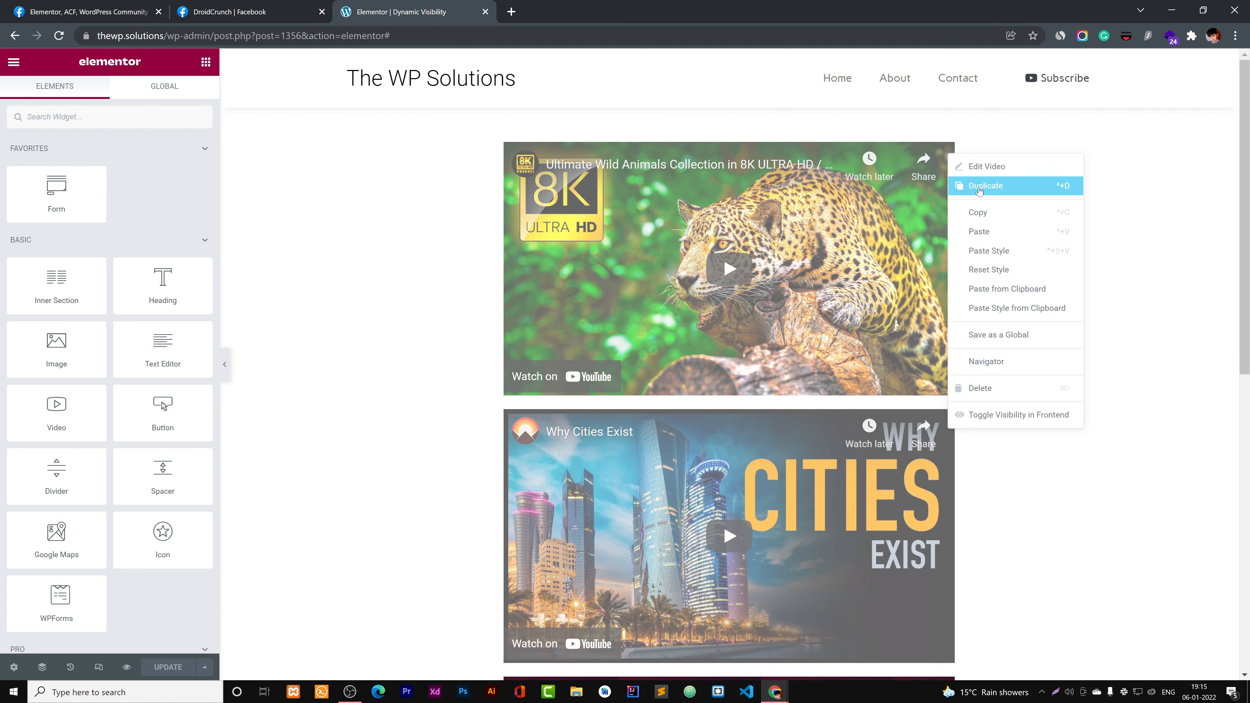
left_click(987, 166)
scroll(212, 110, "down", 2)
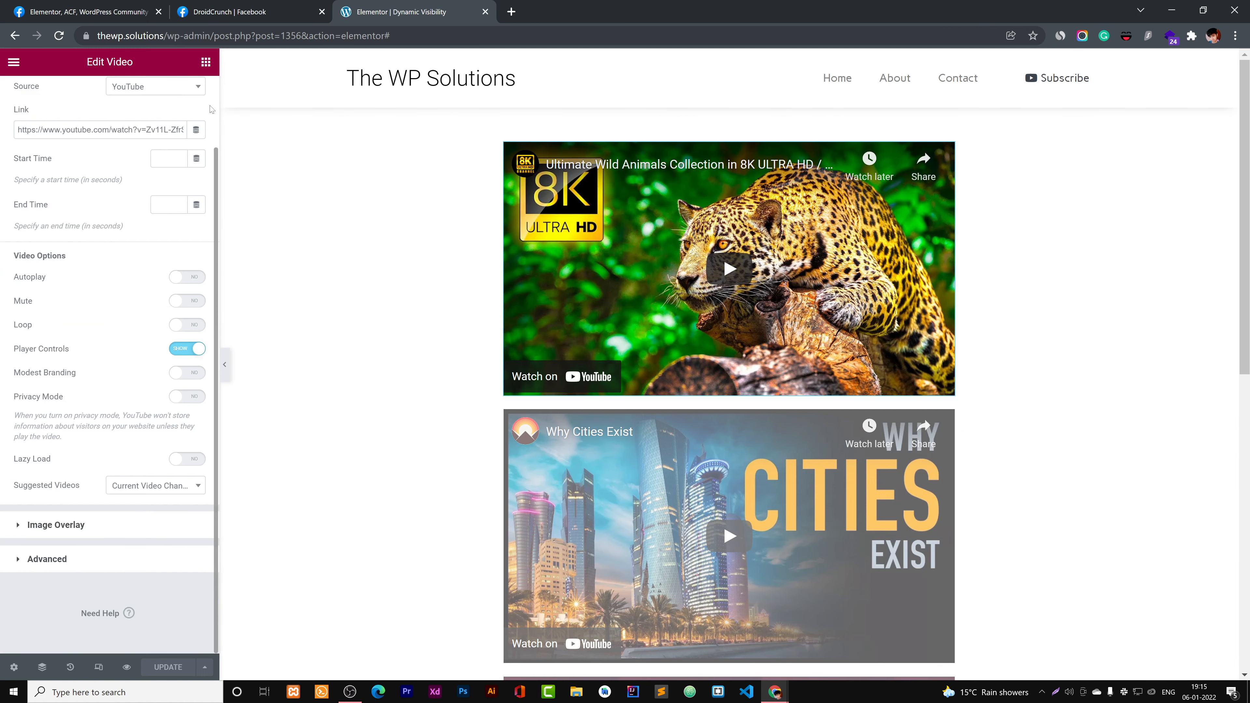
scroll(211, 123, "up", 2)
left_click(199, 96)
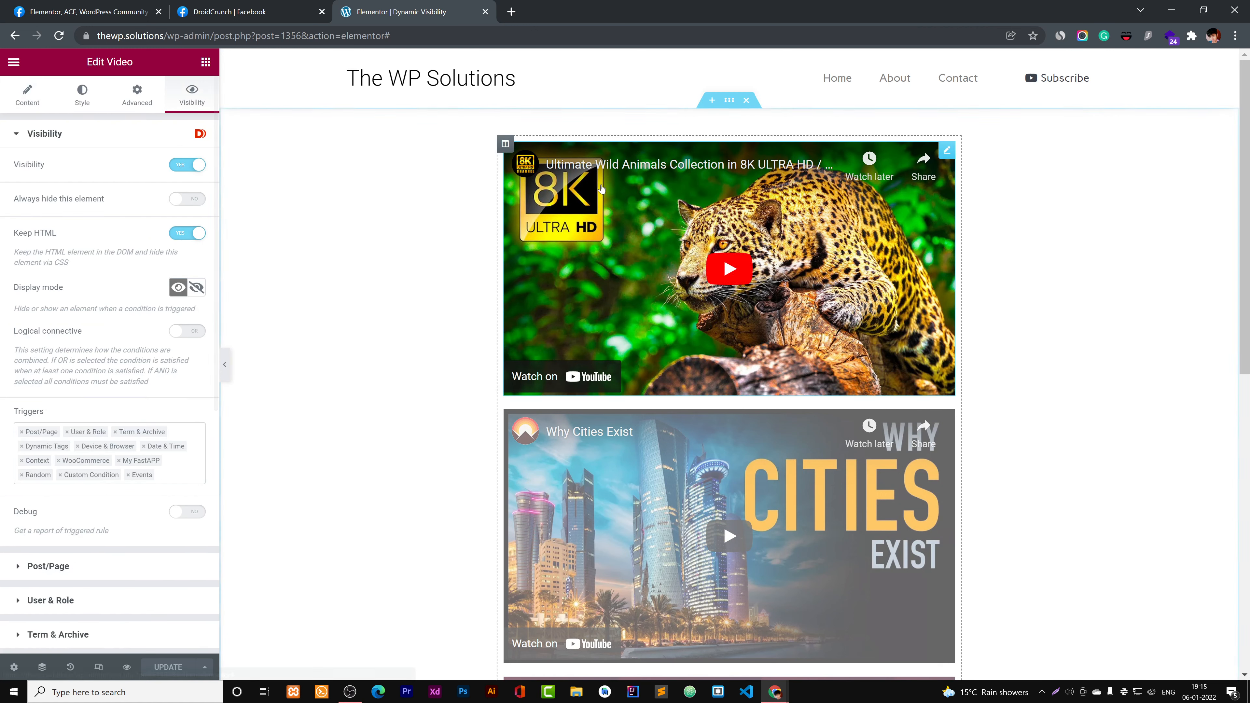
scroll(670, 309, "down", 8)
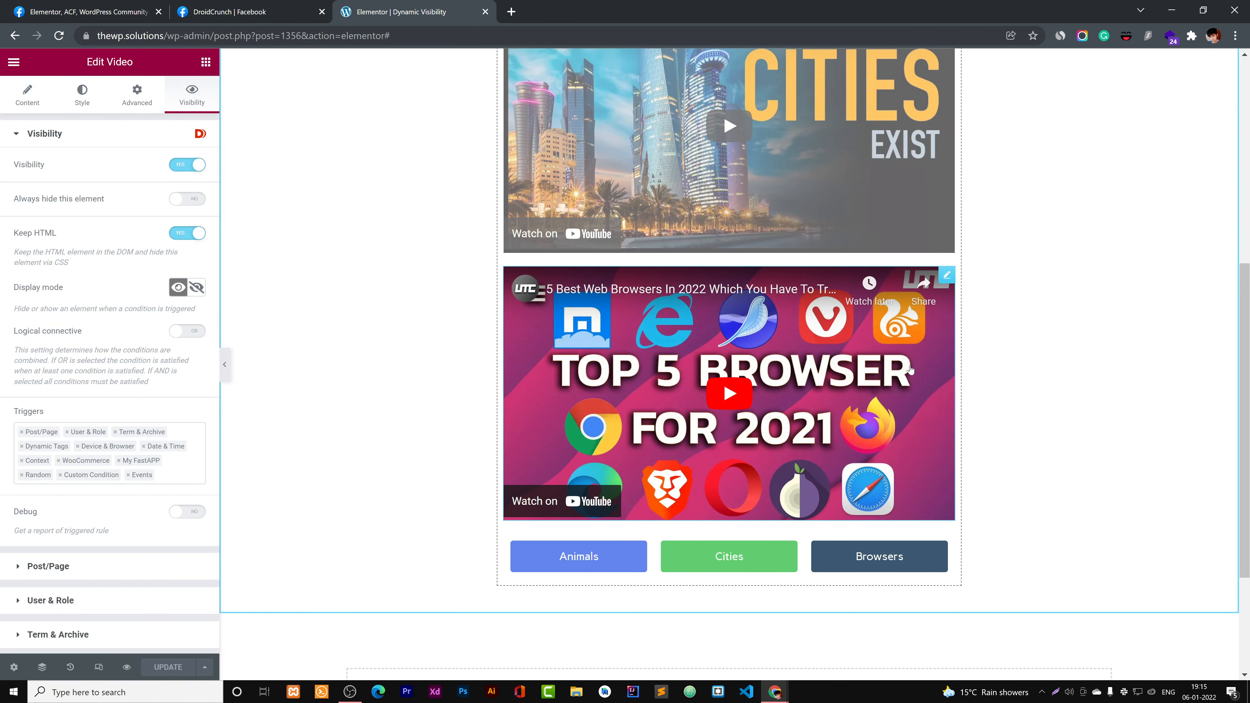
scroll(764, 370, "up", 7)
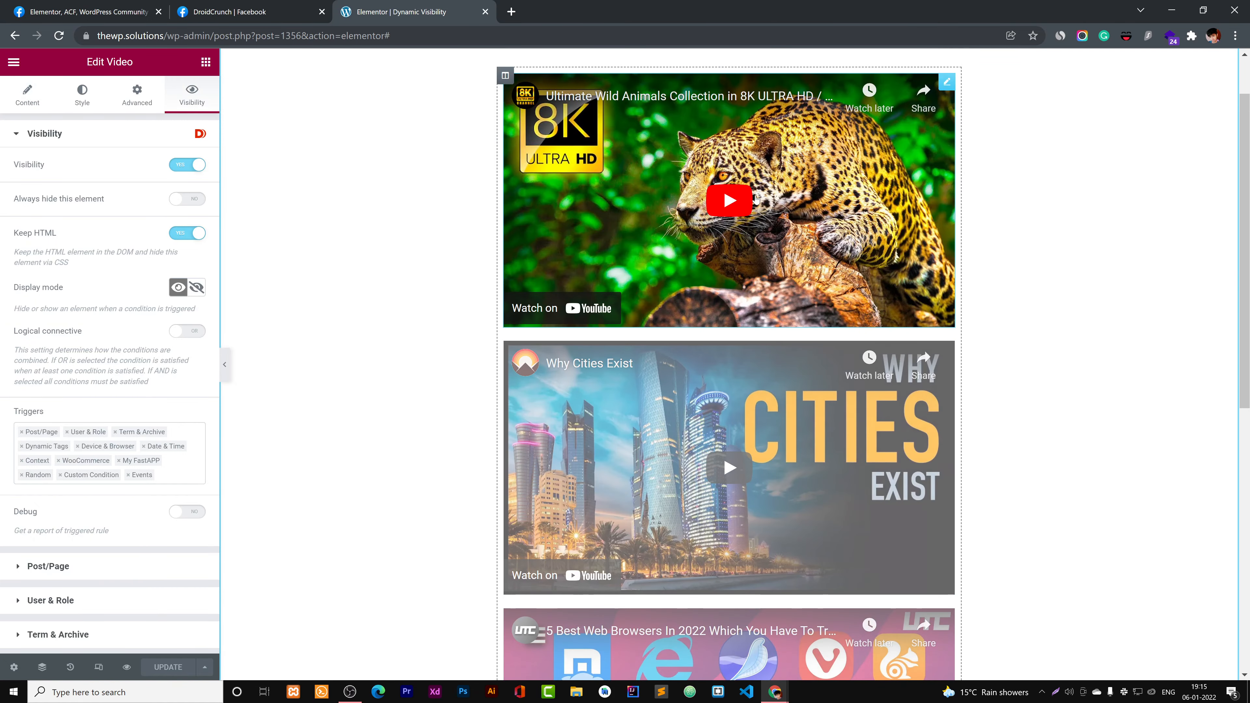
- Inspect the CSS ID in the advanced settings of the Animals, Cities and Browsers buttons
scroll(582, 478, "down", 8)
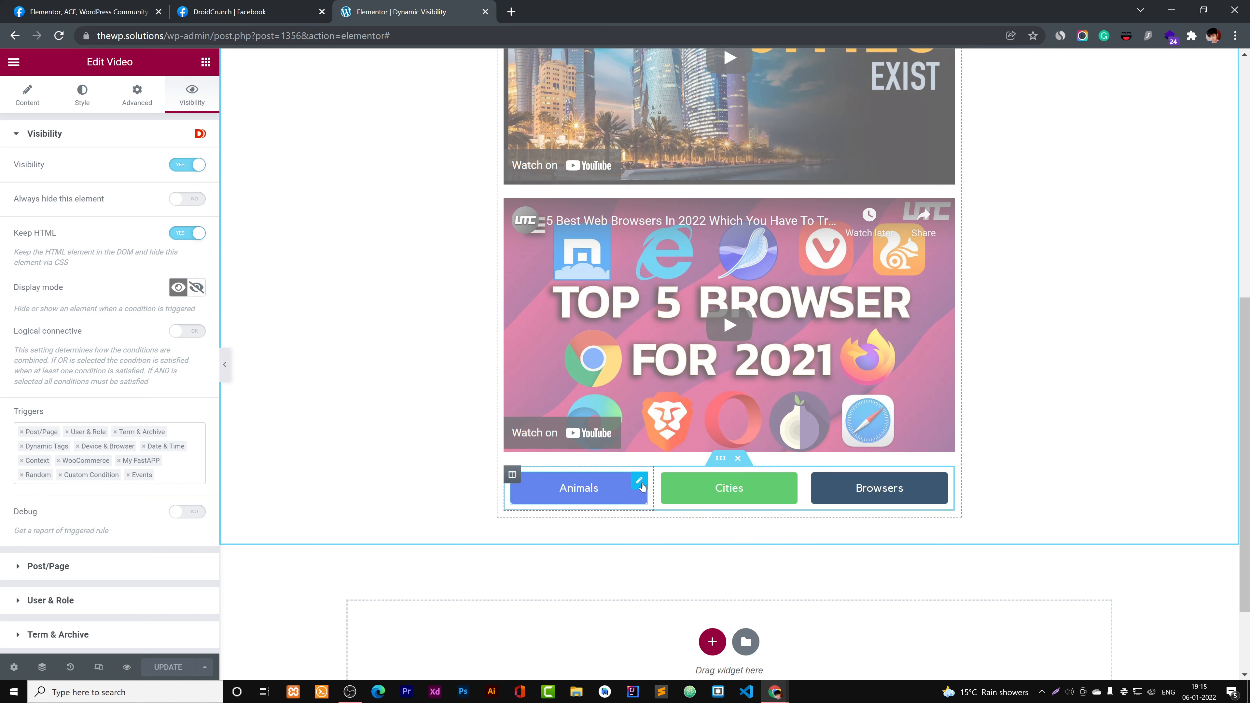
left_click(639, 482)
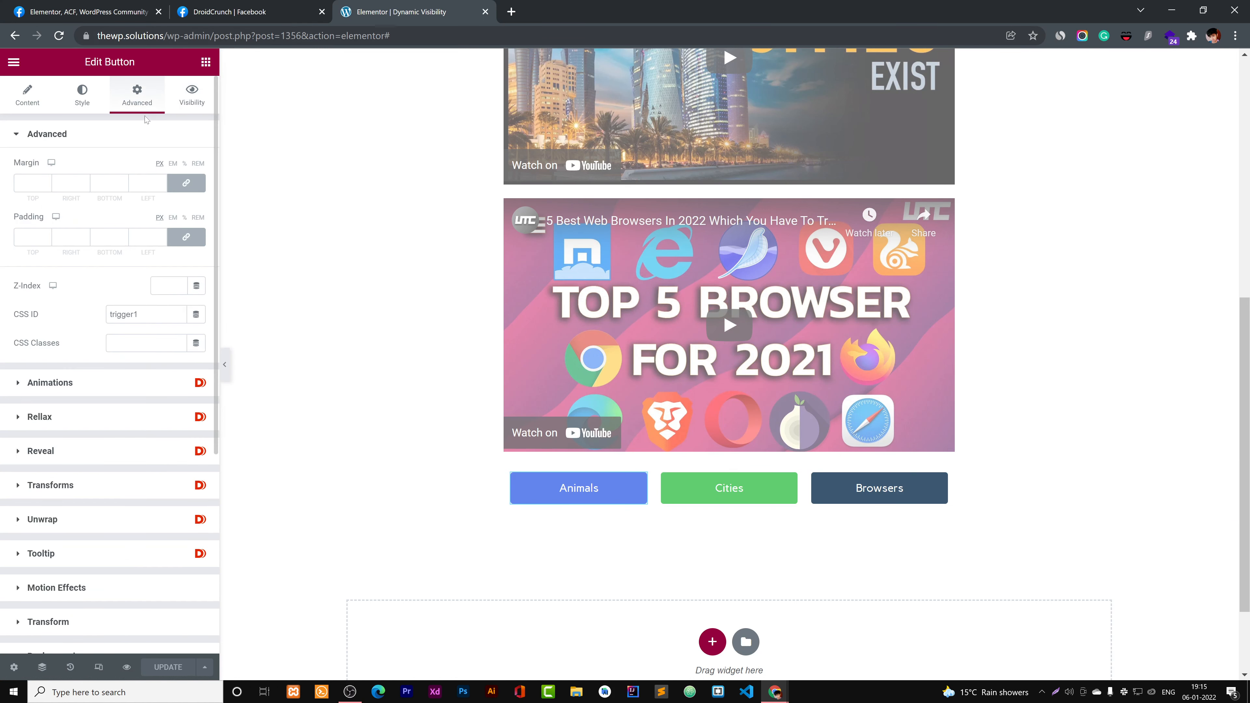
double_click(142, 313)
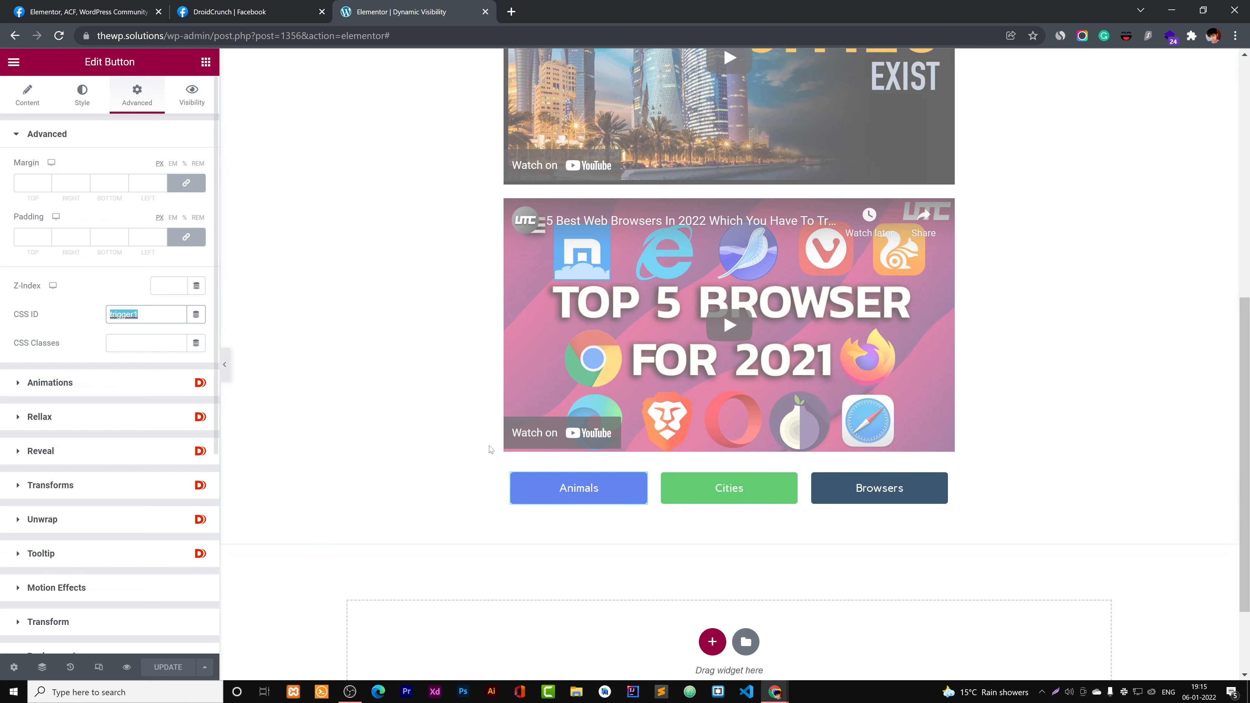
left_click(751, 485)
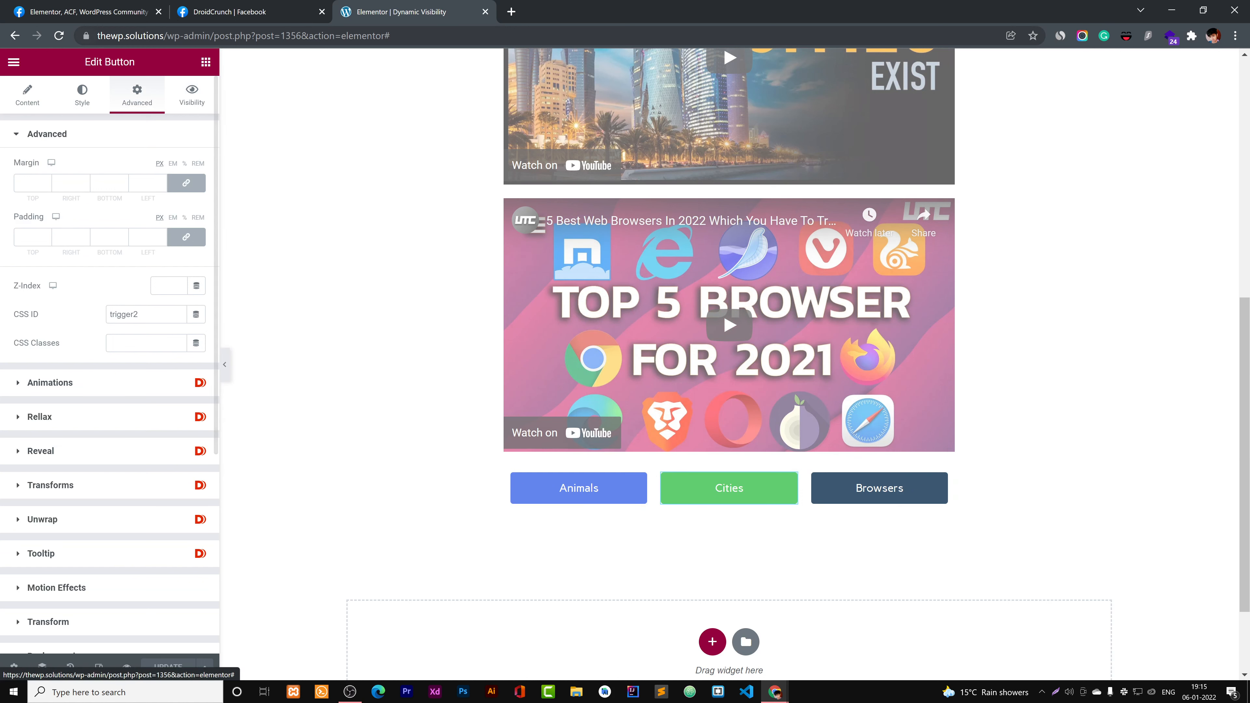
left_click(900, 493)
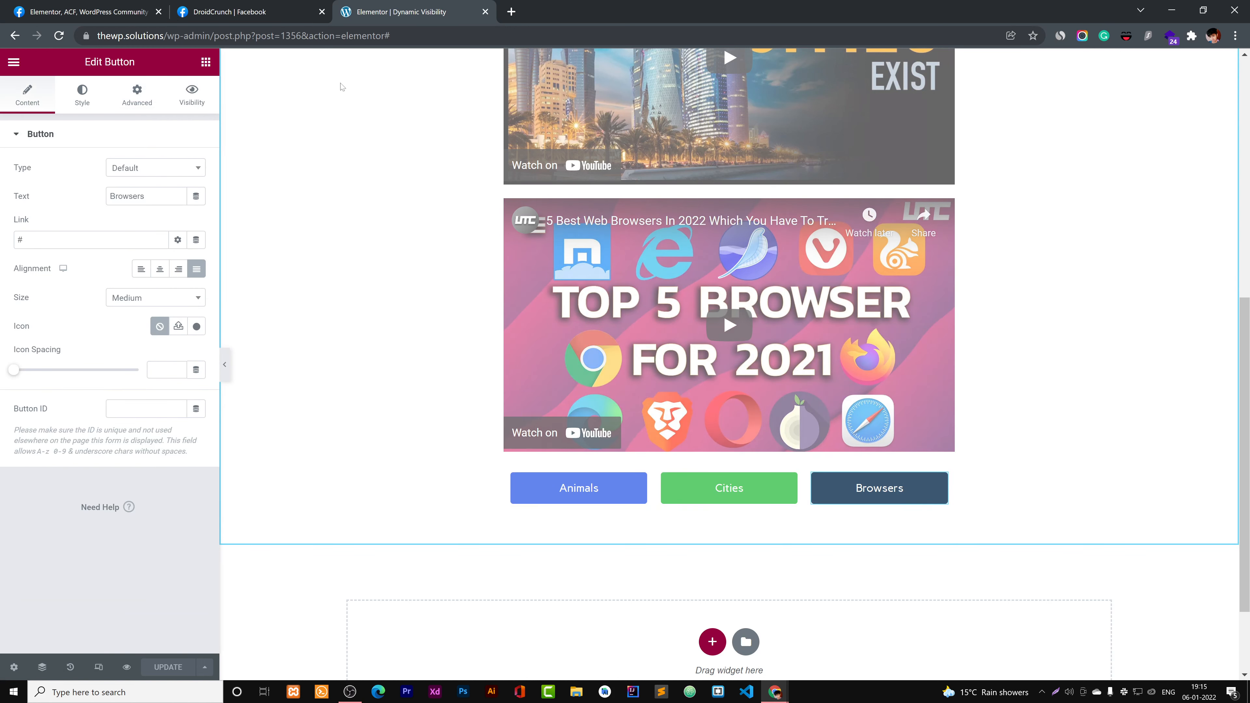
left_click(107, 90)
left_click(137, 93)
double_click(126, 314)
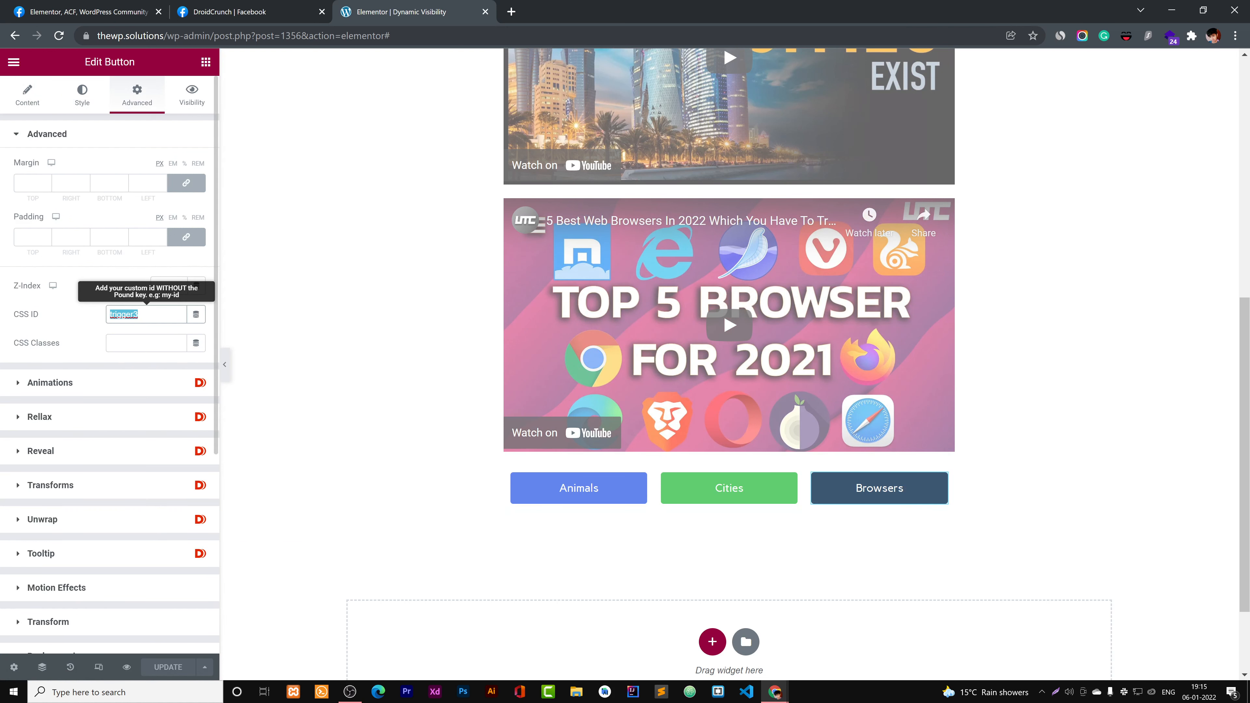
- Open the wild animals video's Events visibility settings and examine the available event types and the selector in Trigger on this element
scroll(824, 343, "up", 10)
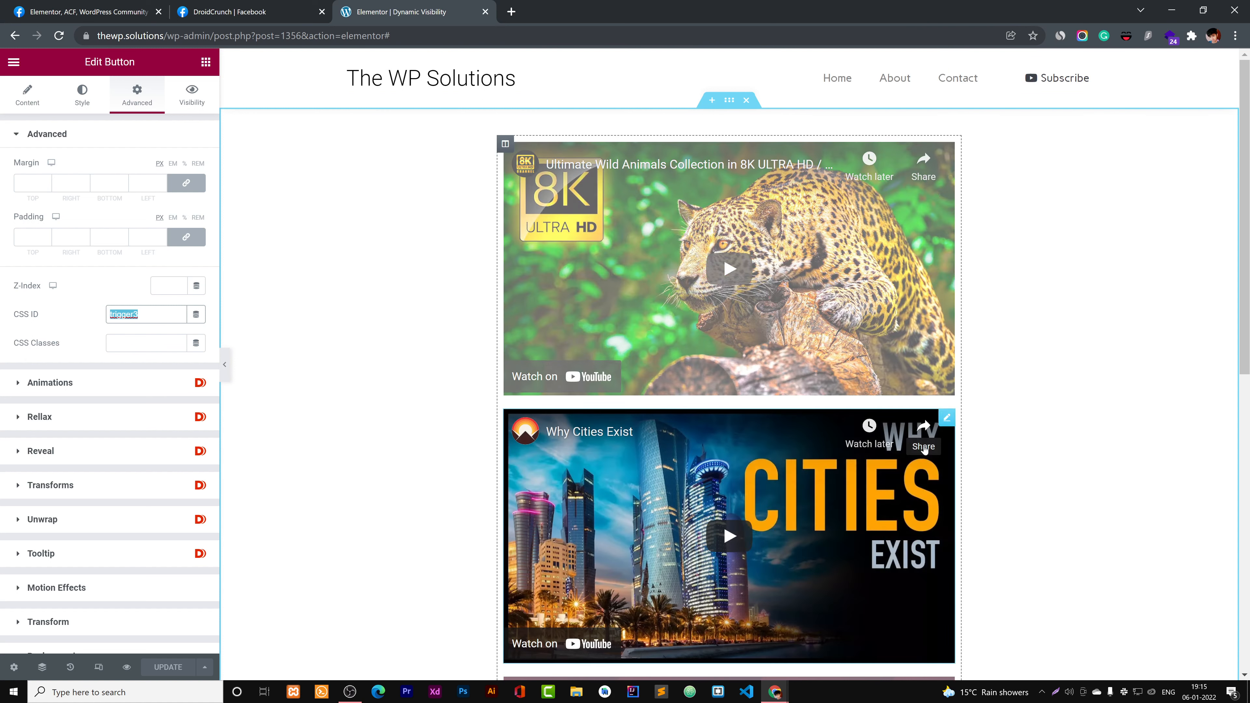
left_click(948, 150)
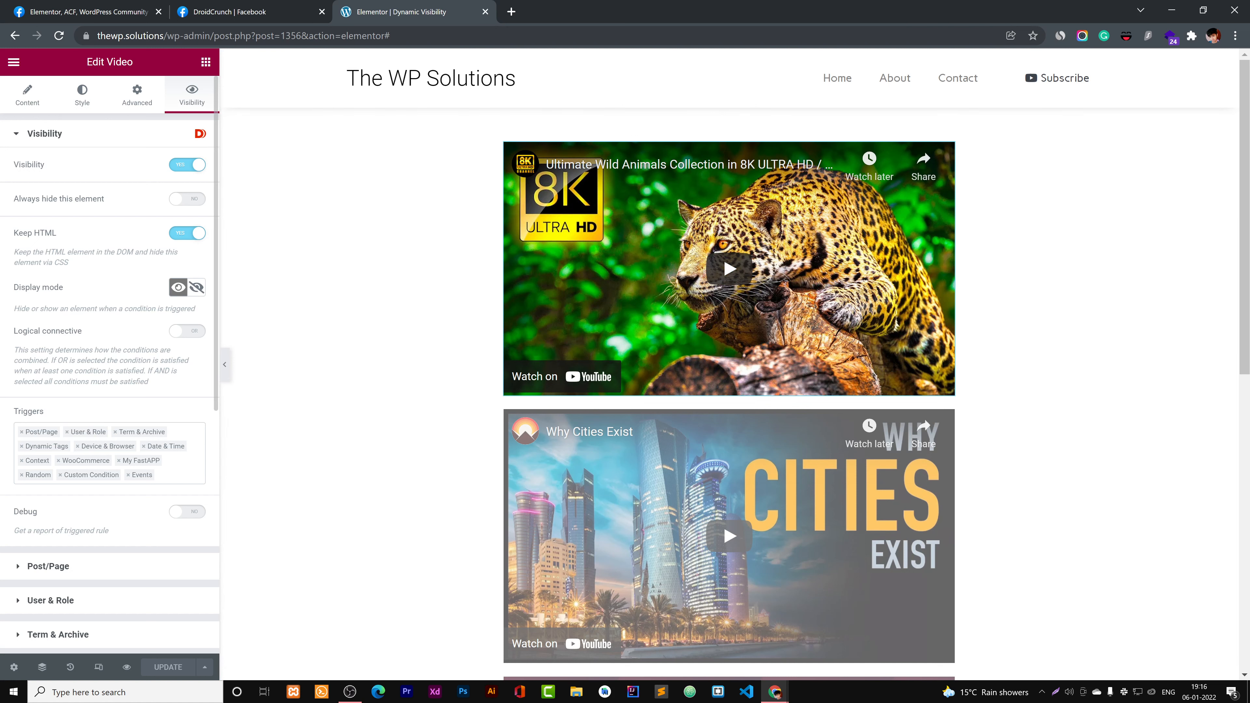
scroll(77, 276, "down", 6)
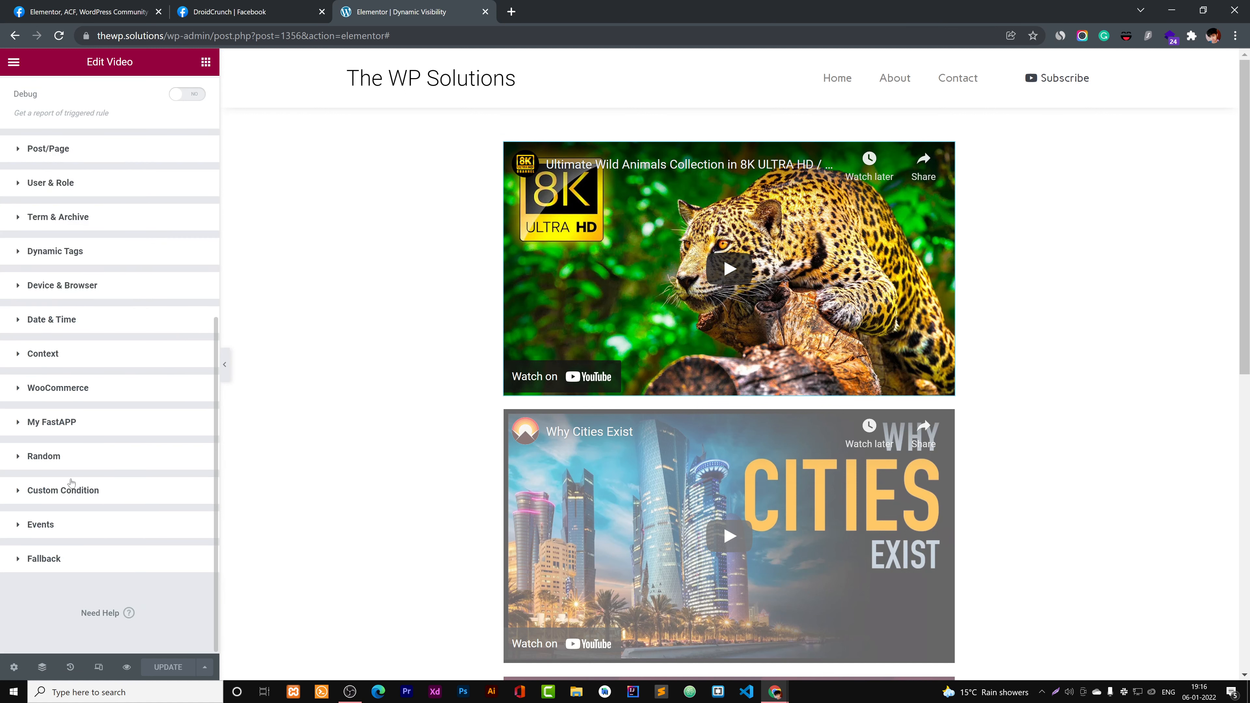
left_click(61, 536)
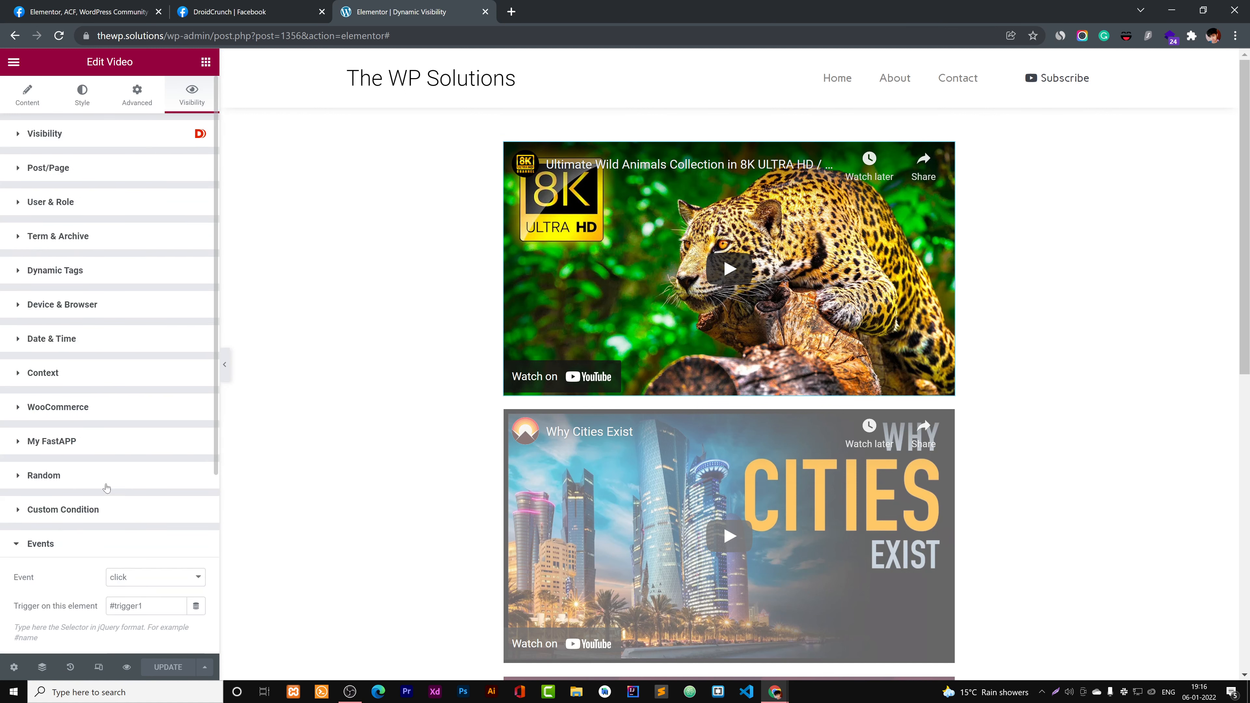
scroll(134, 385, "down", 5)
left_click(138, 328)
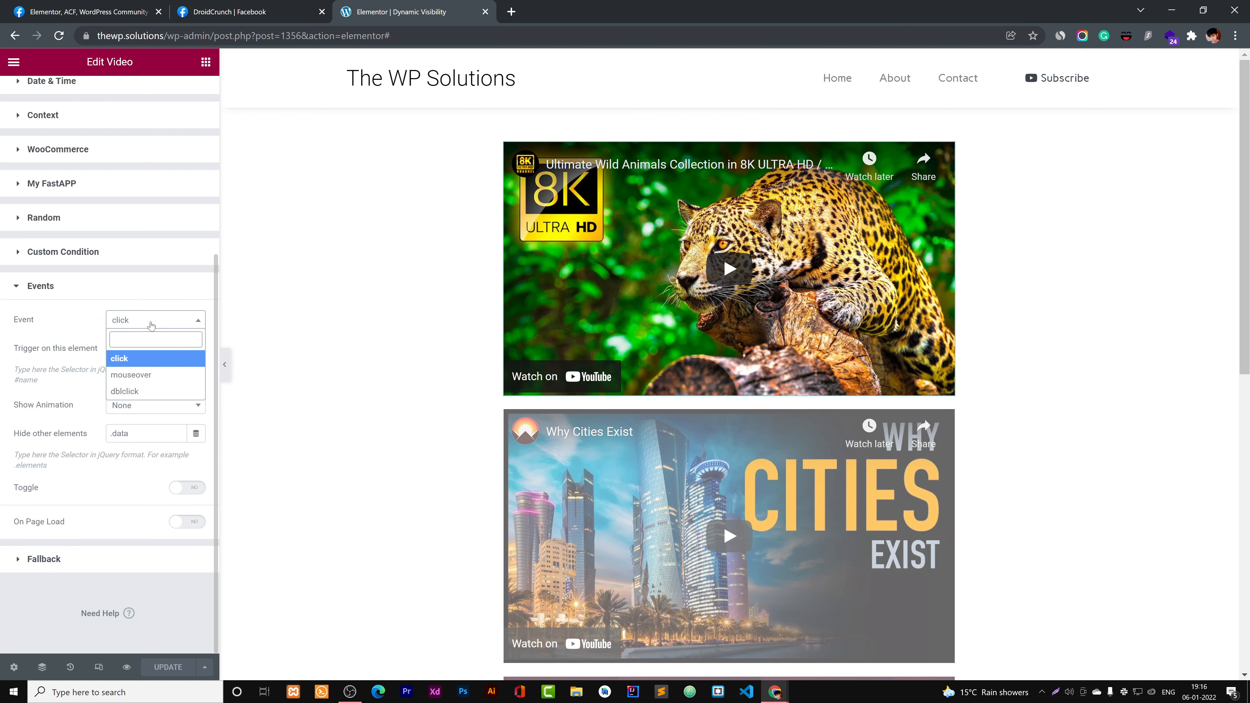
scroll(564, 453, "down", 10)
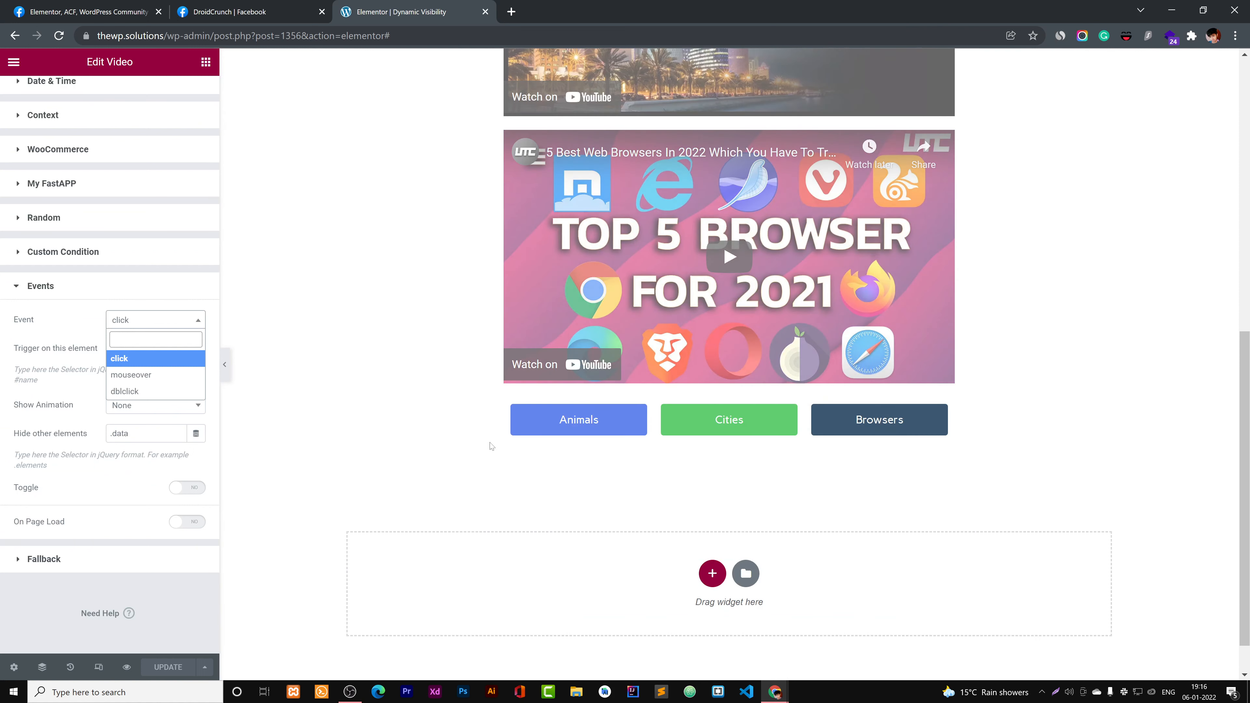
left_click(75, 335)
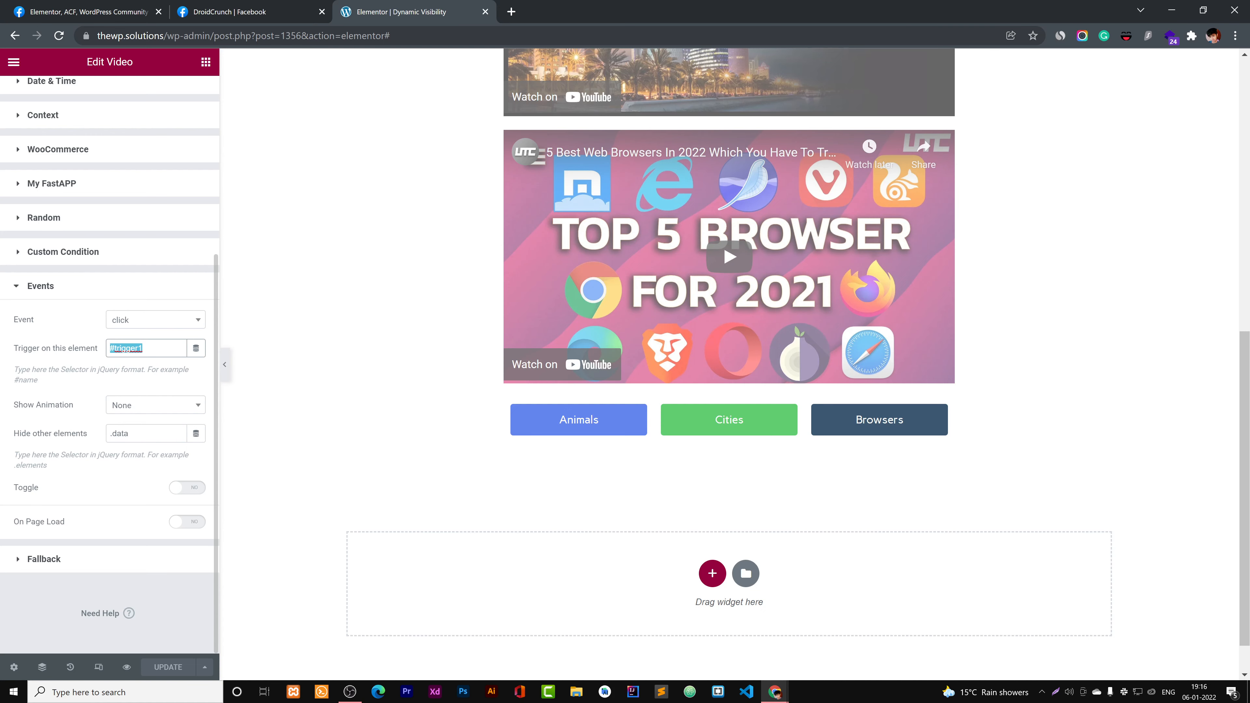
- Compare the wild animals video with the Animals button and review the Show Animation choices in the video's Events settings
scroll(776, 191, "up", 8)
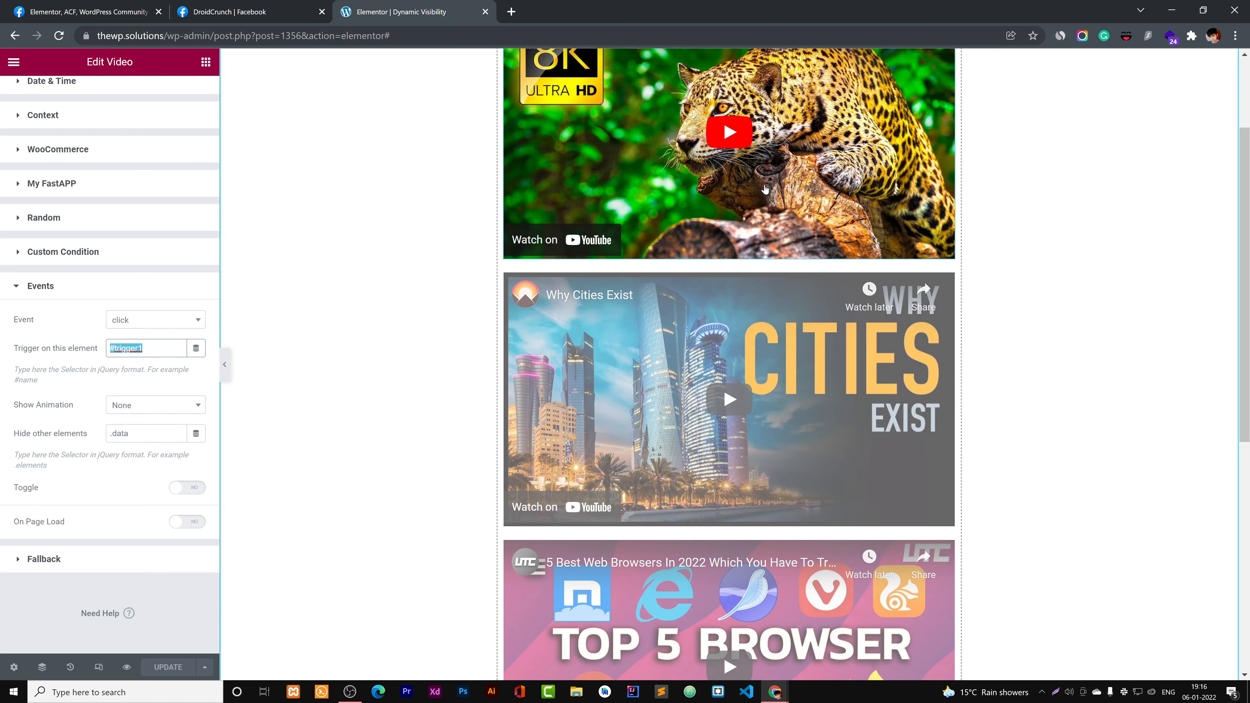
scroll(764, 190, "down", 8)
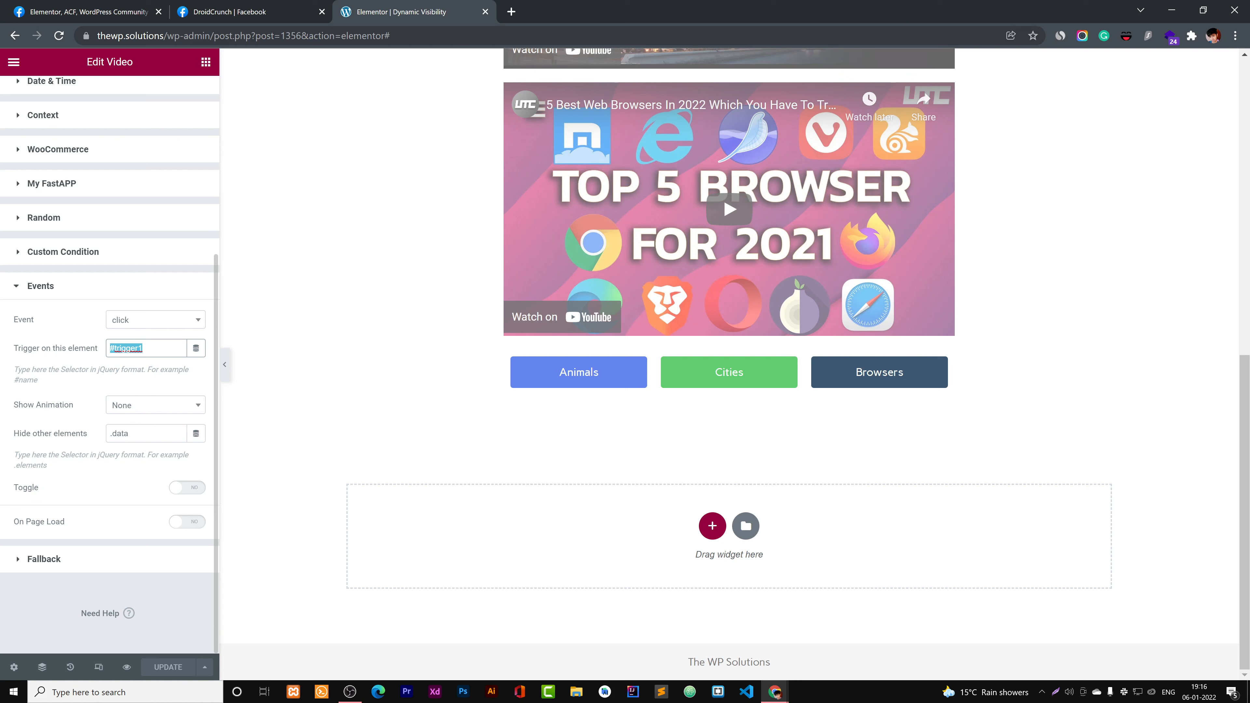
left_click(579, 372)
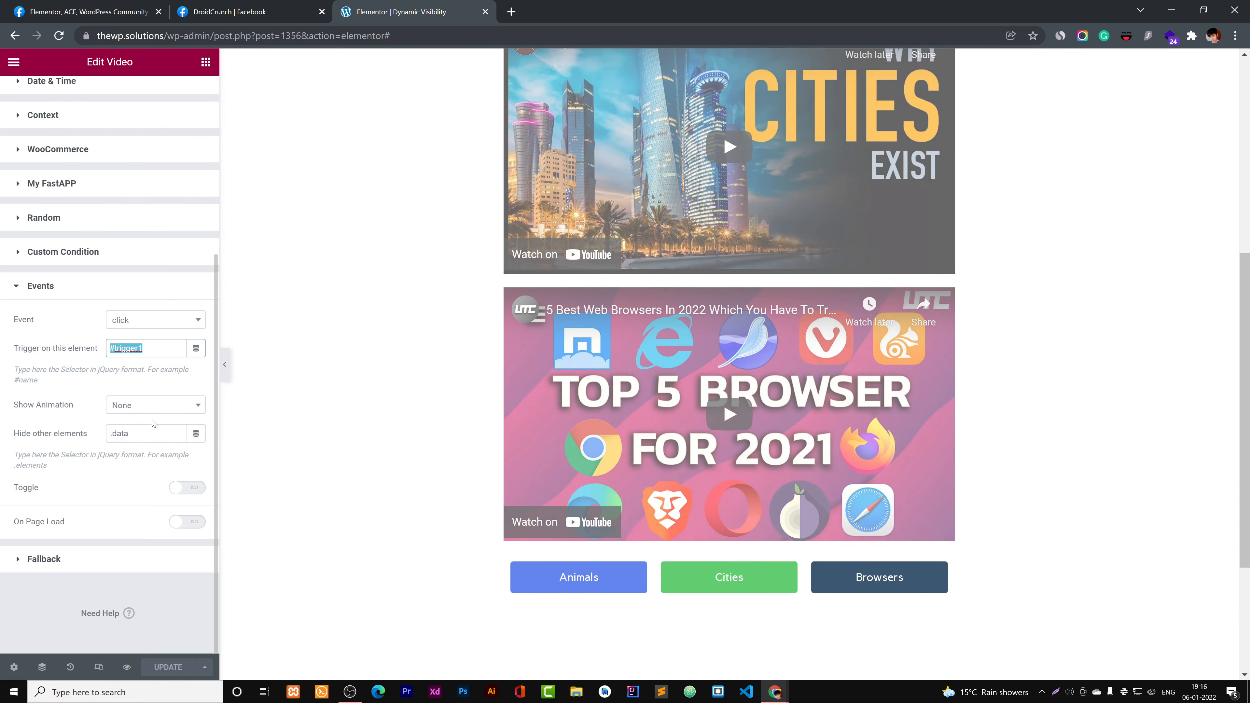
left_click(151, 409)
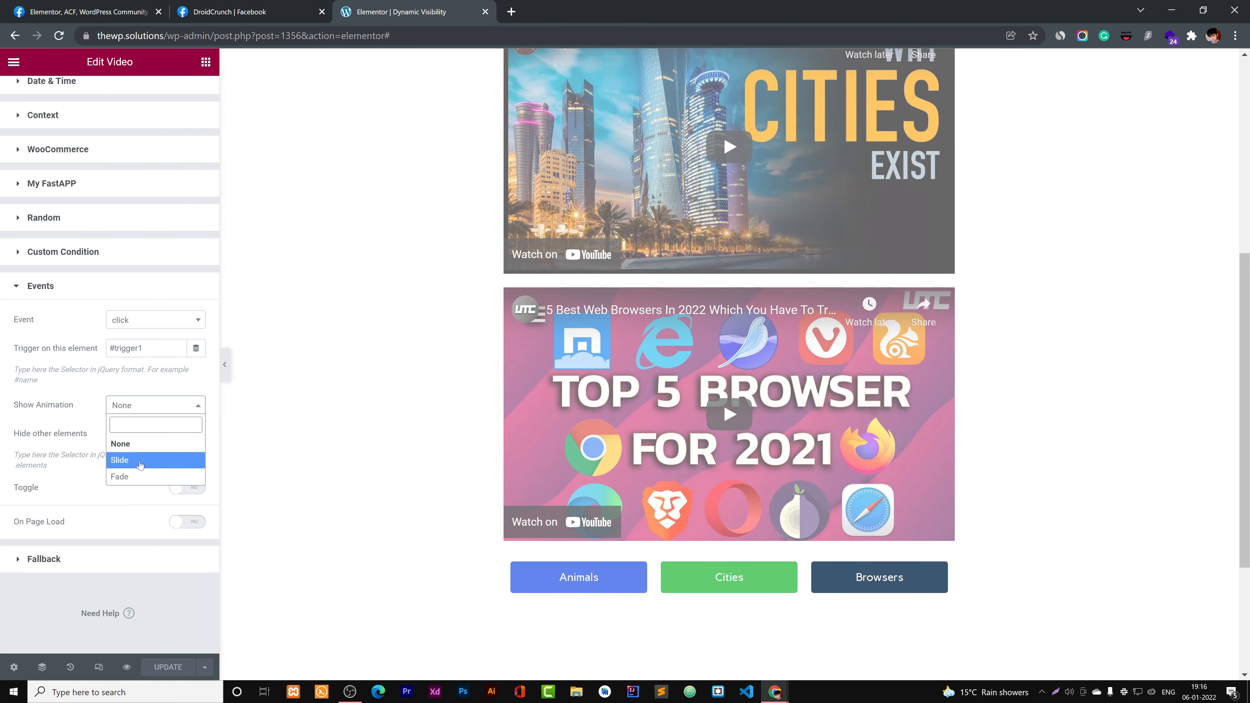
left_click(97, 434)
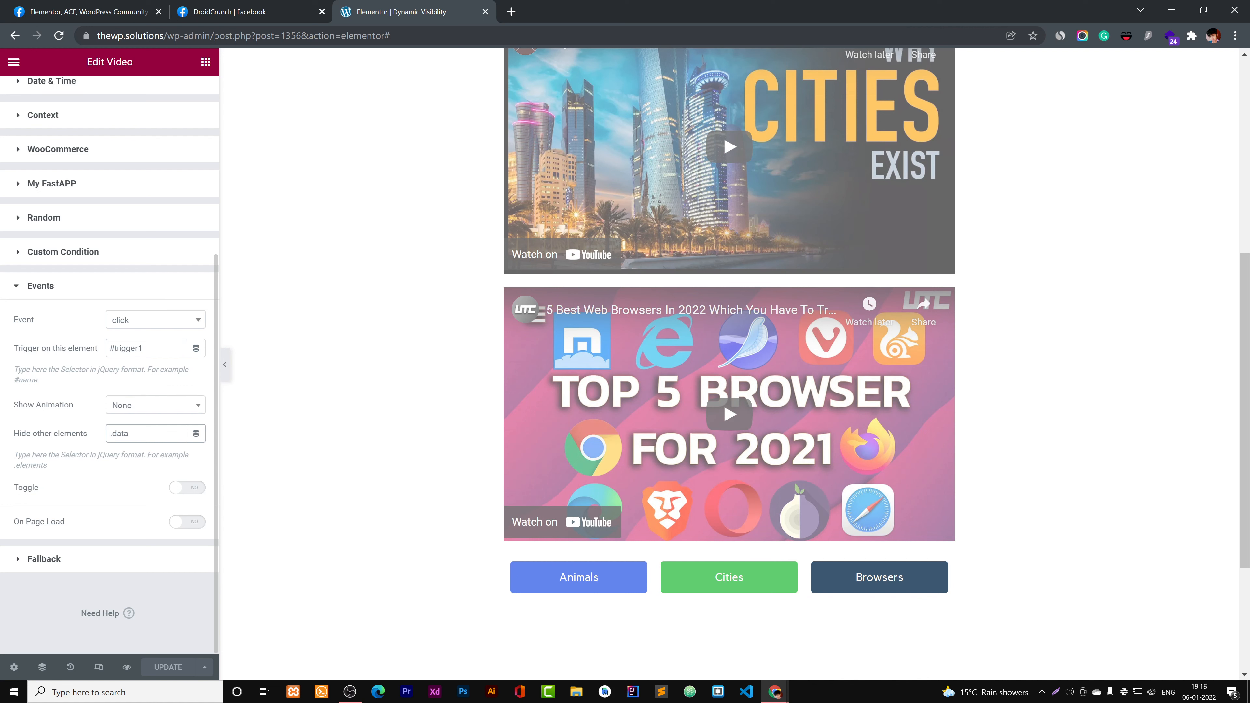
- Examine the wild animals video's Hide other elements selector against the other videos and the buttons on the page
scroll(728, 344, "up", 6)
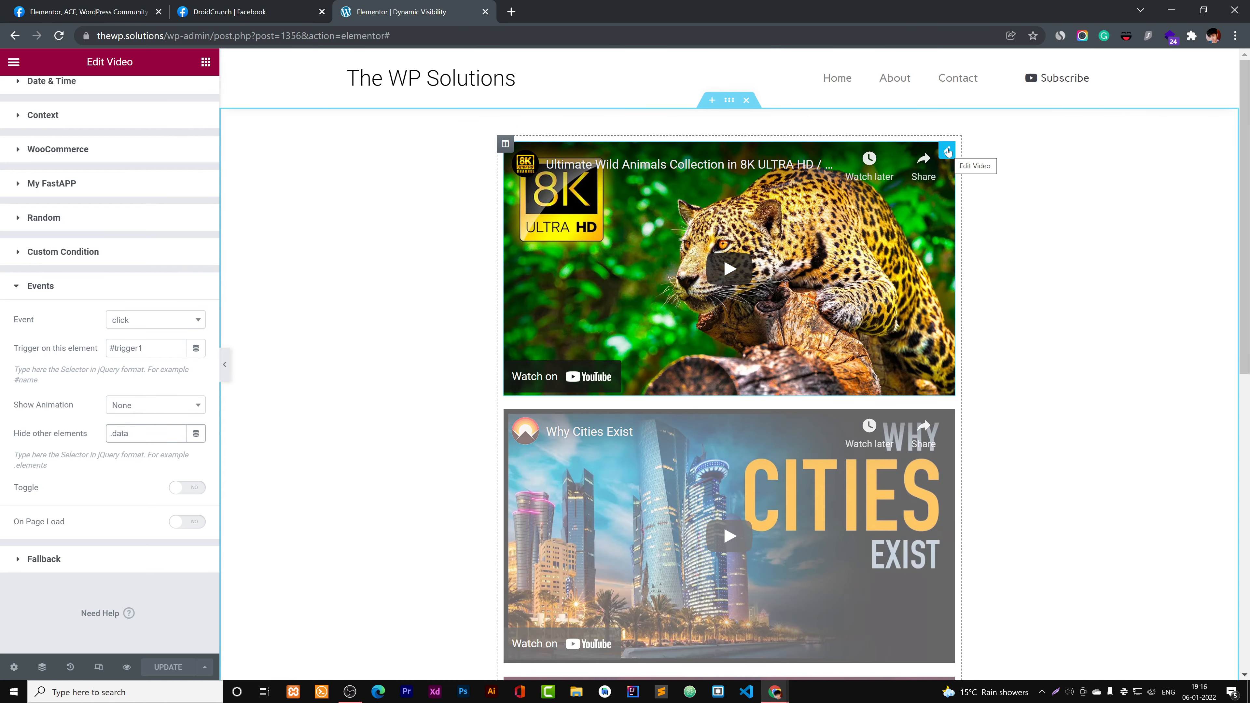
scroll(933, 204, "down", 7)
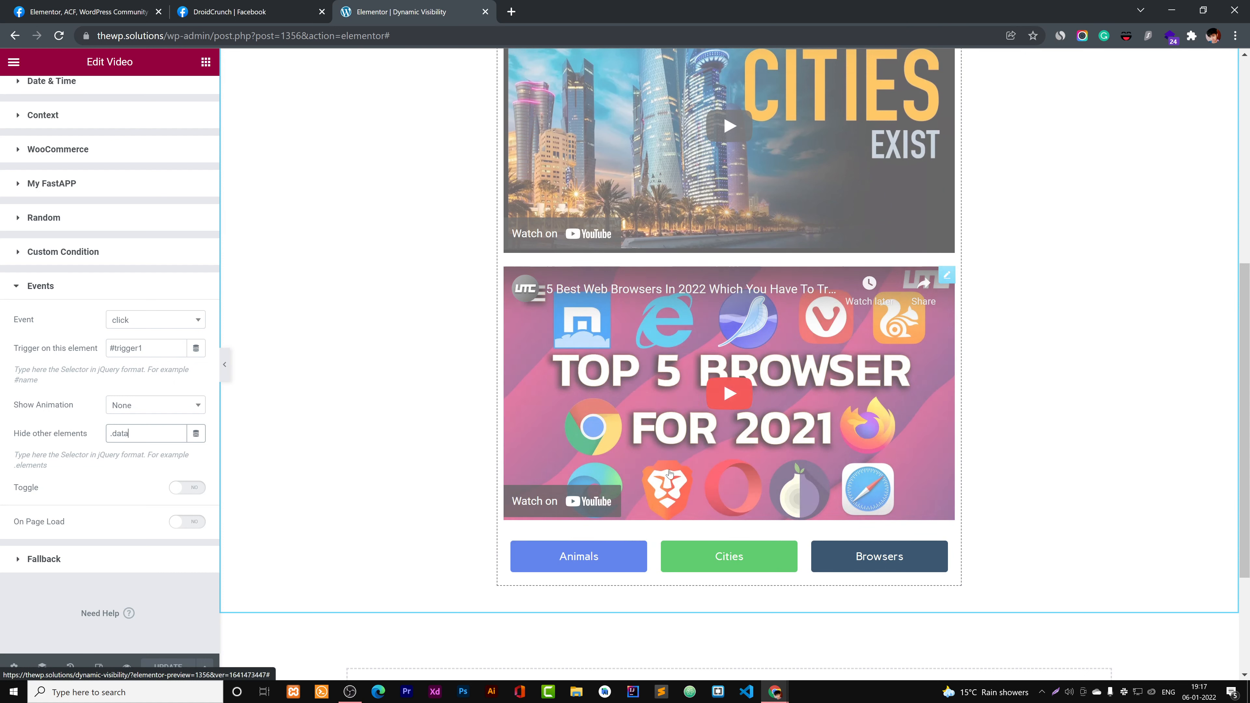
scroll(307, 335, "up", 2)
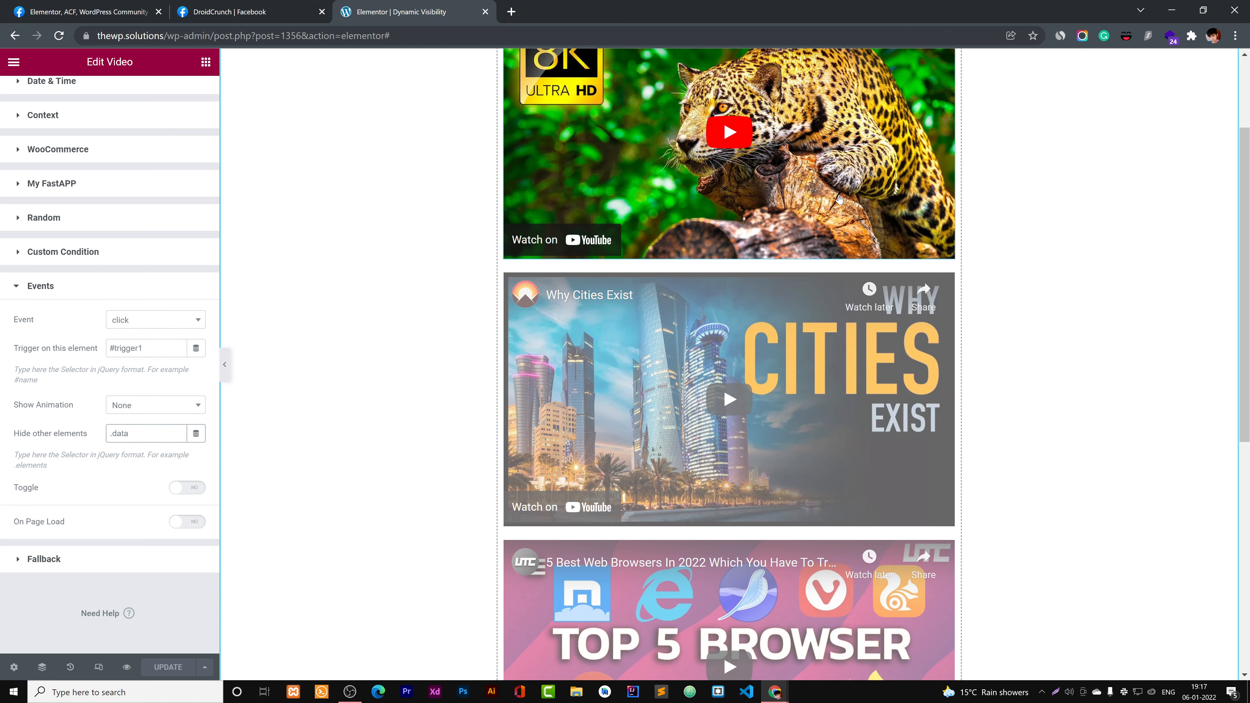
left_click_drag(129, 433, 91, 440)
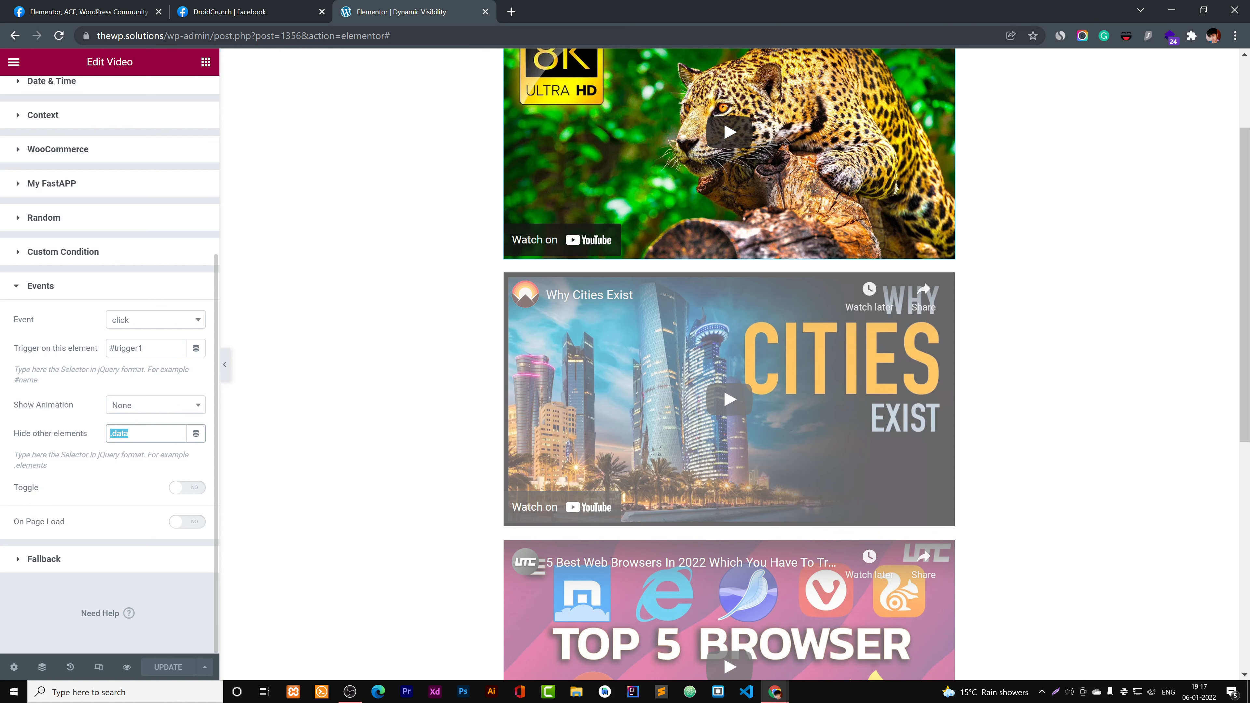
scroll(577, 419, "down", 7)
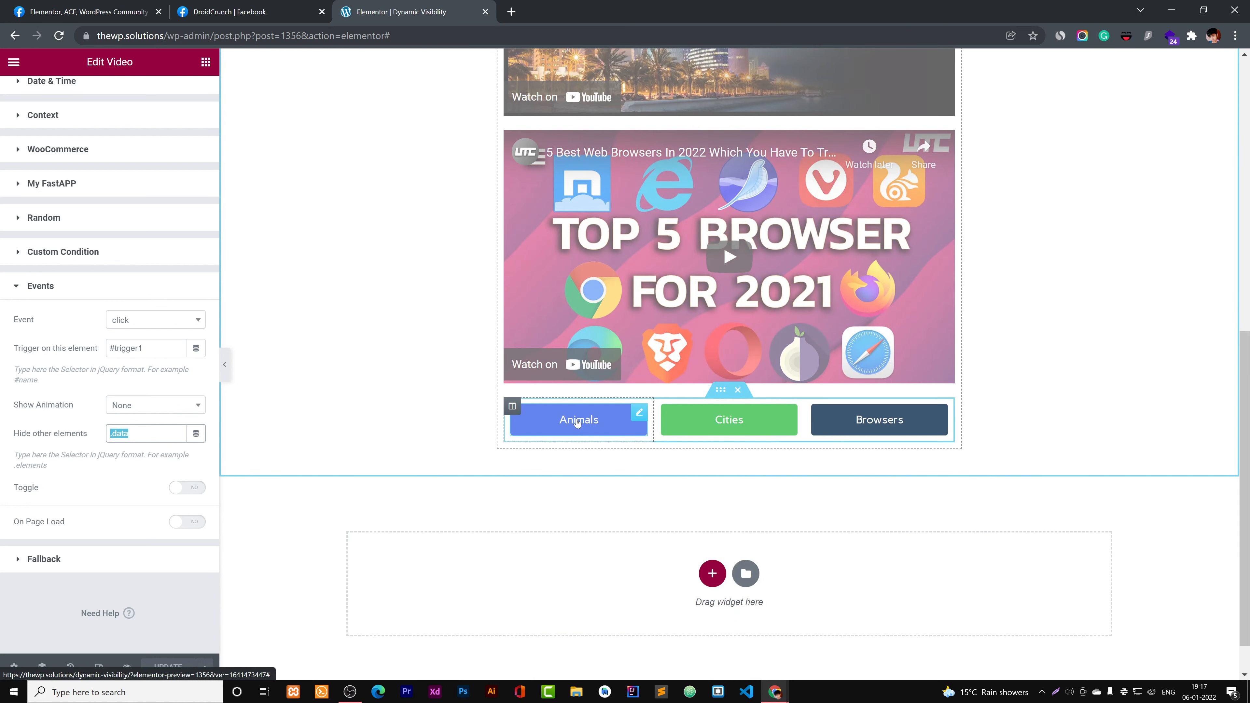
scroll(638, 352, "up", 3)
scroll(639, 353, "up", 5)
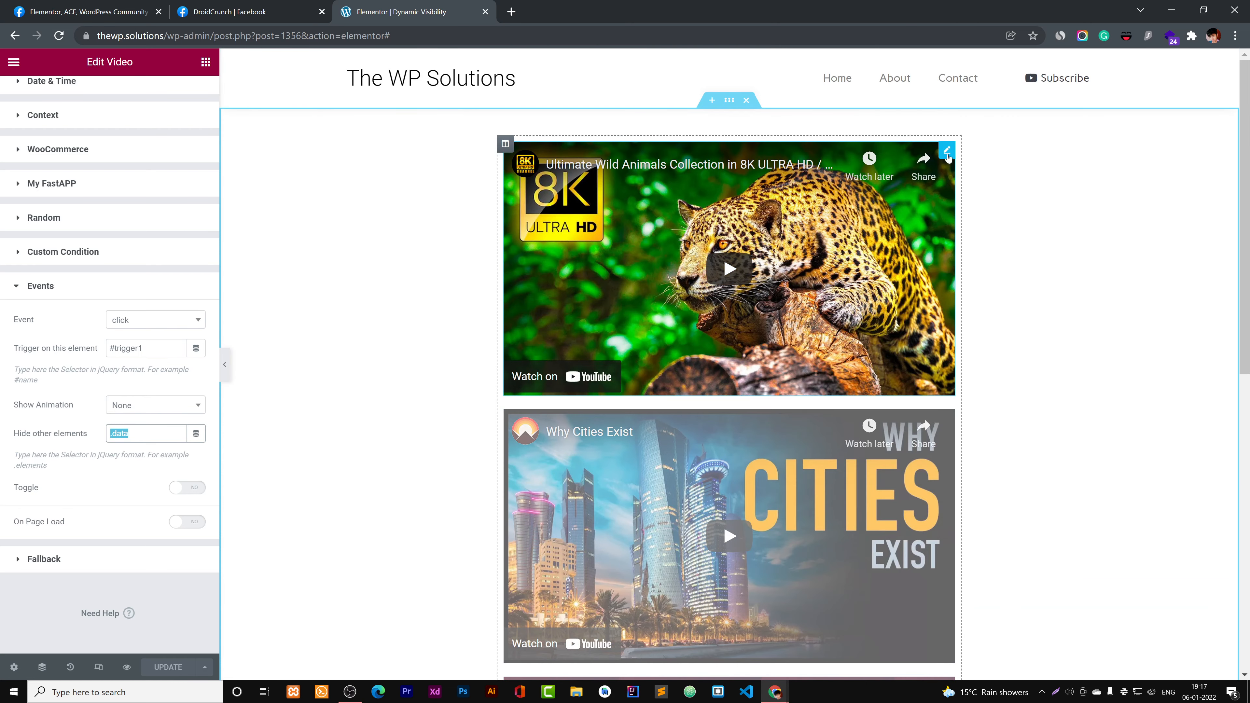
- Inspect the CSS class in the wild animals video's advanced settings
scroll(88, 120, "up", 5)
left_click(148, 102)
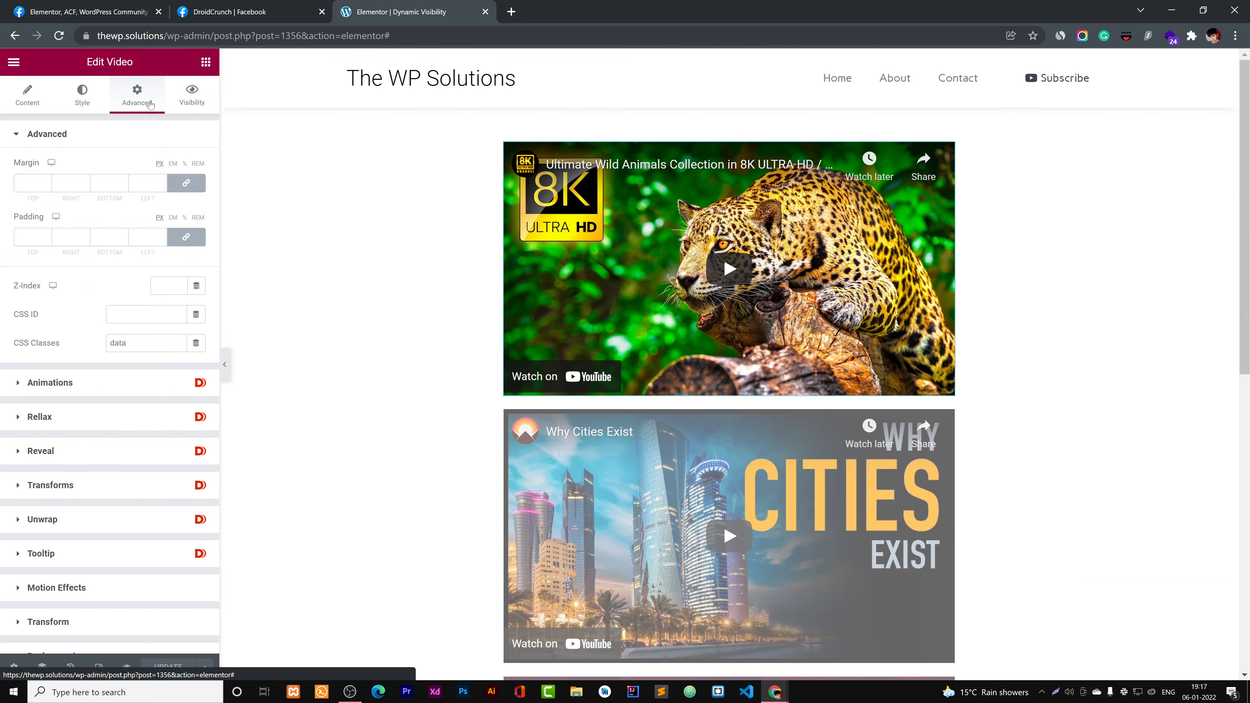
left_click_drag(129, 343, 97, 346)
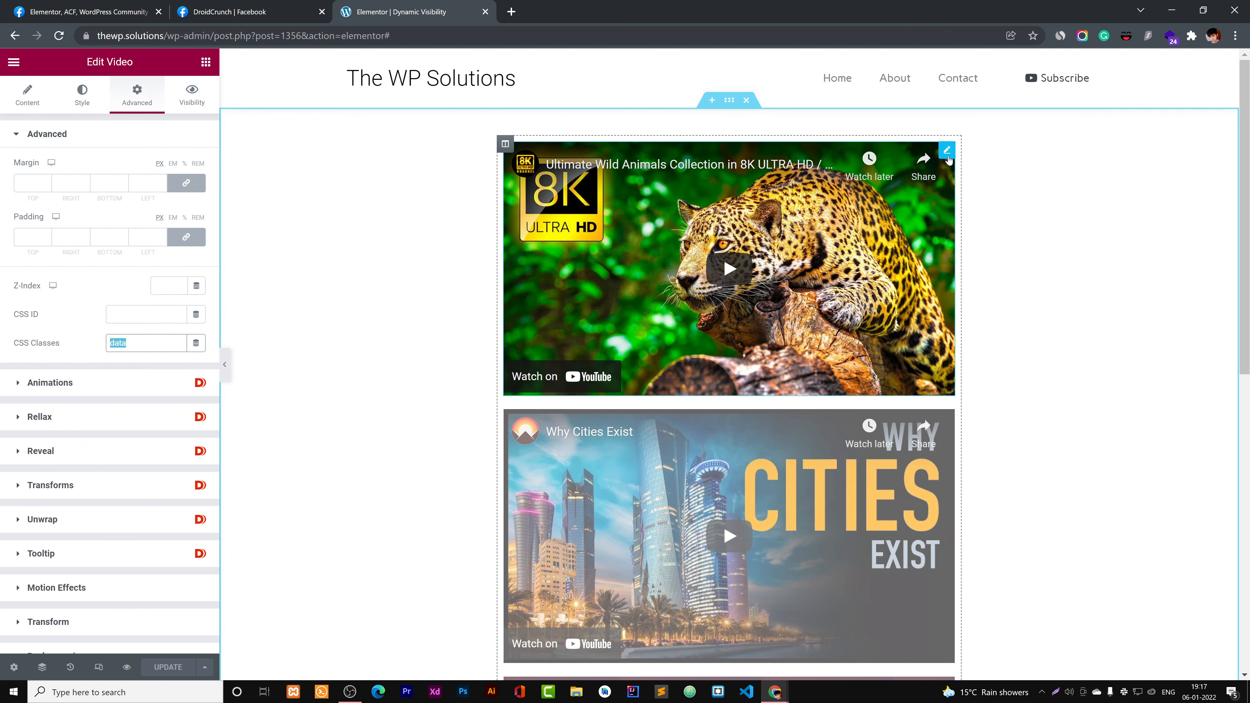
scroll(113, 423, "down", 6)
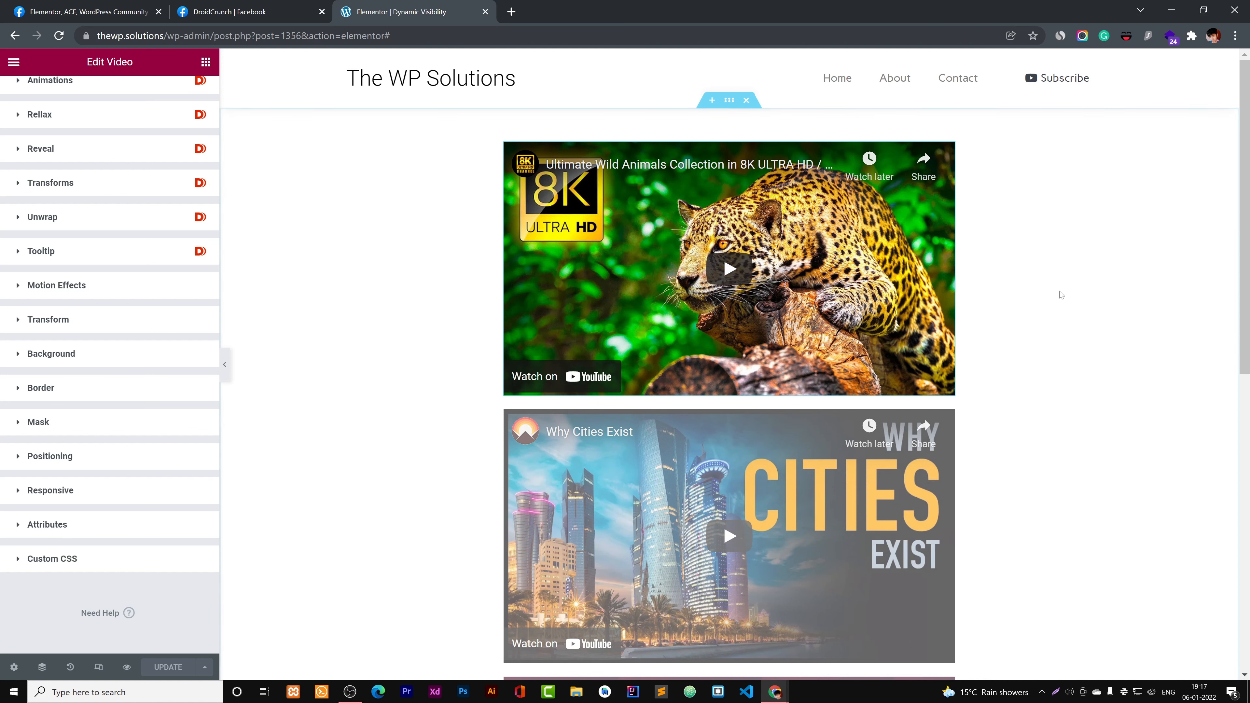
scroll(172, 191, "up", 3)
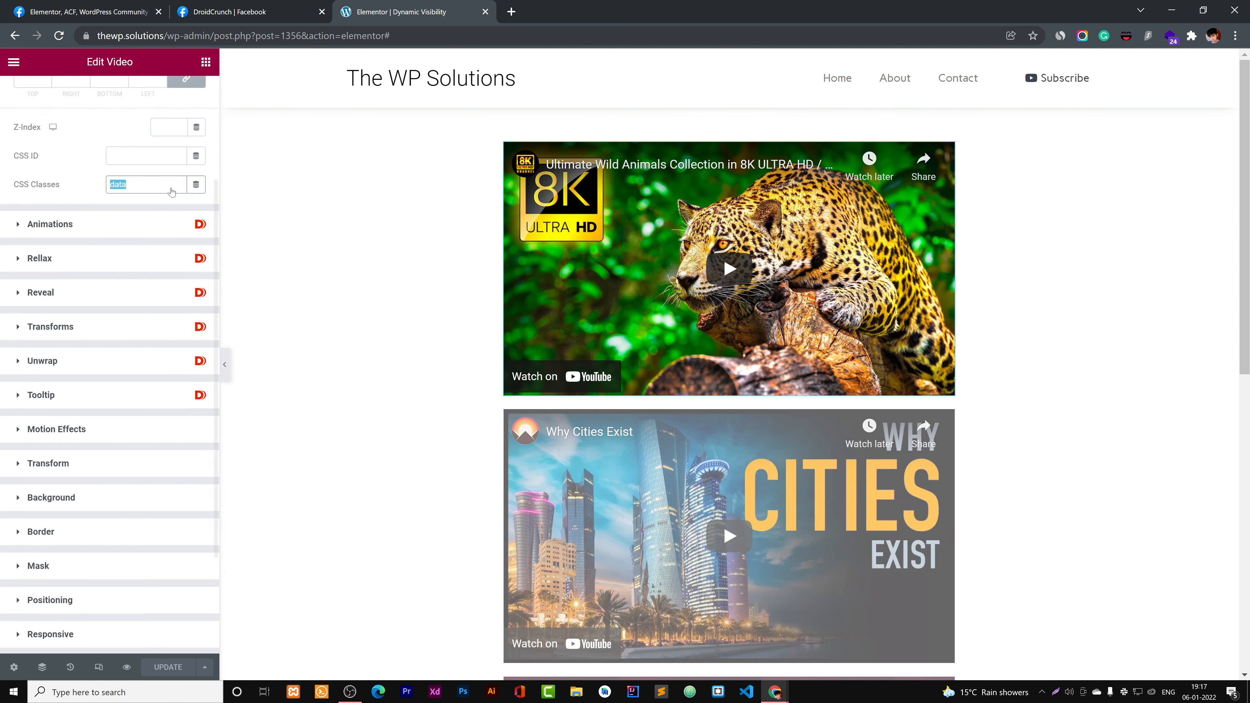
scroll(171, 192, "up", 3)
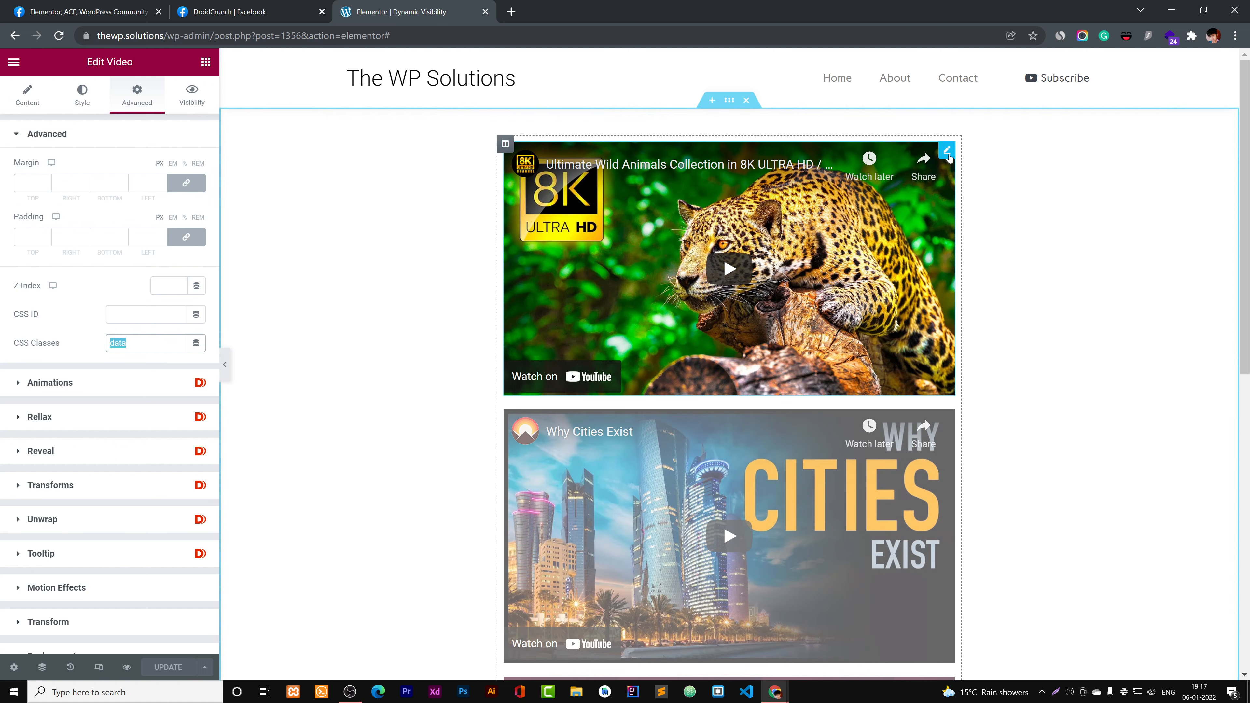
- Inspect the CSS class in the advanced settings of the cities video and the web browsers video
left_click(943, 417)
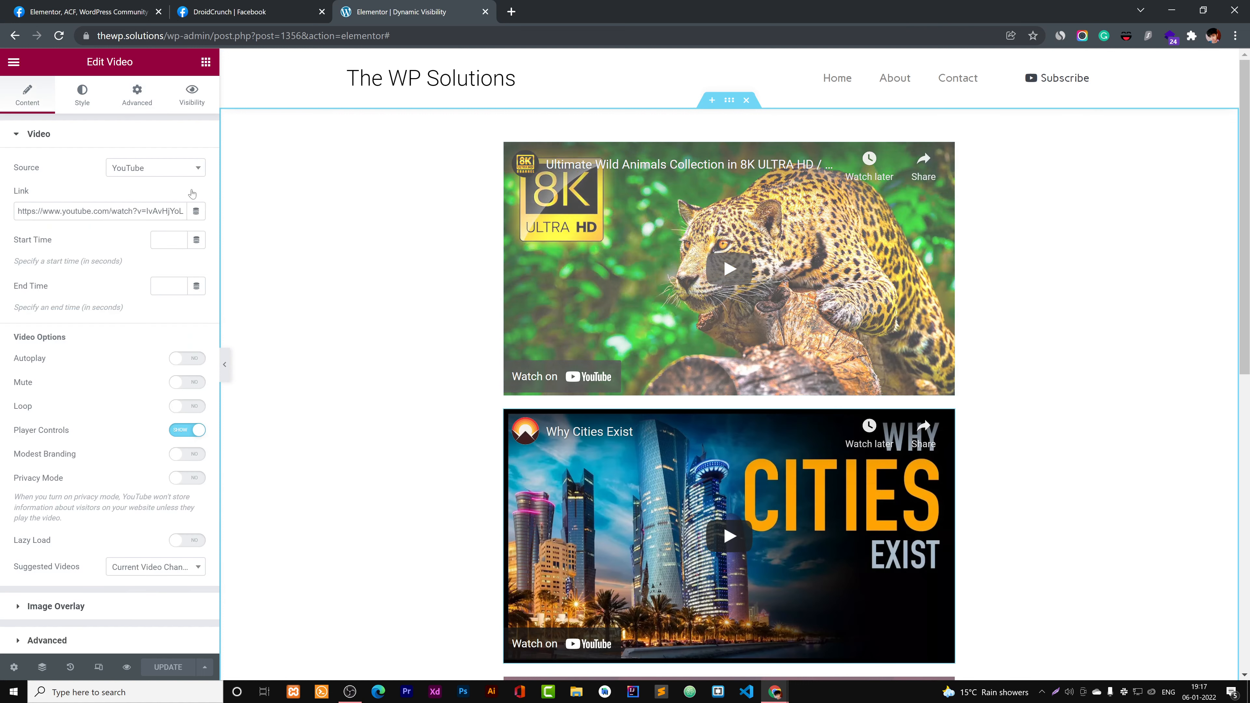
left_click(137, 93)
double_click(119, 343)
scroll(925, 212, "down", 7)
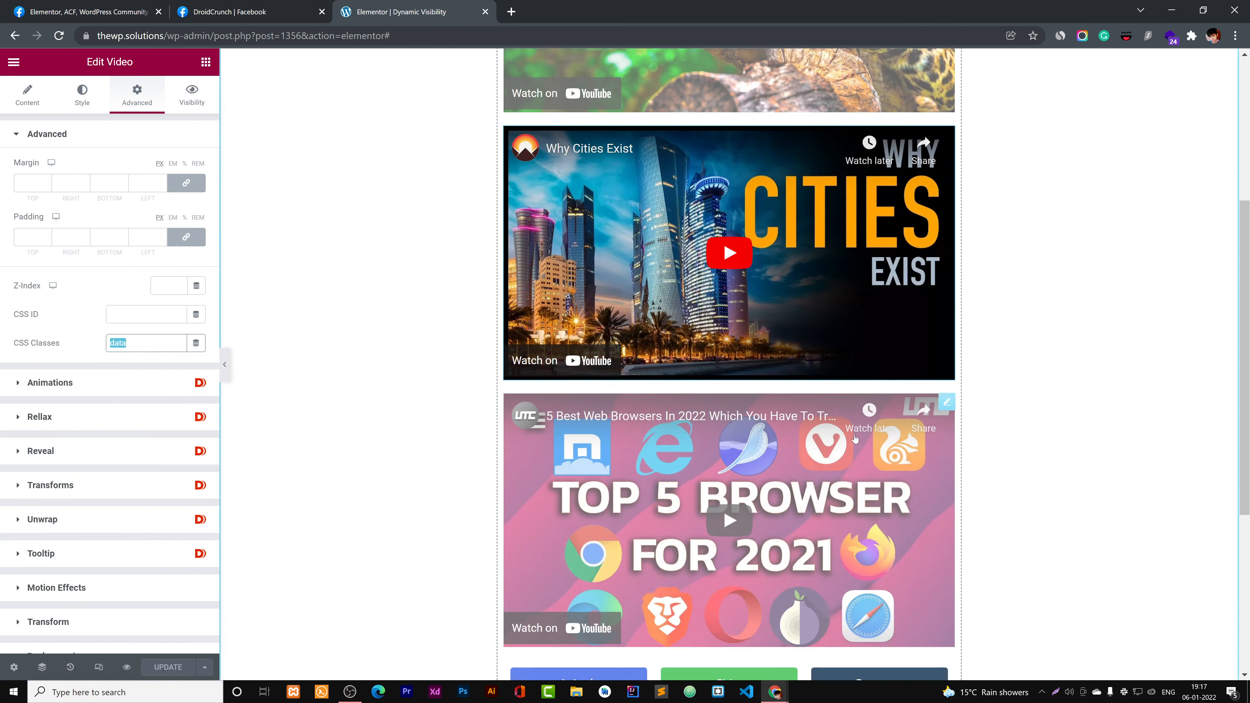
left_click(946, 206)
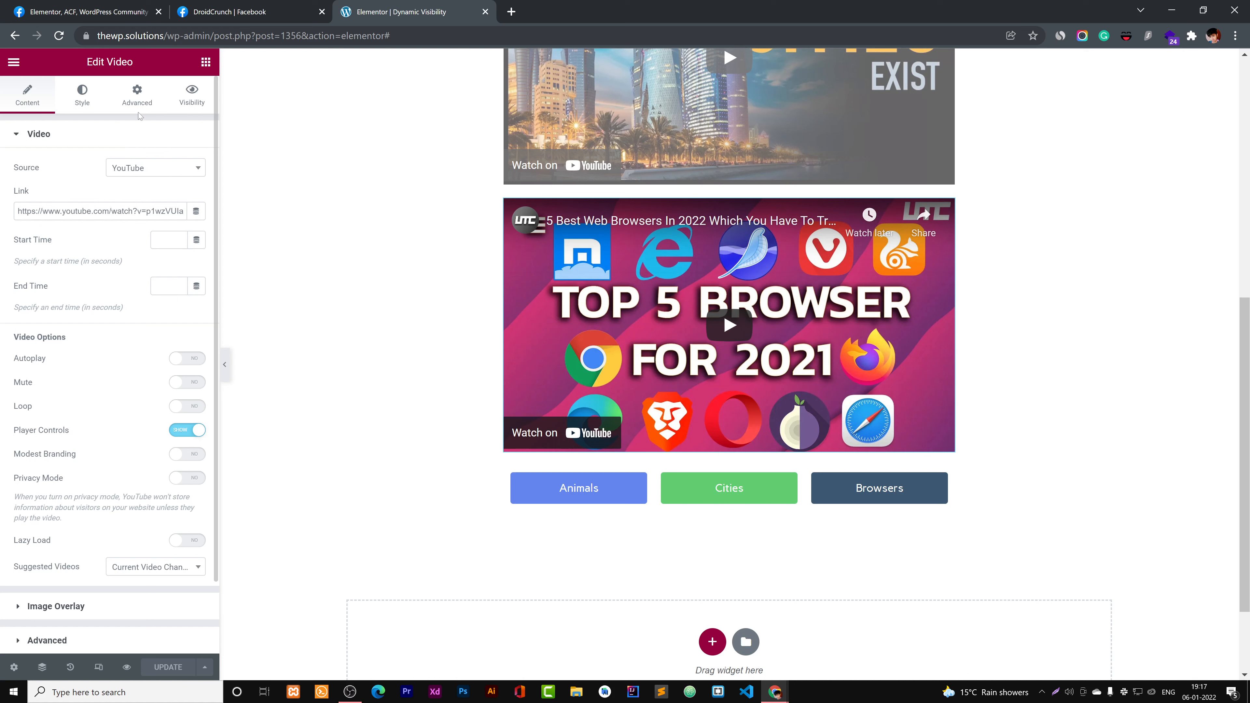
left_click(138, 99)
double_click(118, 343)
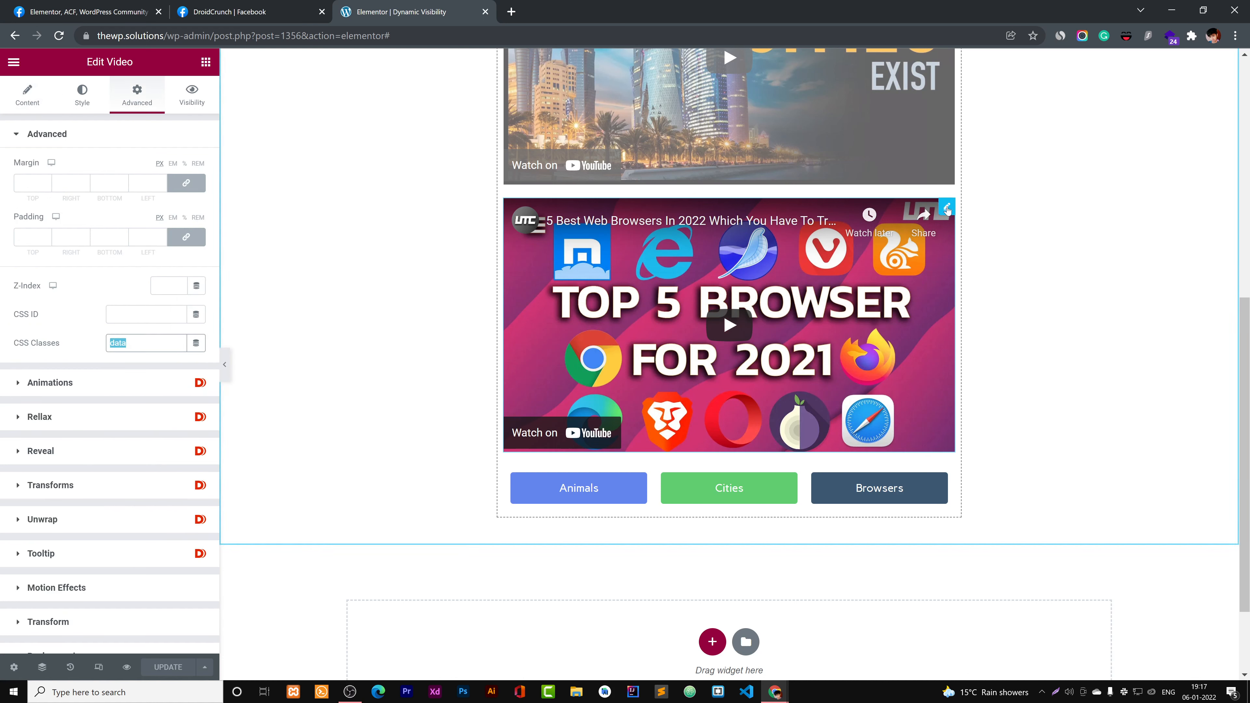
- Open the web browsers video's Events visibility settings and examine its Hide other elements and Trigger on this element selectors
left_click(192, 96)
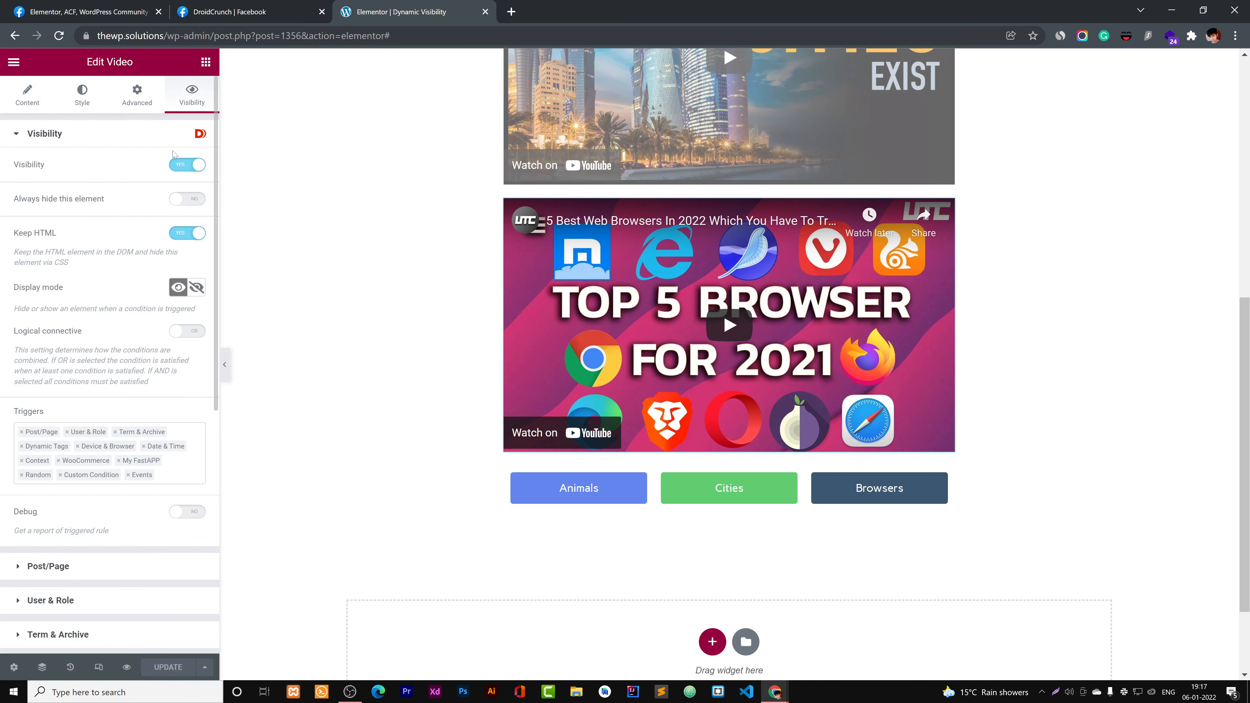
scroll(167, 248, "down", 7)
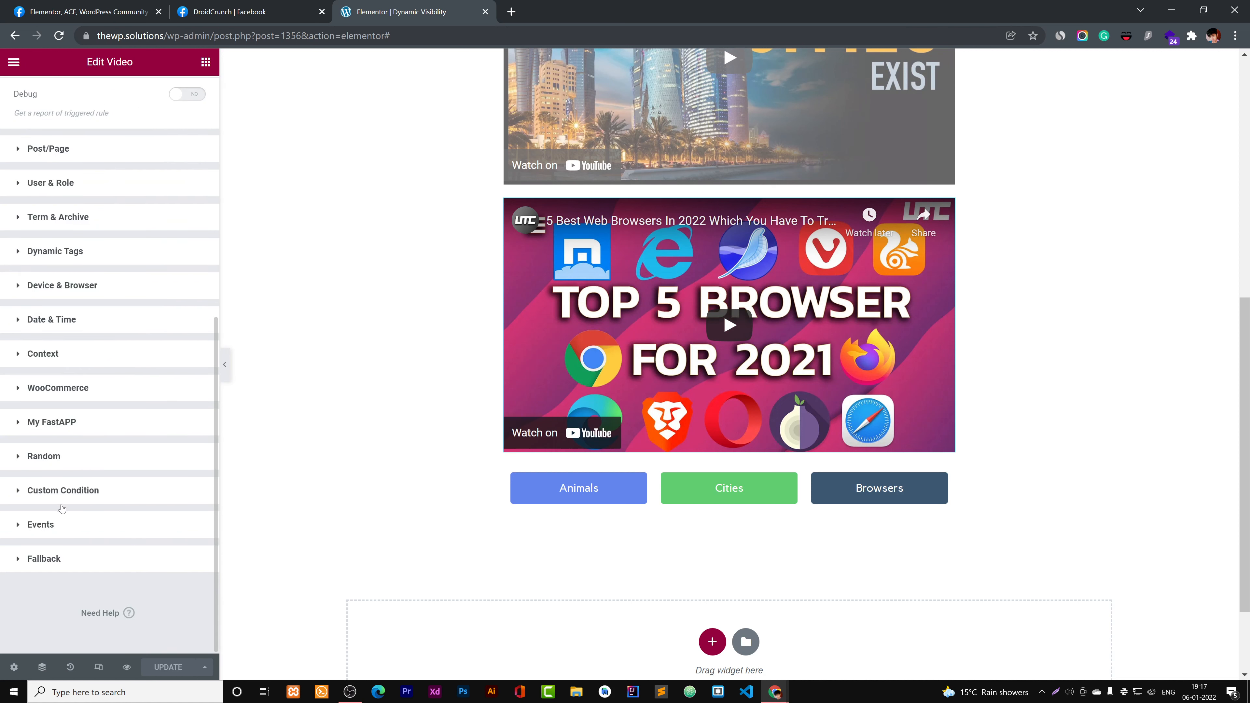
left_click(63, 523)
scroll(78, 445, "down", 5)
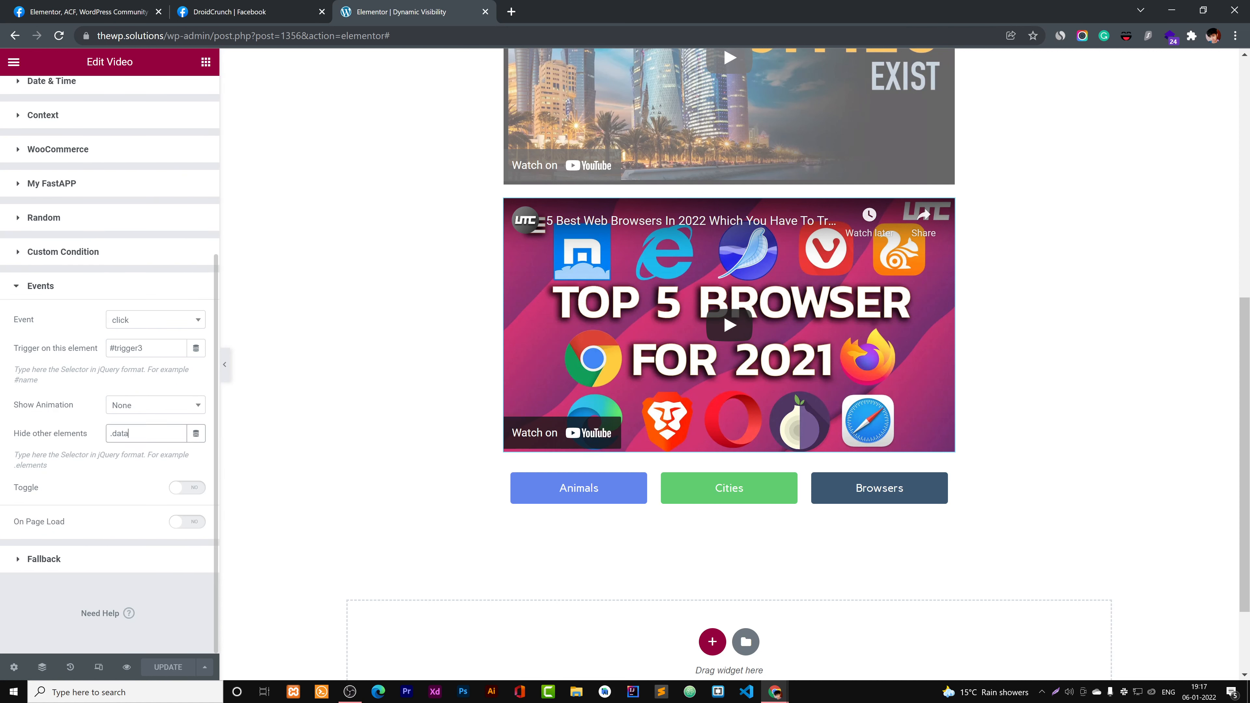
triple_click(141, 433)
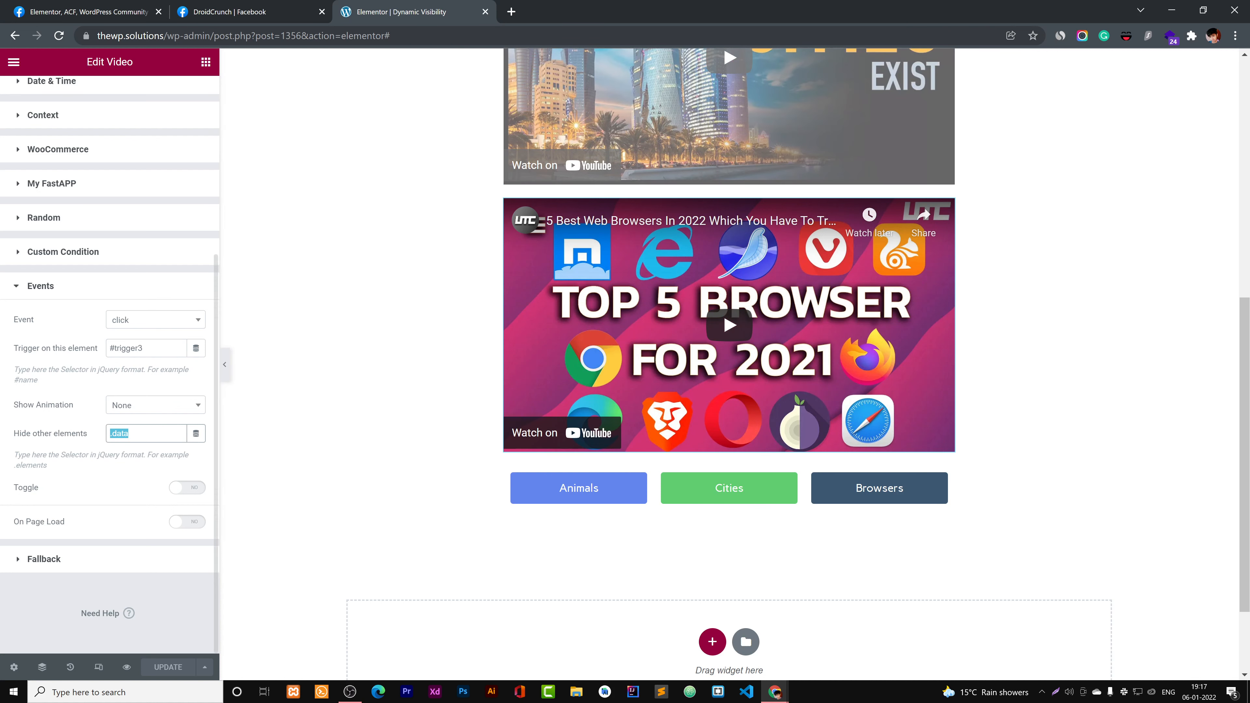
left_click_drag(143, 348, 103, 355)
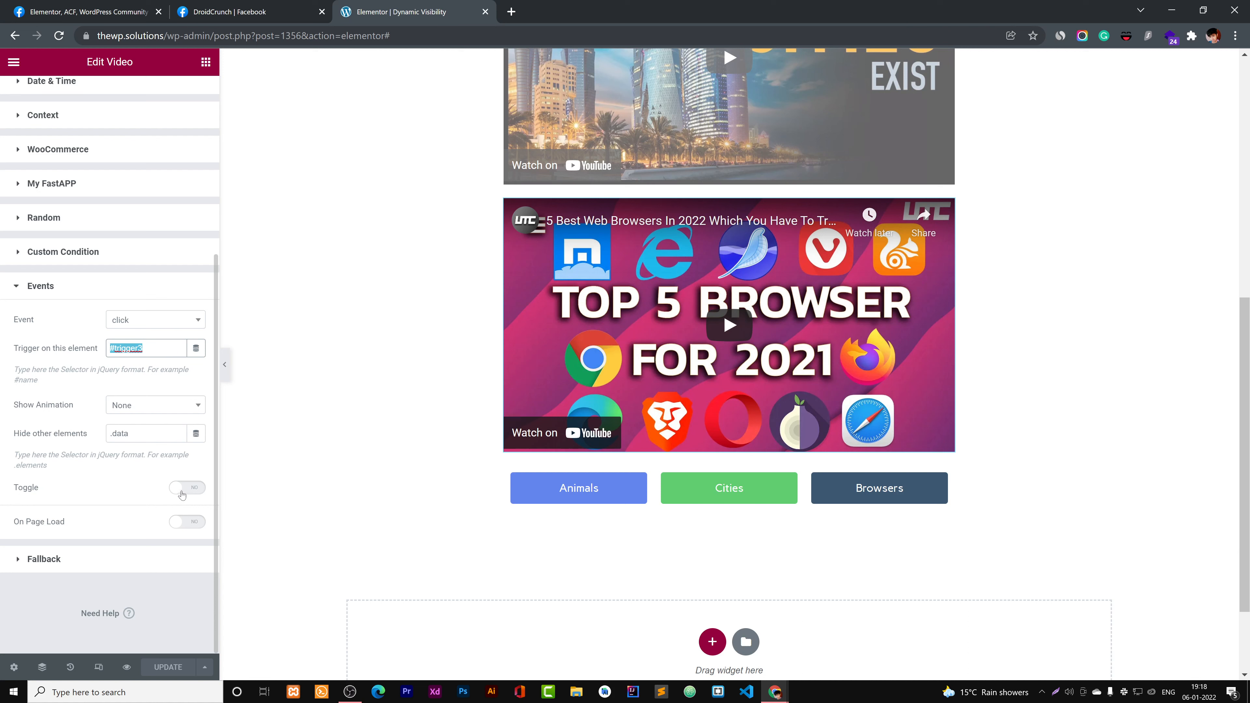
left_click(165, 348)
left_click_drag(144, 348, 101, 350)
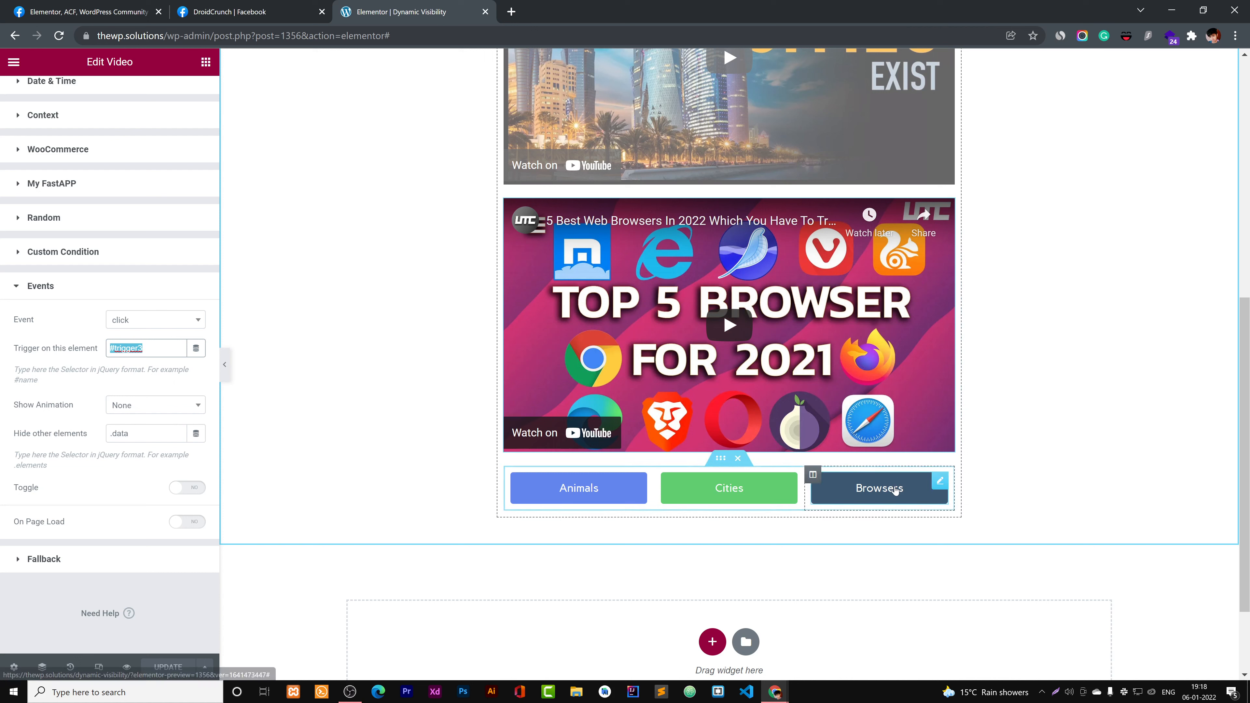
- Open the Browsers button for editing and check its CSS ID against the web browsers video's trigger selector
left_click(894, 490)
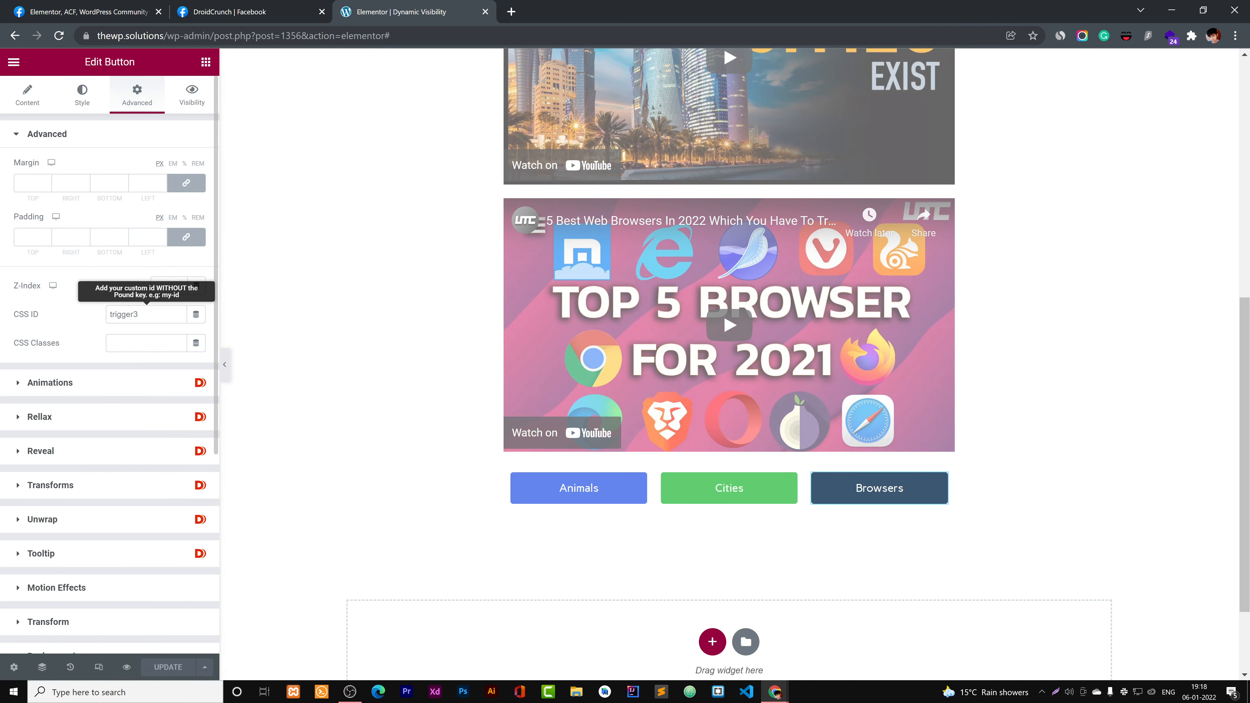
left_click_drag(142, 315, 101, 323)
left_click(127, 344)
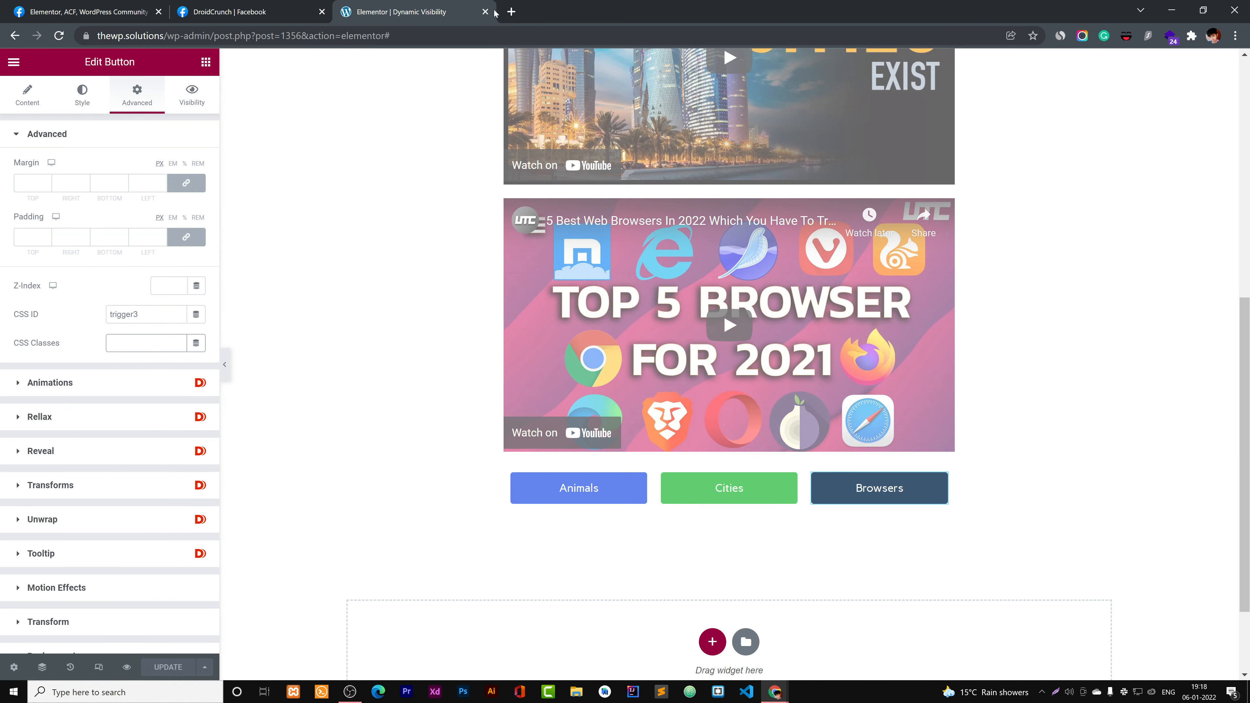
- Open the Dynamic.ooo help article "Dynamic Visibility - Triggers - Events" in a new tab and read through to its selector diagram
left_click(504, 14)
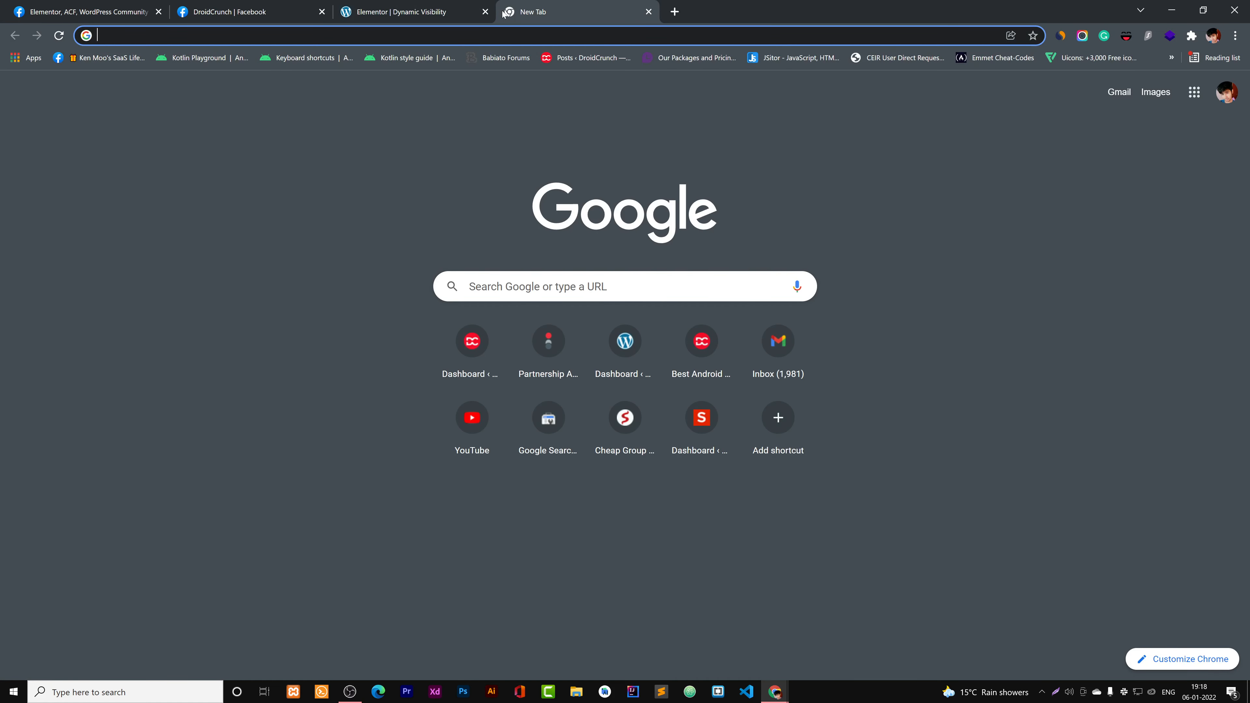
type("event tri")
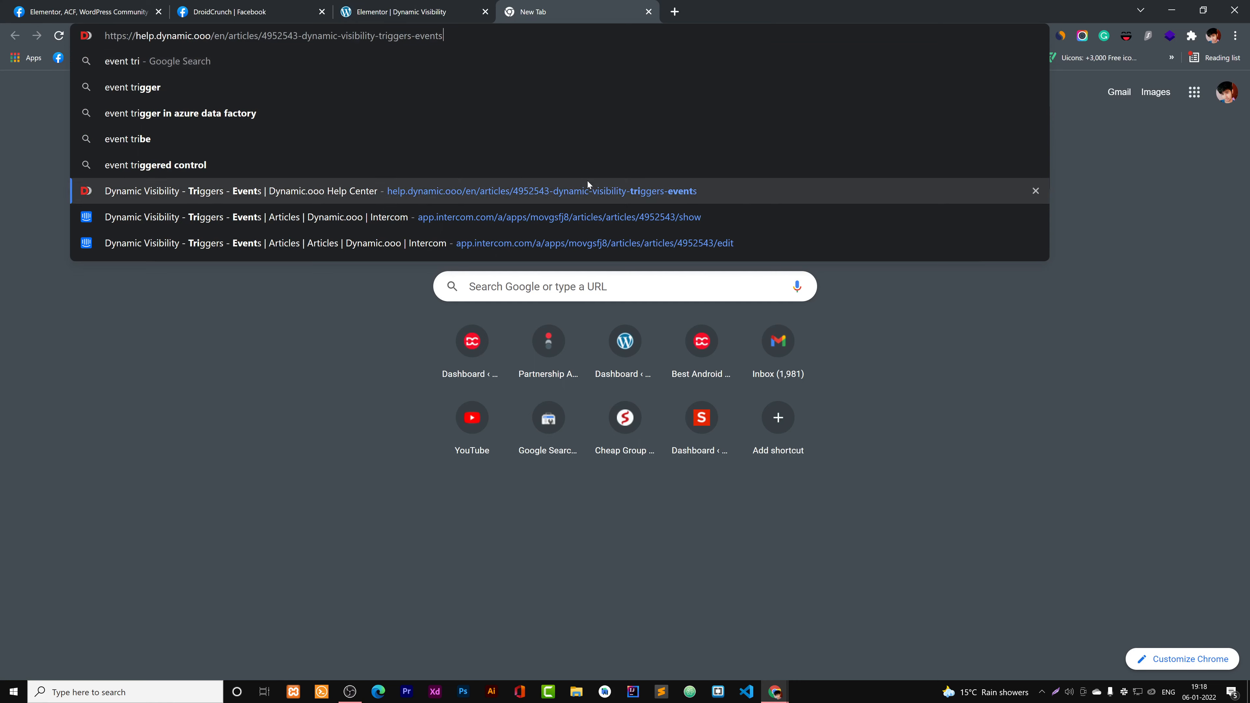
left_click(587, 183)
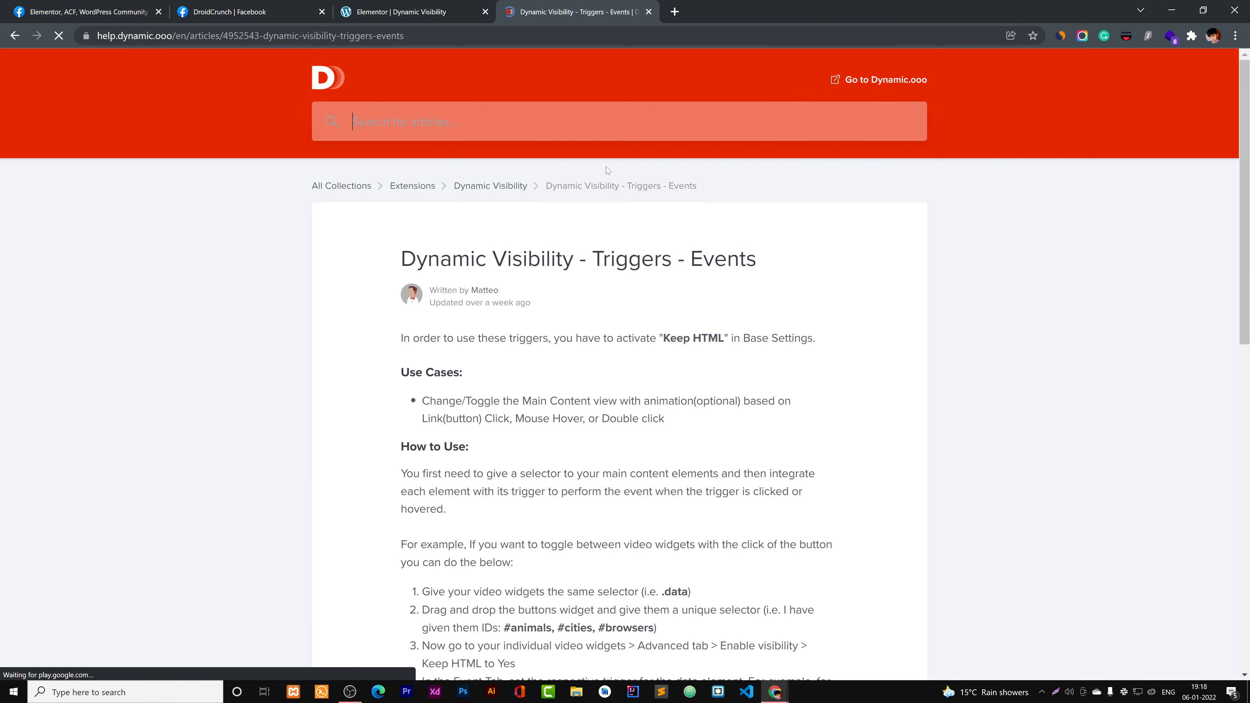
scroll(618, 220, "down", 15)
scroll(620, 220, "up", 5)
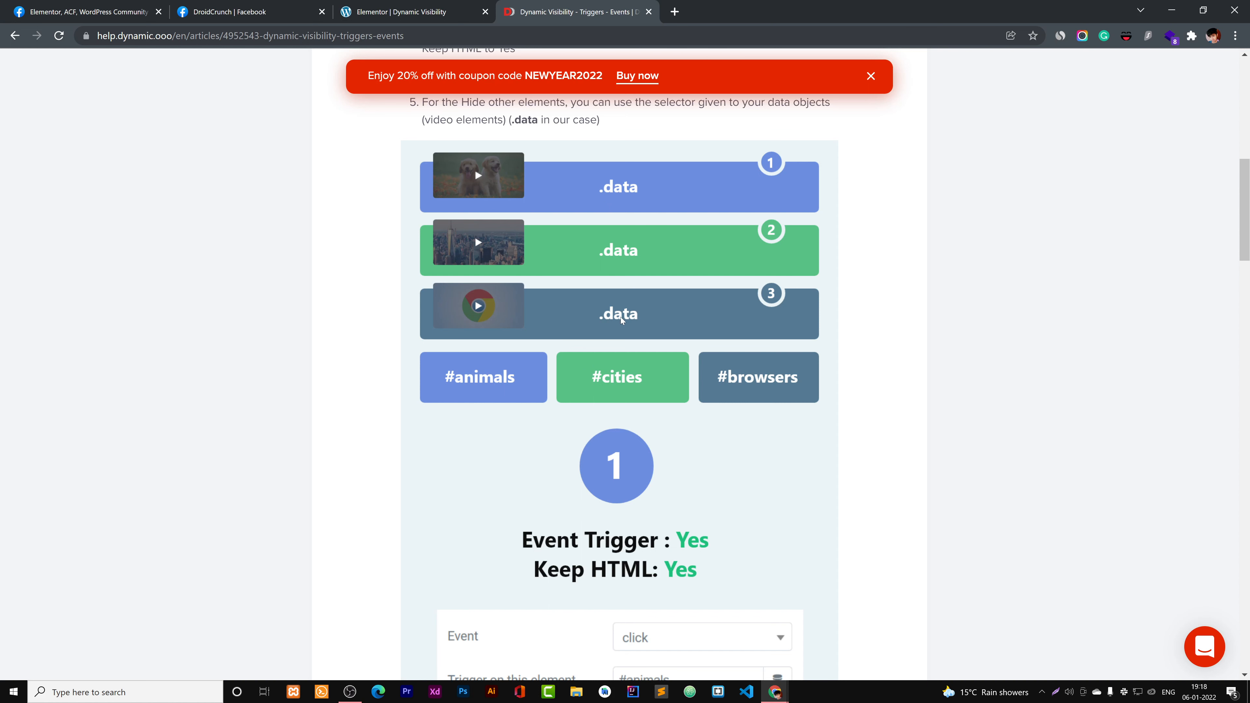
- Examine the article's first example, comparing its trigger and hide selectors with the .data videos and the three button IDs
scroll(767, 287, "down", 6)
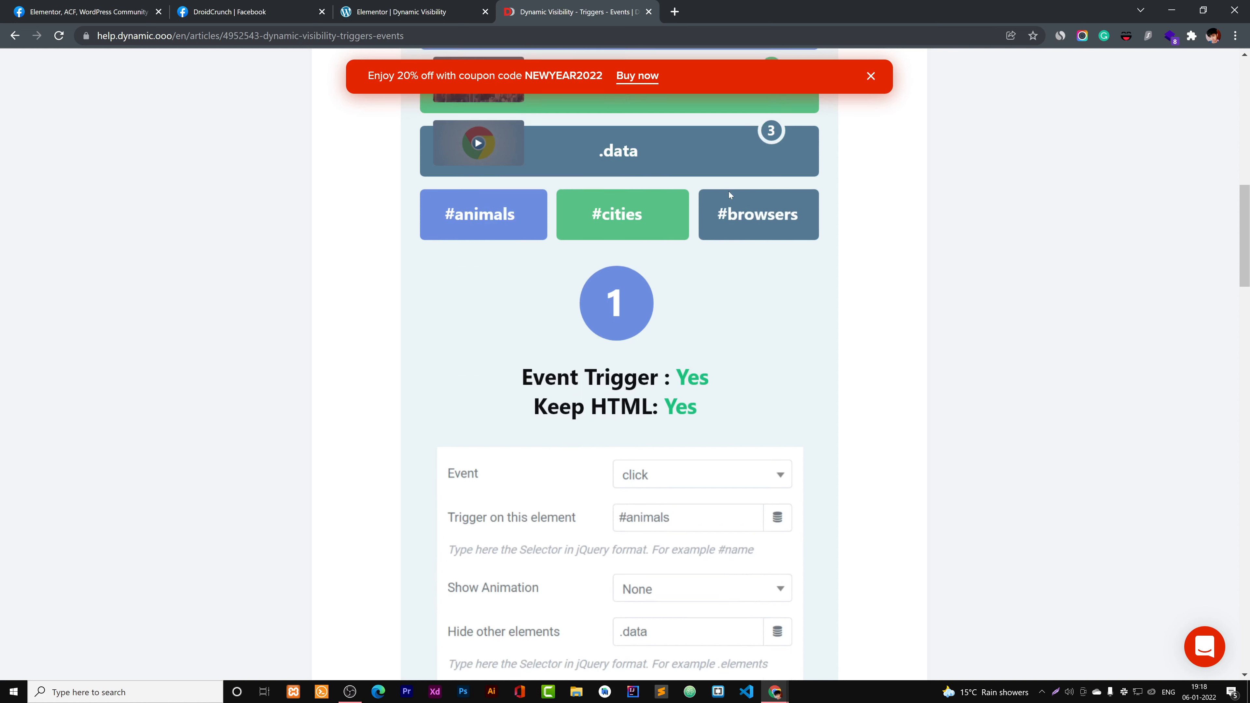
scroll(605, 215, "up", 2)
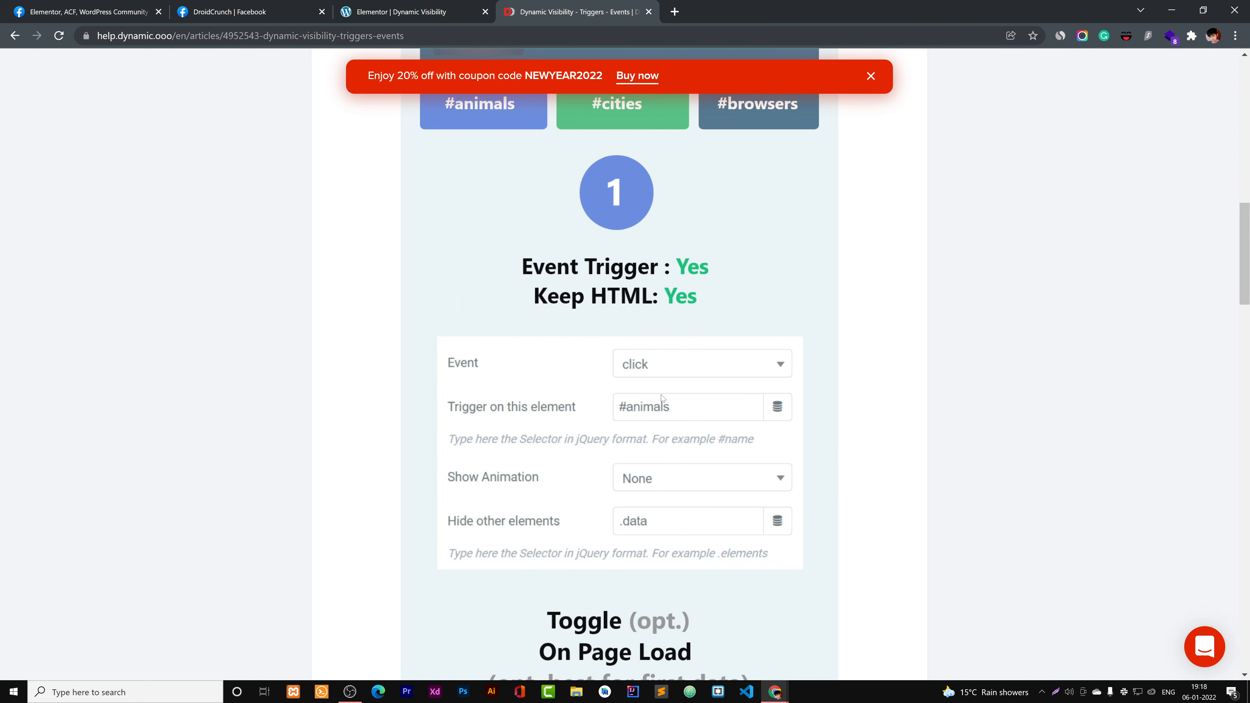
scroll(543, 280, "down", 2)
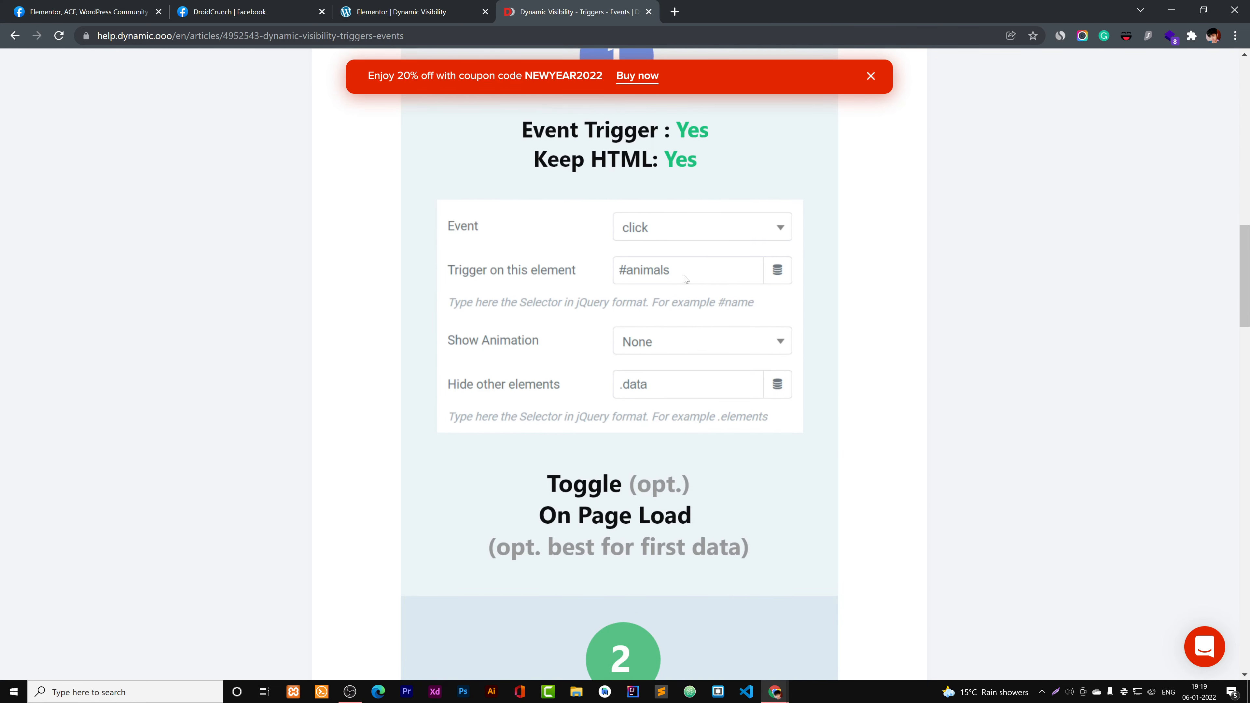
scroll(654, 283, "up", 4)
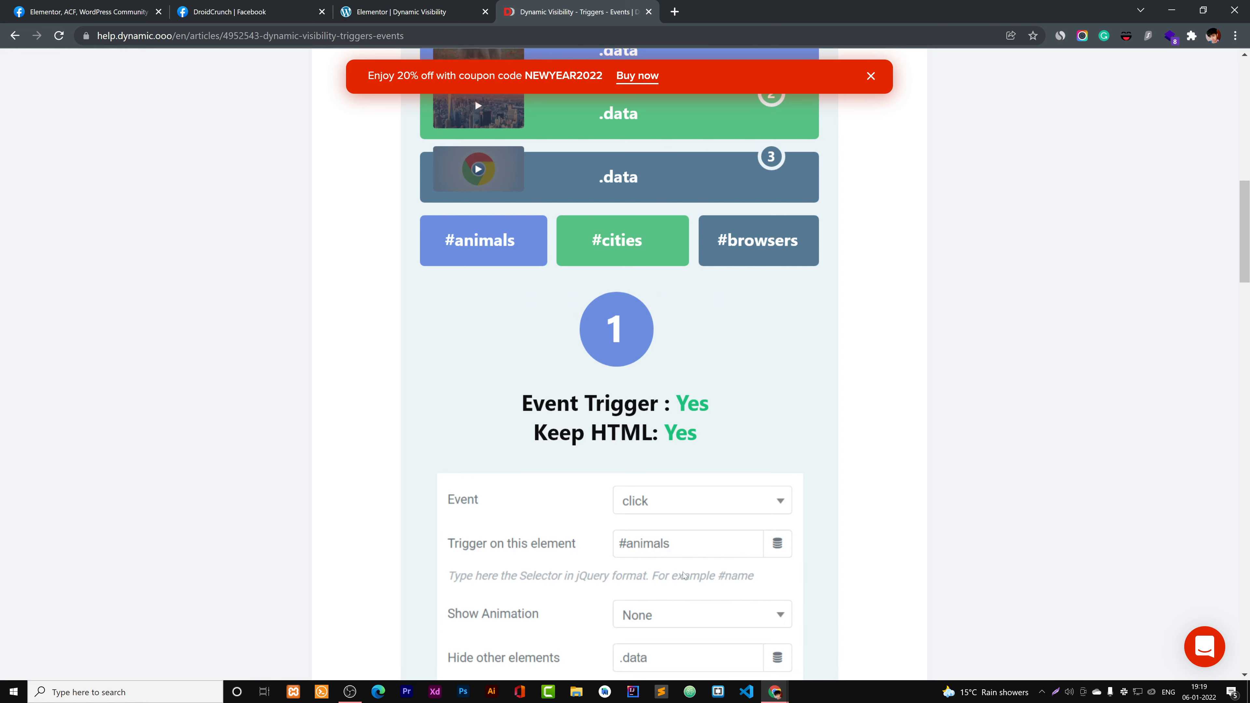
scroll(683, 575, "down", 3)
scroll(642, 455, "down", 4)
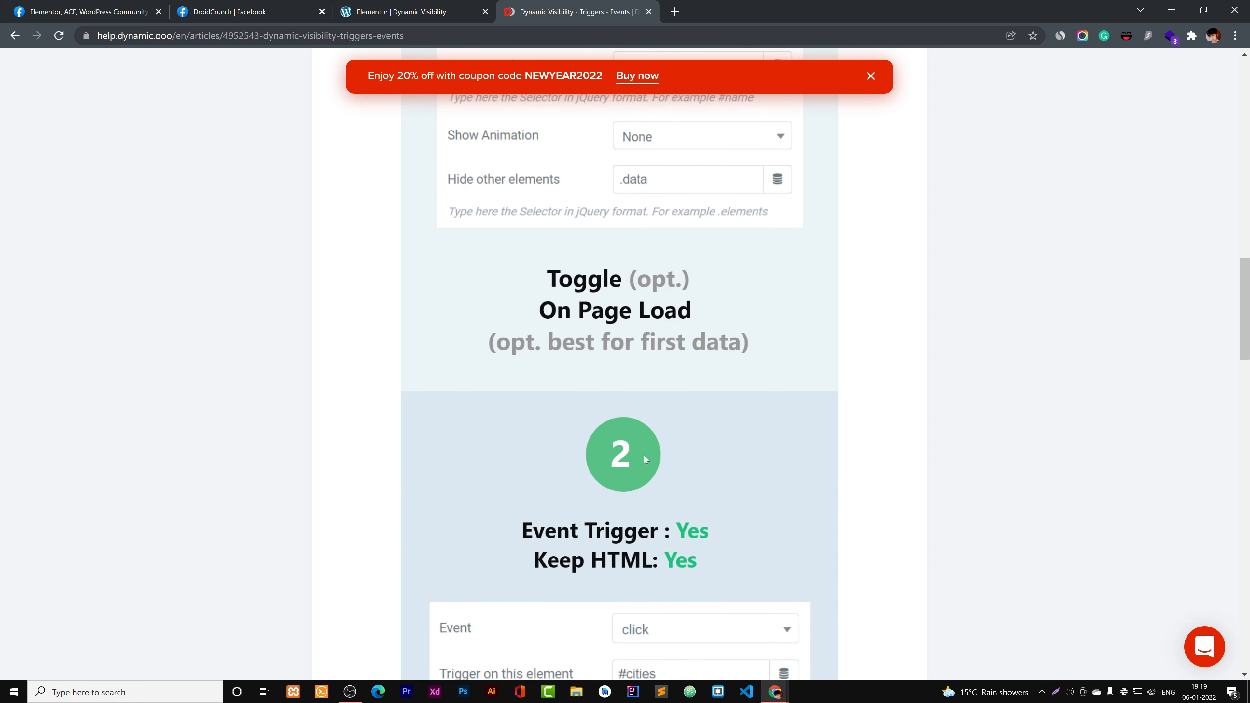
- Examine the article's second example for the #cities trigger and compare its event settings with the first example
scroll(614, 251, "down", 2)
scroll(614, 255, "down", 2)
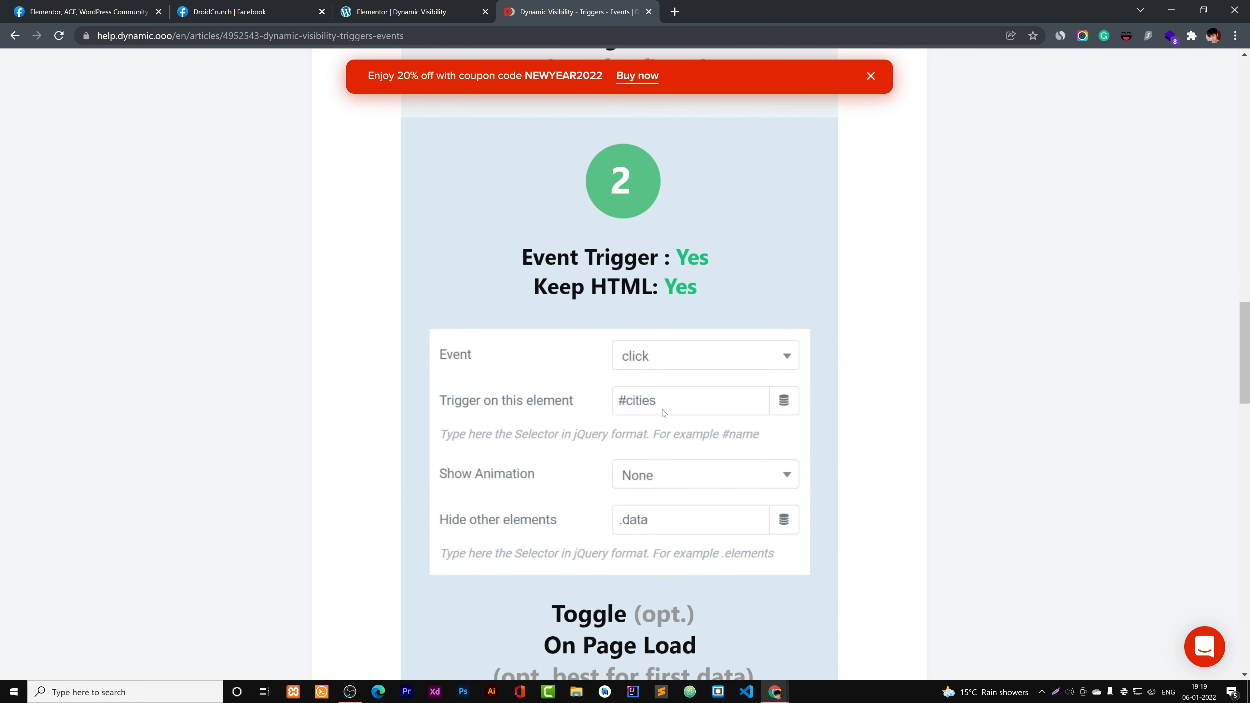
scroll(659, 405, "down", 1)
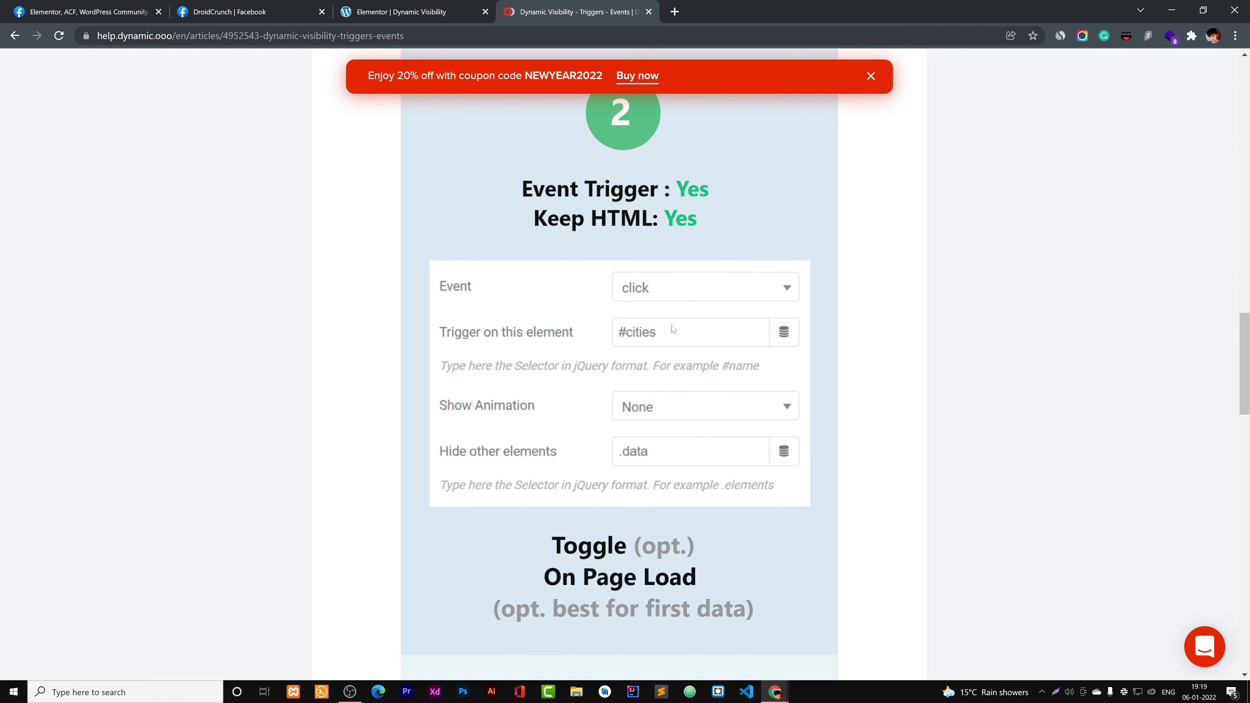
scroll(674, 335, "up", 4)
scroll(677, 493, "down", 1)
scroll(677, 362, "up", 4)
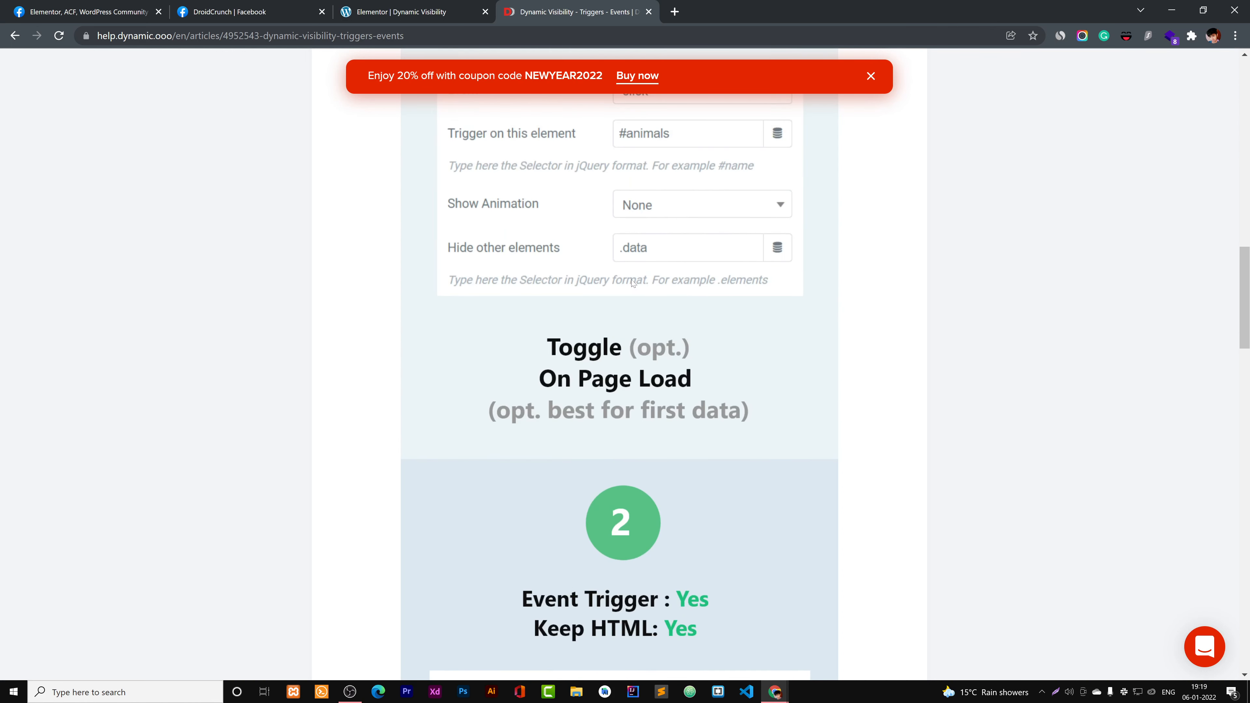
scroll(667, 398, "down", 6)
scroll(679, 448, "down", 3)
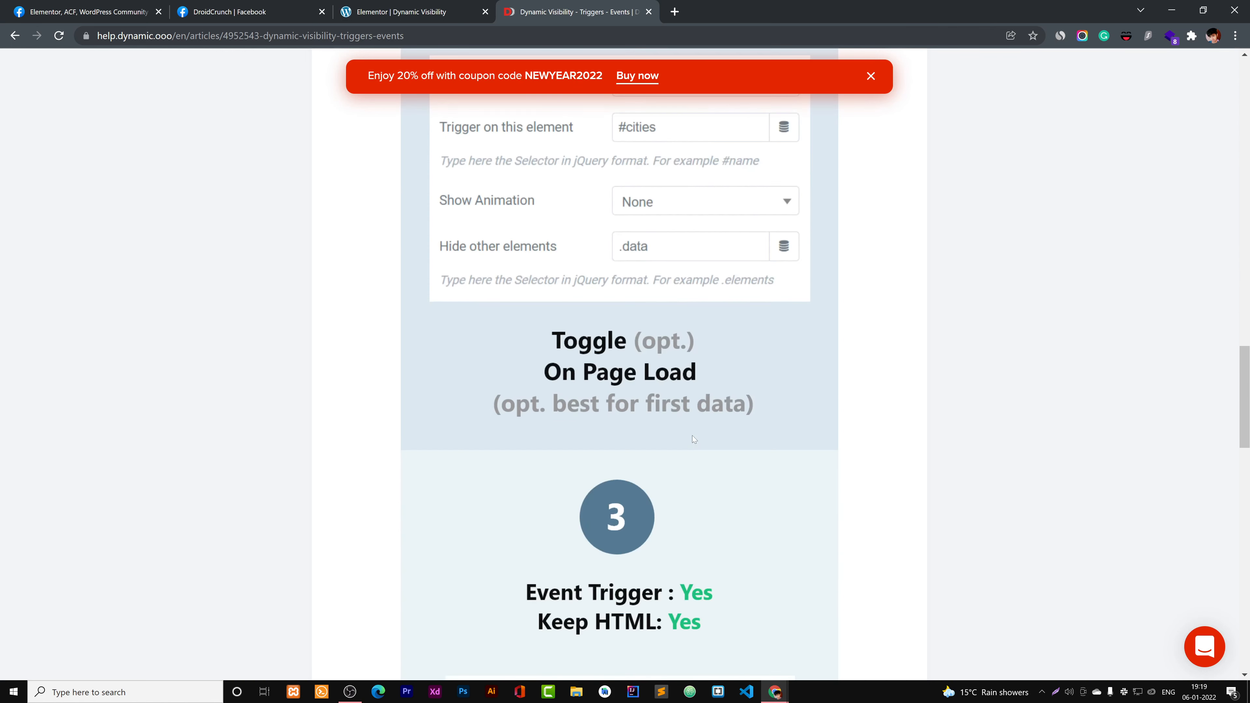
- Look over the article's third example and its On Click section with the note about CSS IDs on widgets
scroll(693, 436, "up", 1)
scroll(707, 409, "down", 12)
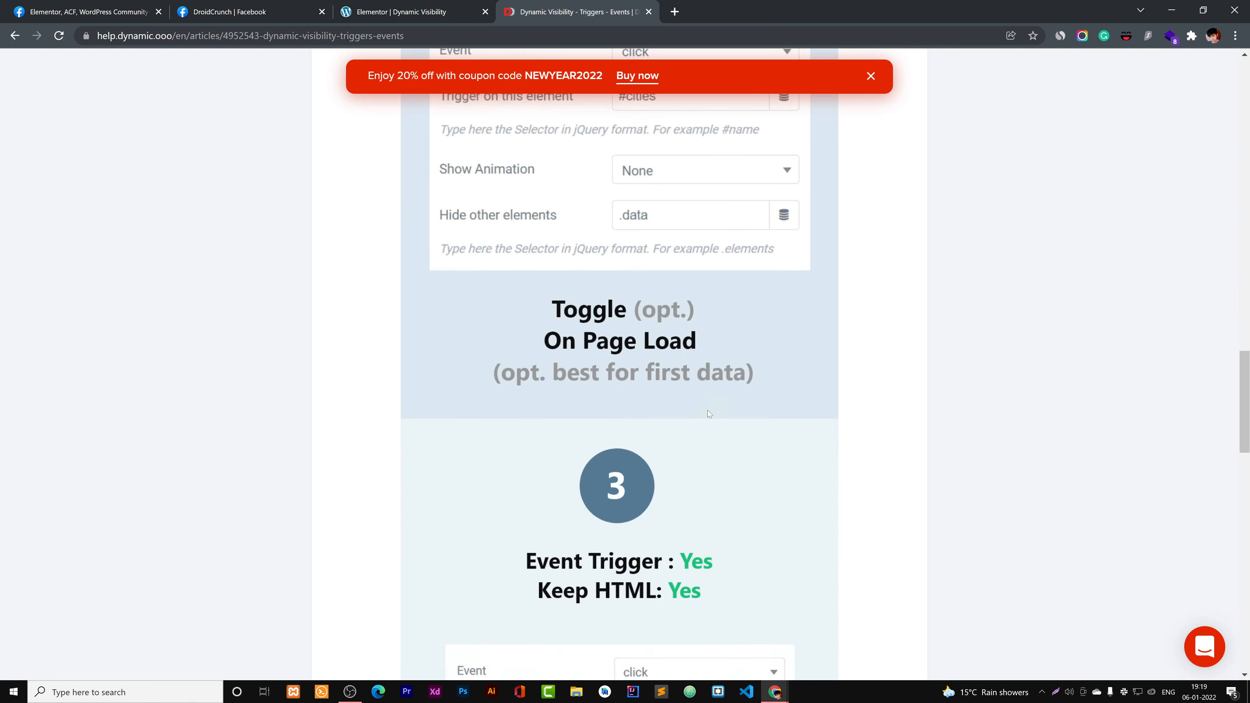
scroll(687, 419, "down", 1)
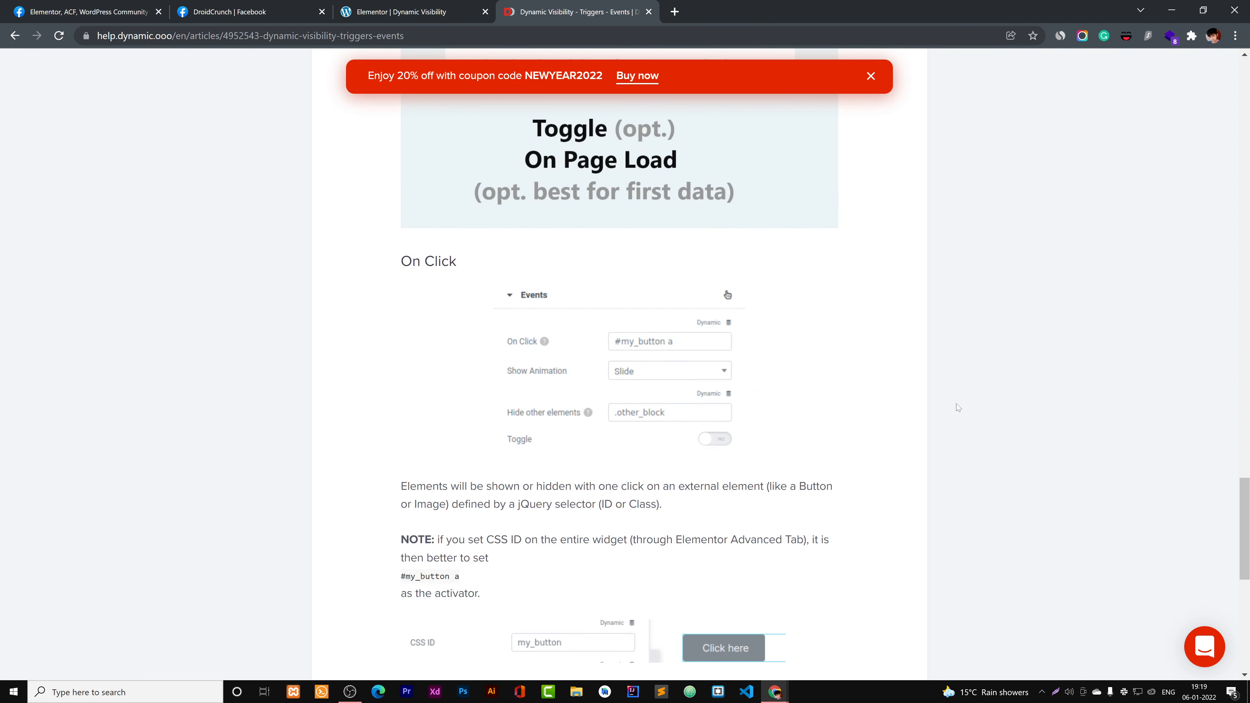
scroll(689, 419, "up", 7)
- Return to the Elementor editor and open a preview of the Dynamic Visibility page
left_click(254, 6)
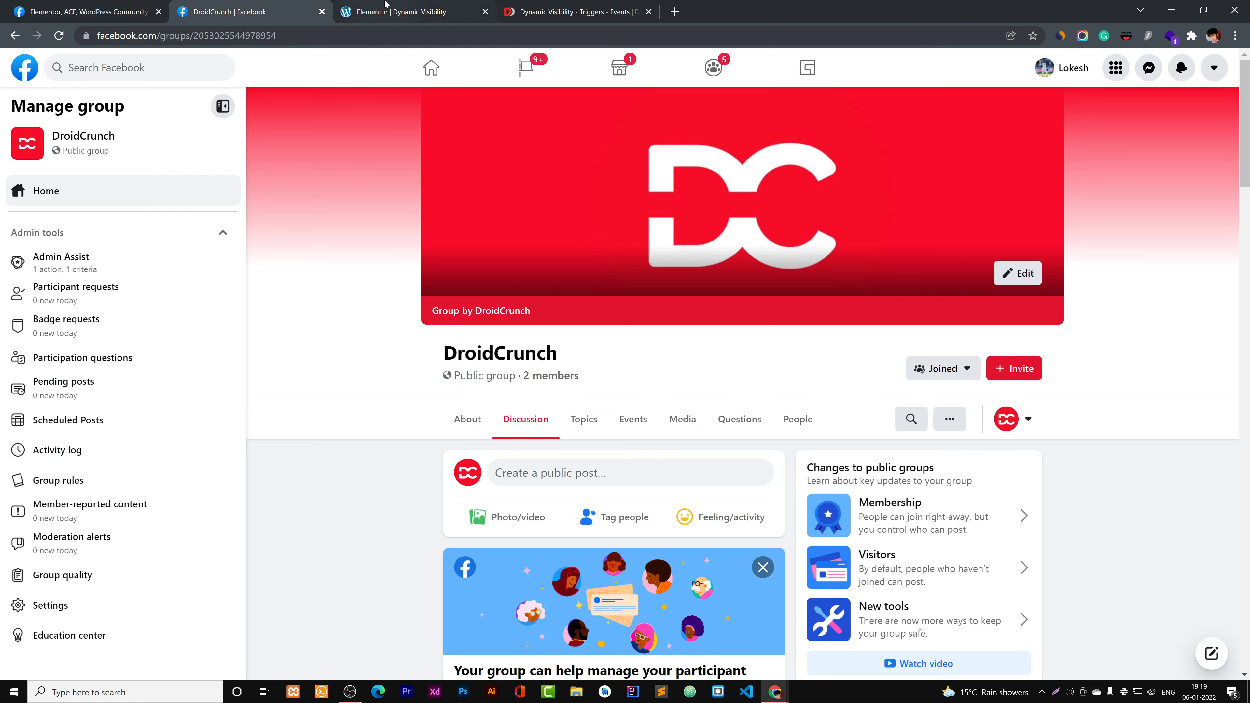
left_click(399, 11)
scroll(445, 390, "up", 1)
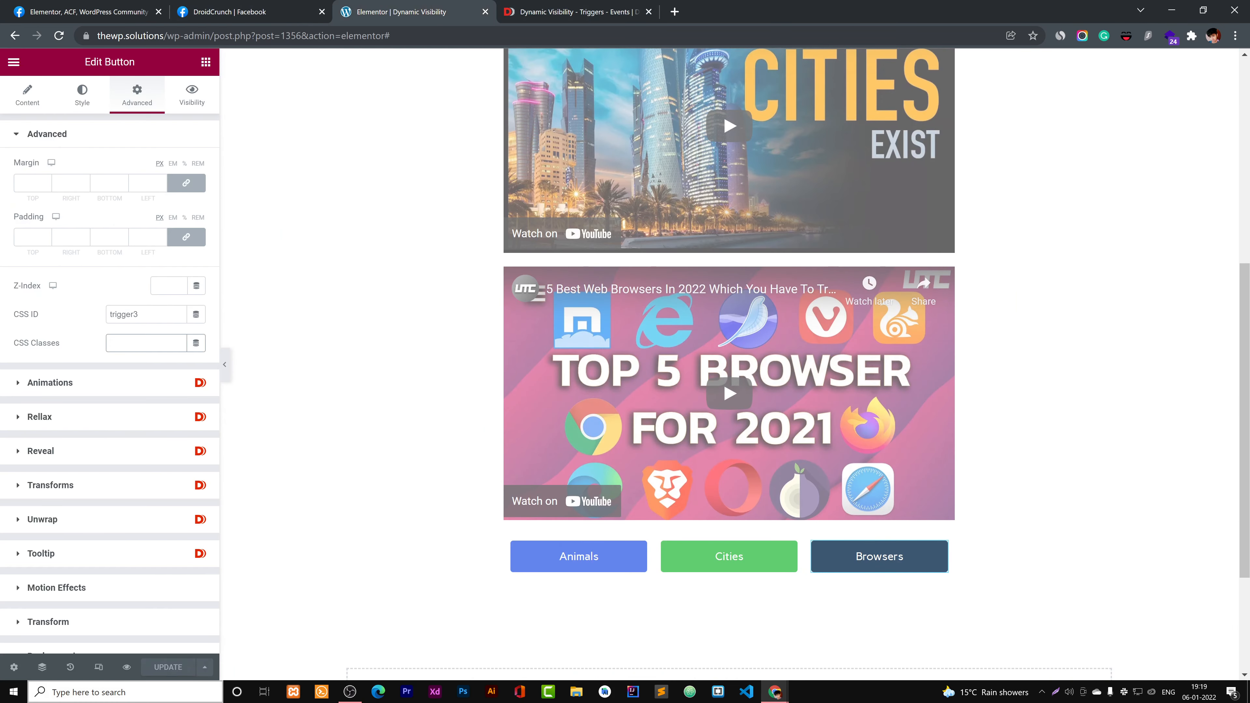
left_click(126, 667)
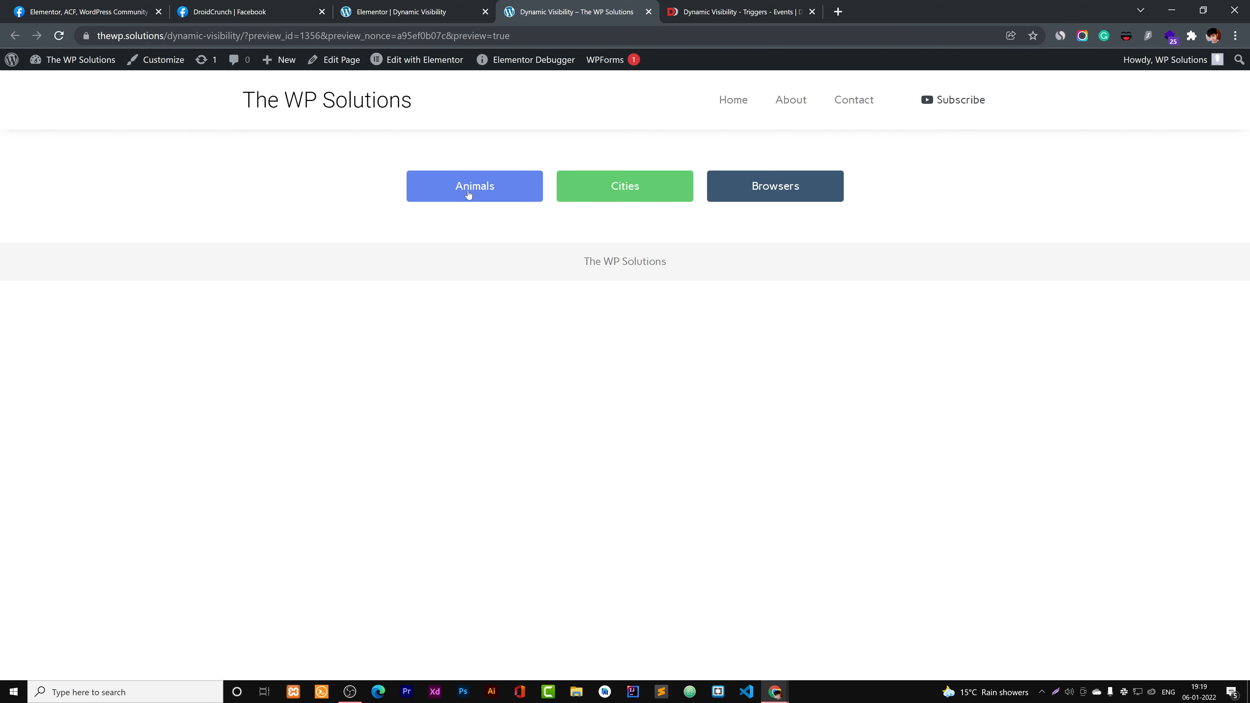
- Test the Animals, Cities and Browsers buttons on the preview page by switching between their videos
left_click(468, 193)
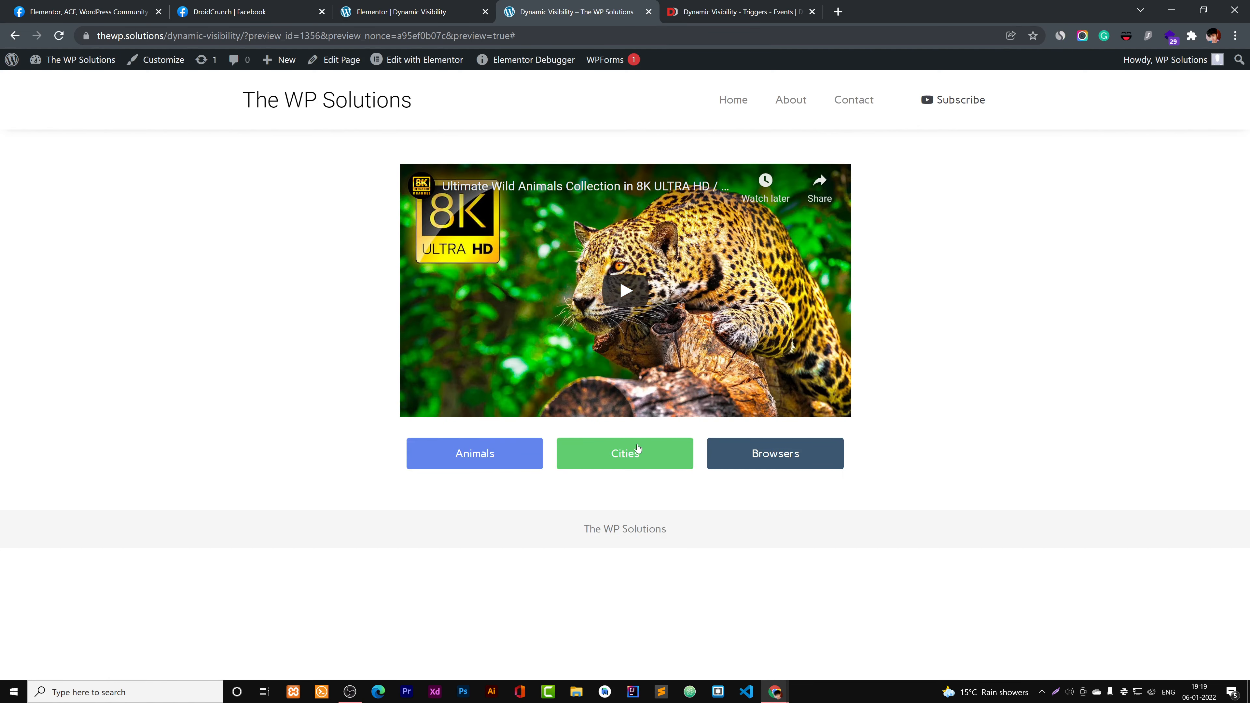
left_click(639, 461)
left_click(775, 470)
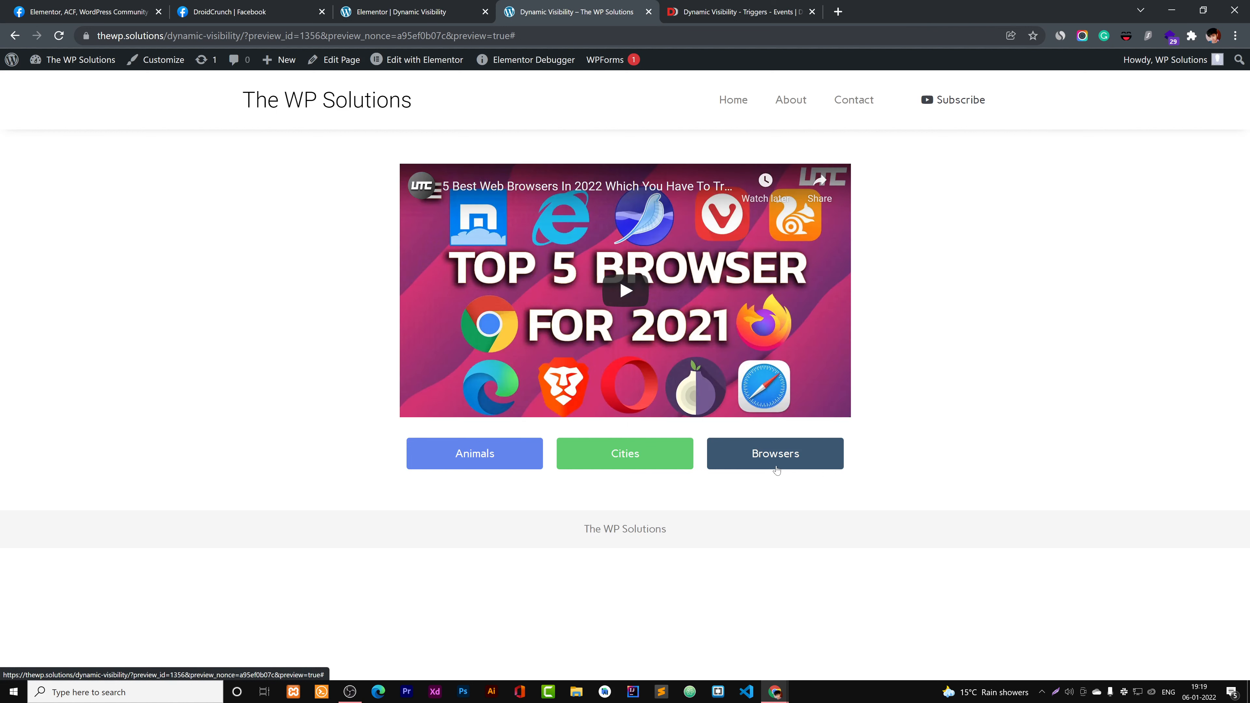
left_click(592, 463)
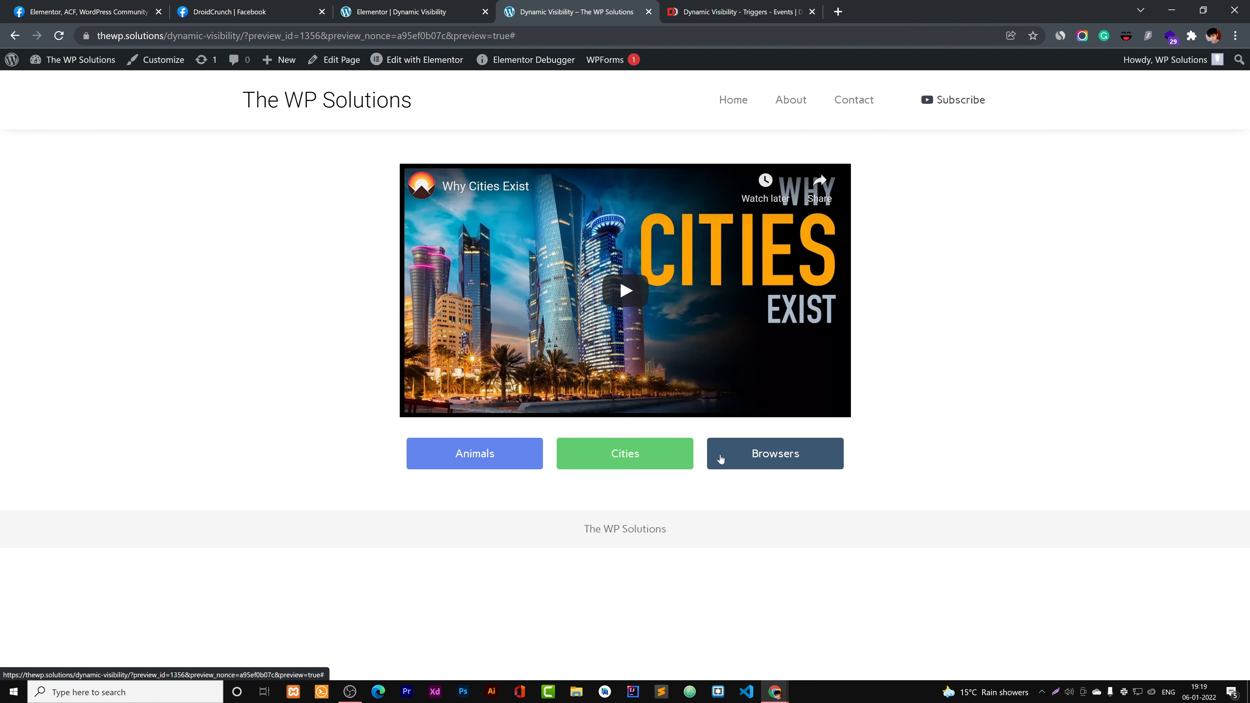
left_click(482, 455)
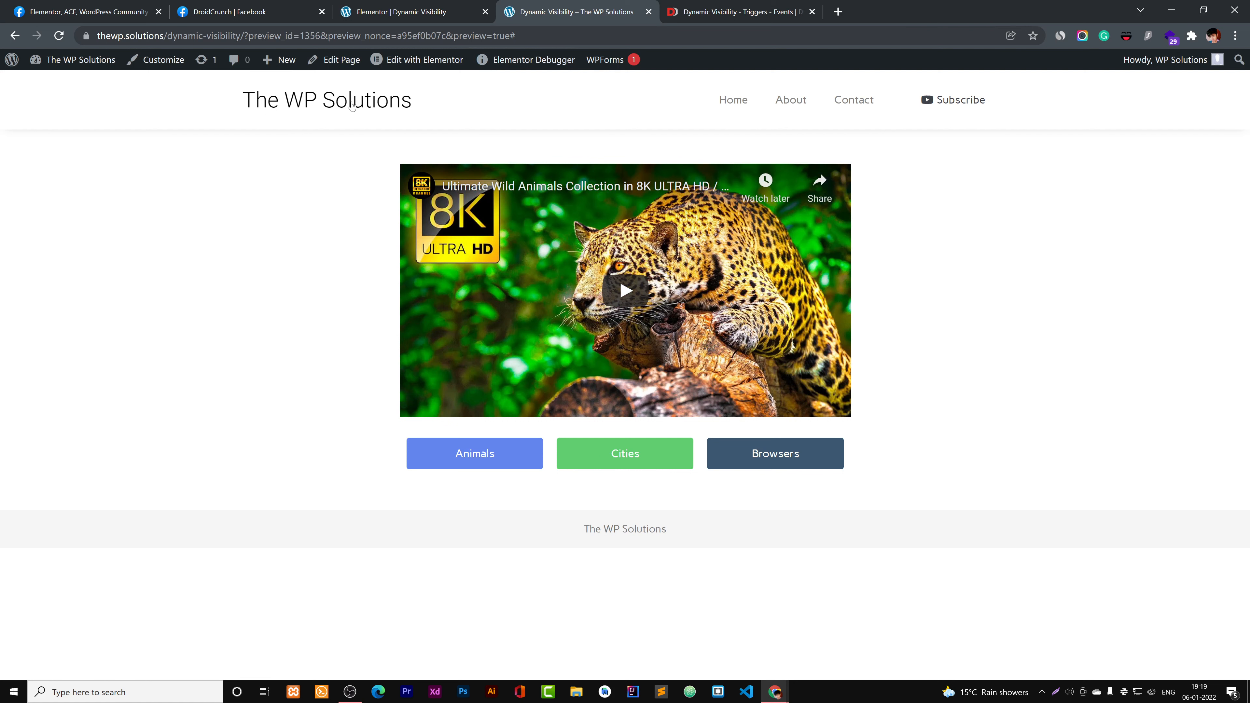
- Reload the preview page to check which video shows before any button is used
right_click(403, 273)
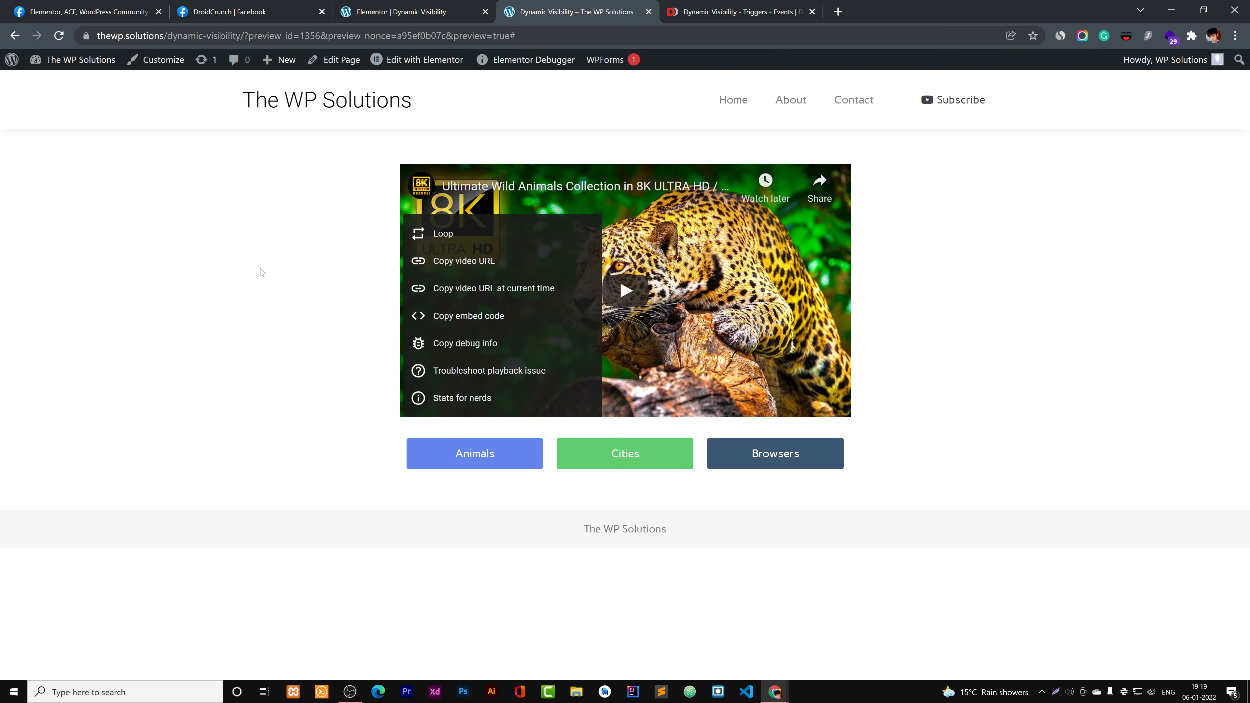
right_click(260, 272)
left_click(302, 309)
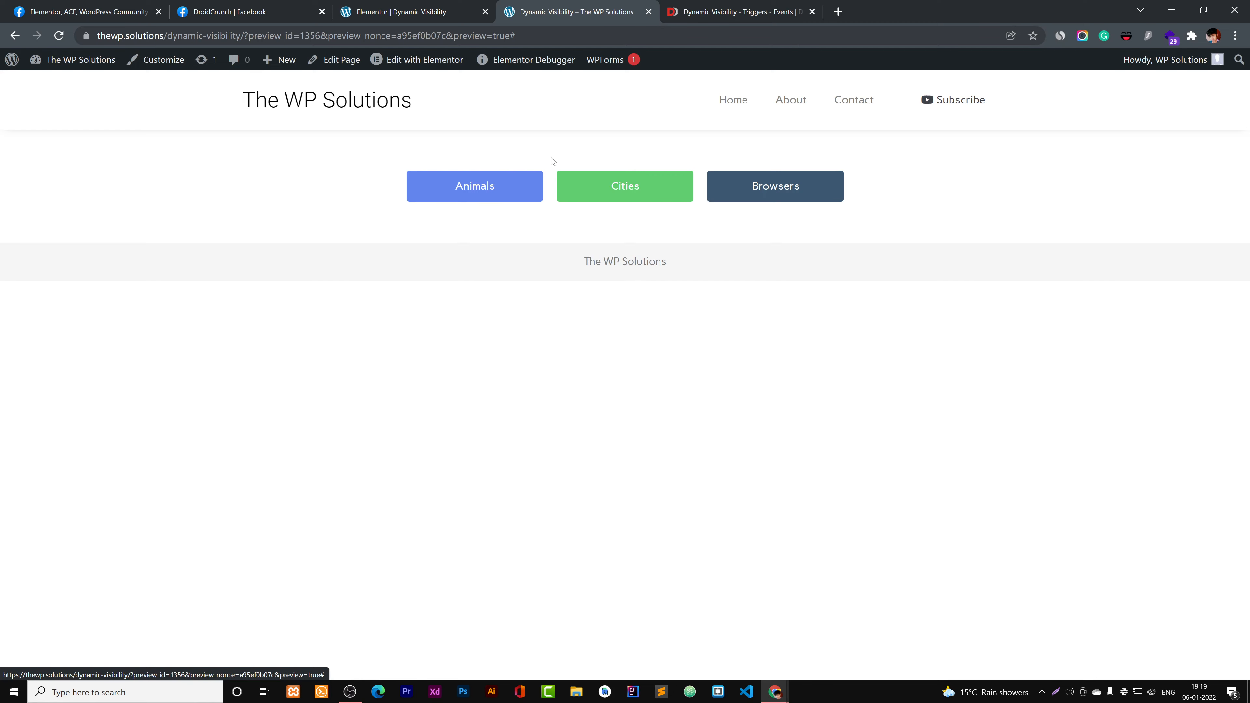
- Back in the Elementor editor, open the wild animals video's Events visibility settings
left_click(377, 17)
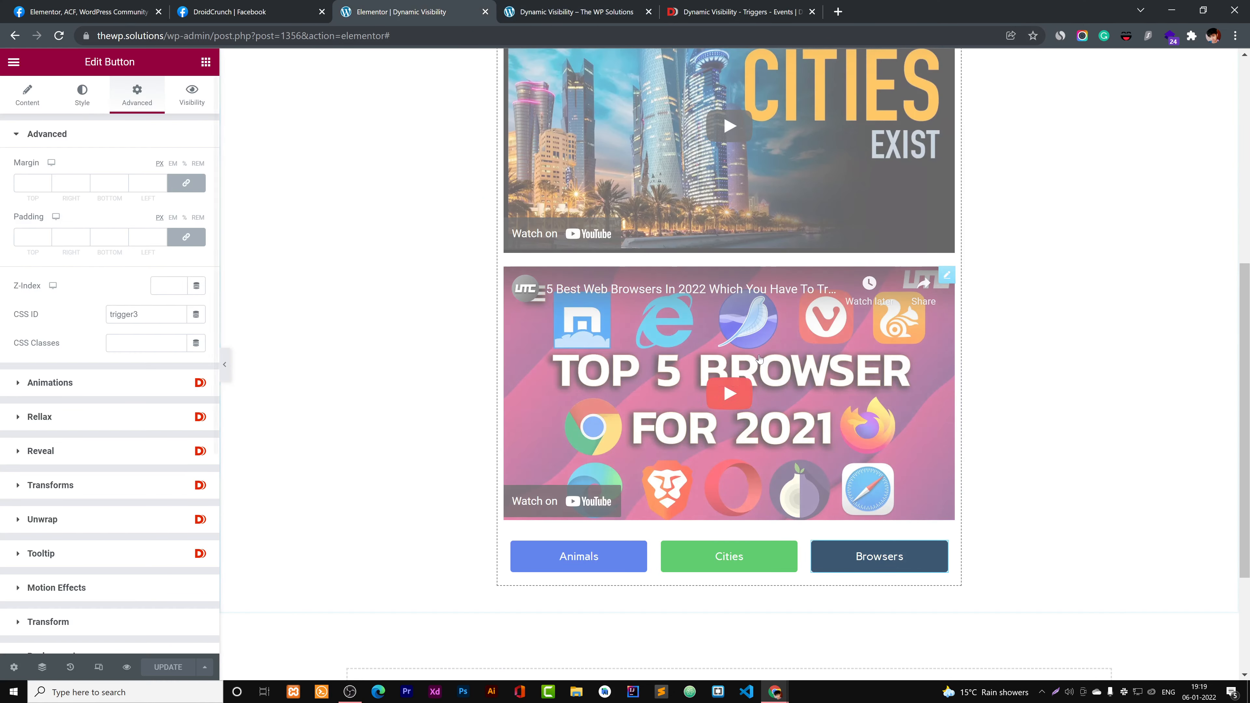
scroll(886, 340, "up", 6)
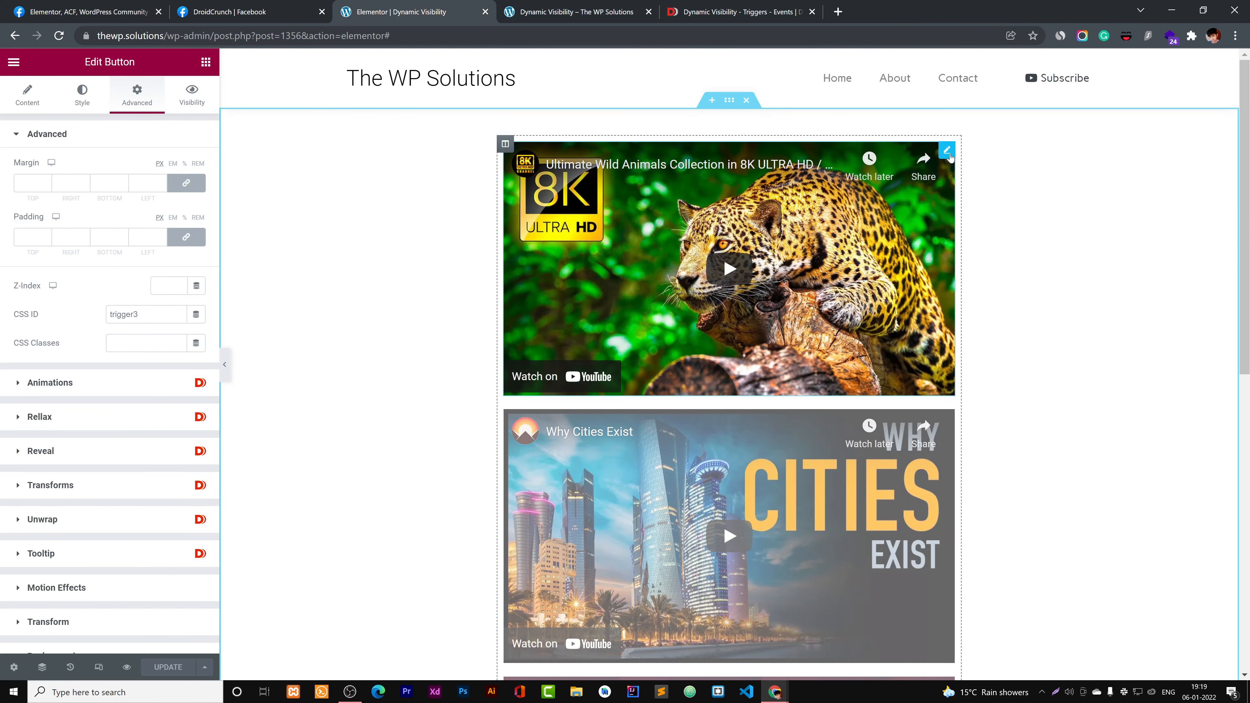
left_click(947, 150)
left_click(192, 93)
scroll(97, 507, "down", 8)
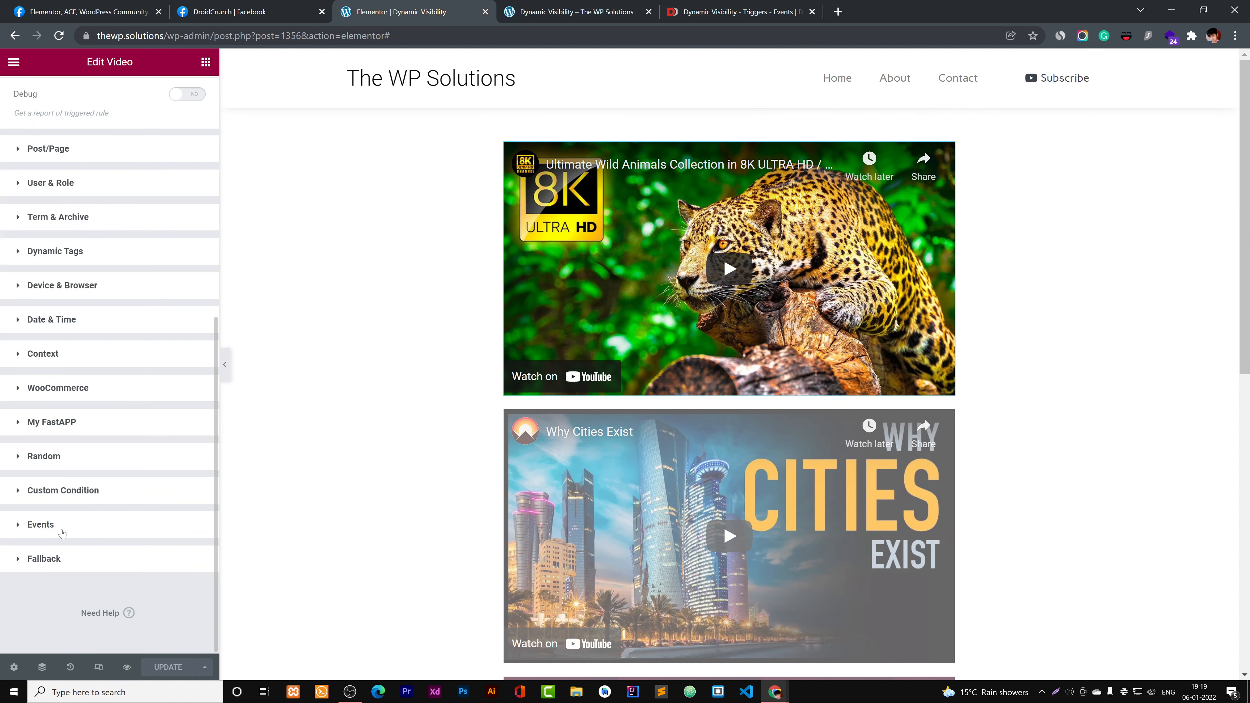
left_click(59, 525)
scroll(75, 501, "down", 5)
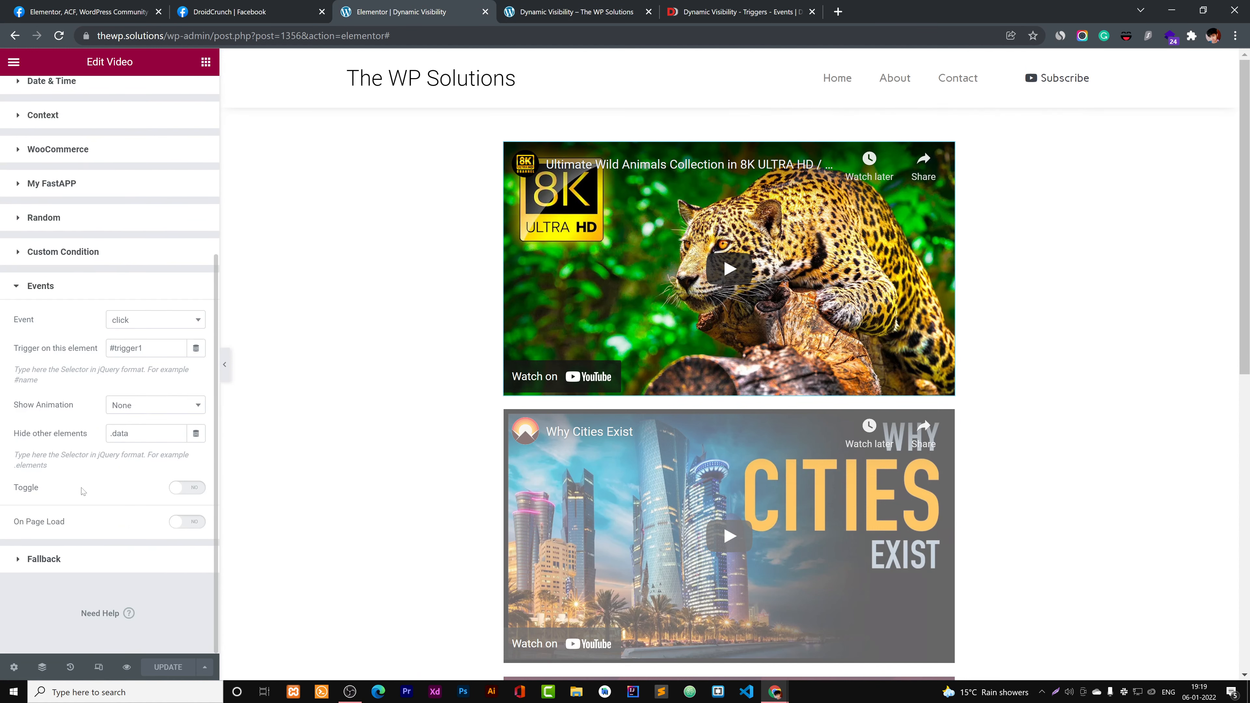
- Enable On Page Load for the wild animals video with a delay time of 2 and update the page
left_click(183, 523)
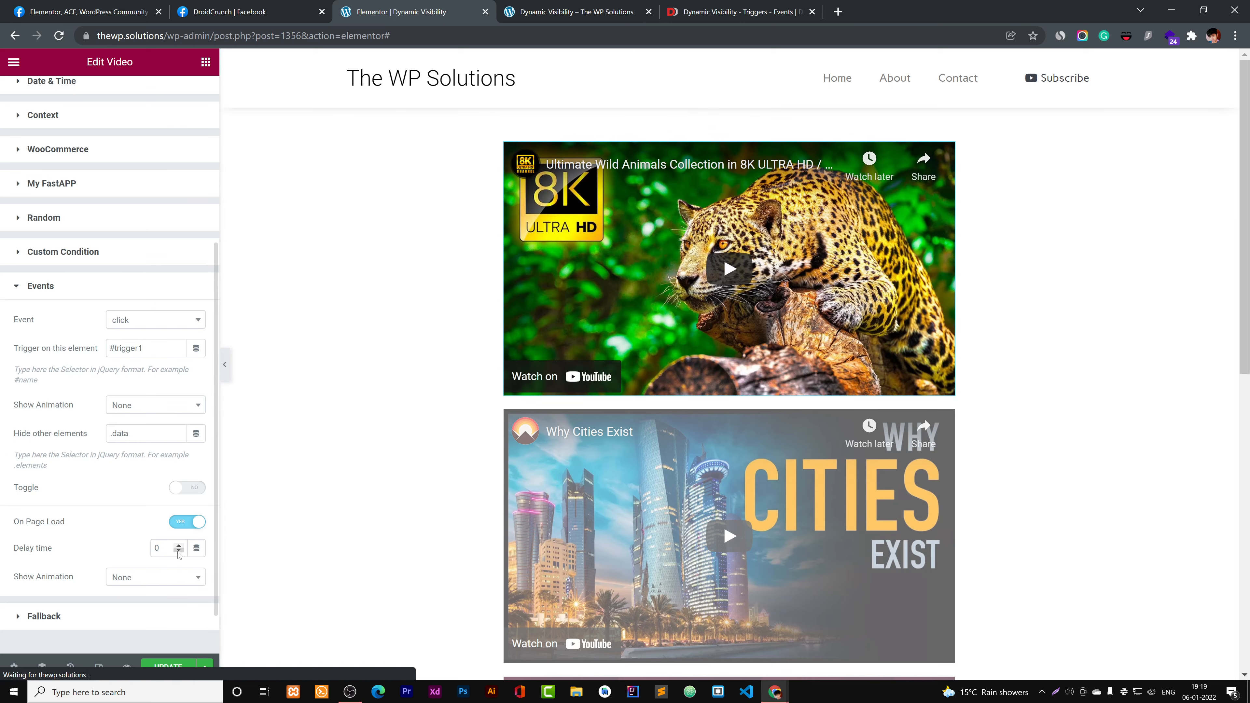
left_click(179, 546)
left_click(179, 546)
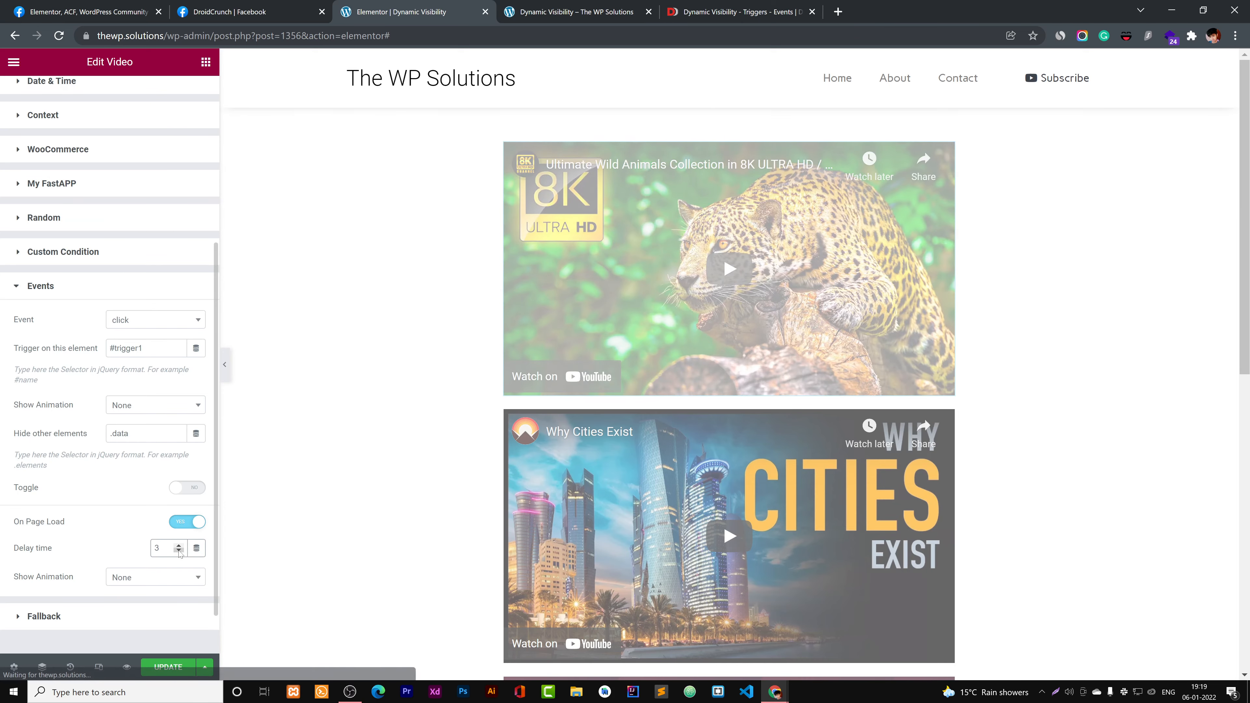
left_click(168, 664)
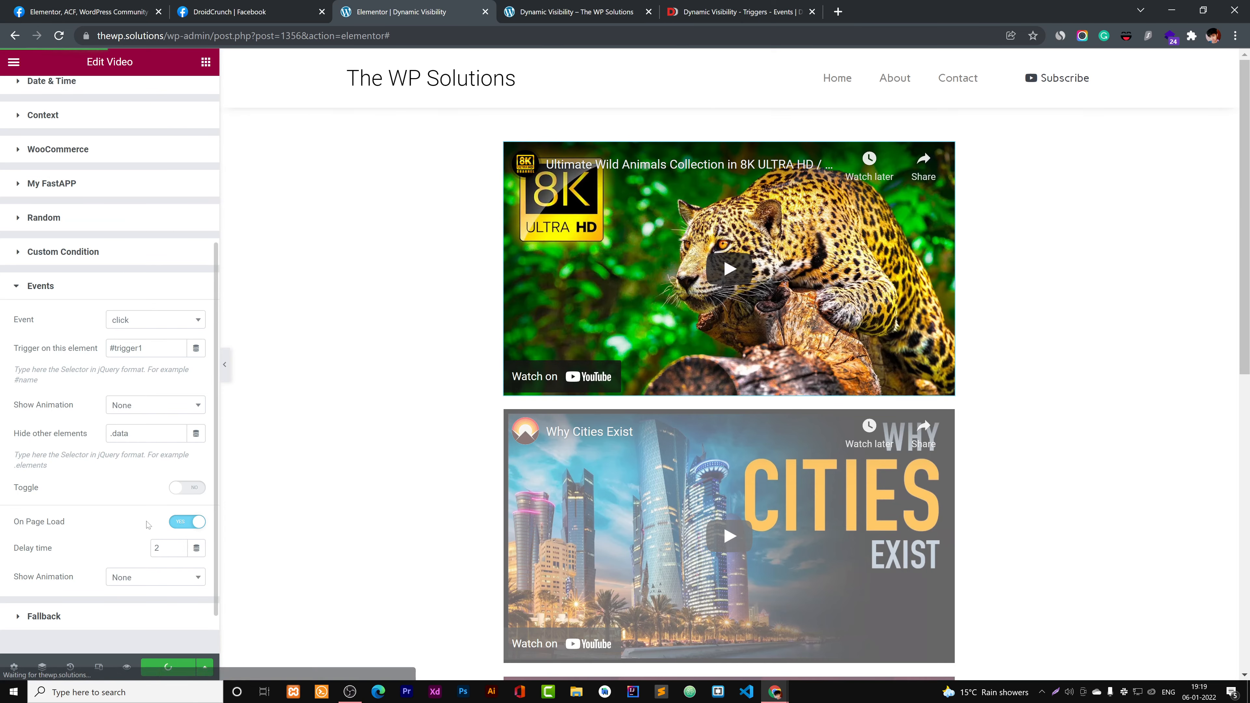
- Check the on-load video and the Browsers, Cities and Animals buttons in the page preview, and return to the Elementor editor
left_click(539, 6)
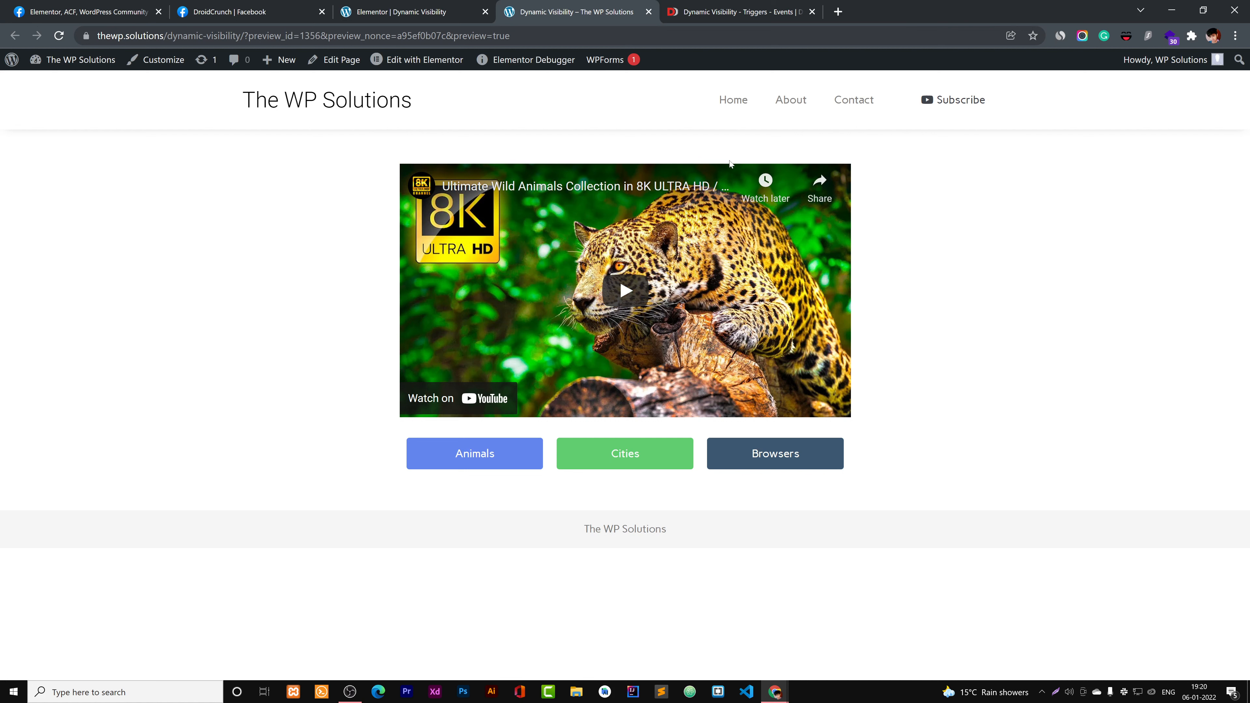
left_click(772, 457)
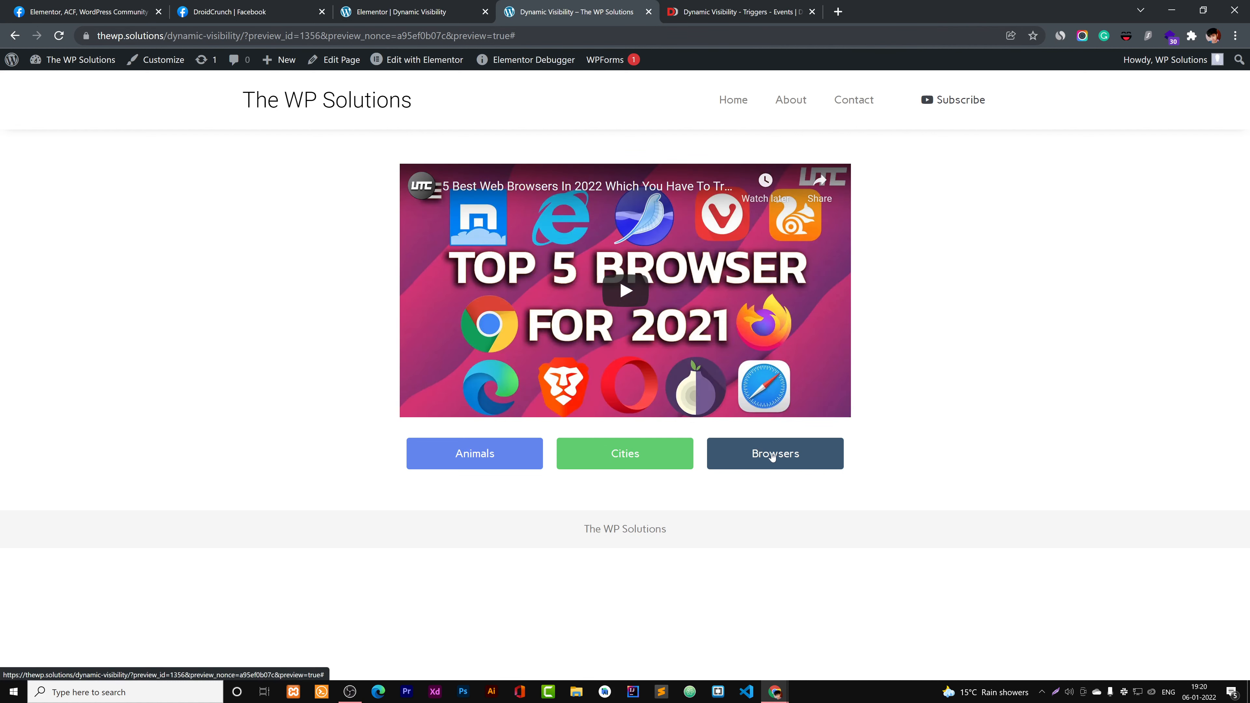
left_click(684, 457)
left_click(511, 458)
left_click(780, 457)
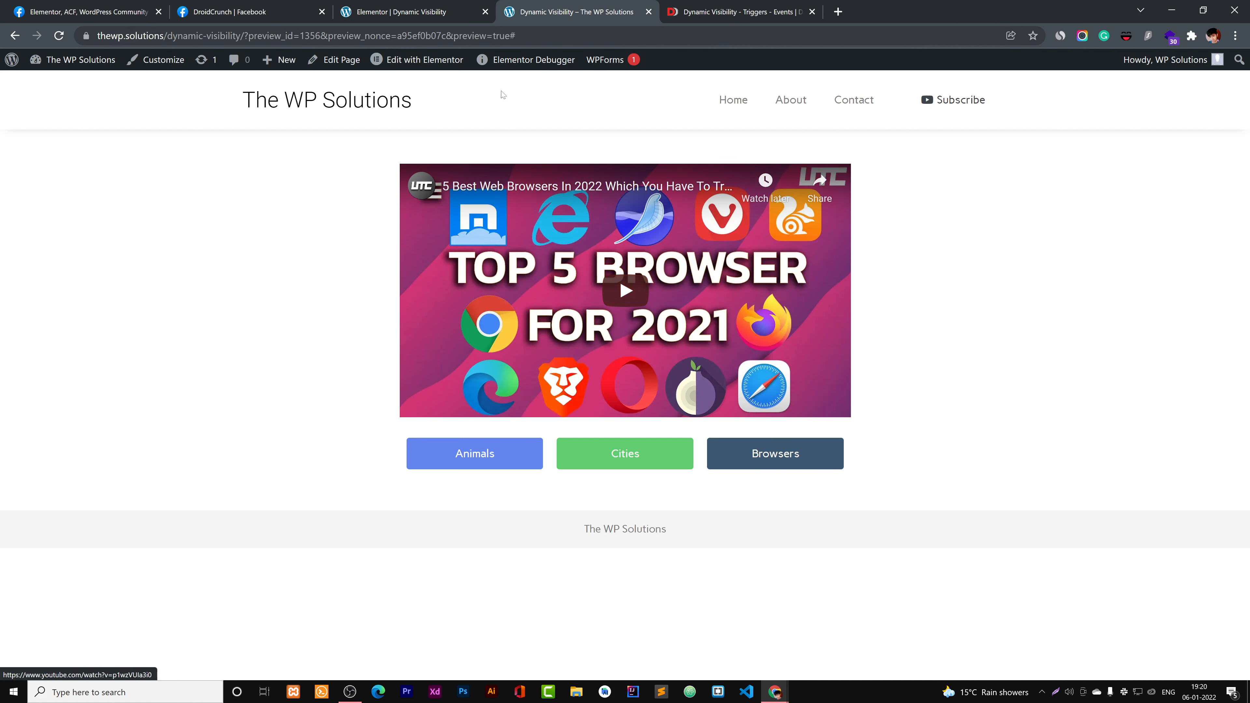
left_click(401, 11)
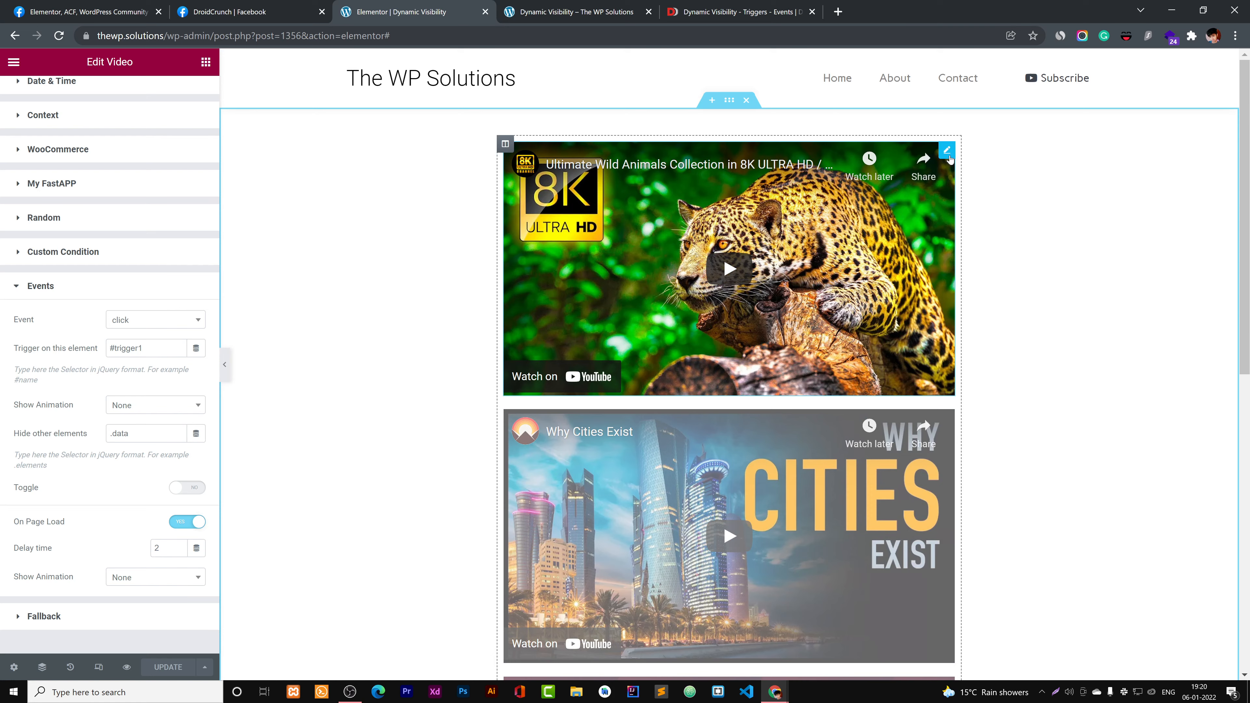
mouse_move(1246, 211)
left_mouse_down()
mouse_move(1247, 427)
mouse_move(1249, 208)
left_mouse_up()
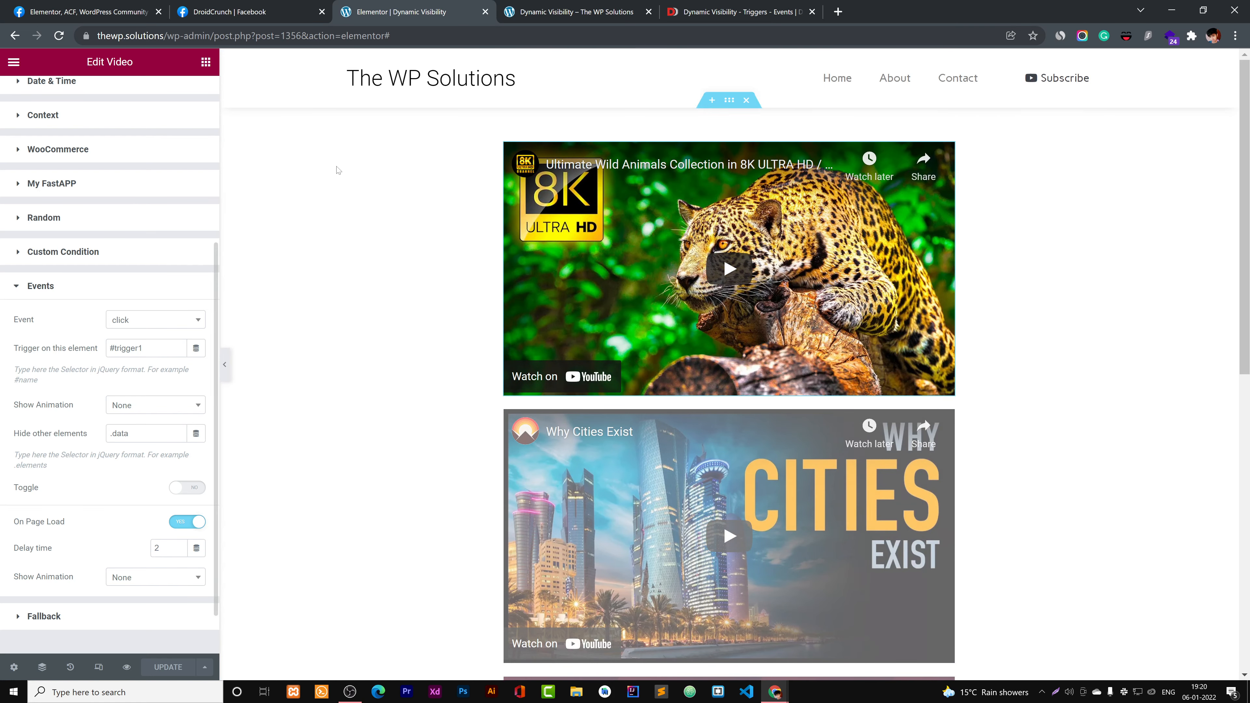
left_click_drag(812, 493, 1235, 394)
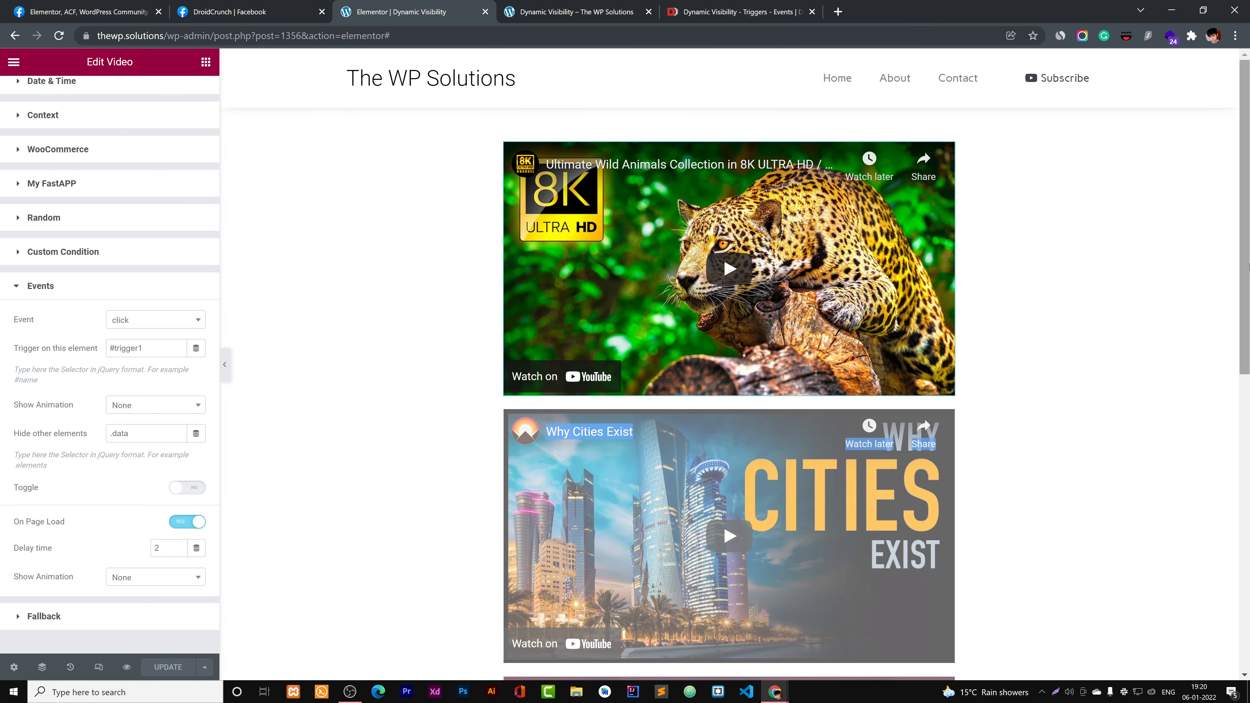
scroll(1245, 266, "down", 1)
scroll(338, 343, "up", 1)
- Review the wild animals video's Trigger on this element selector in its Events visibility settings
left_click(143, 348)
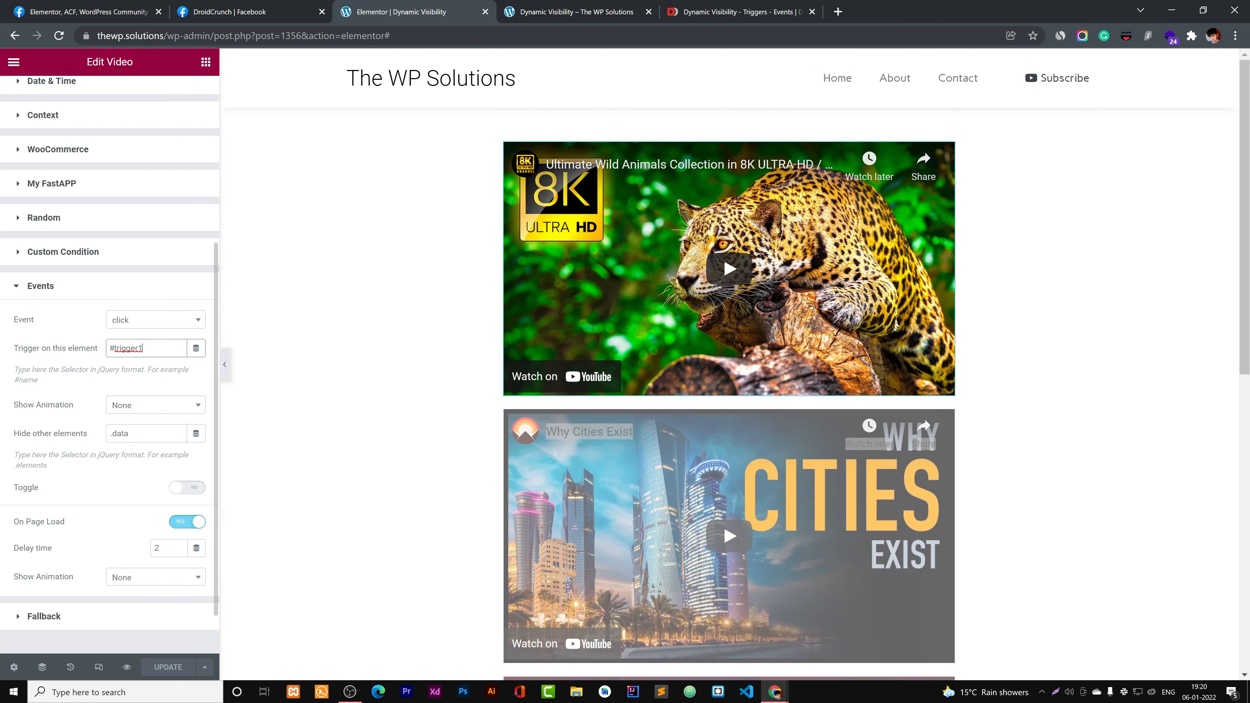
left_click_drag(142, 348, 102, 357)
left_click(143, 348)
scroll(144, 348, "up", 5)
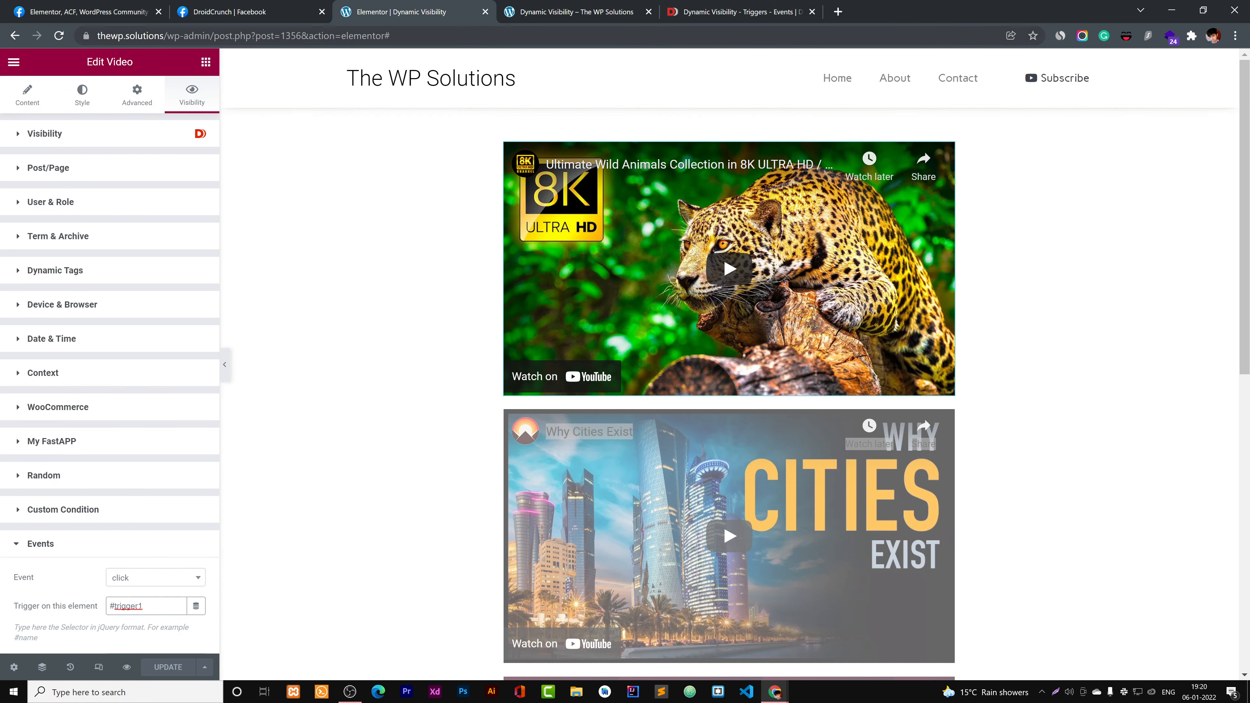
- Open the site's testing page in place of the current Elementor editor page
left_click_drag(167, 36, 667, 57)
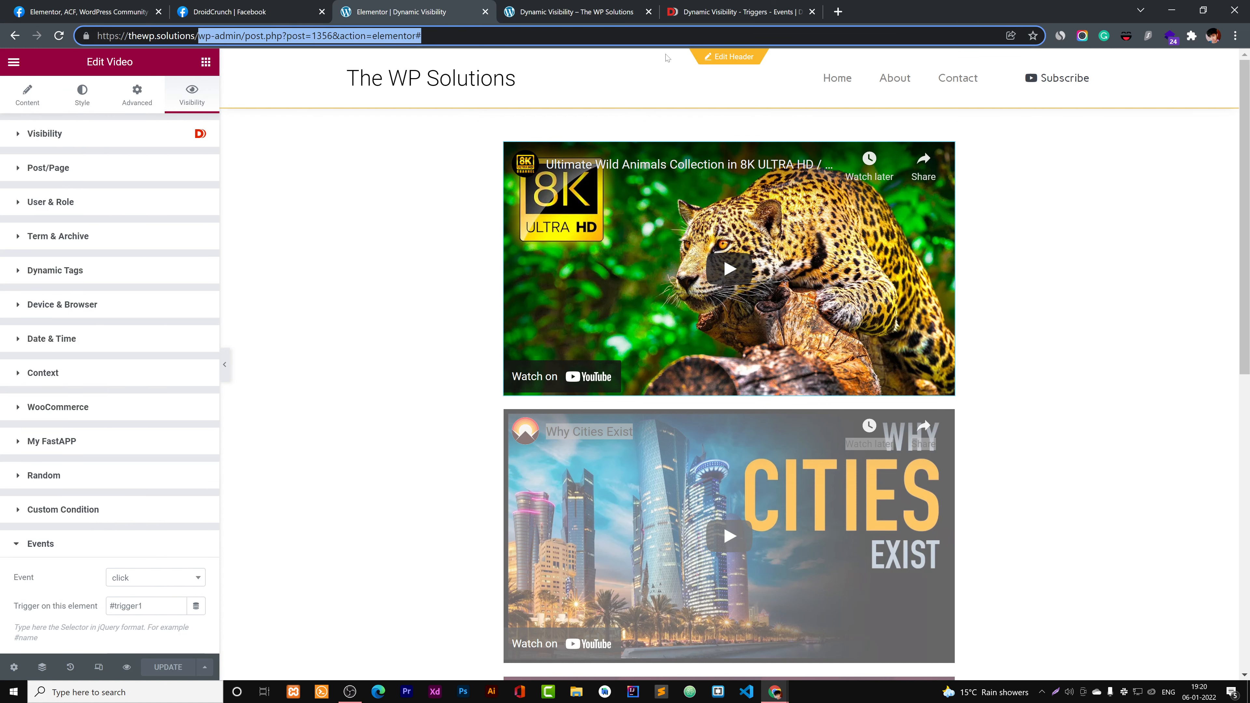
type("testing")
key("Return")
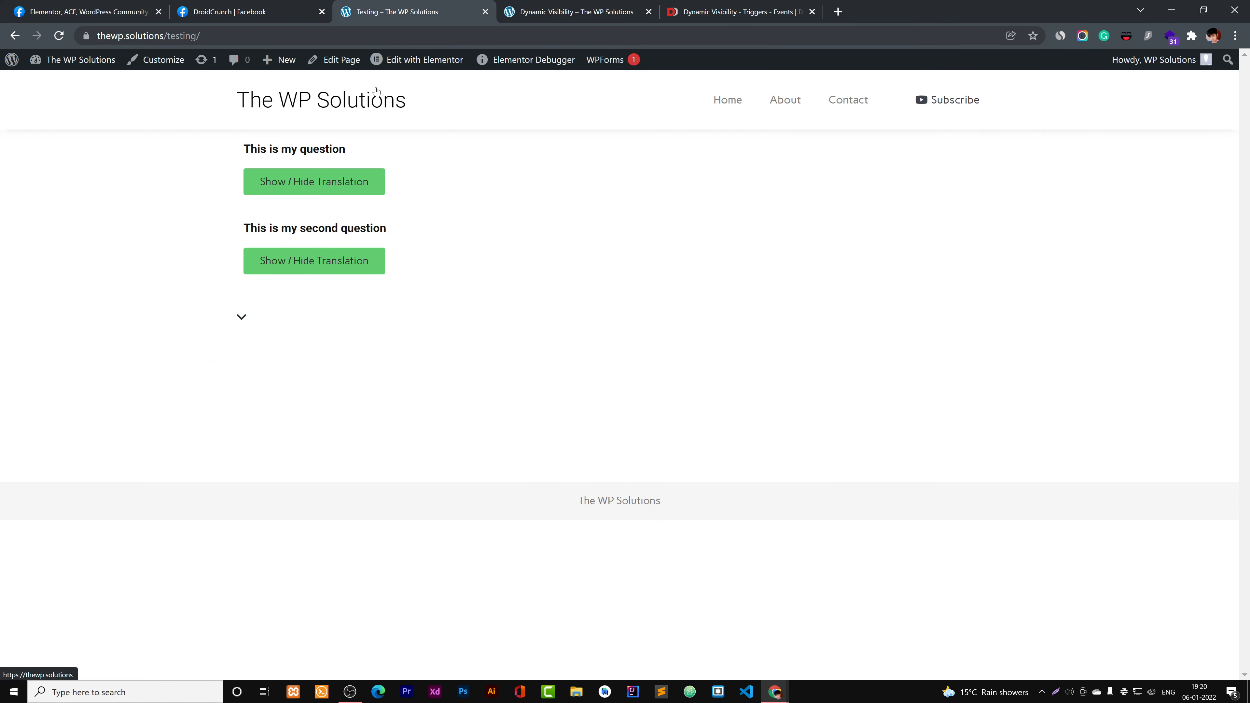
left_click(599, 5)
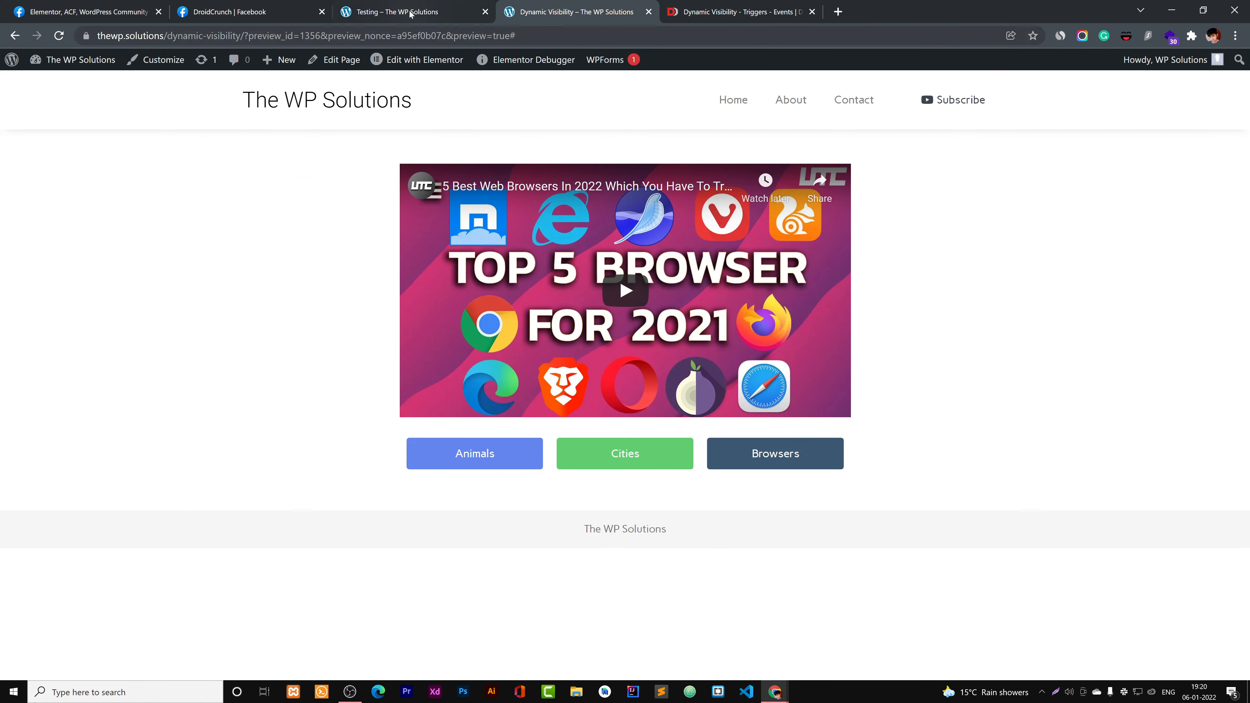
left_click(473, 9)
mouse_move(66, 60)
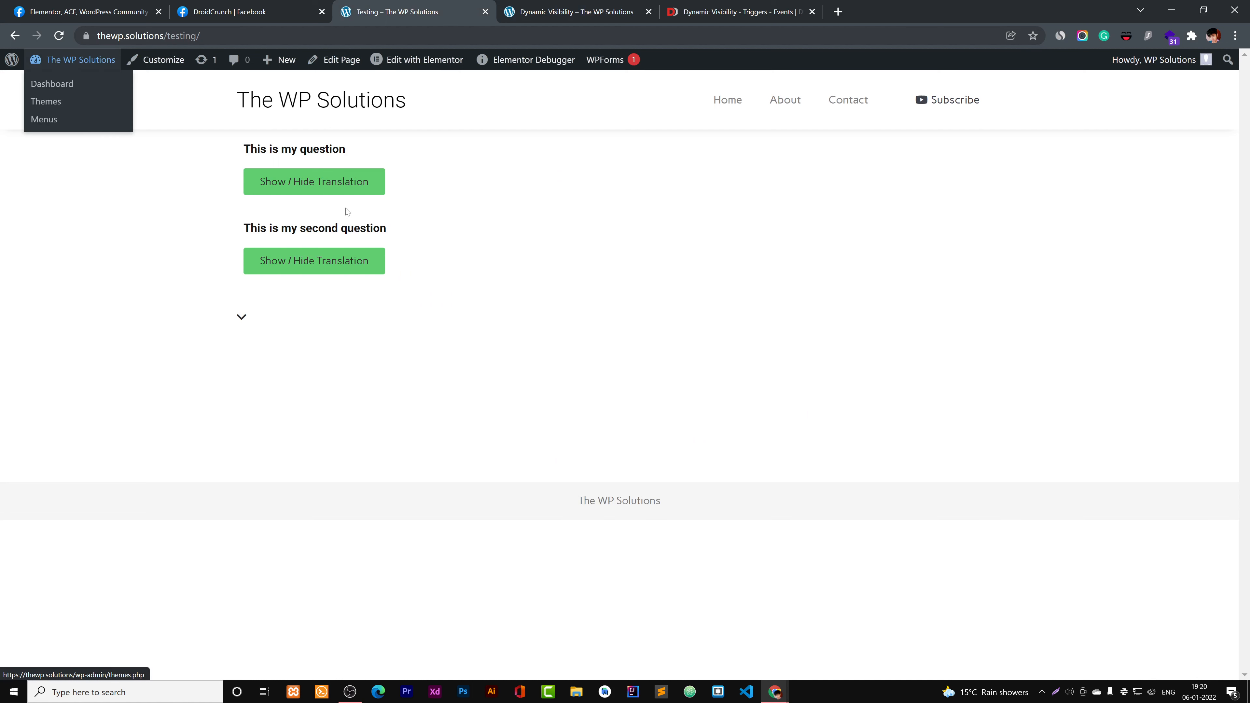
- Test the Show / Hide Translation buttons of both questions on the testing page
left_click(308, 190)
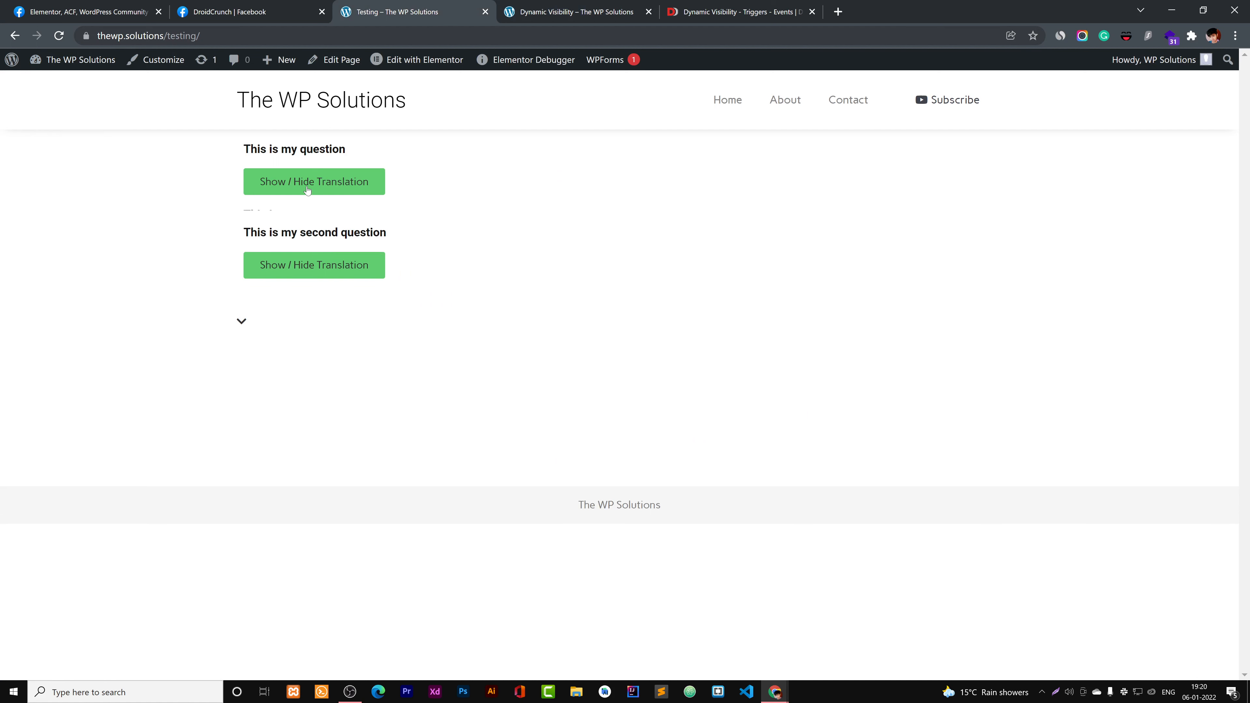
left_click(339, 190)
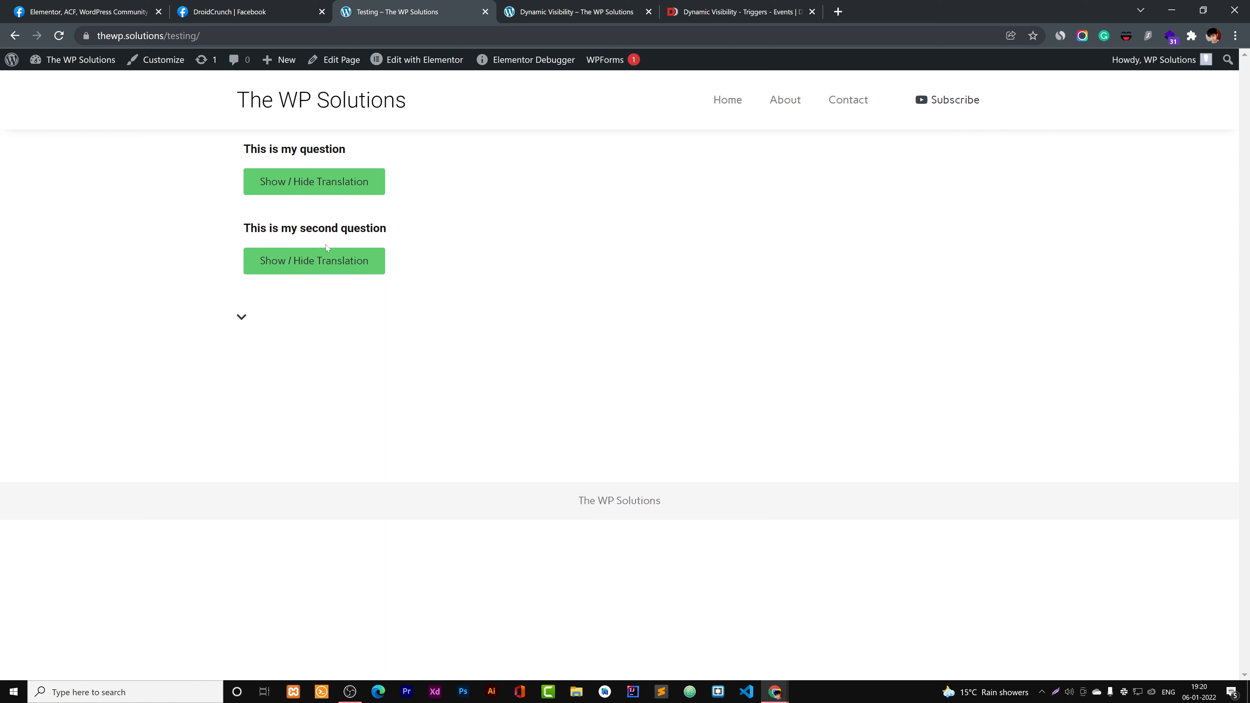
left_click(326, 264)
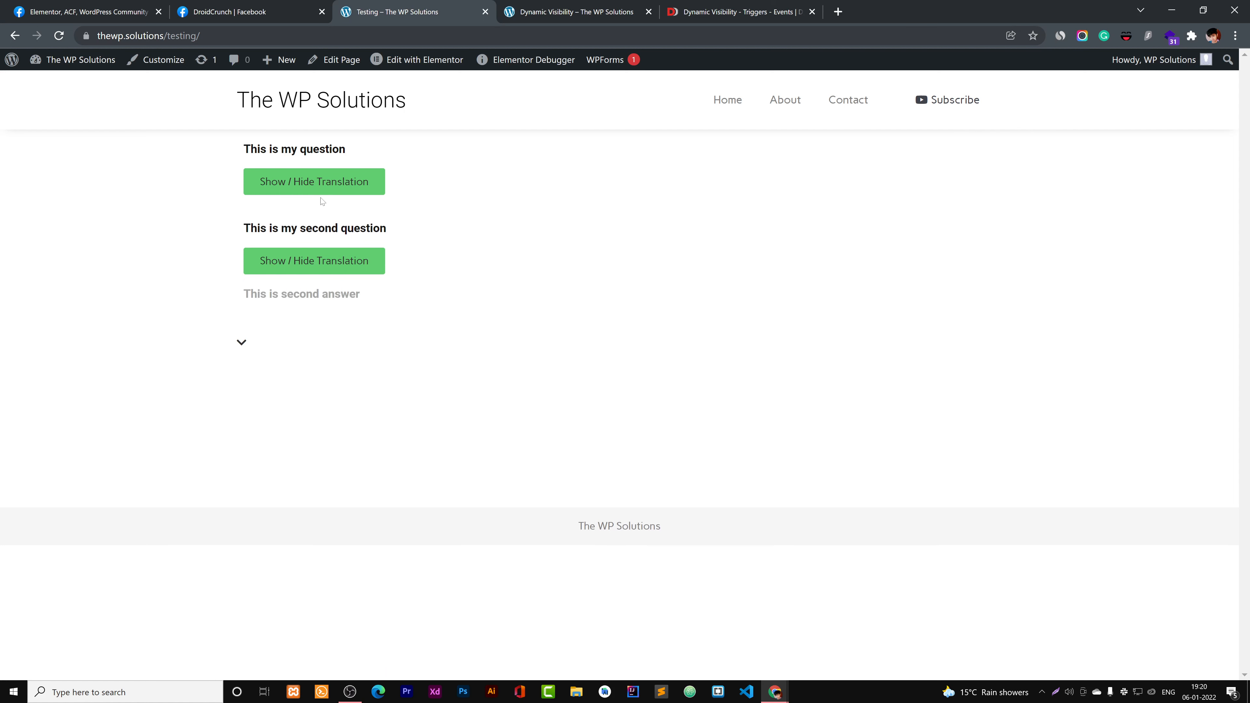
left_click(333, 177)
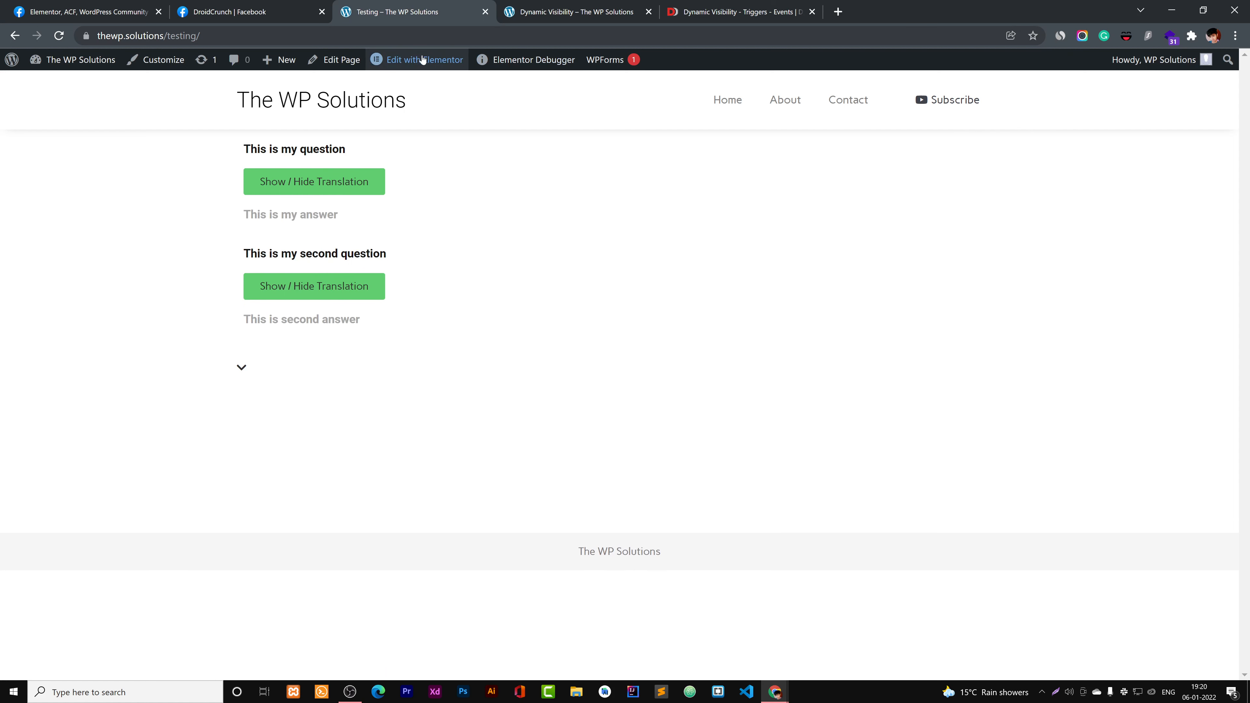
- Open the Testing page for editing with Elementor in a new browser tab and switch to it
right_click(405, 61)
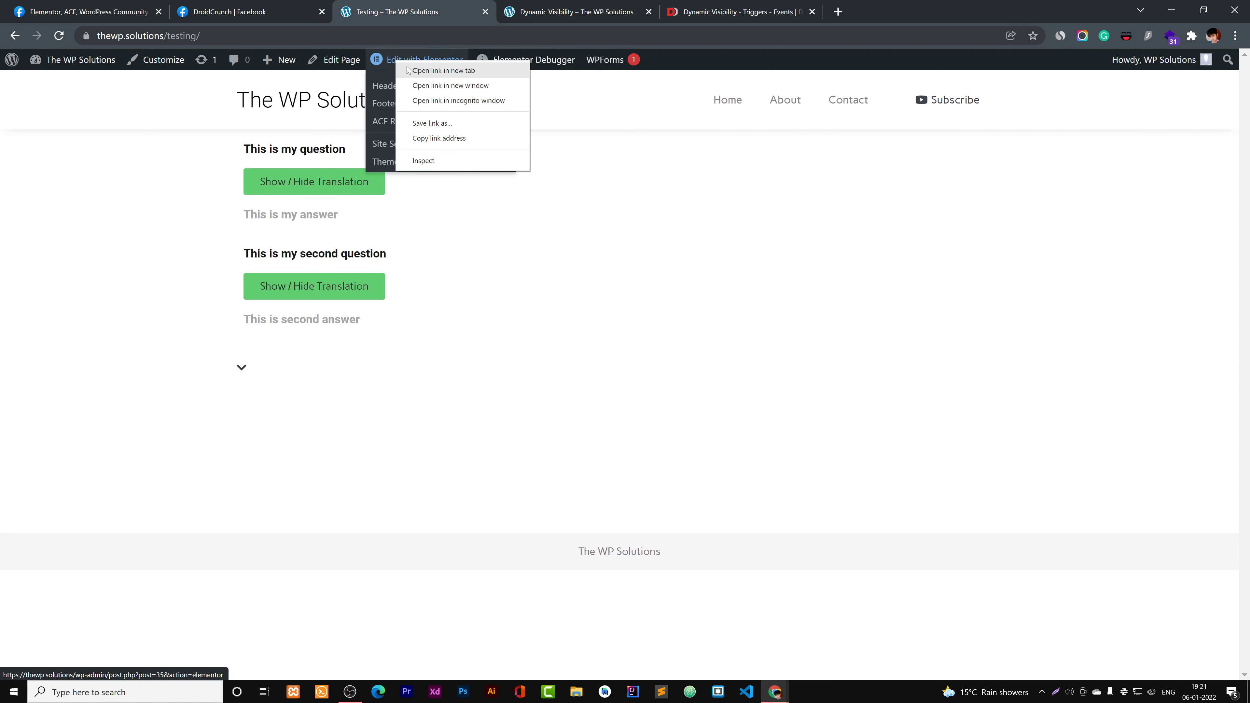
left_click(408, 70)
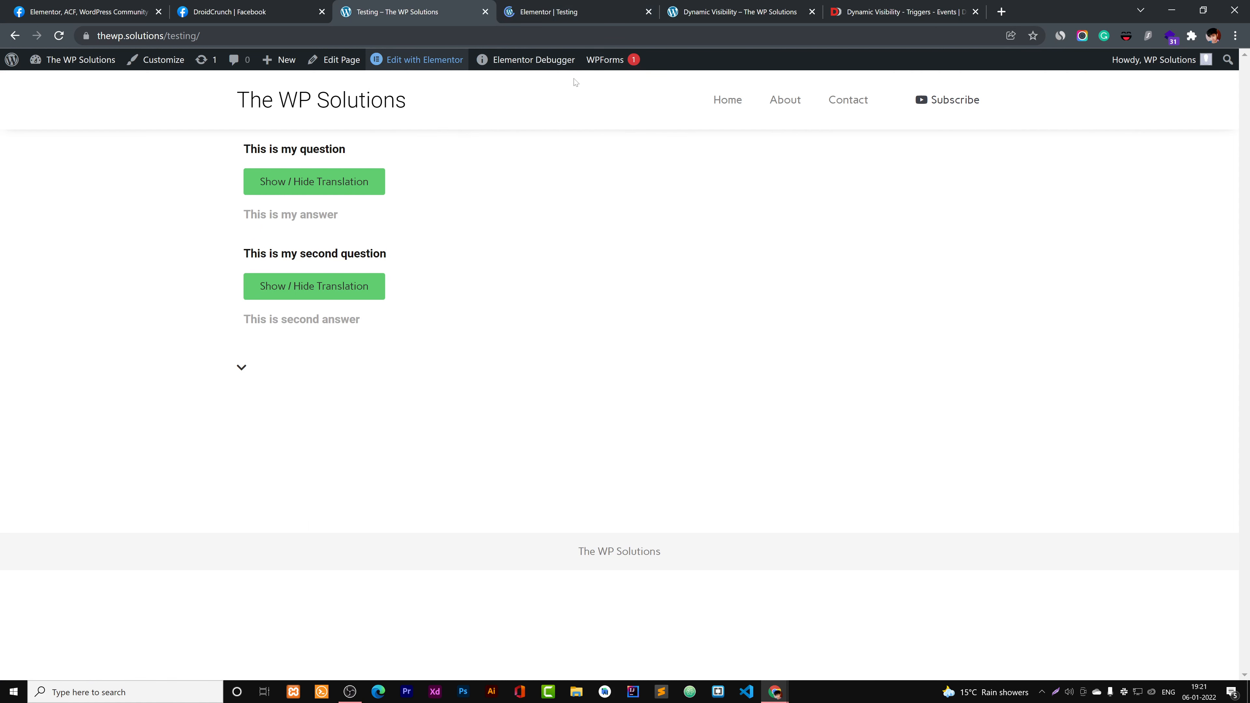
left_click(578, 20)
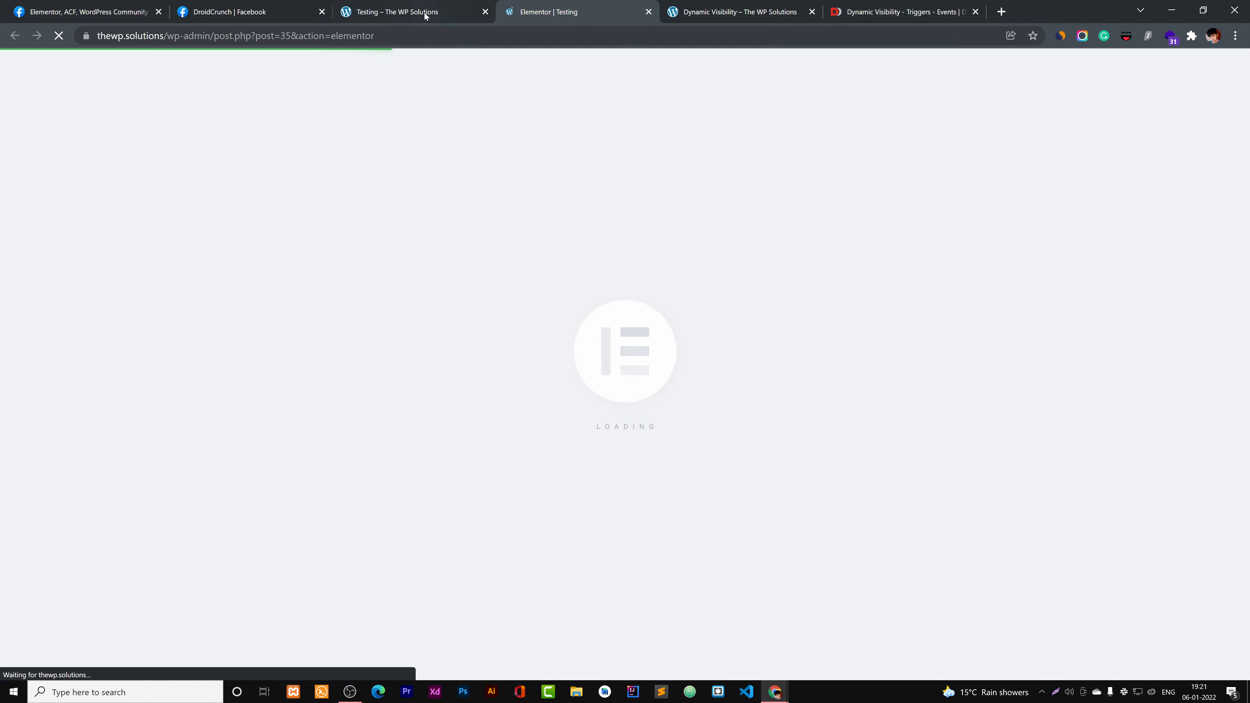
left_click(424, 11)
left_click(615, 10)
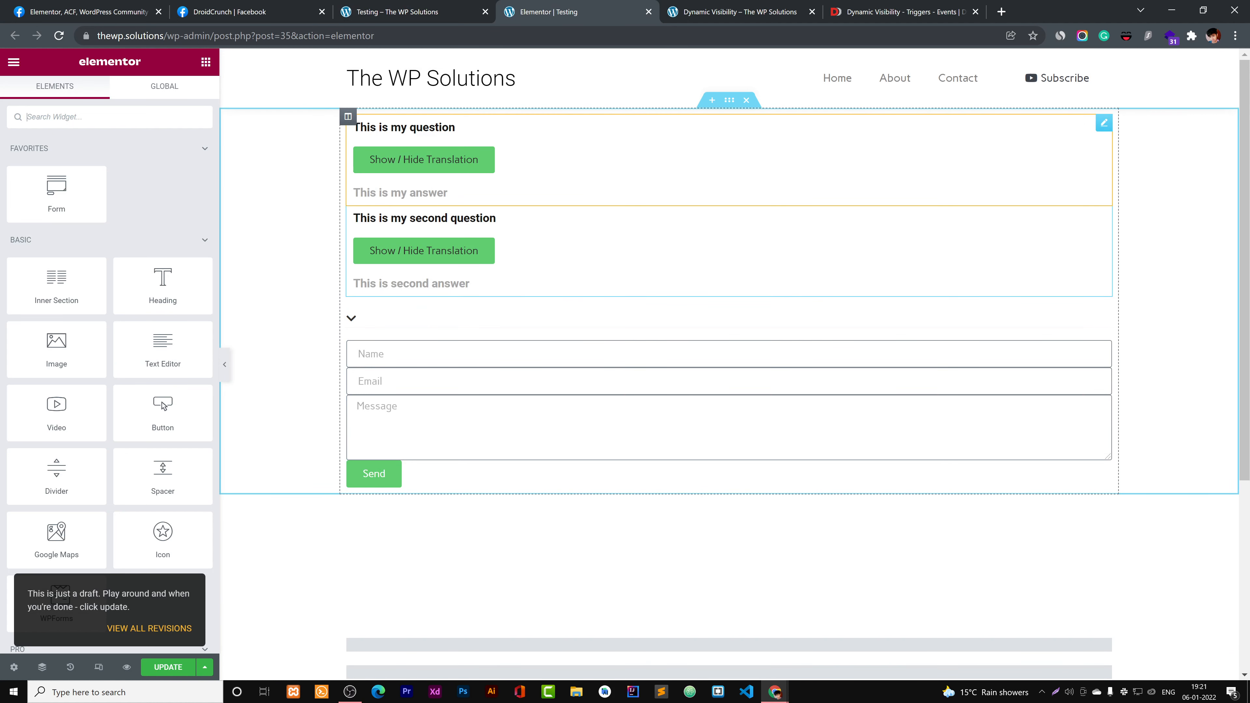
- Select the ACF Repeater widget holding the questions and open its ACF Repeater Testing template for editing
left_click(754, 170)
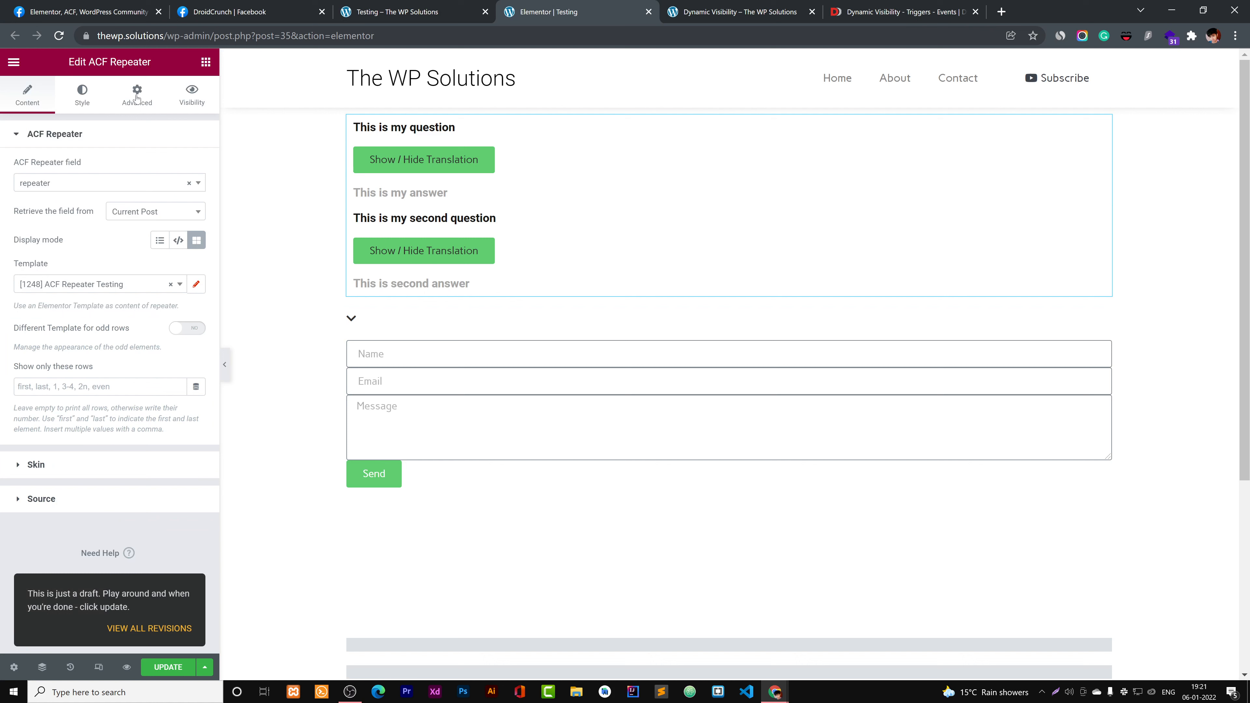
right_click(195, 289)
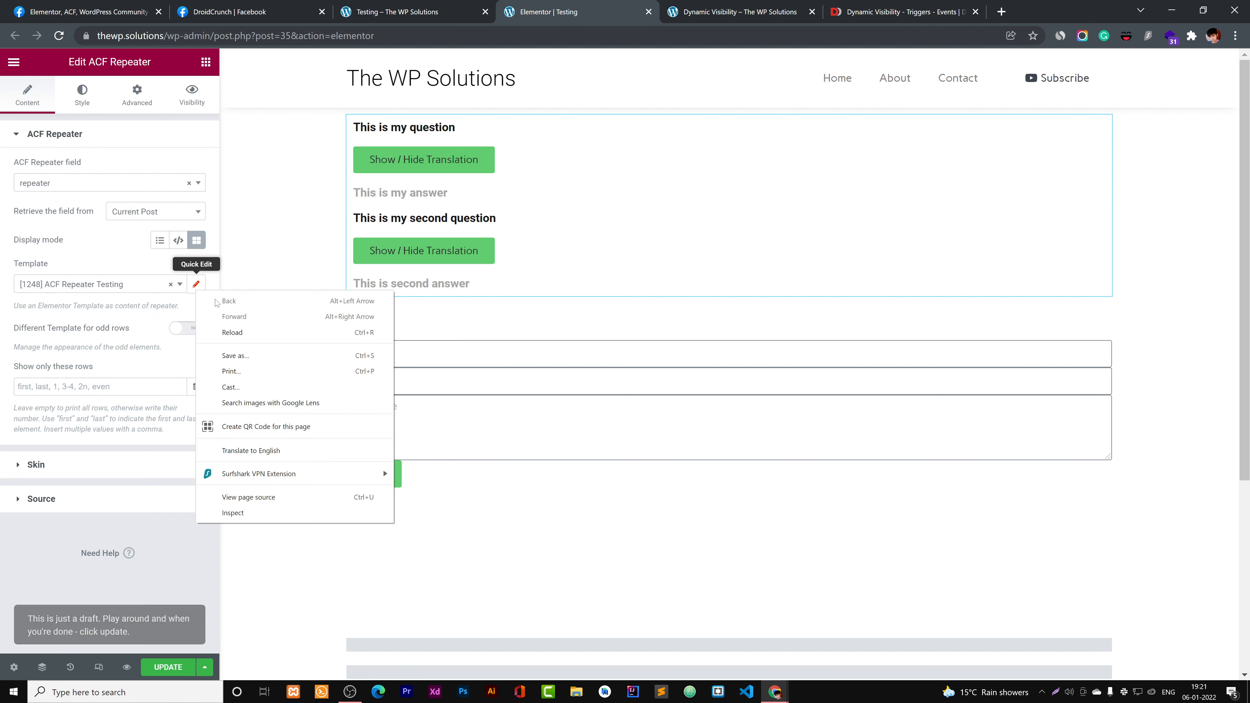
left_click(187, 302)
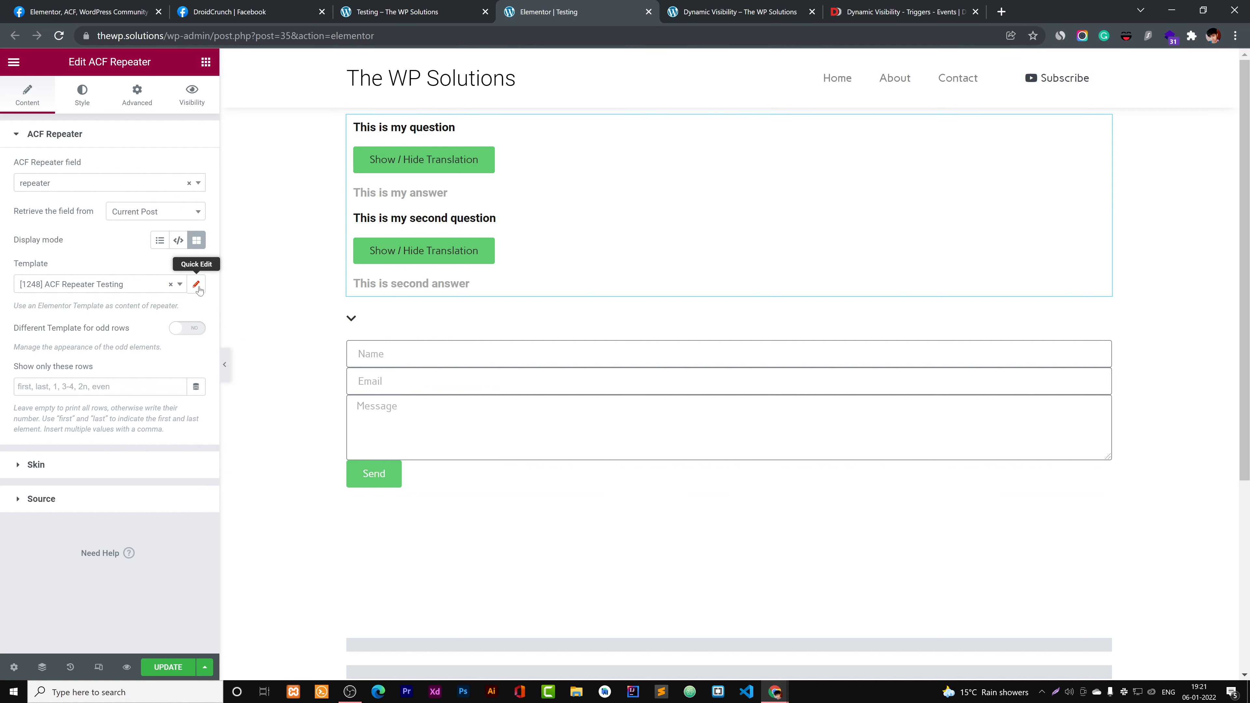
left_click(198, 288)
- From the live testing page, go to the WordPress dashboard and open the Testing Page field group in Custom Fields
left_click(472, 7)
left_click(413, 6)
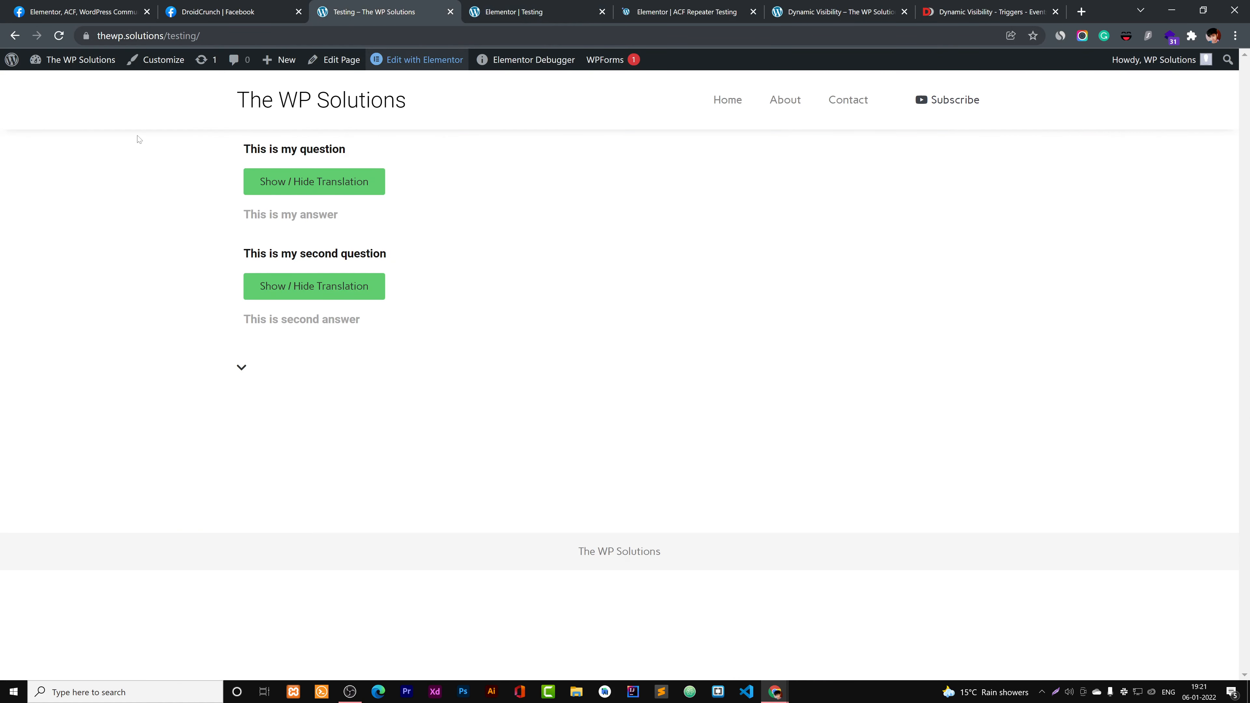
left_click(56, 85)
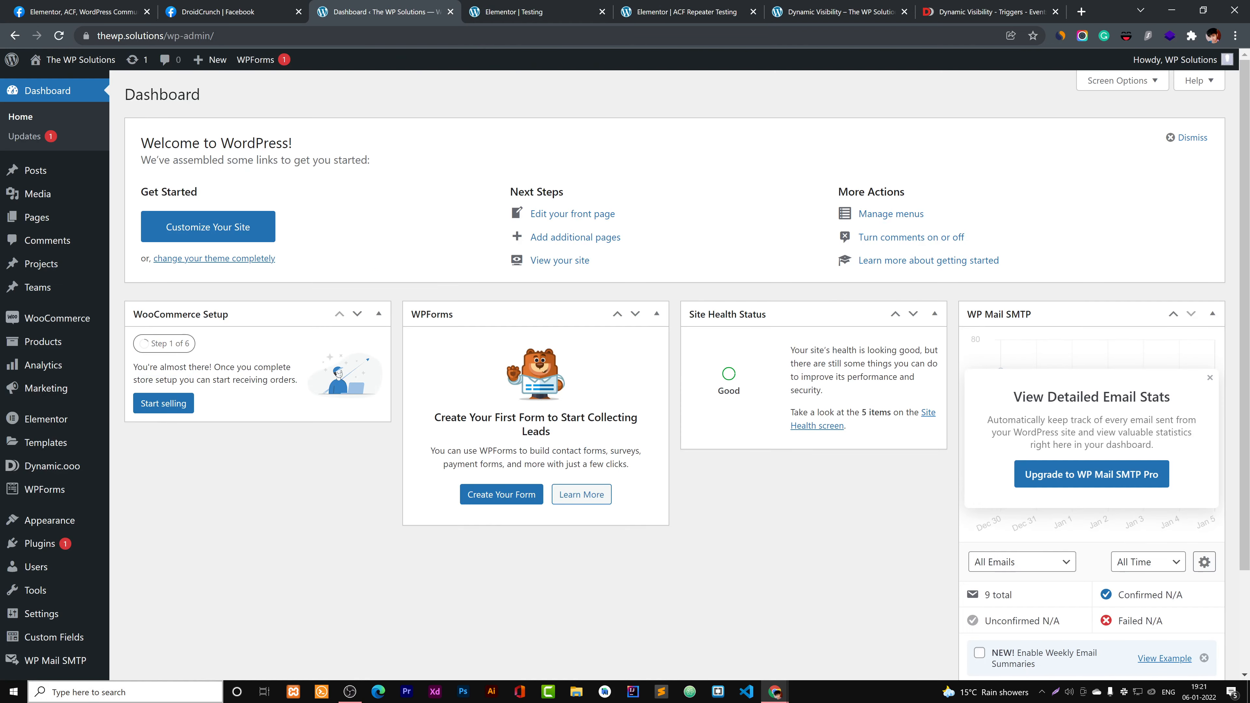
scroll(93, 539, "down", 2)
mouse_move(74, 514)
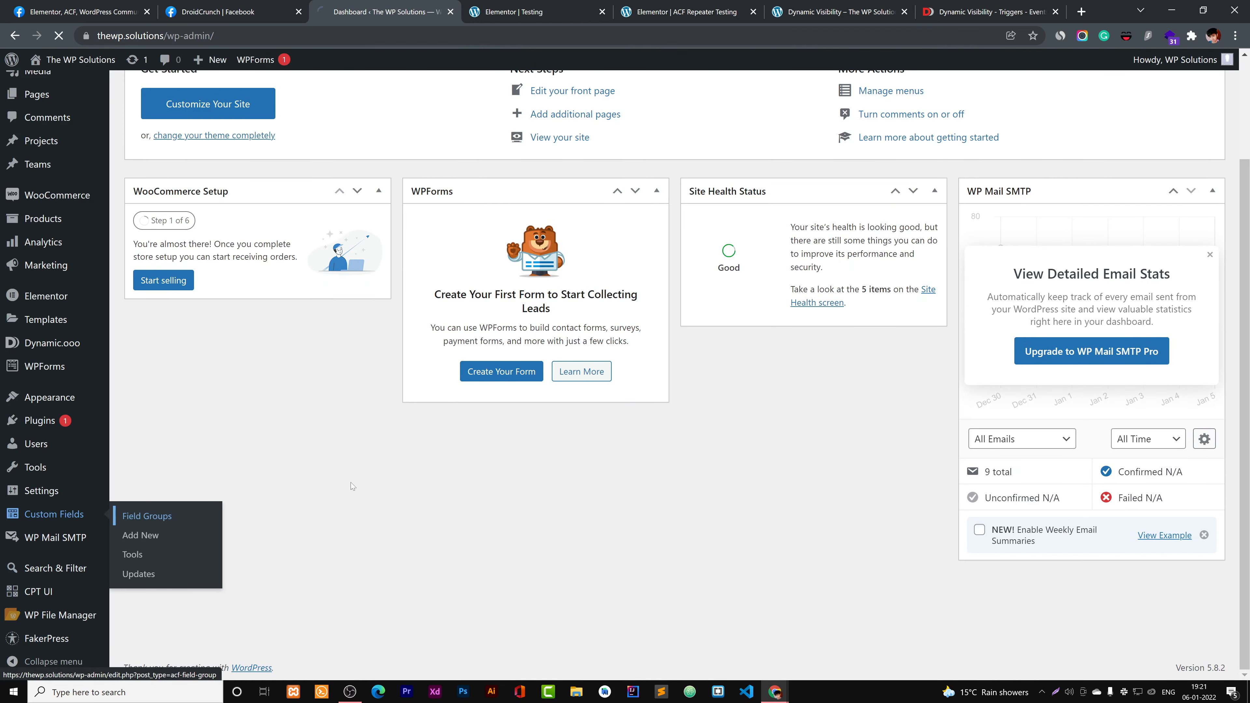
left_click(143, 518)
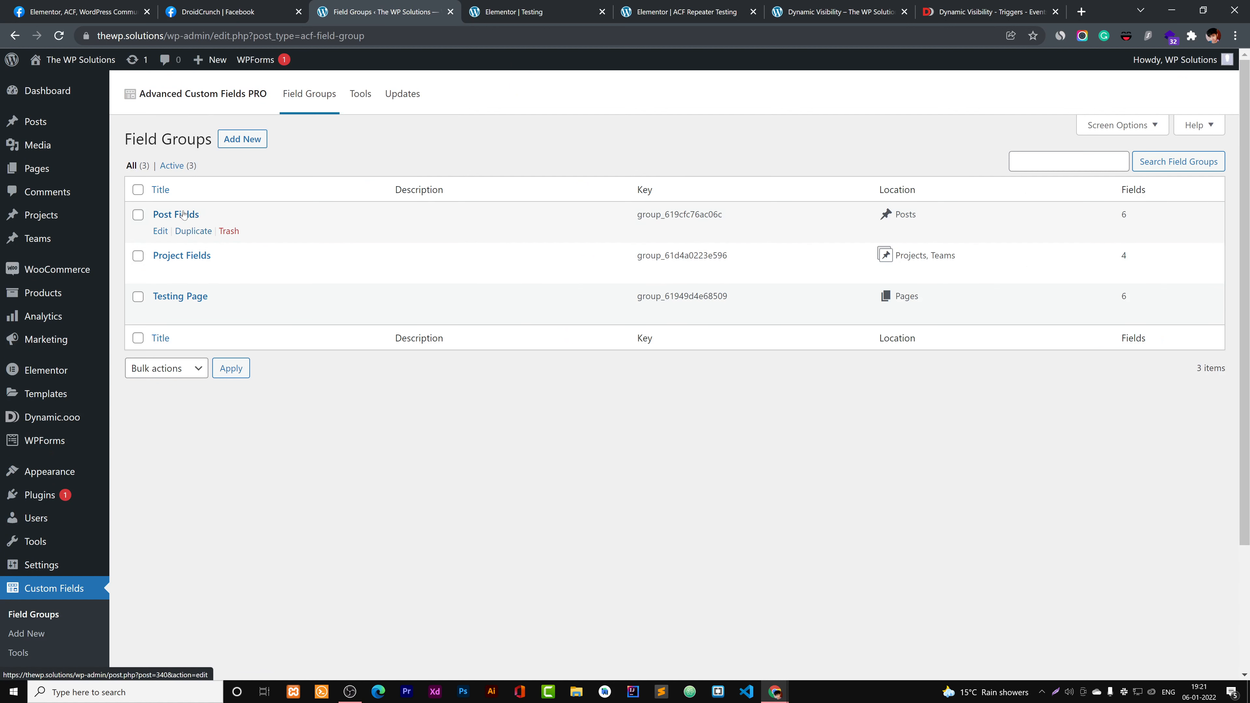
left_click(177, 297)
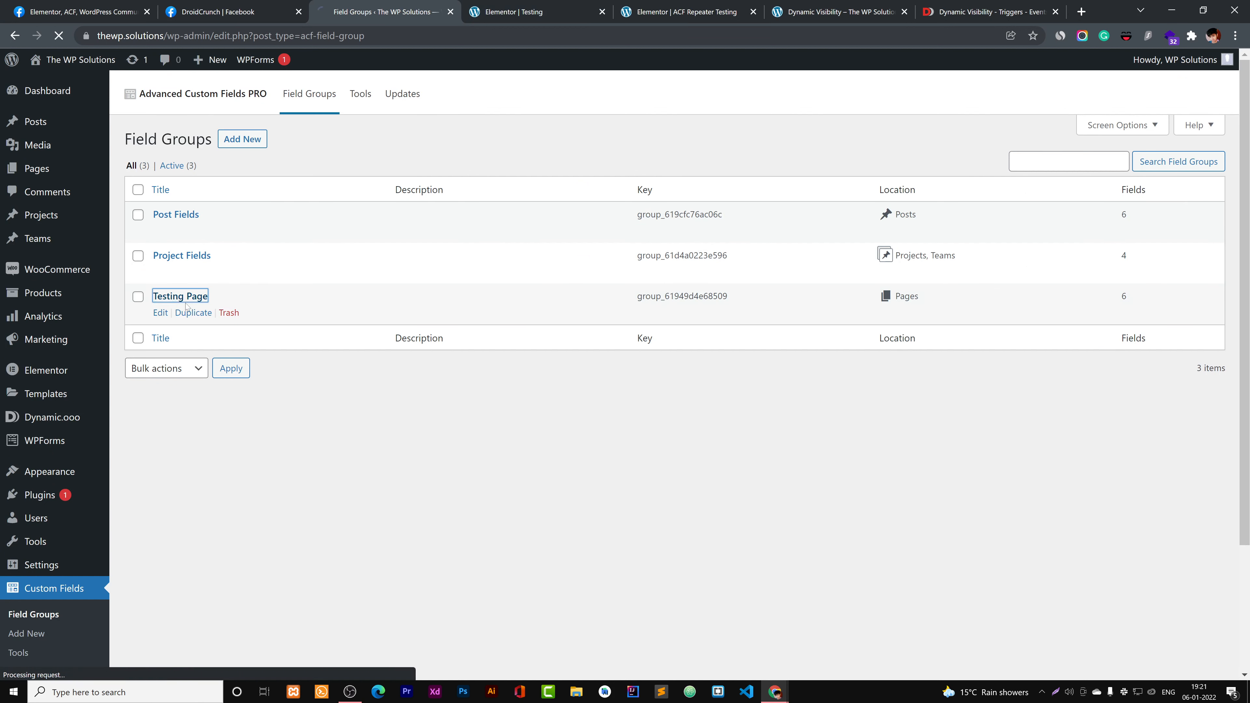
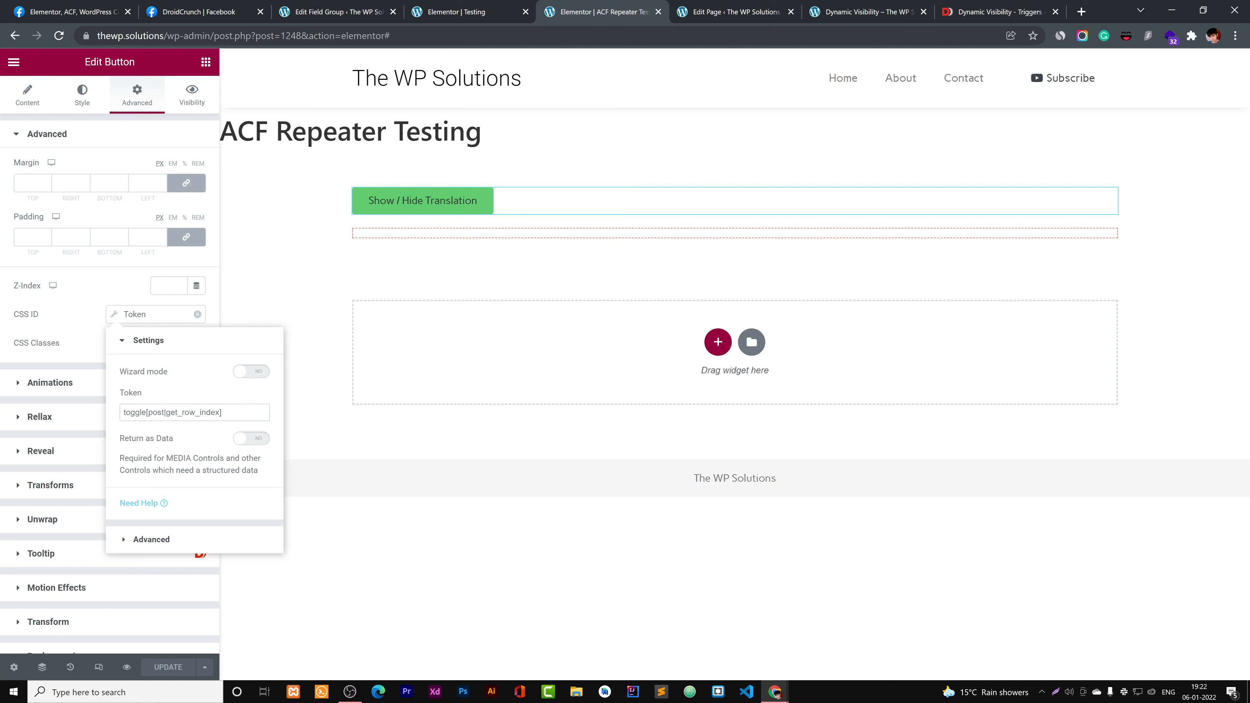
- Examine the CSS ID token of the Show / Hide Translation button in the ACF Repeater Testing template and compare it with the Testing page
left_click_drag(147, 413, 123, 413)
left_click(467, 12)
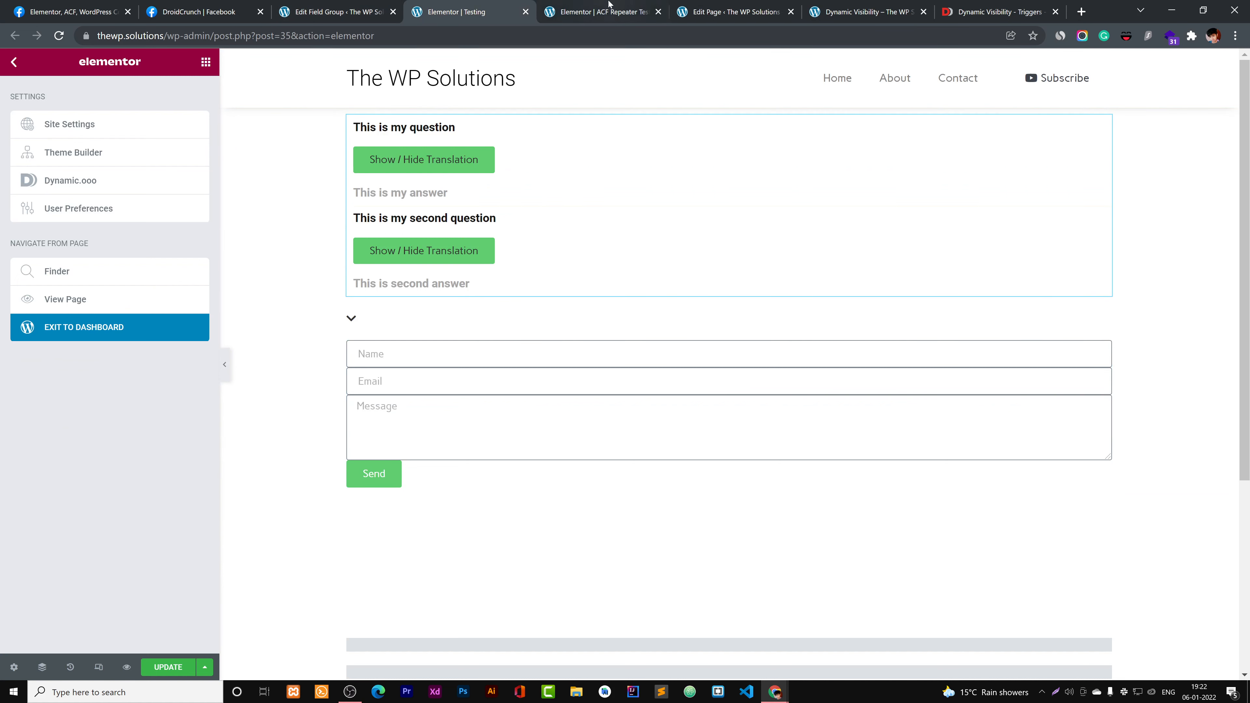
key("ctrl+Tab")
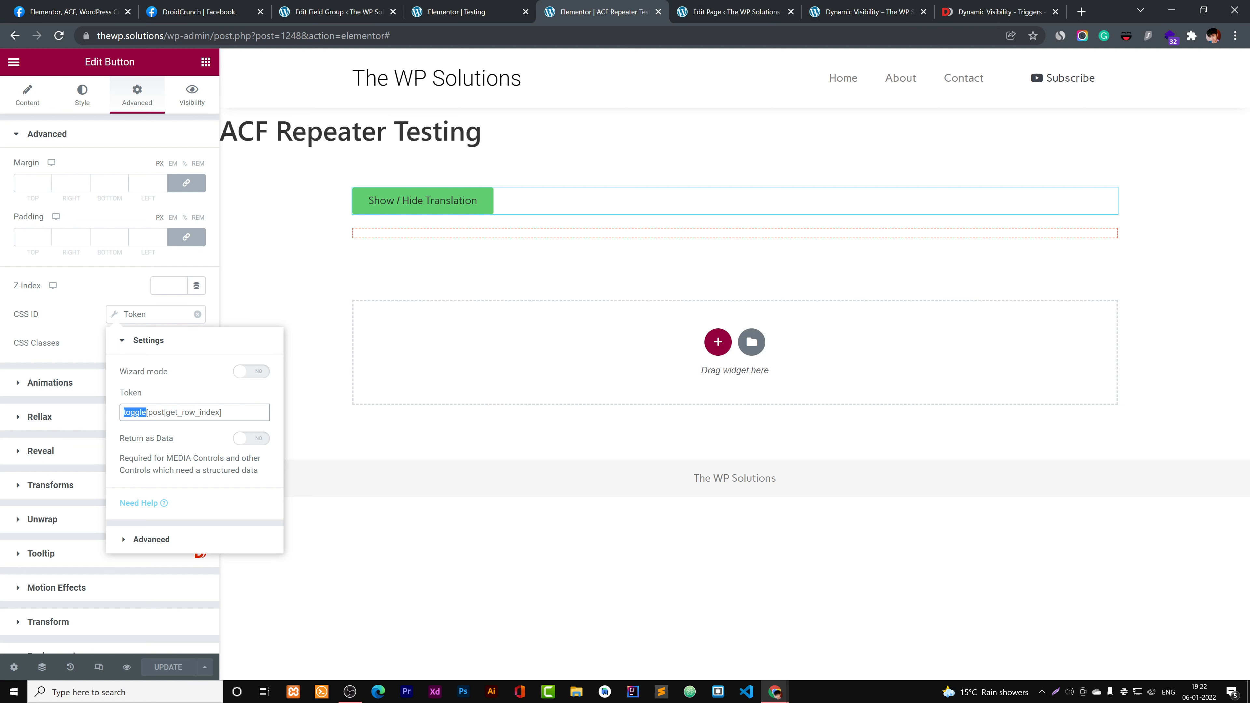
left_click_drag(227, 413, 98, 413)
left_click(93, 335)
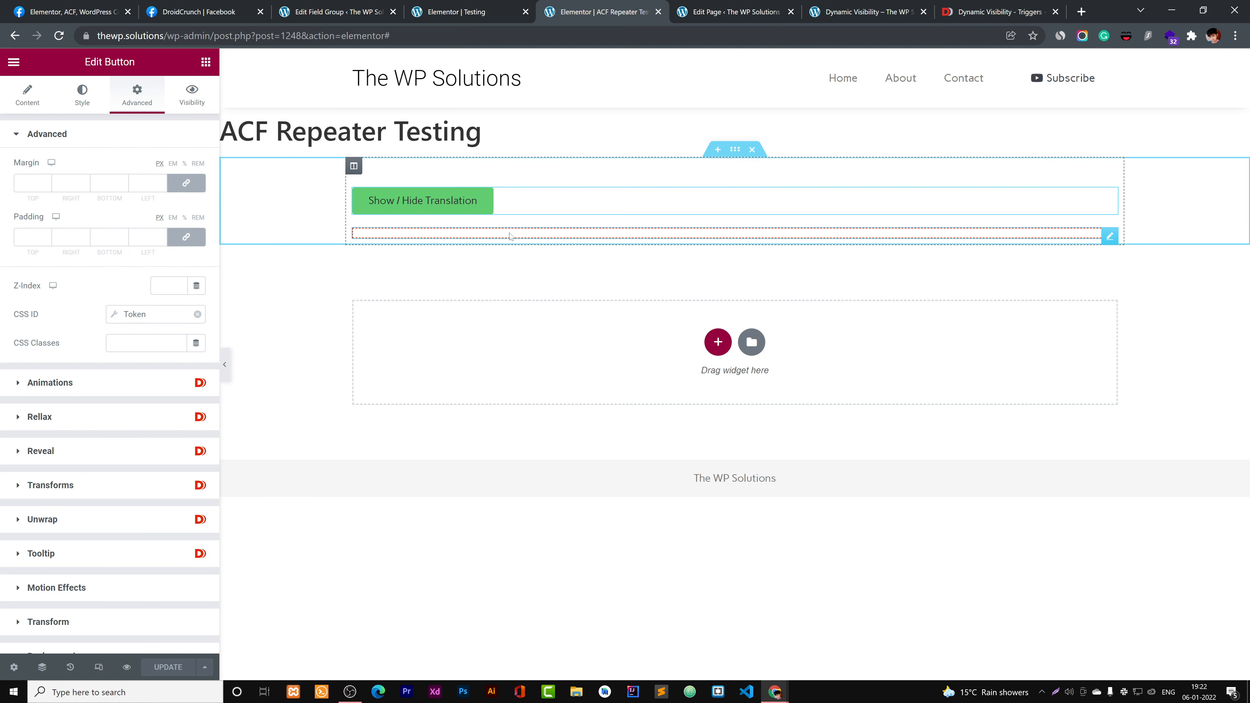
- Show the Visibility settings of the hidden heading below the button and compare the heading with the answers on the Testing page
left_click(482, 237)
left_click(191, 93)
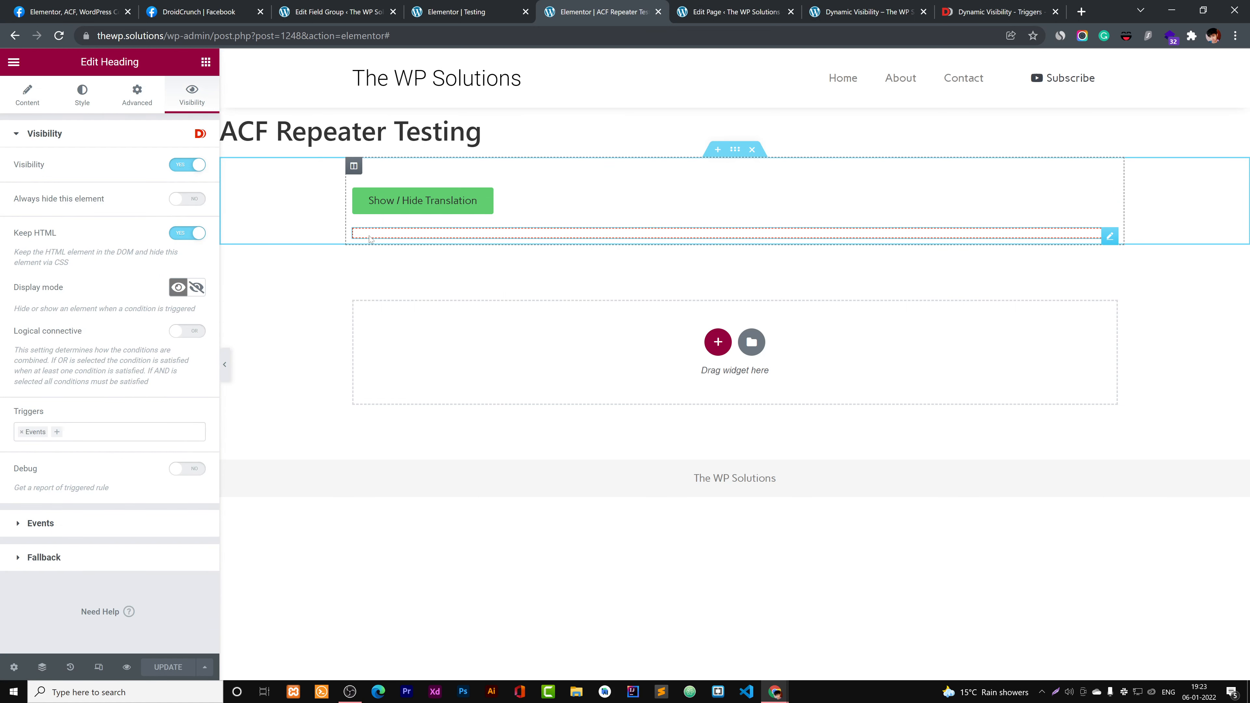
left_click(423, 11)
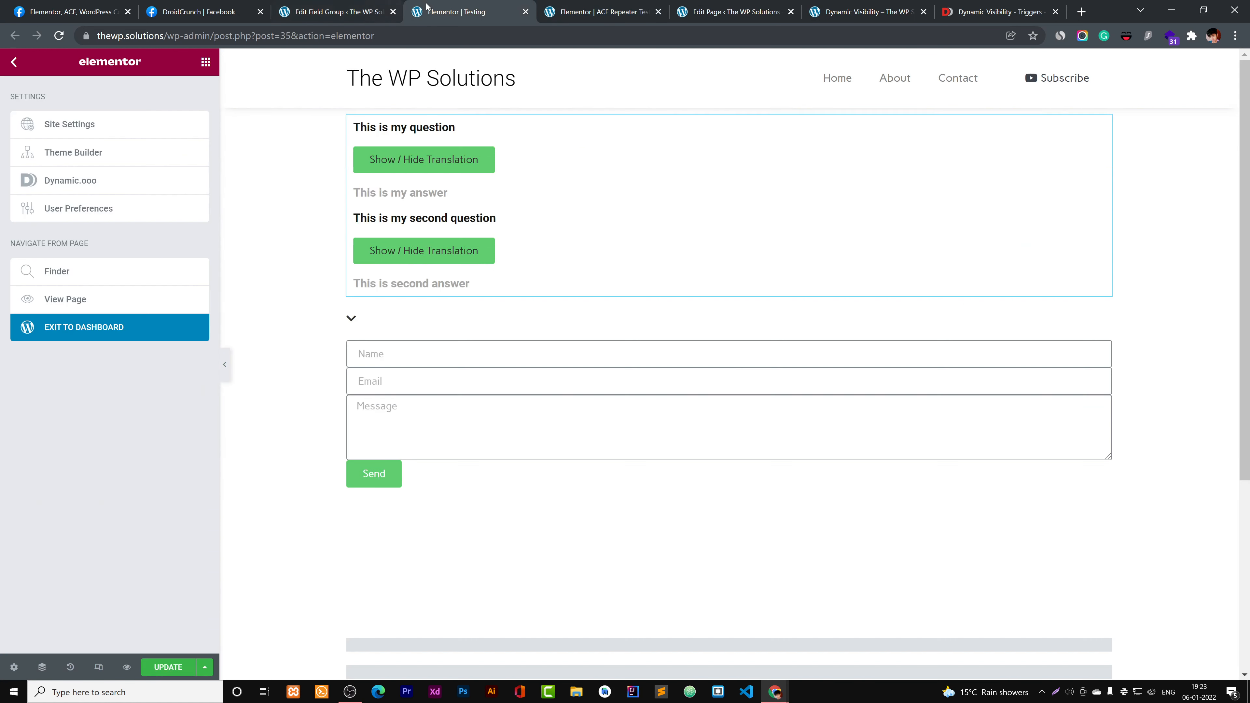
left_click(593, 12)
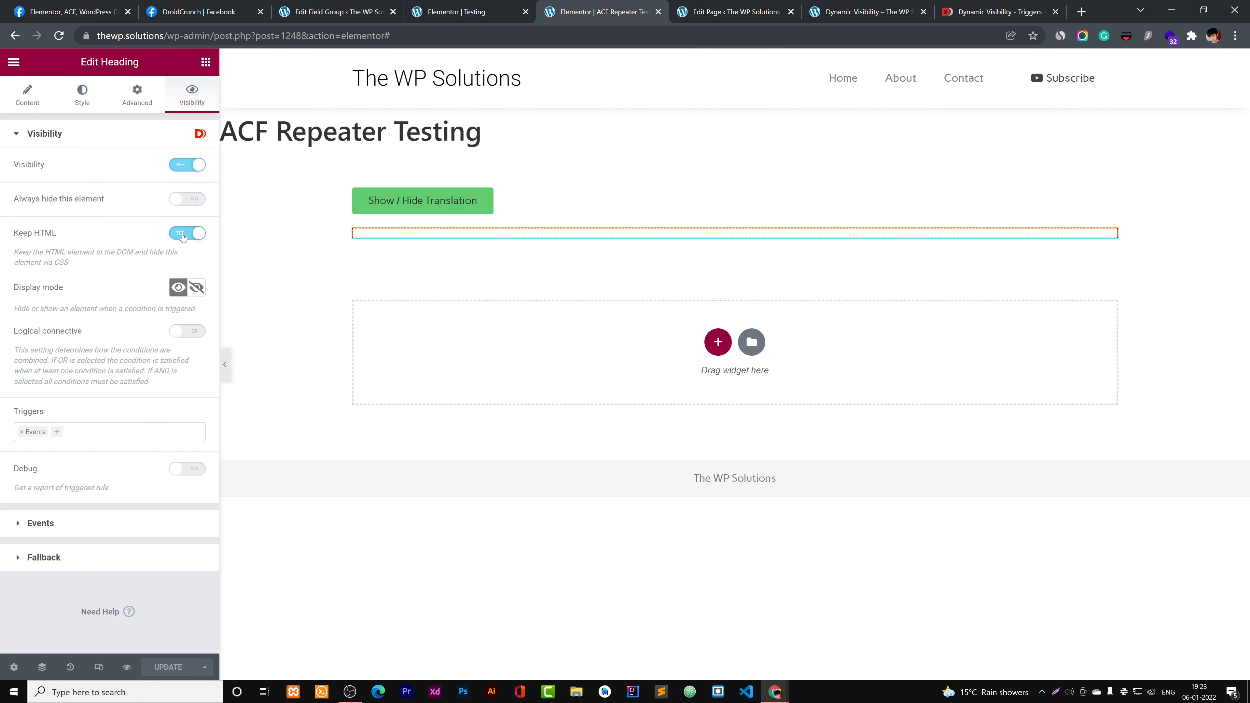
- Open the heading's Events visibility settings and examine the token used for Trigger on this element
left_click(91, 525)
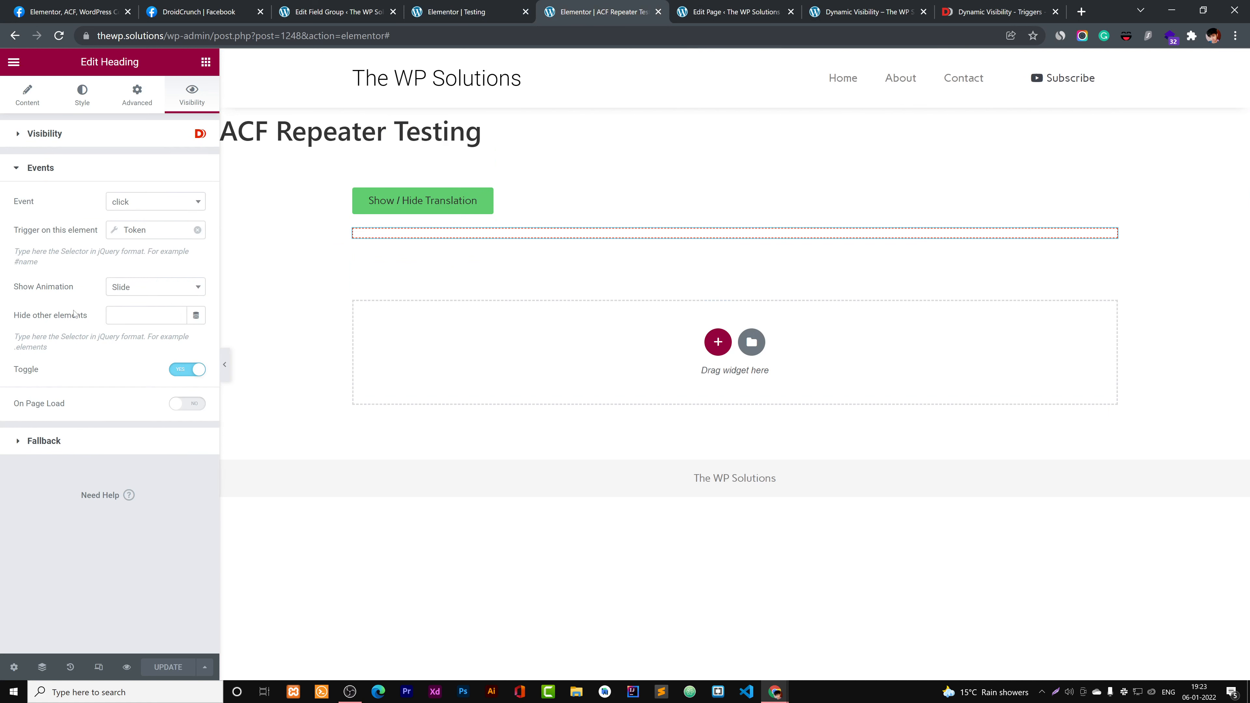
left_click(149, 231)
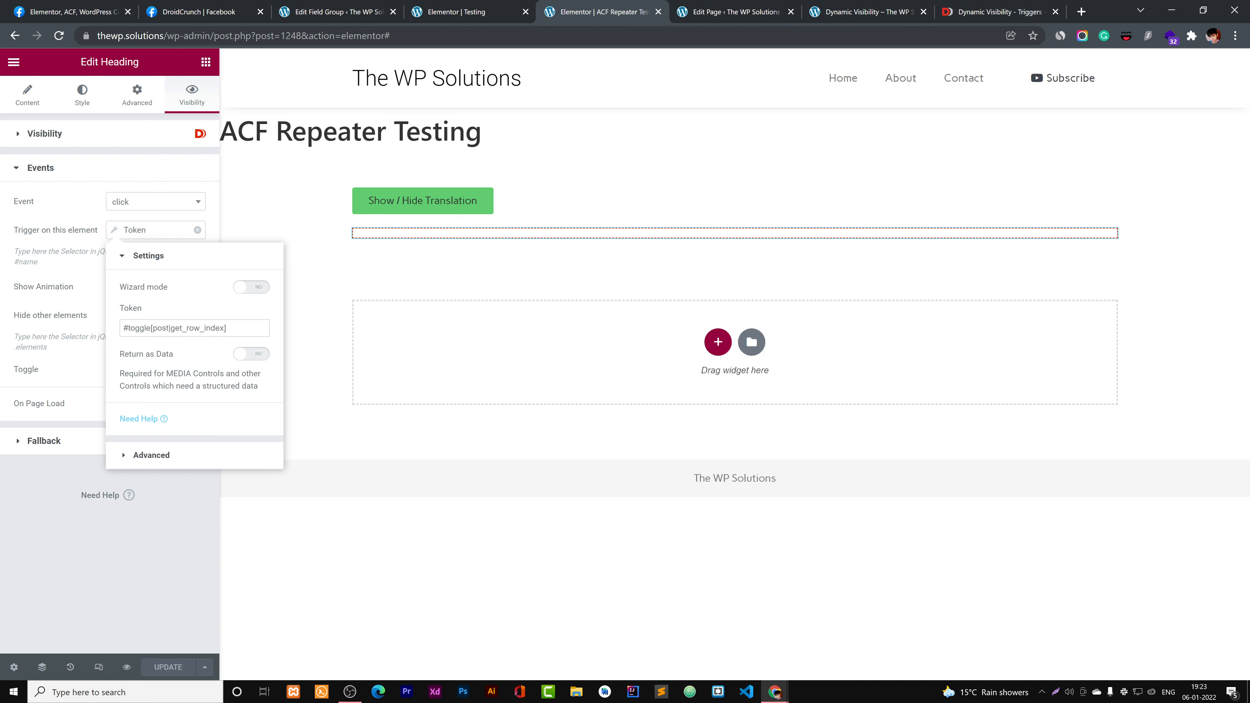
left_click_drag(230, 329, 103, 333)
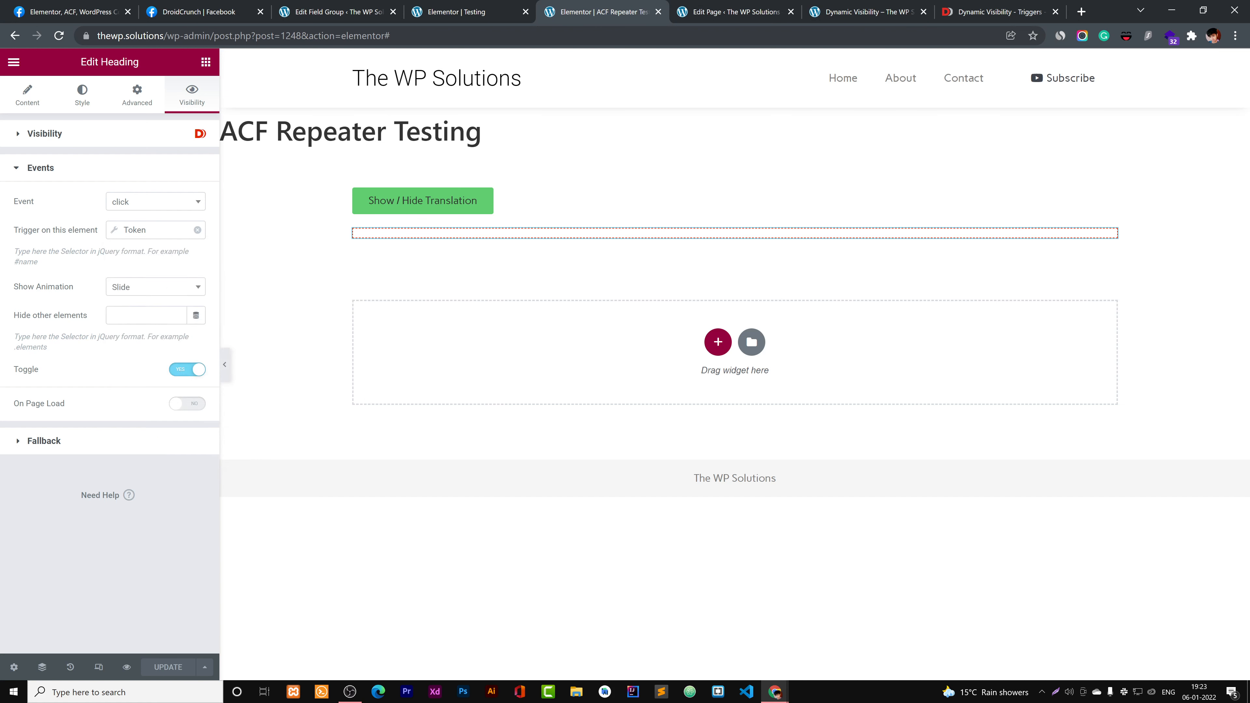
left_click(158, 234)
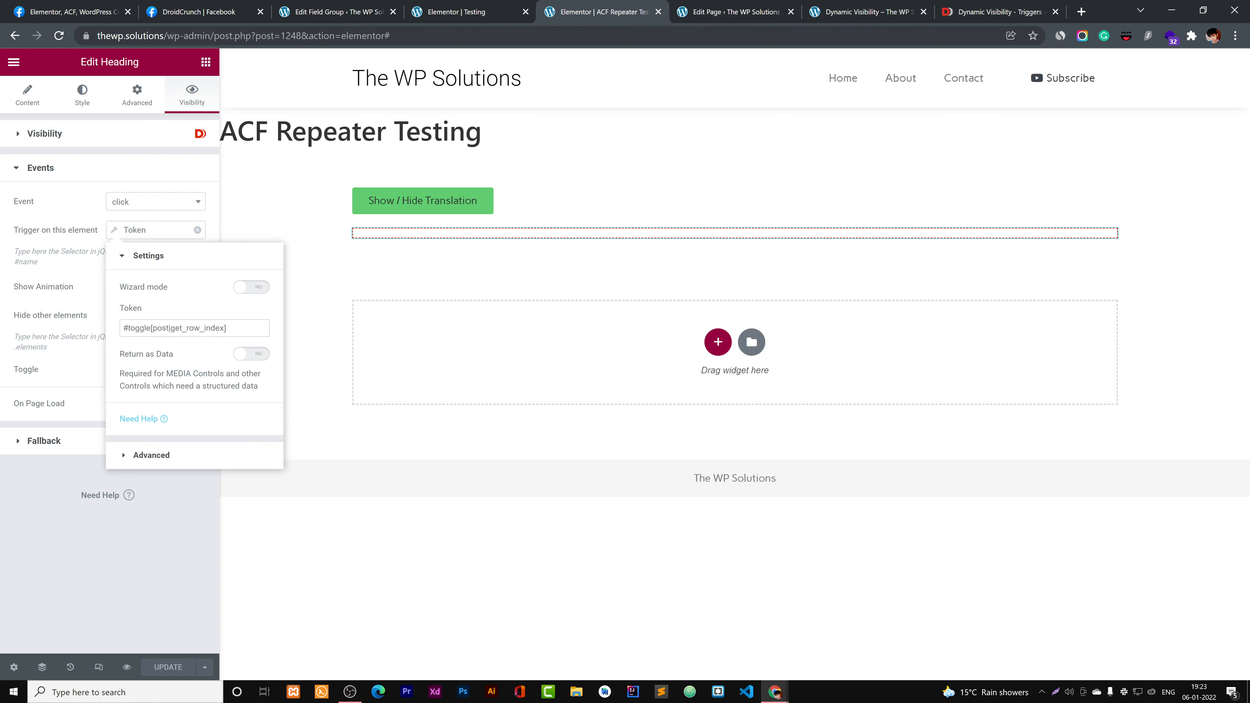
- Compare the row-index part of the hidden heading's trigger token with the Show / Hide Translation button's CSS ID token, ending on the heading's Events settings
left_click_drag(151, 327, 226, 328)
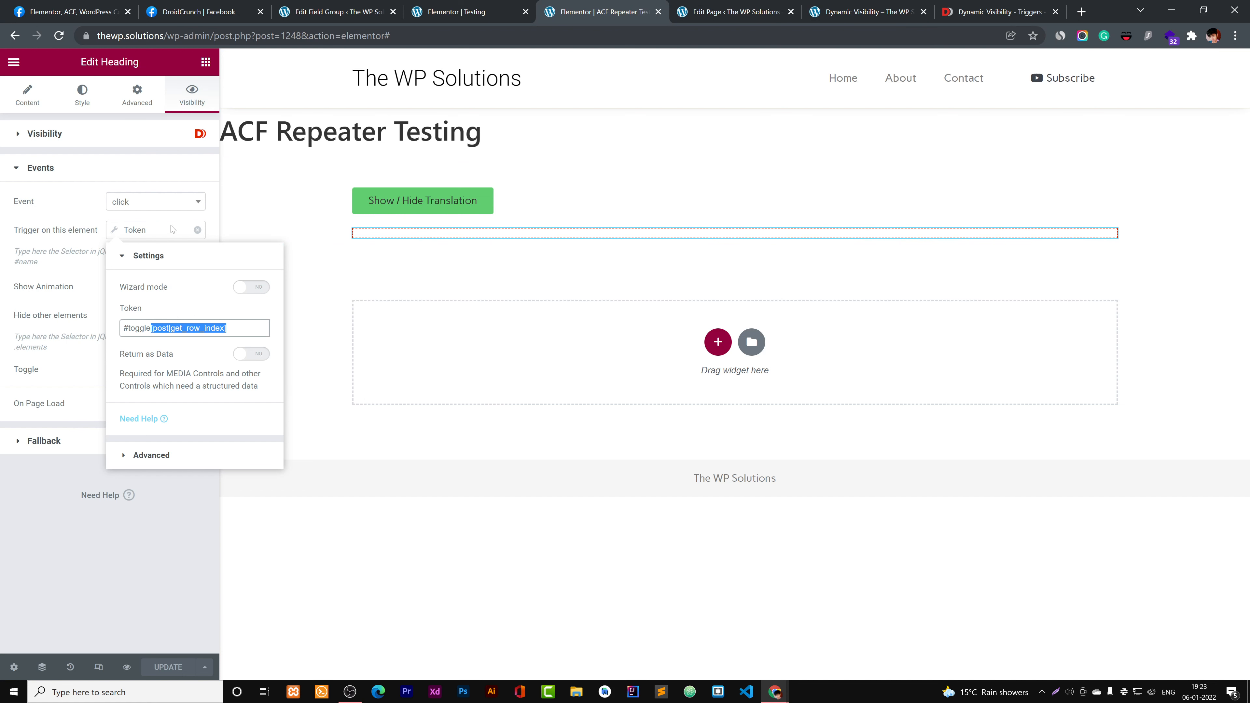
left_click(408, 207)
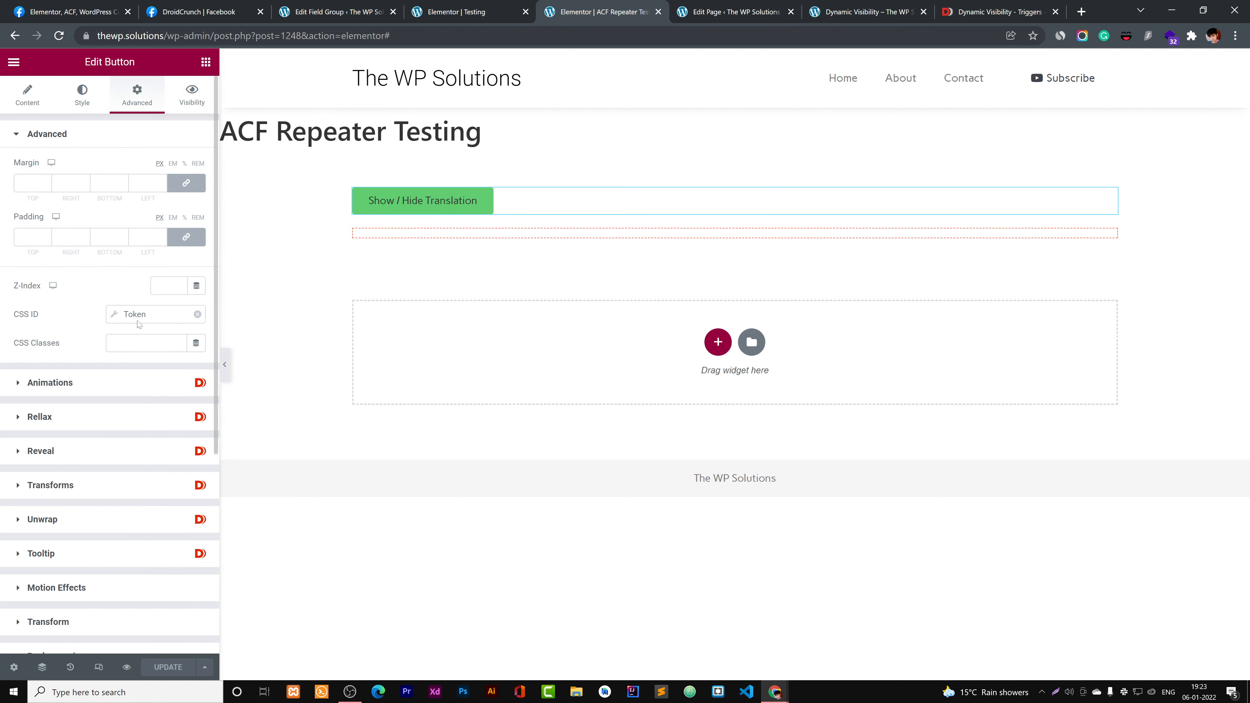
left_click(137, 319)
triple_click(172, 413)
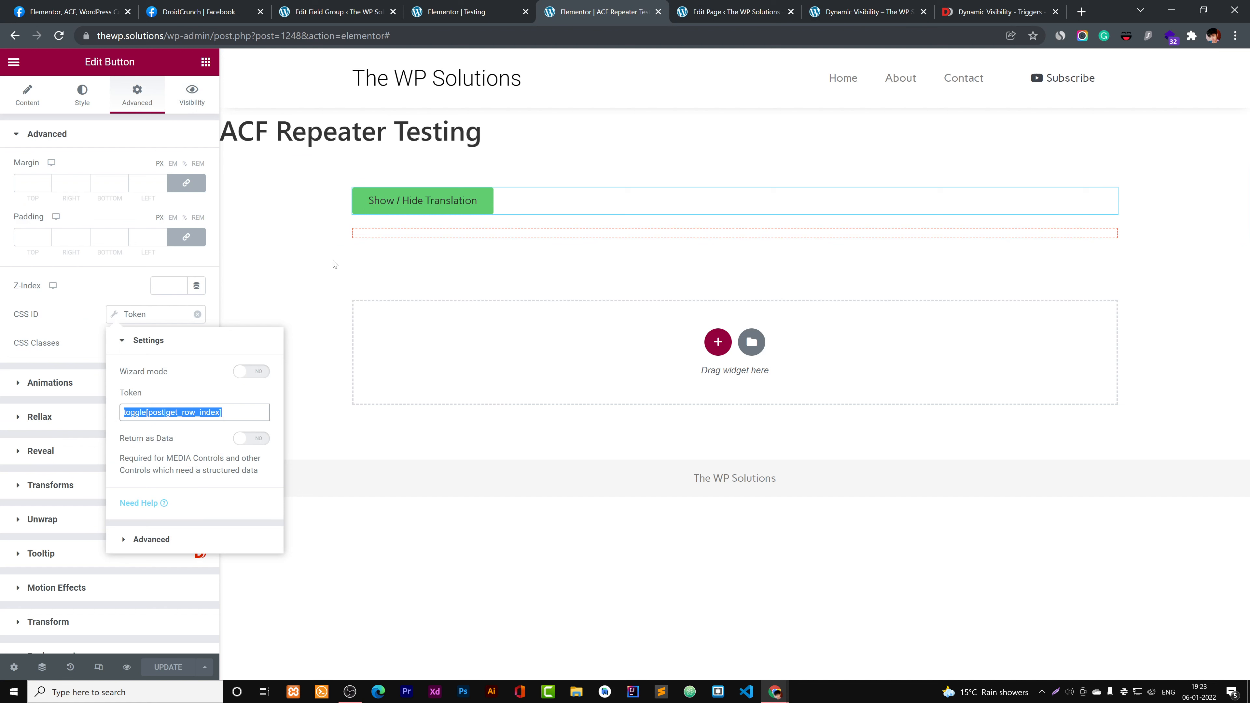
left_click(358, 232)
left_click(89, 536)
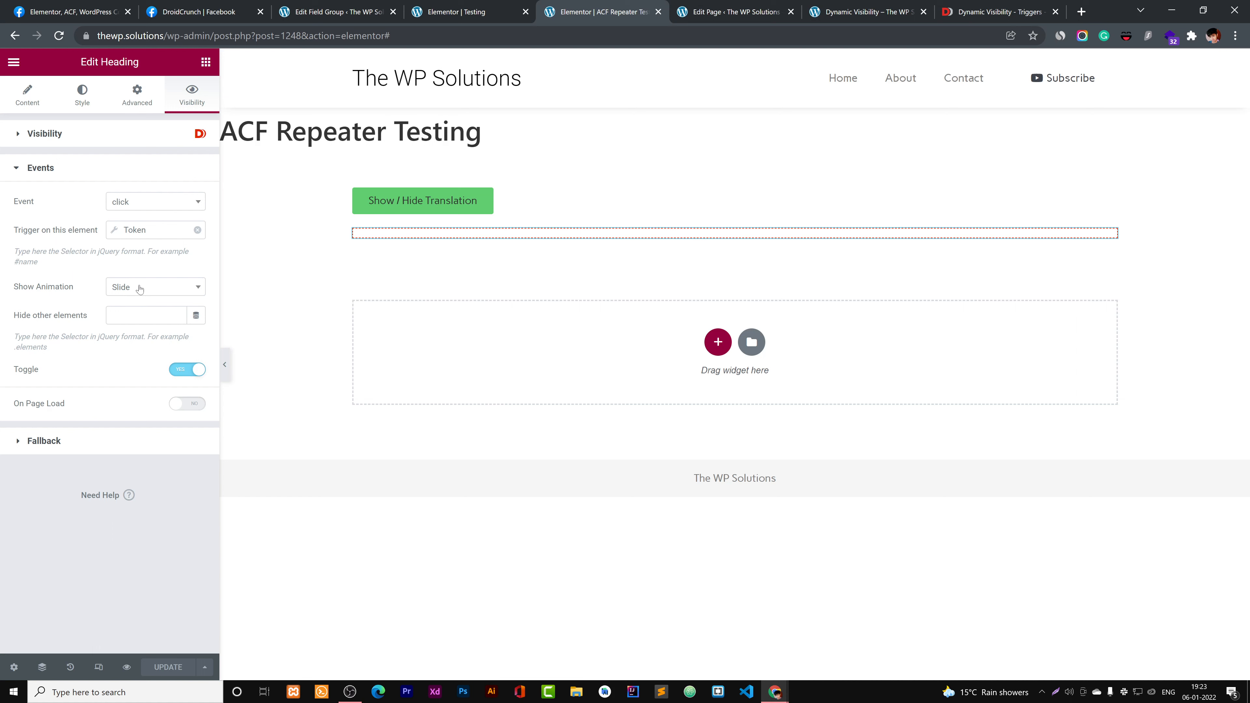
- Compare the question and answer rows on the Testing page with the heading's Events settings in the ACF Repeater Testing template
left_click(436, 8)
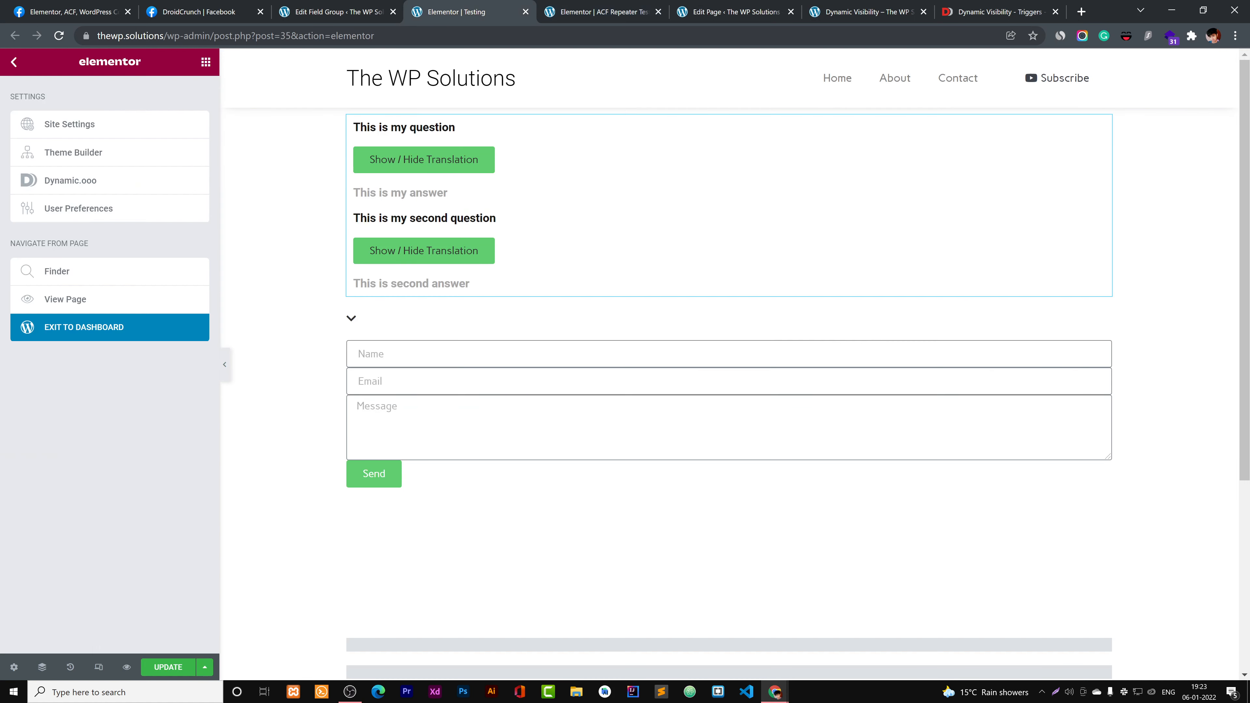
left_click(366, 10)
left_click(432, 11)
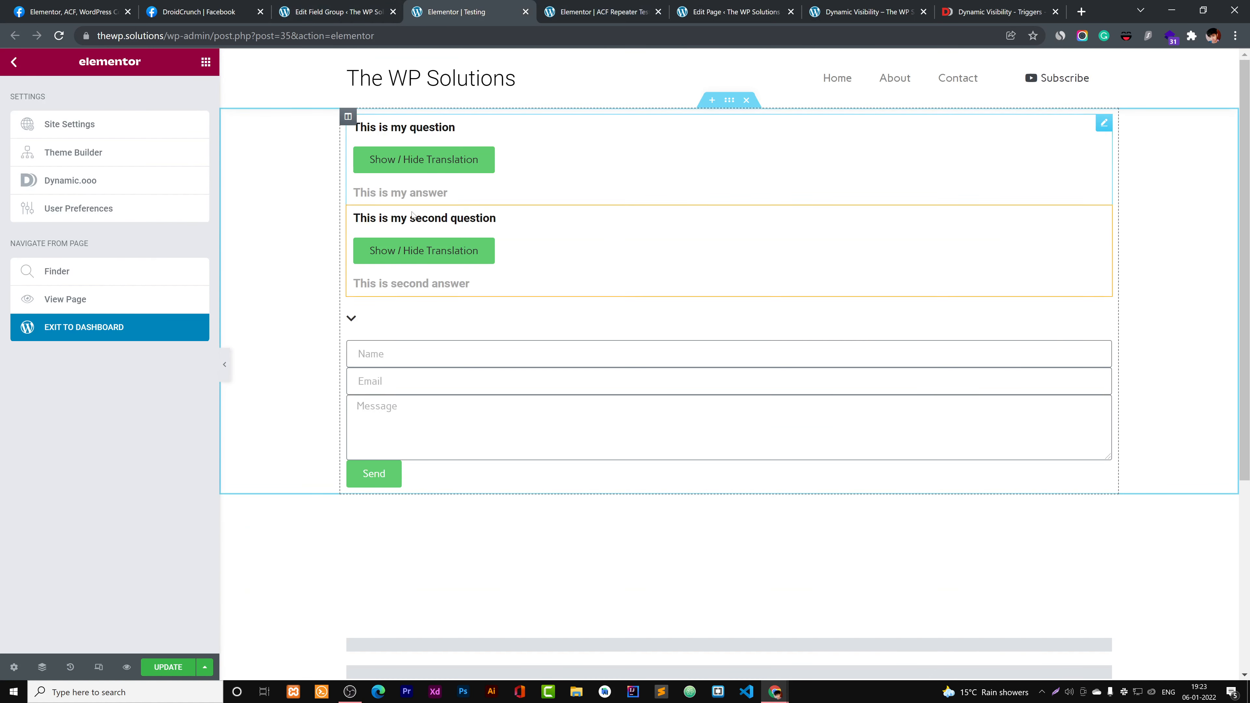
left_click(620, 19)
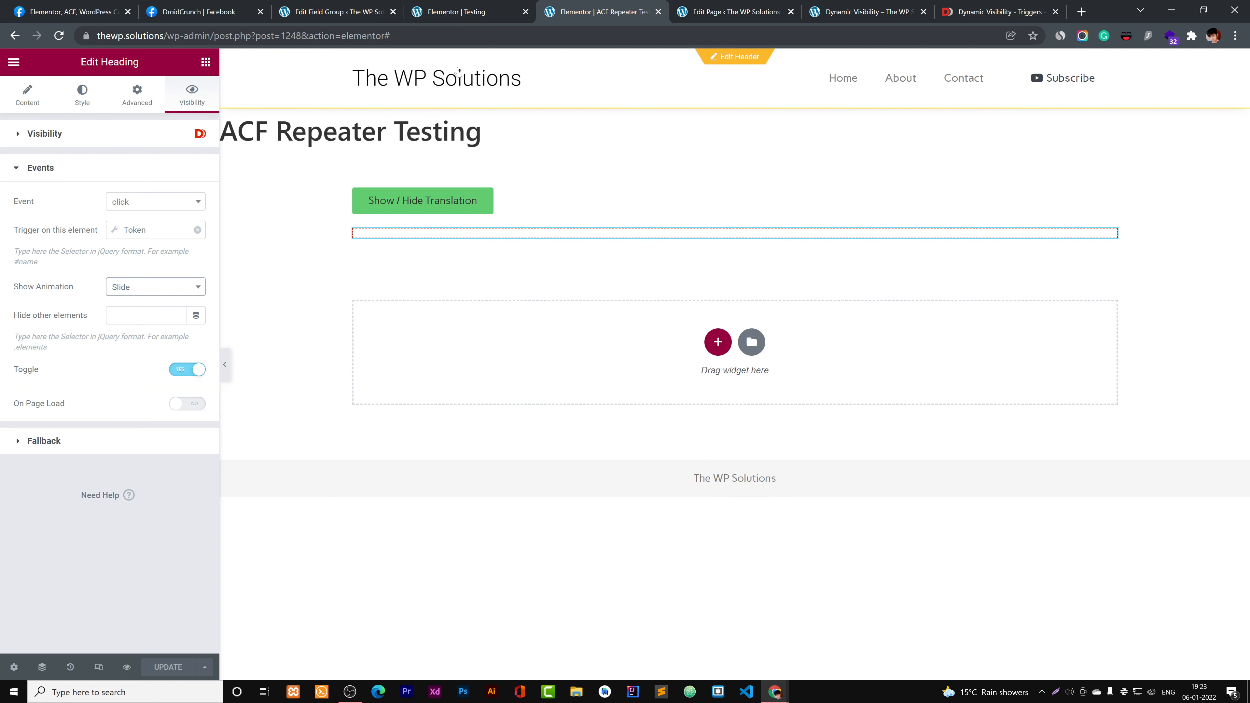
left_click(452, 12)
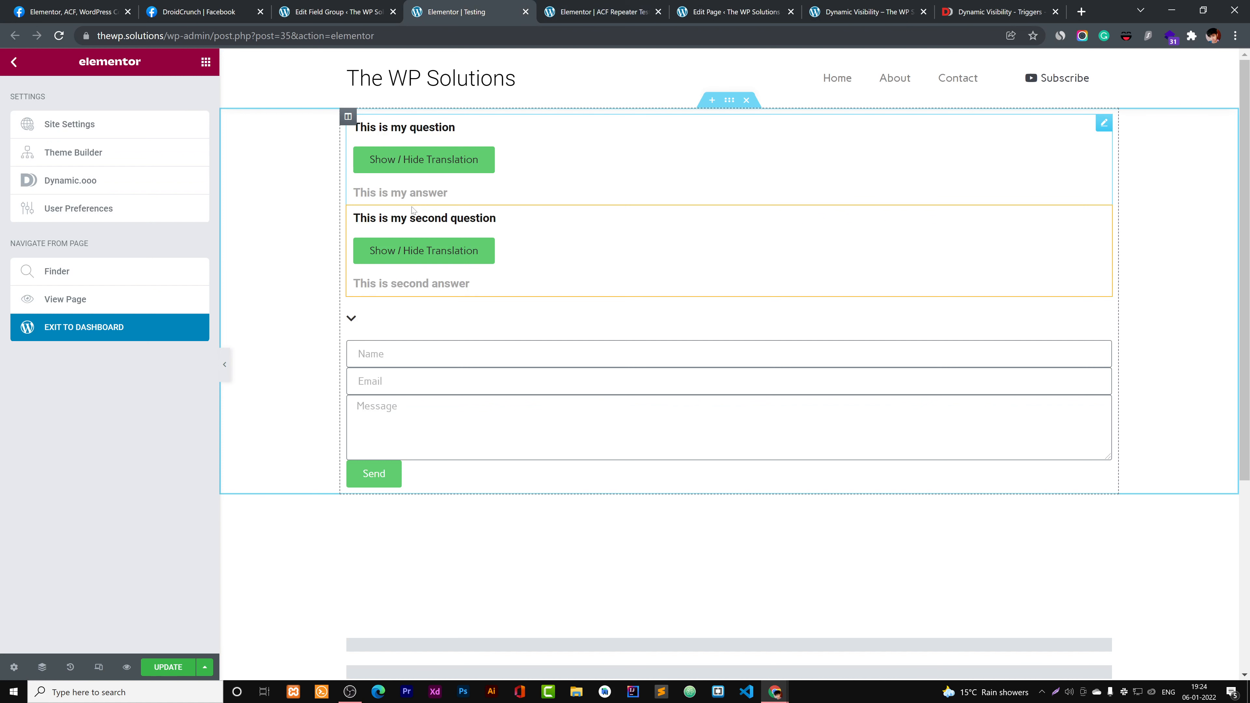
left_click(583, 10)
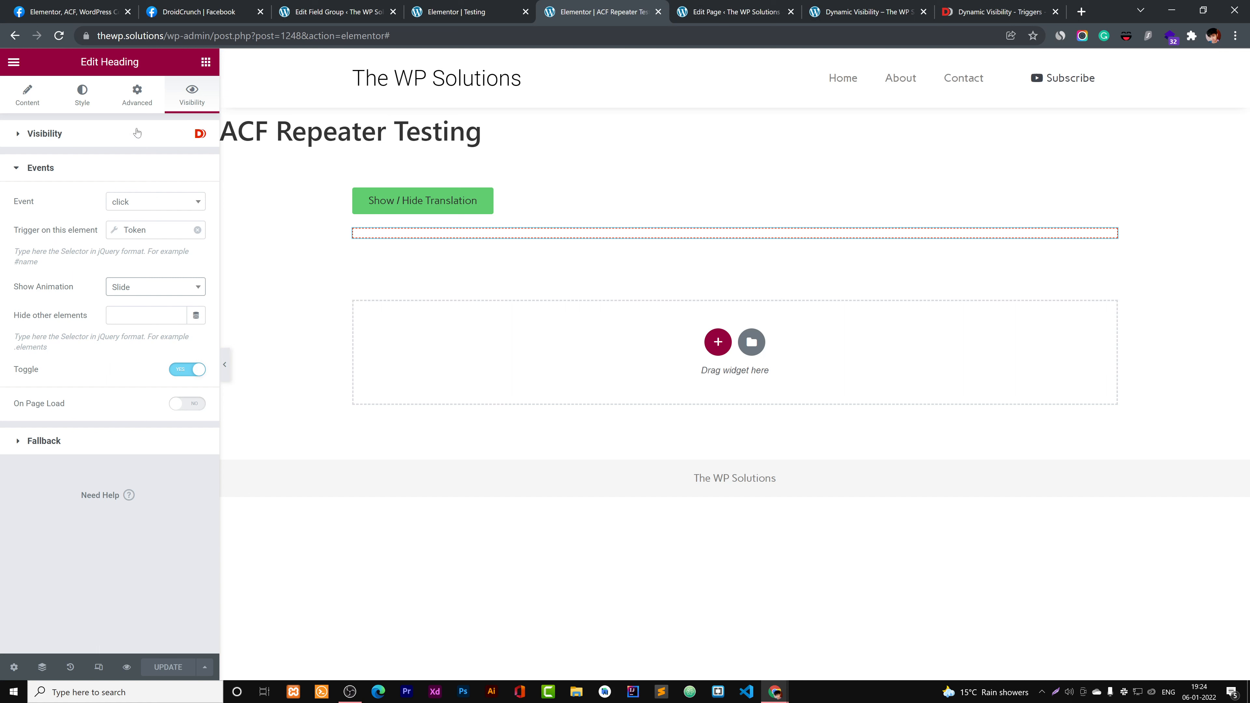
- Open the hidden heading's Advanced settings, check it against the Testing page and examine its CSS ID token
left_click(137, 93)
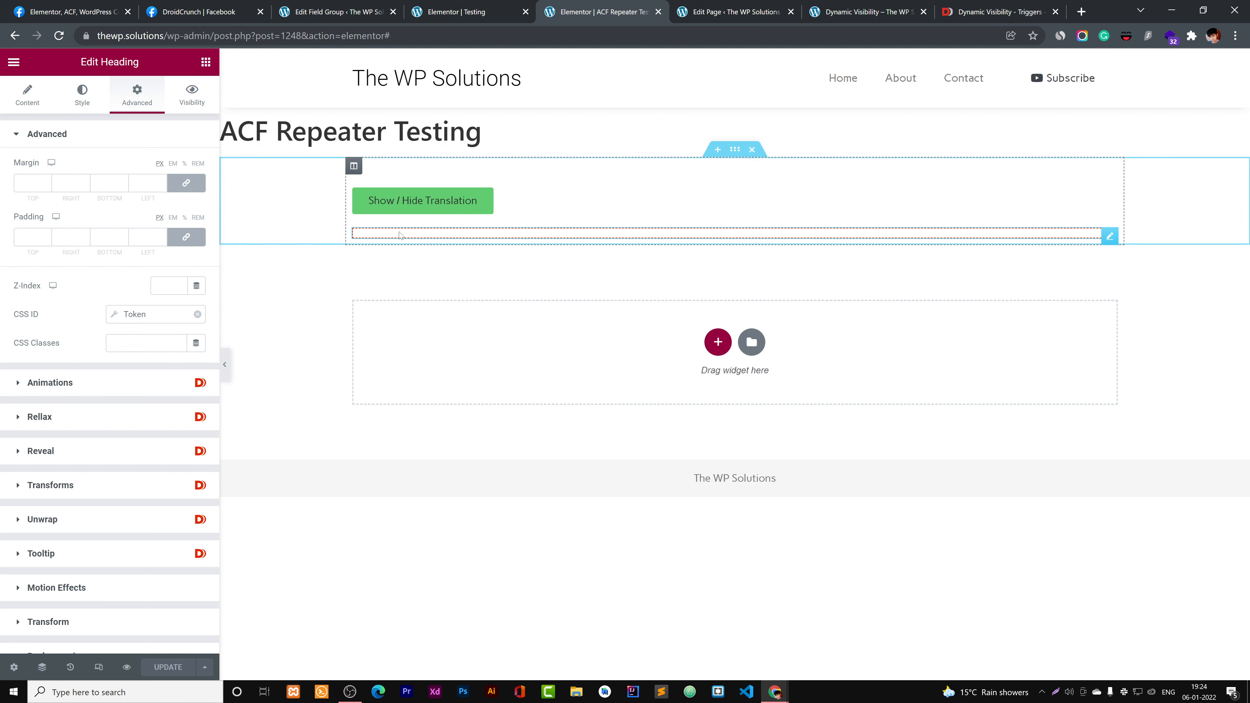
key("ctrl+shift+Tab")
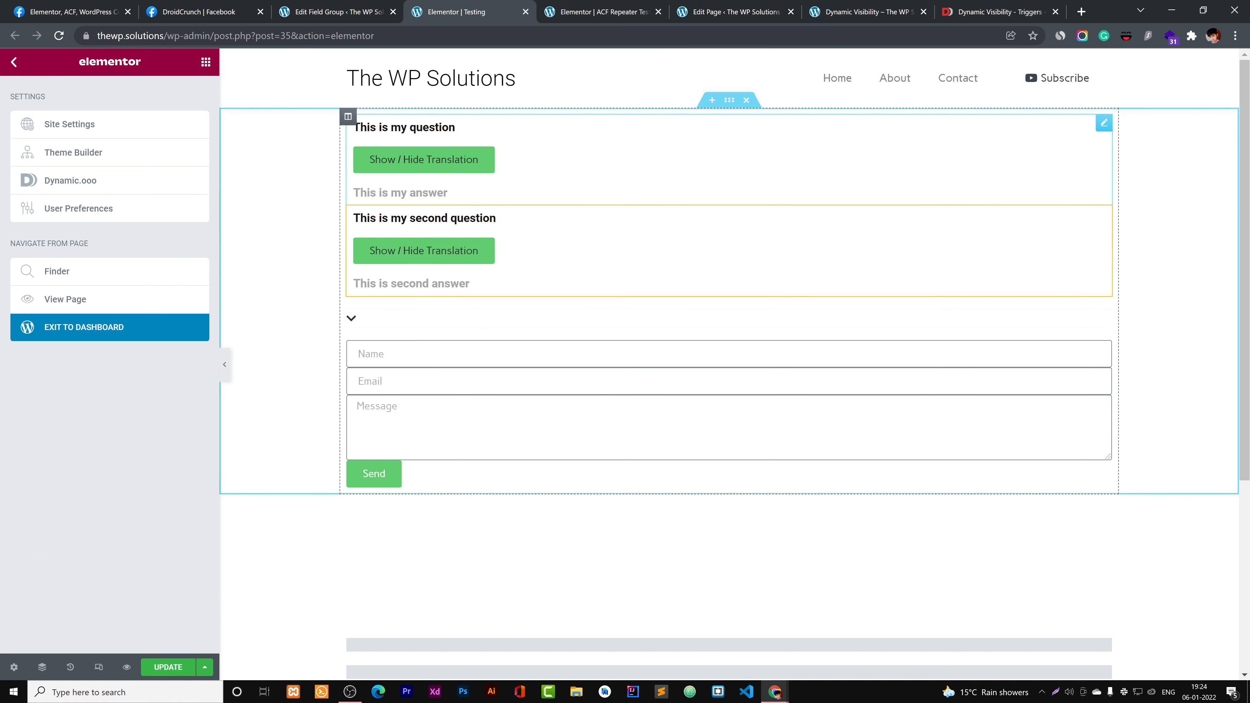
left_click(581, 5)
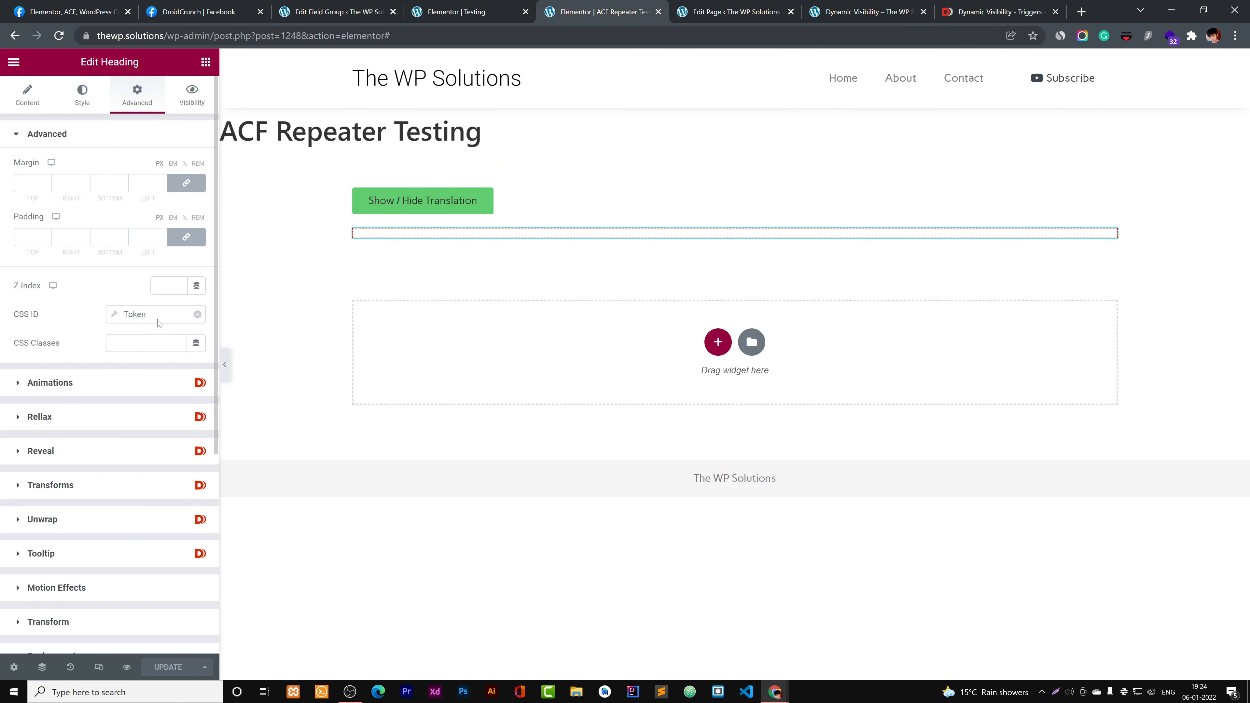
left_click(138, 314)
left_click_drag(200, 412, 122, 413)
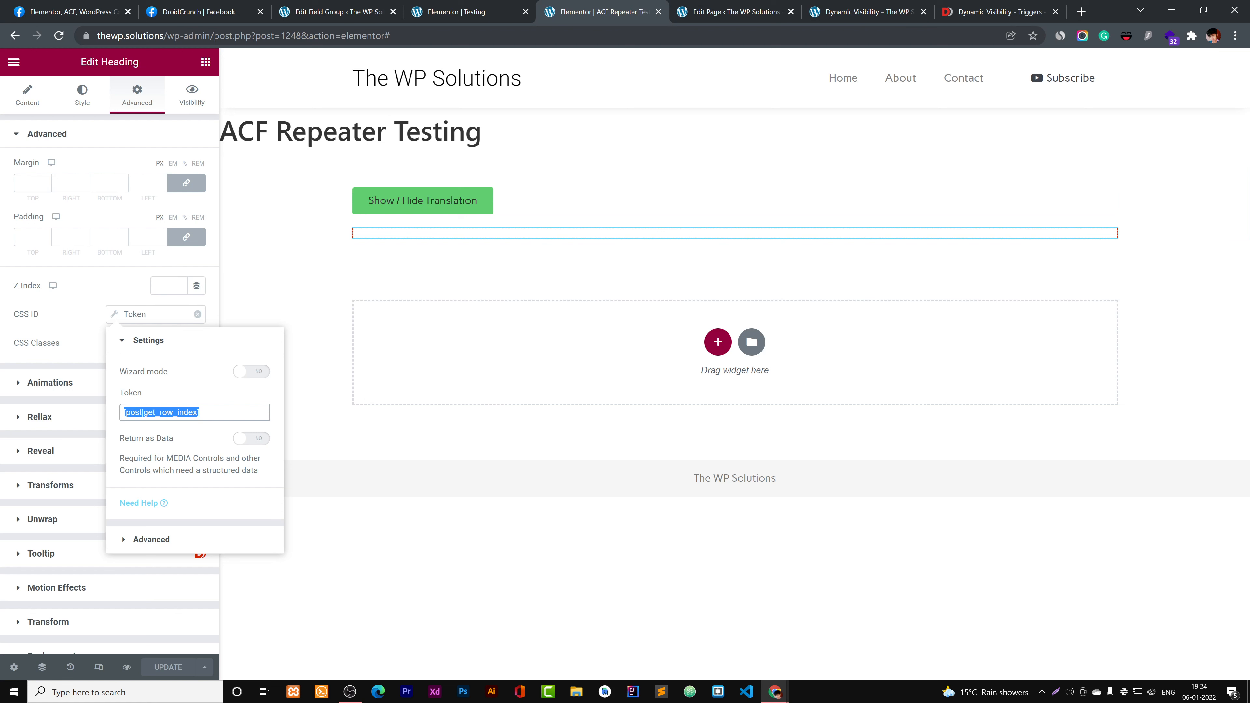
- Clear the Before text of the heading's CSS ID token and set the token to row[post|get_row_index]
left_click(163, 540)
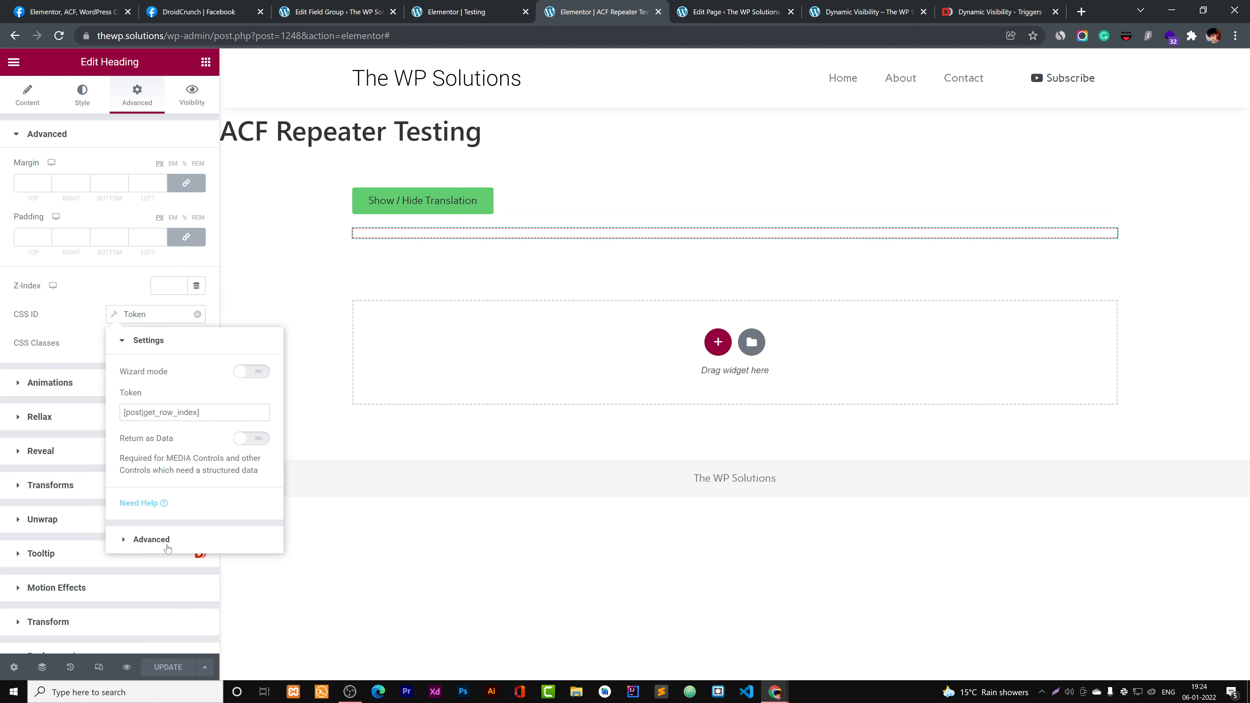
left_click(224, 408)
type("row")
left_click_drag(197, 408, 177, 415)
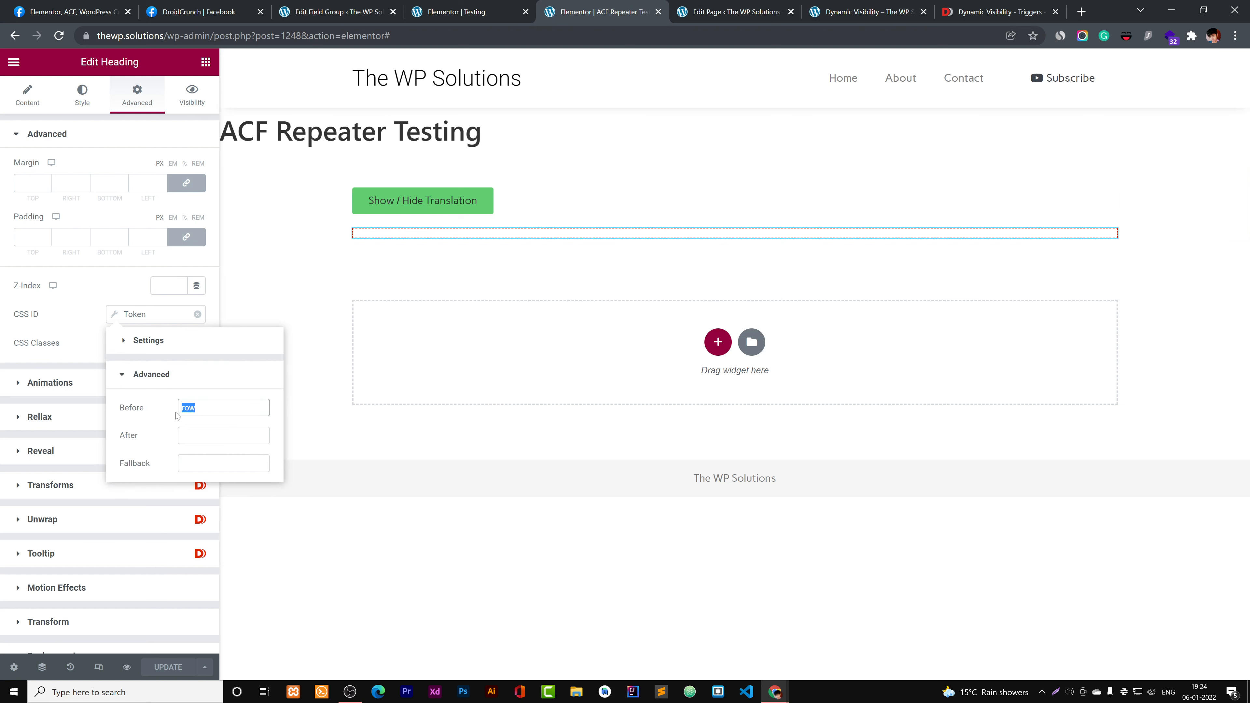
key("BackSpace")
left_click(178, 345)
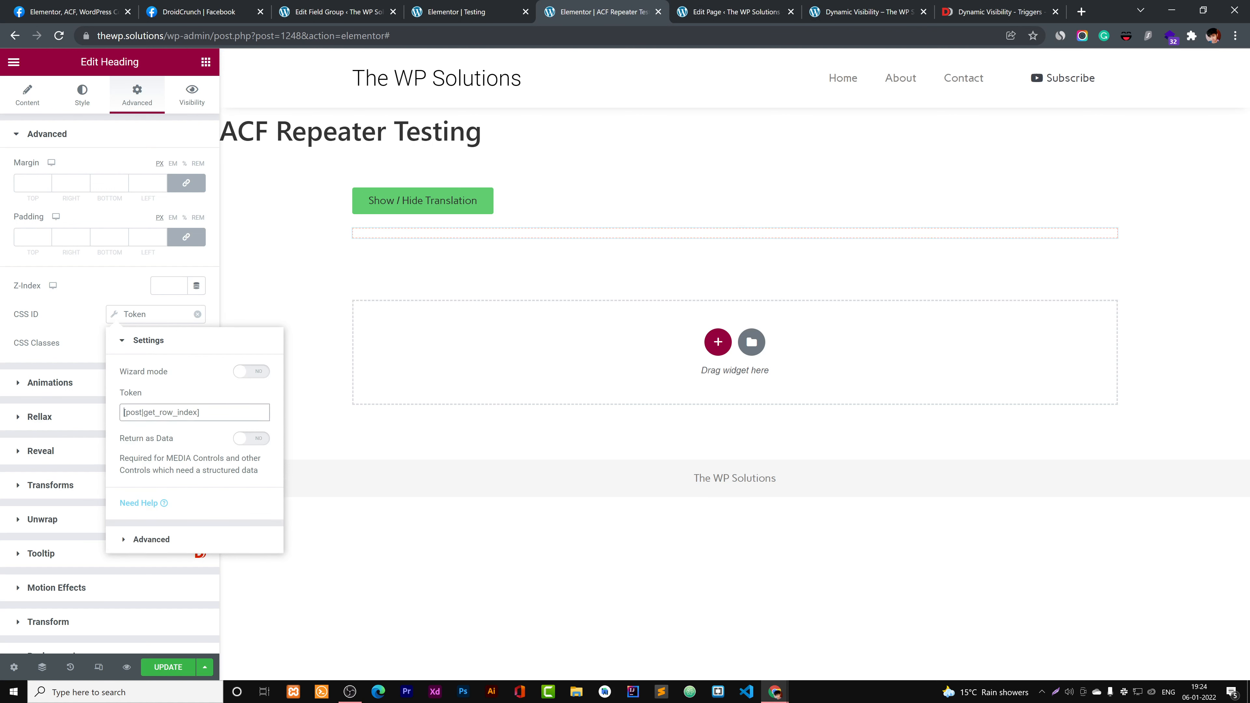
type("row")
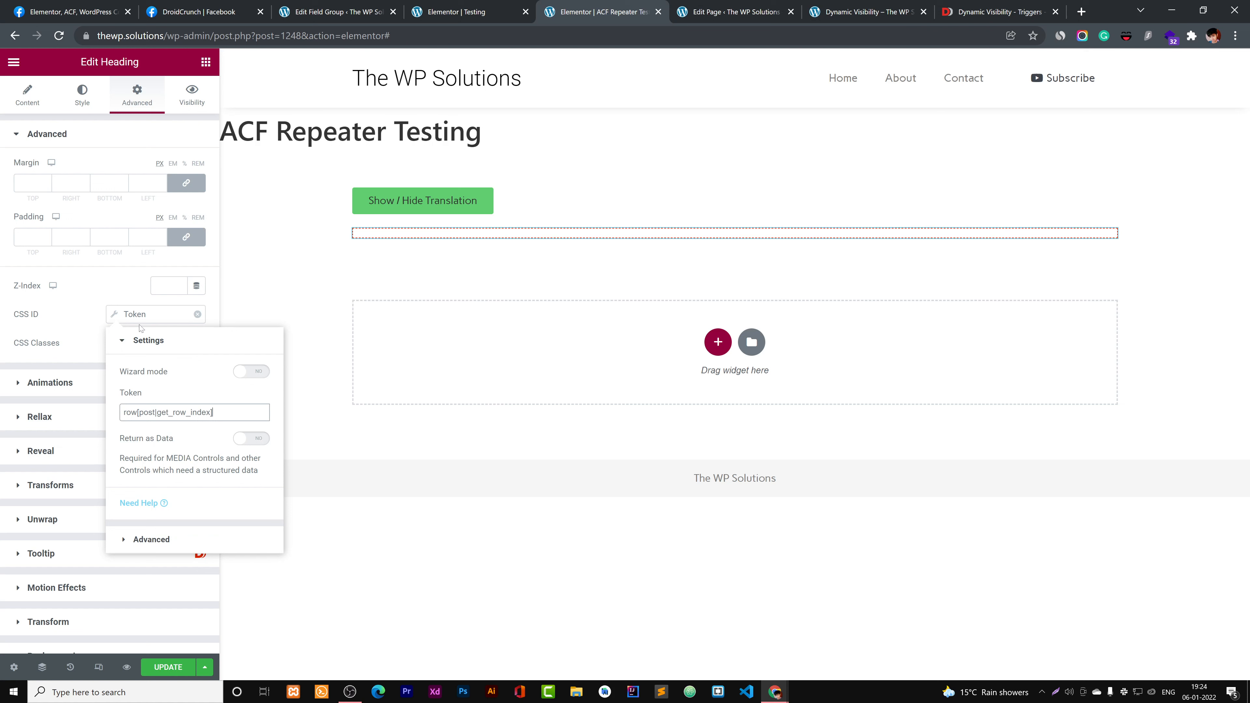
left_click(106, 290)
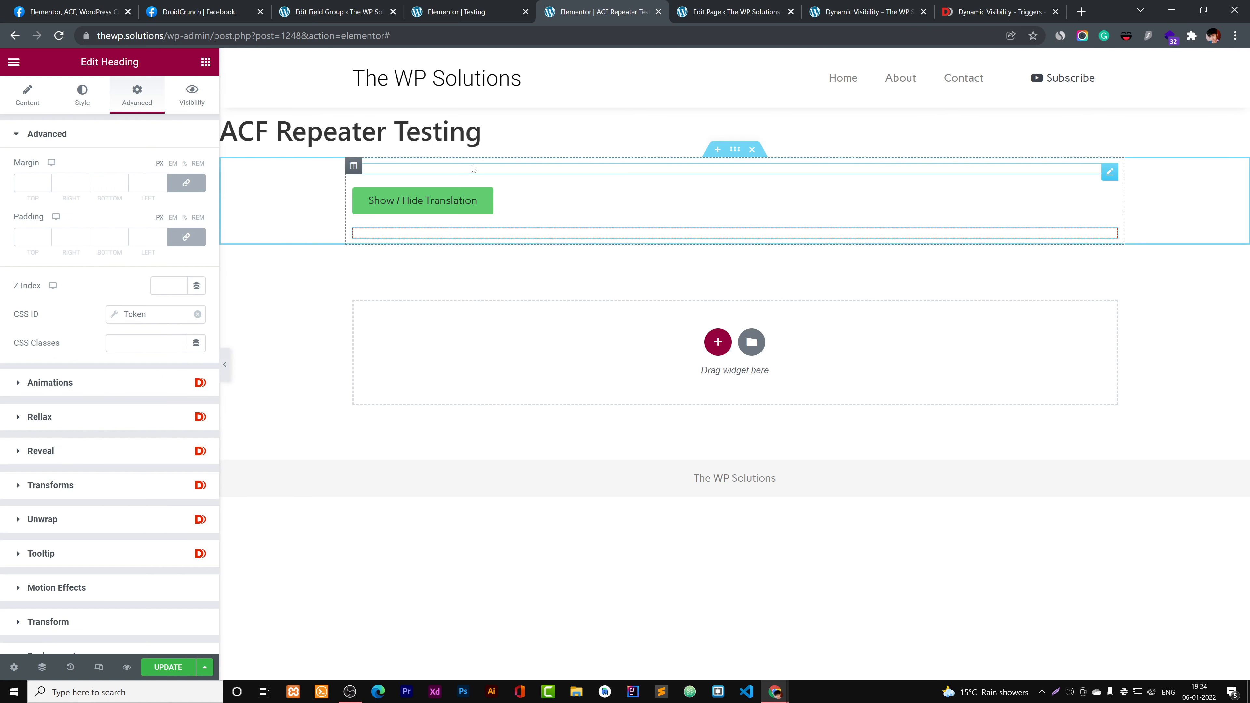
- Compare the template's two headings and button with the Repeater rows in the page editor and on the Testing page
left_click(457, 173)
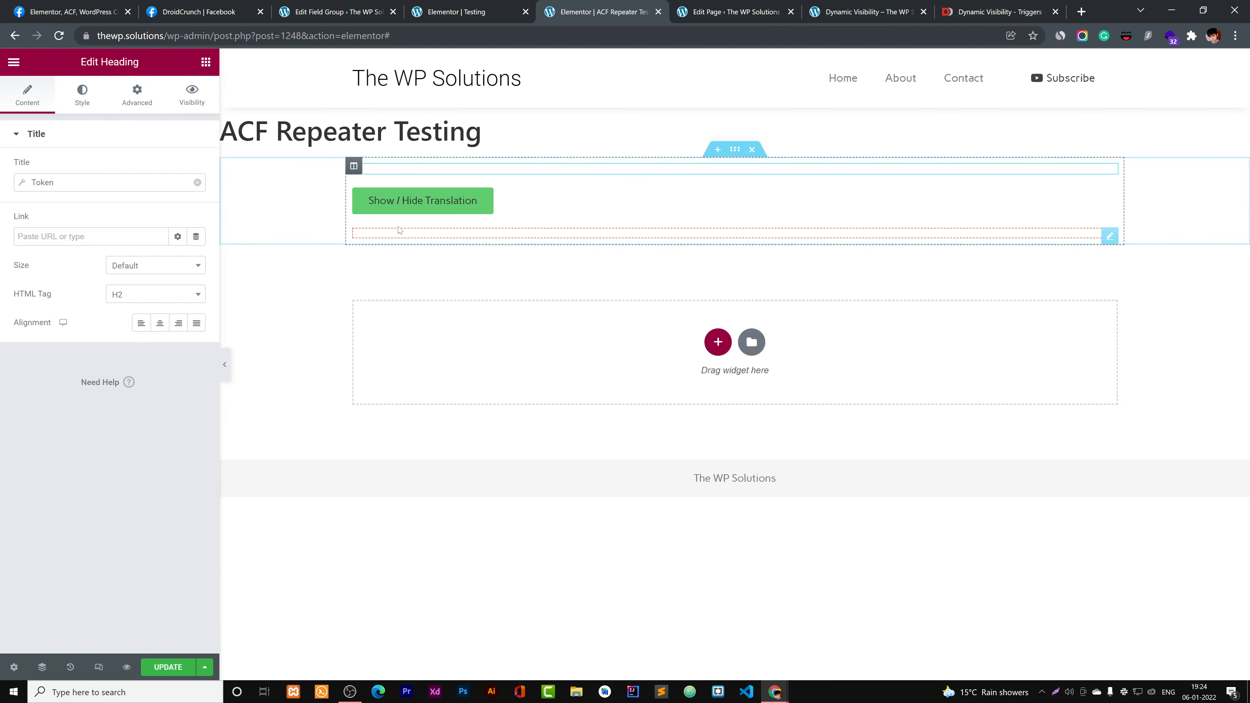
left_click(521, 203)
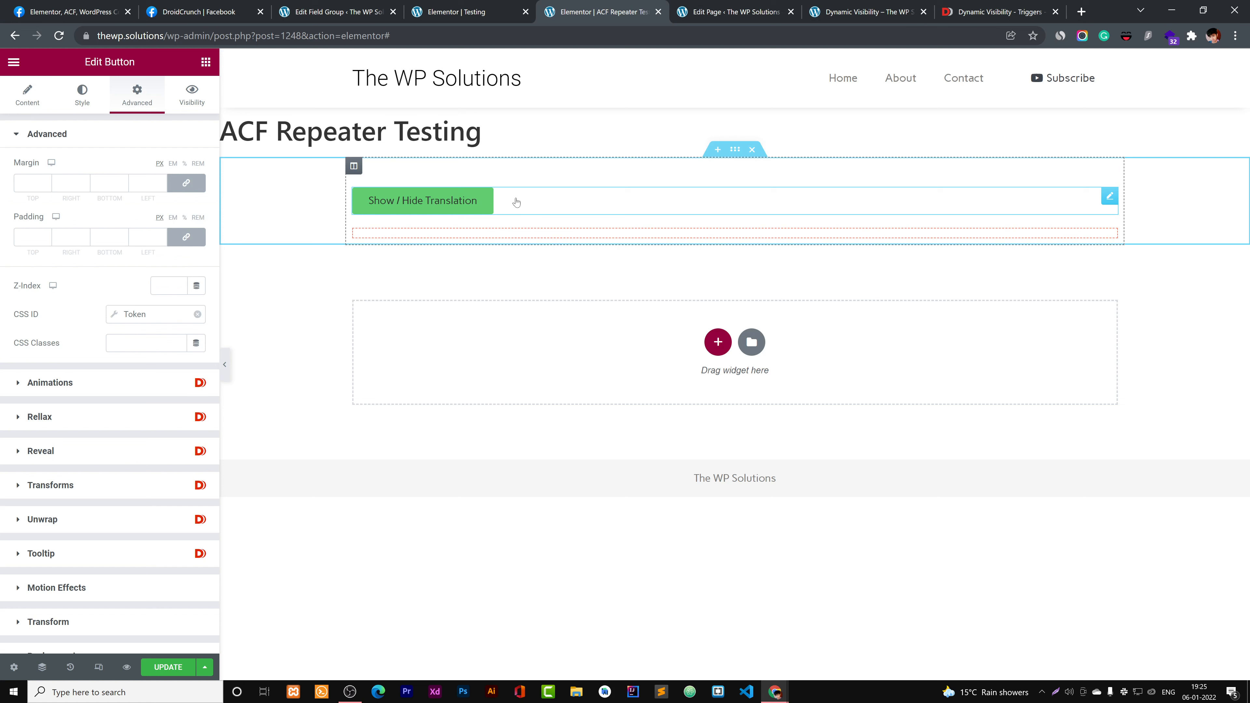
left_click(433, 238)
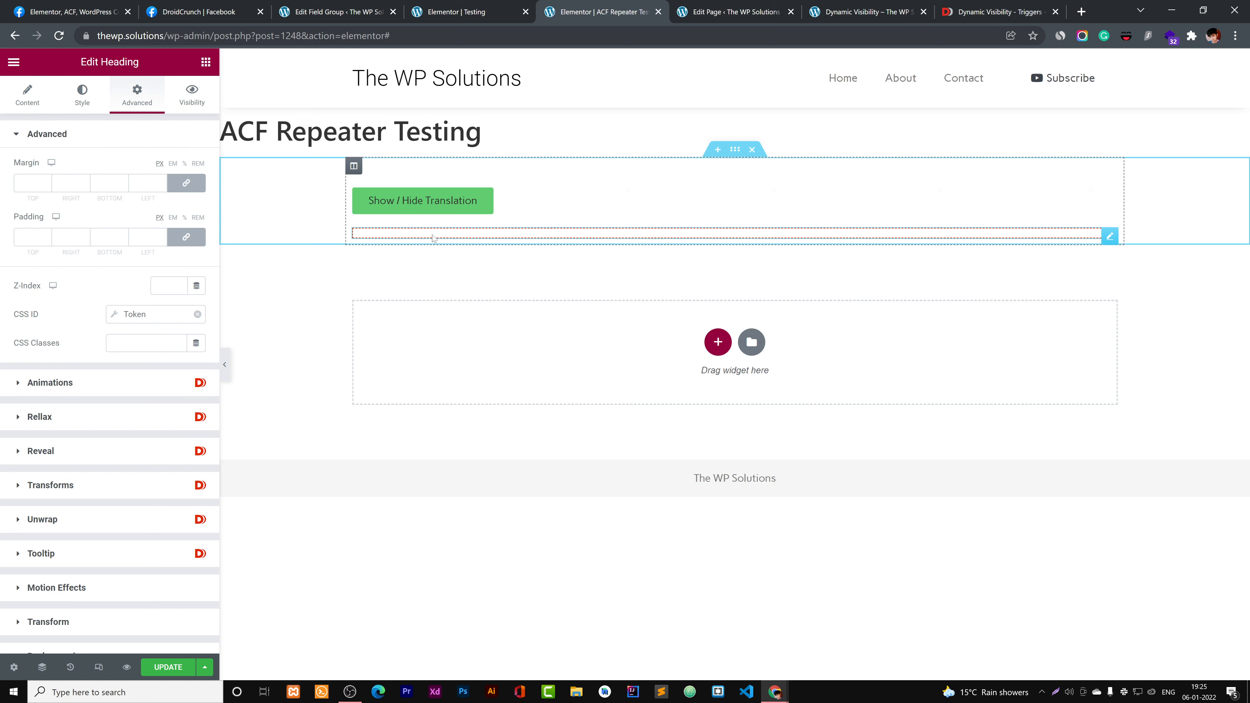
left_click(465, 172)
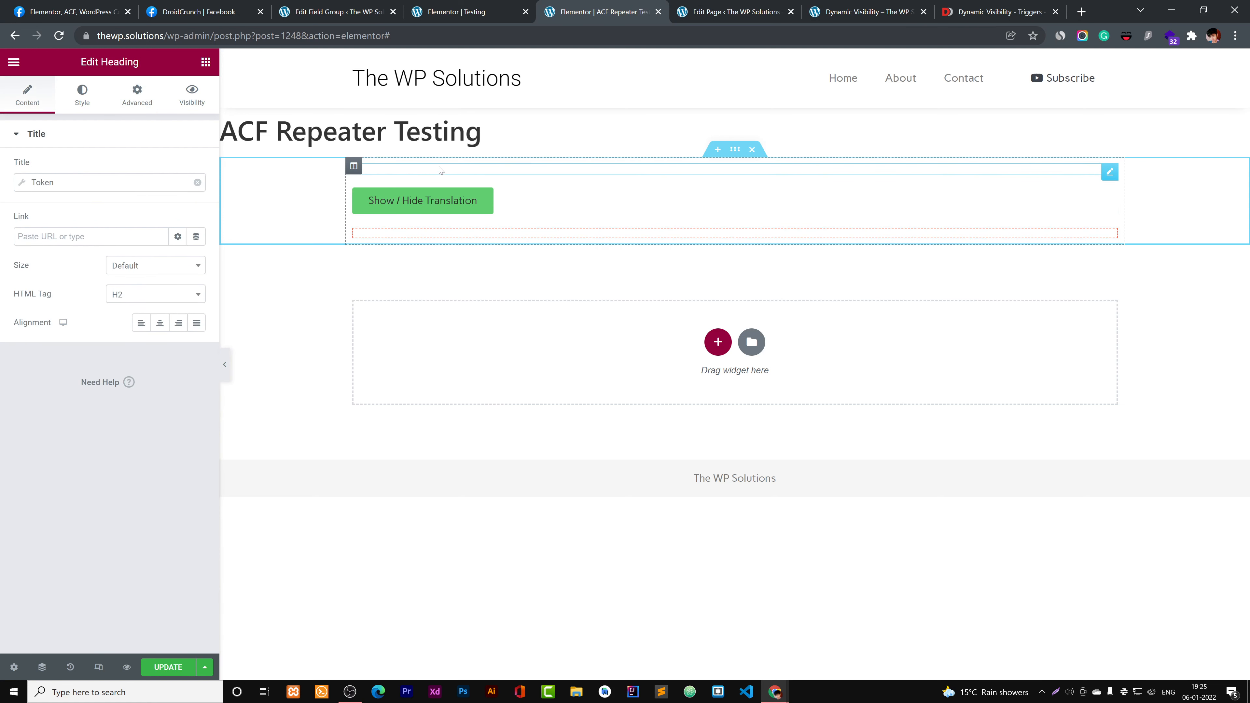
left_click(729, 11)
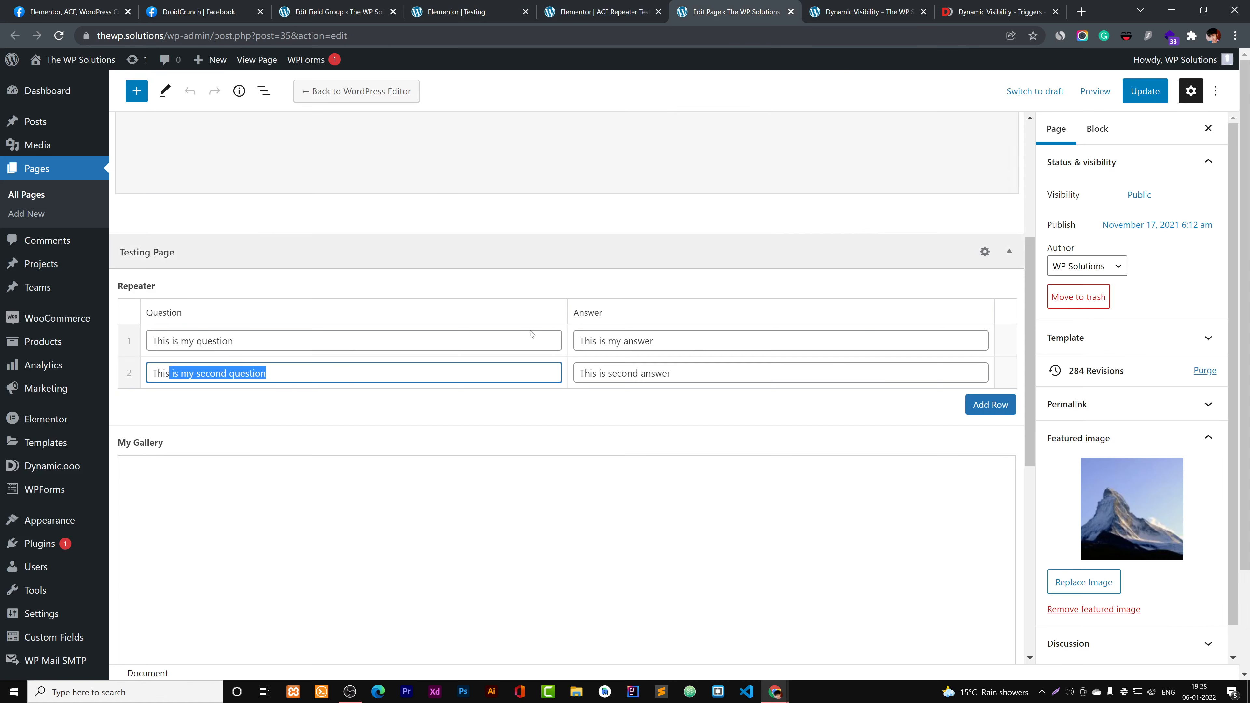
left_click(495, 7)
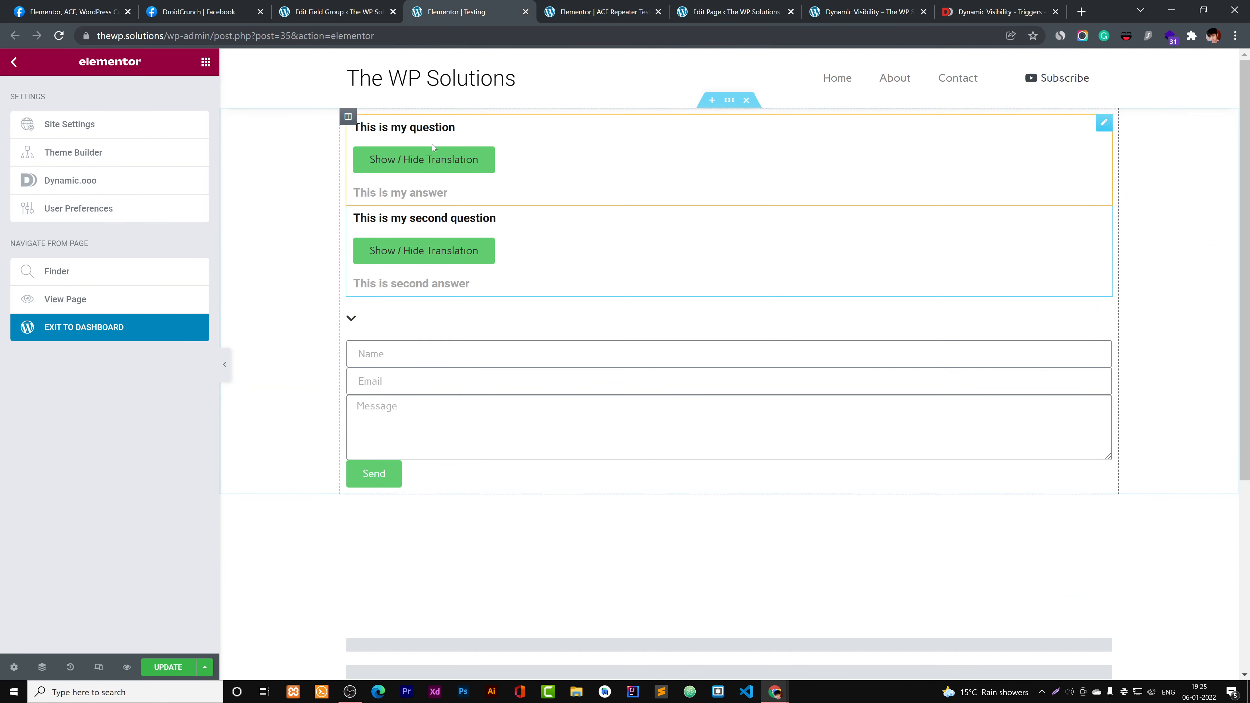
- In the ACF Repeater Testing template, examine the Title token of the heading above the button
left_click(593, 5)
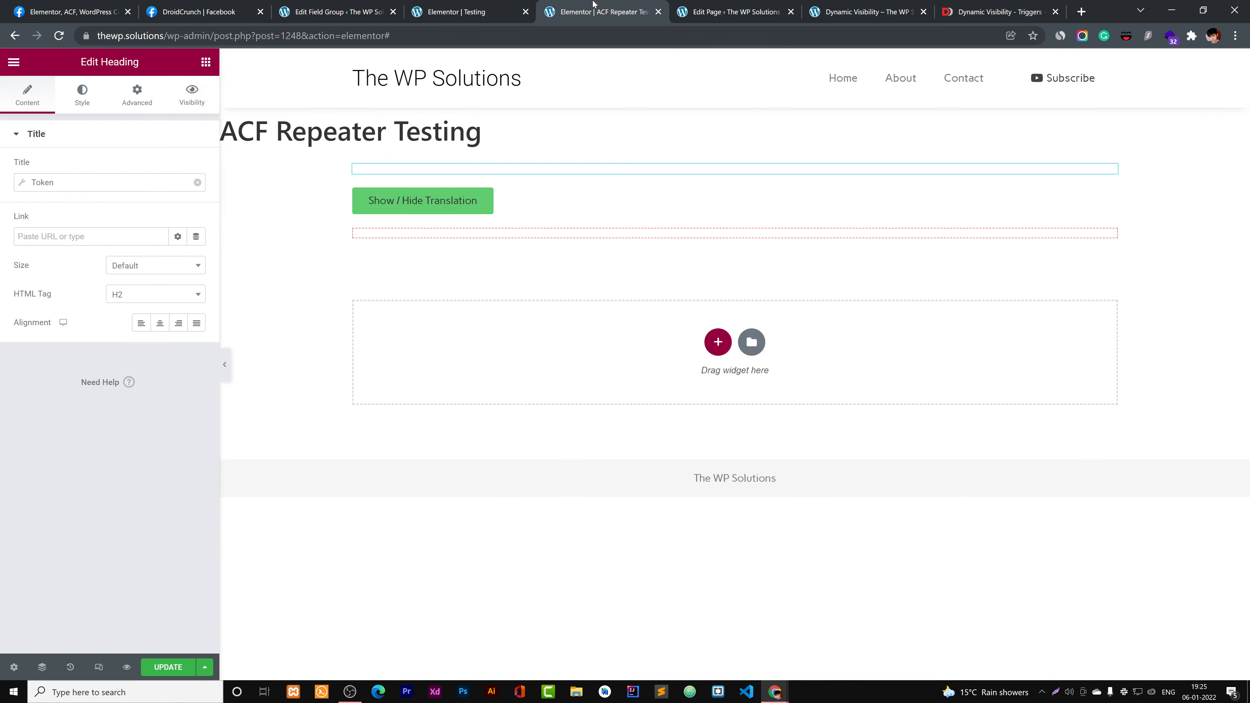
left_click(91, 183)
left_click_drag(83, 280, 19, 285)
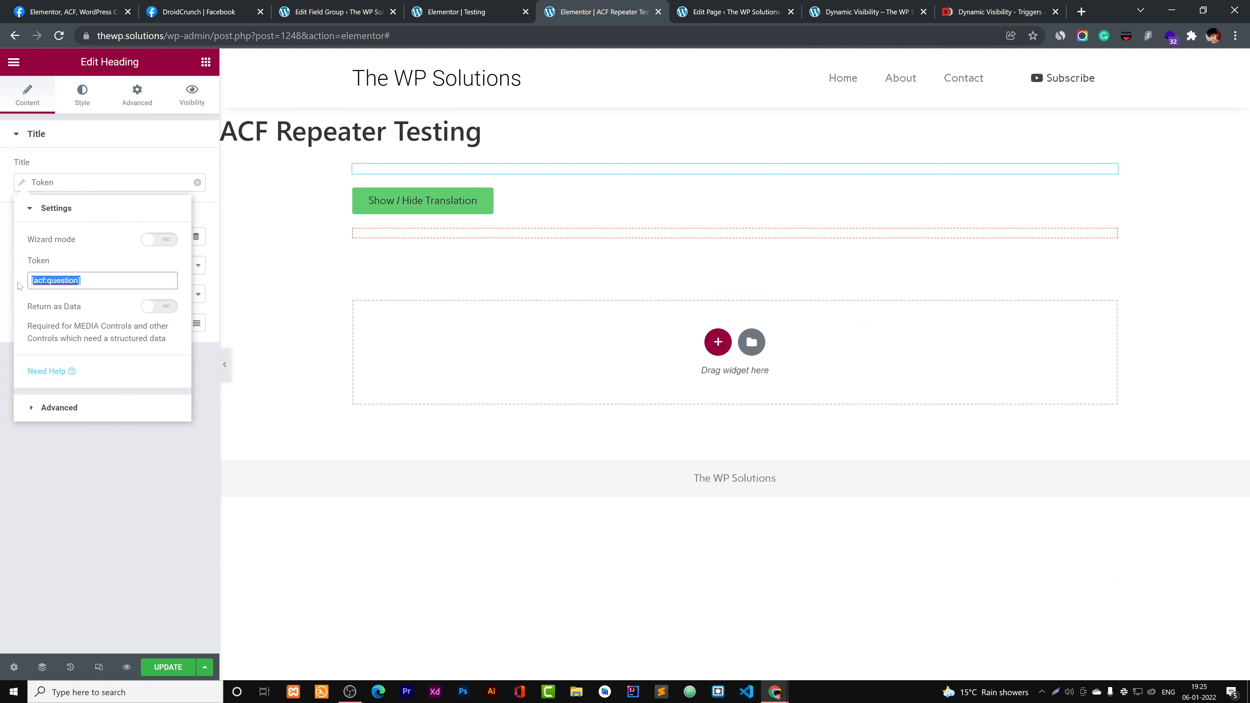
- Examine the CSS ID token of the Show / Hide Translation button and that of the hidden heading below it
left_click(580, 209)
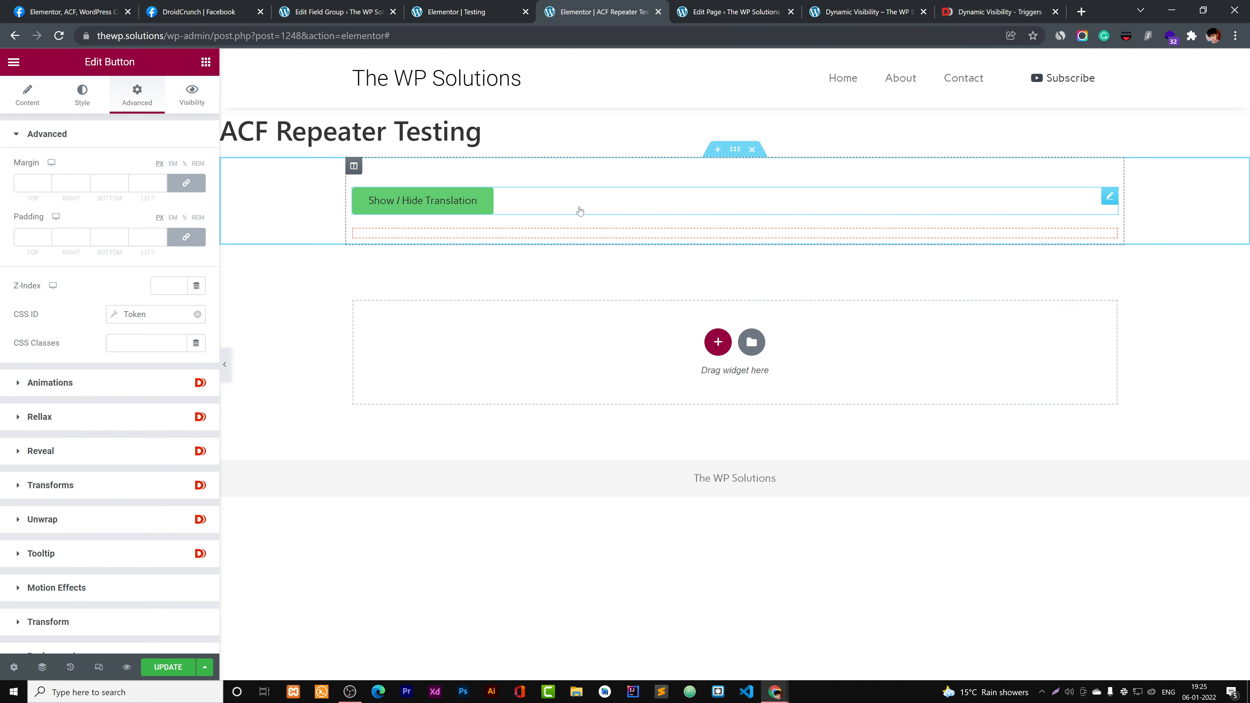
left_click(147, 314)
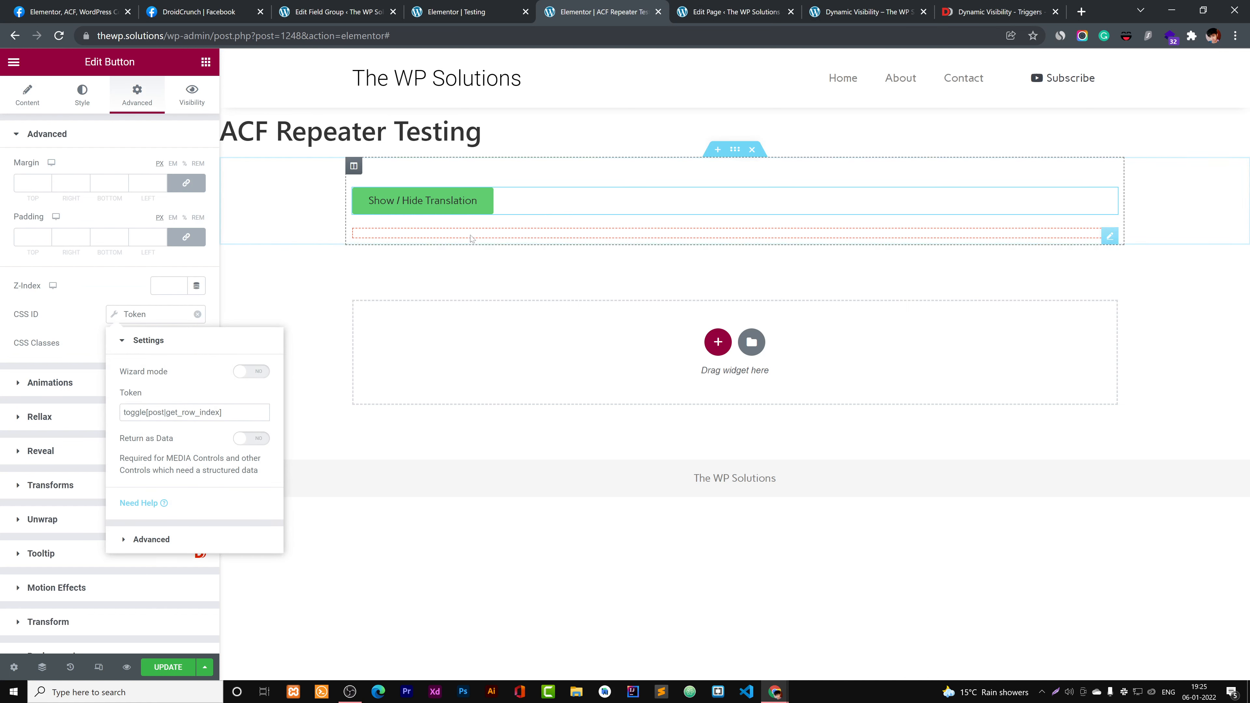
left_click(408, 232)
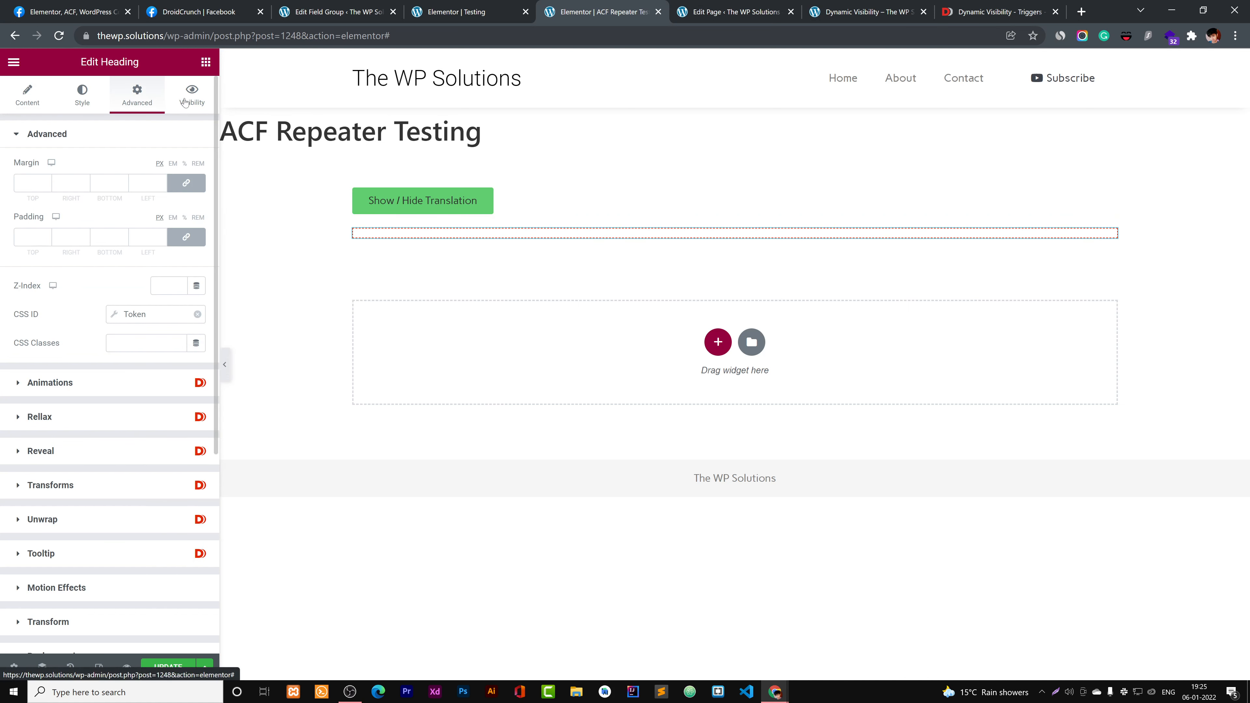
left_click(151, 321)
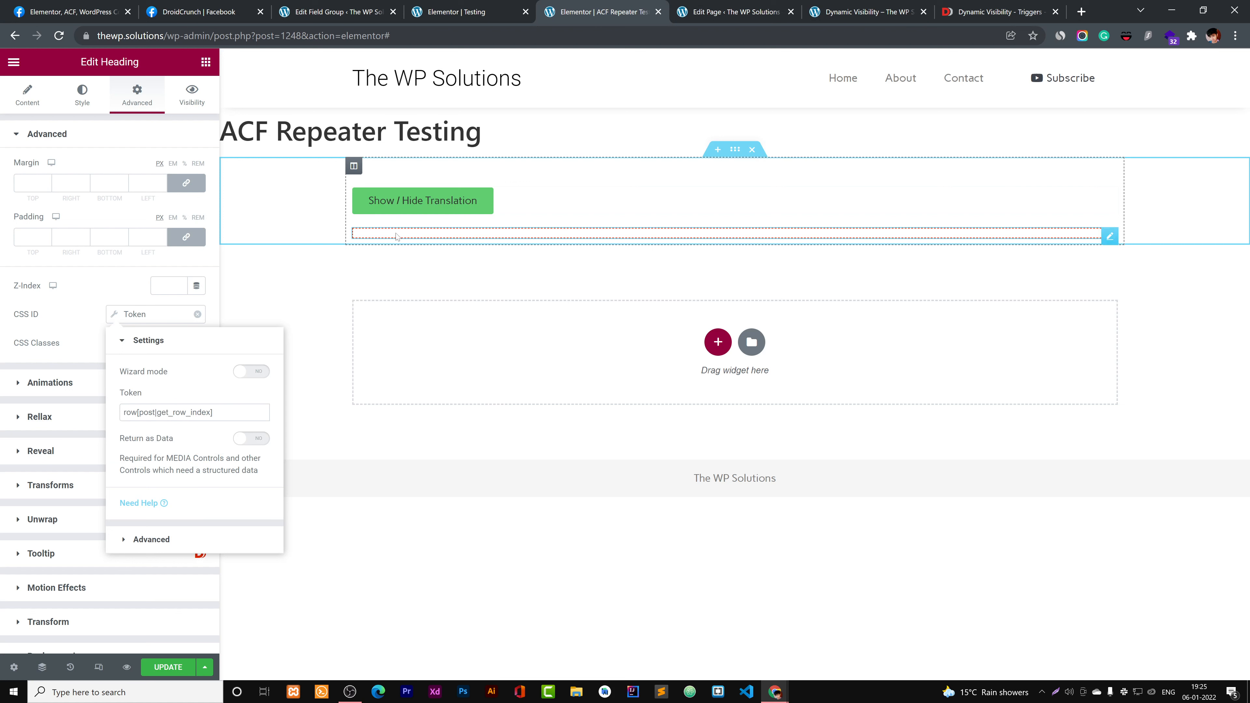
- Reopen the hidden heading's Events visibility settings and review its Trigger on this element token
left_click(408, 203)
left_click(439, 237)
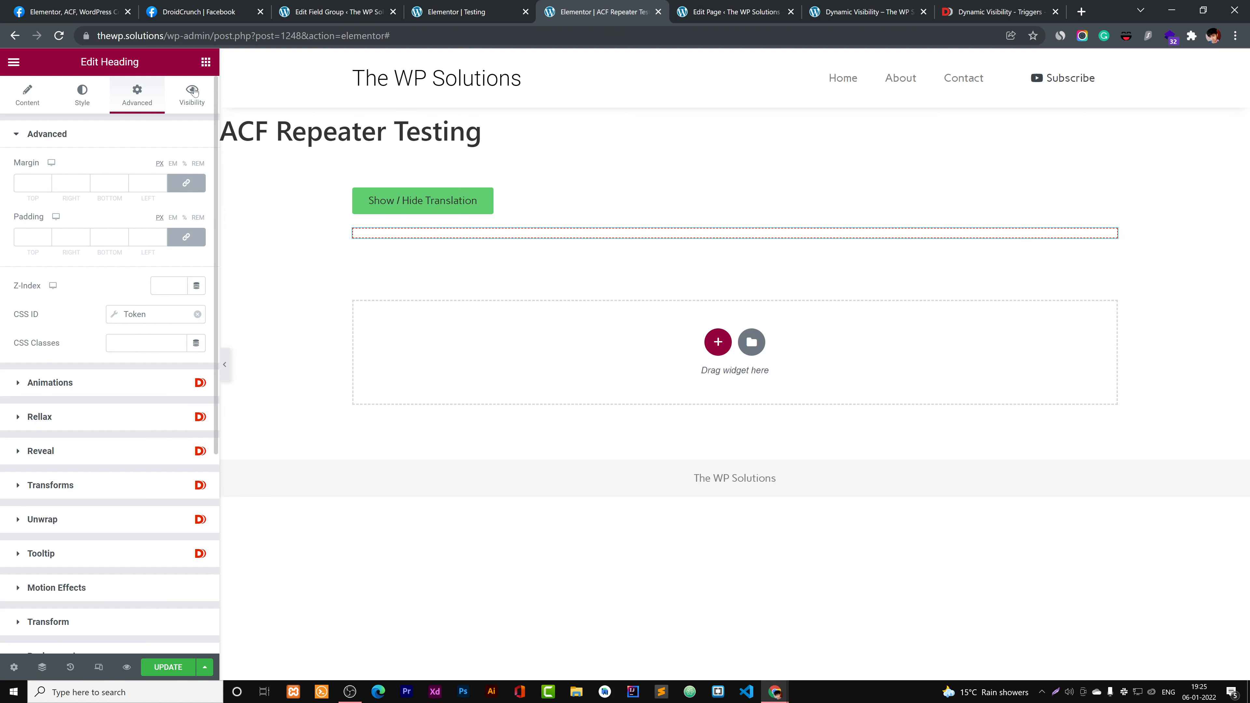
left_click(192, 93)
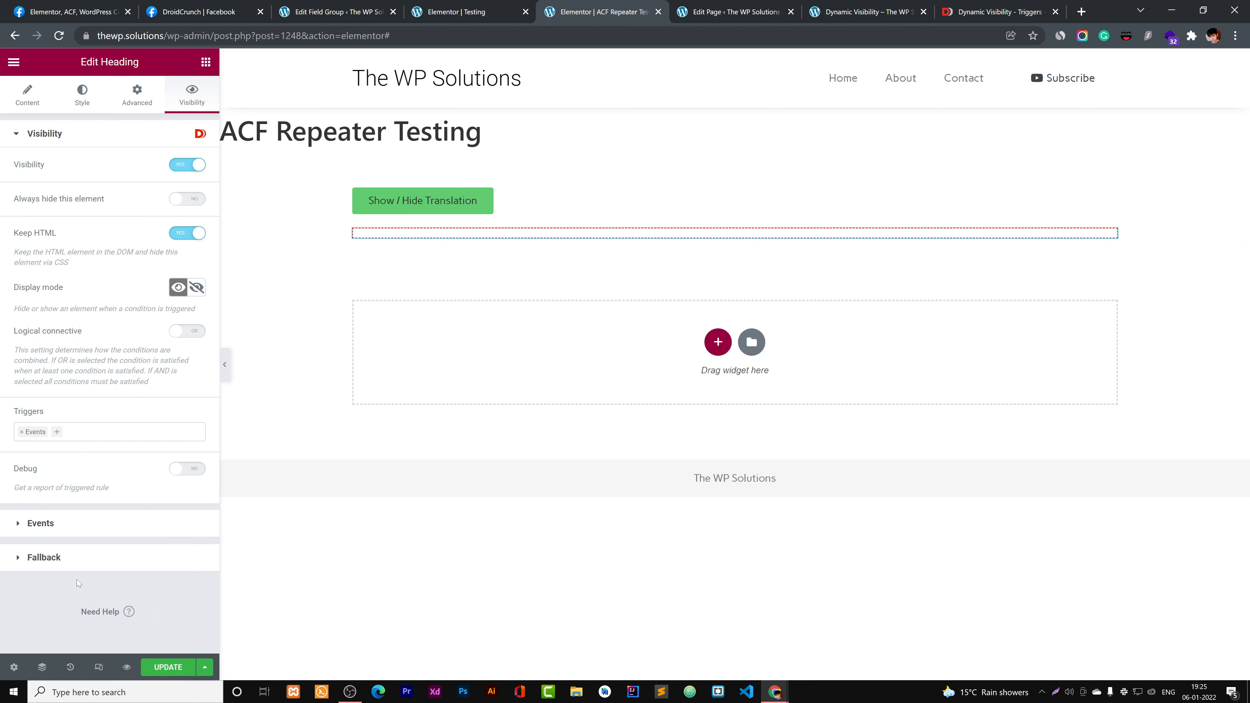
left_click(83, 525)
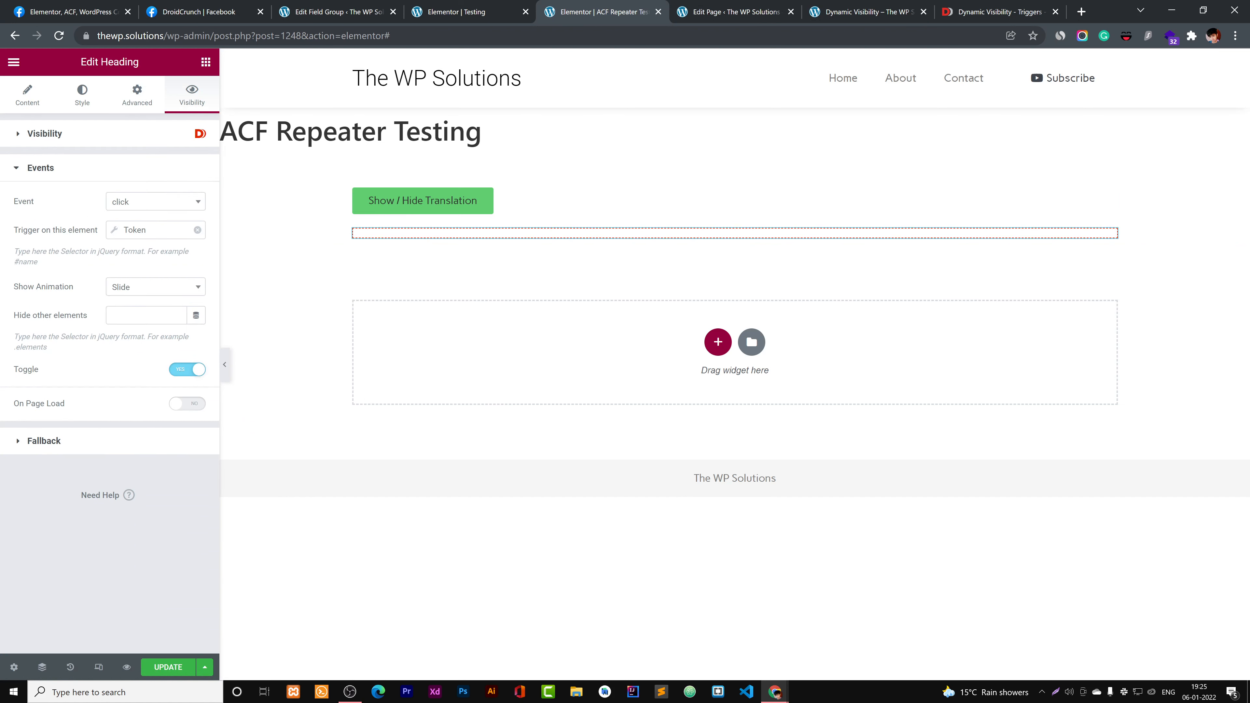
left_click(133, 229)
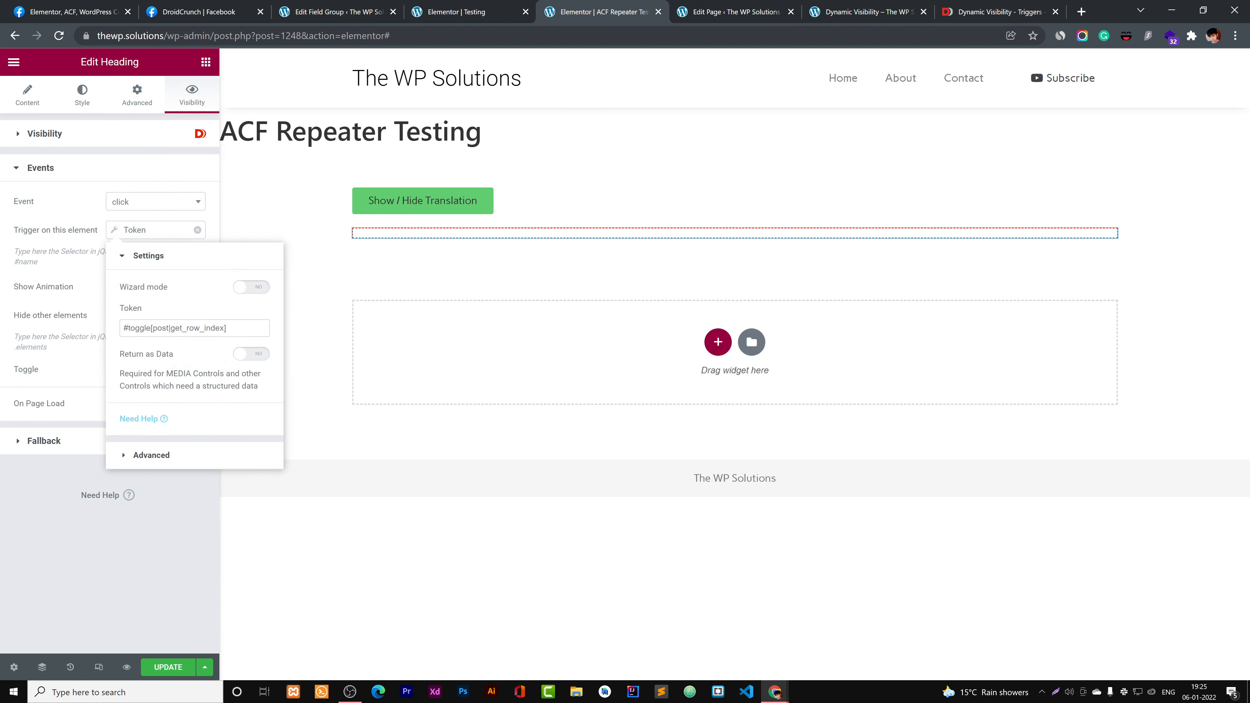
left_click_drag(229, 328, 103, 331)
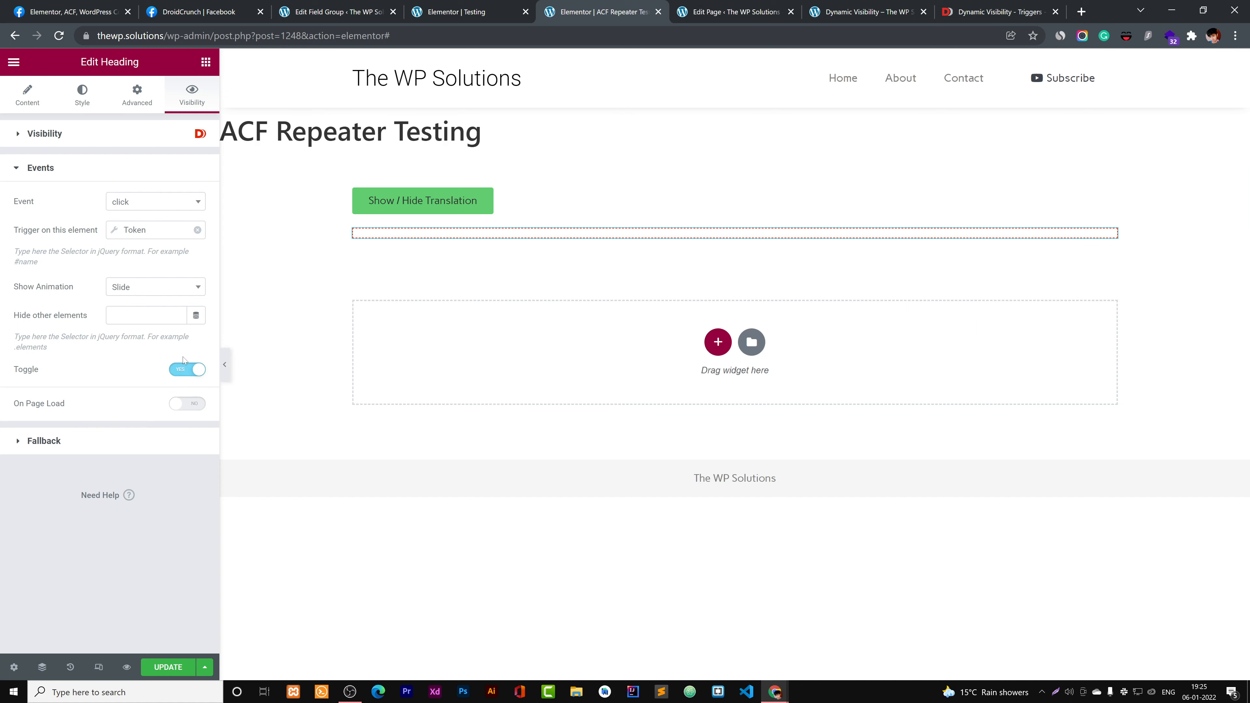
- Save the ACF Repeater Testing template and open the live Testing page without the preview parameters in its address
left_click(167, 667)
left_click(504, 6)
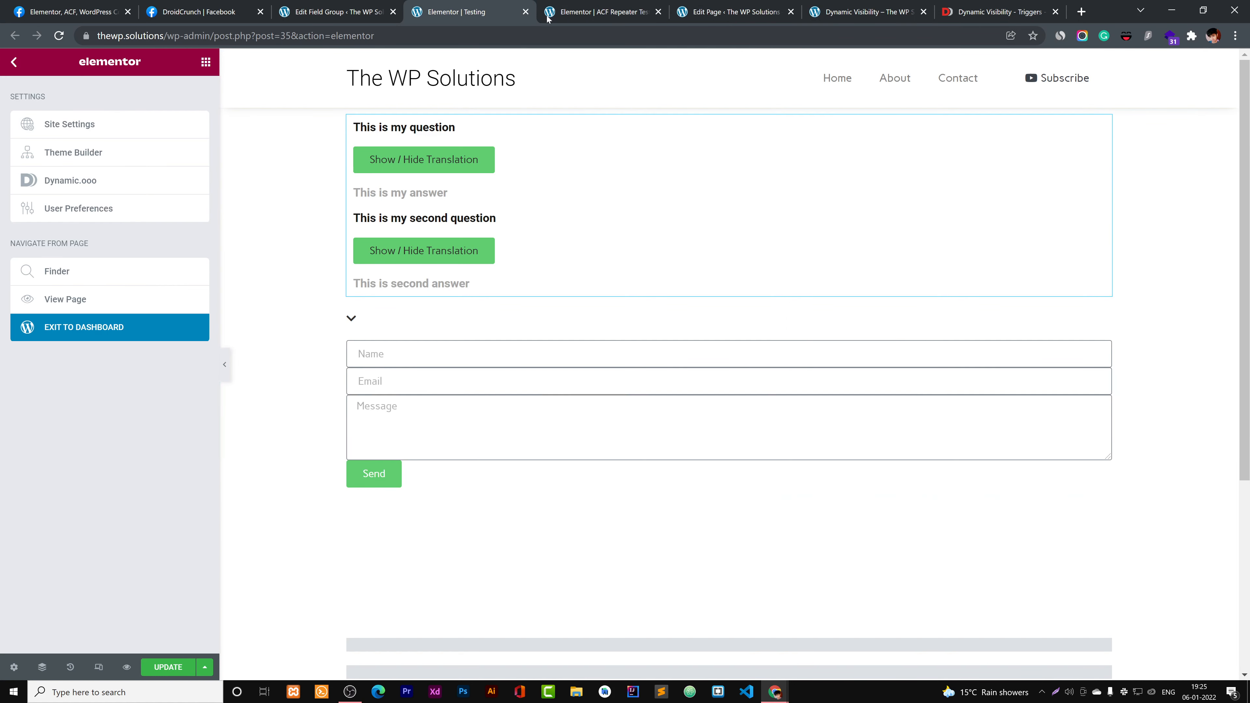
left_click(595, 11)
left_click(485, 12)
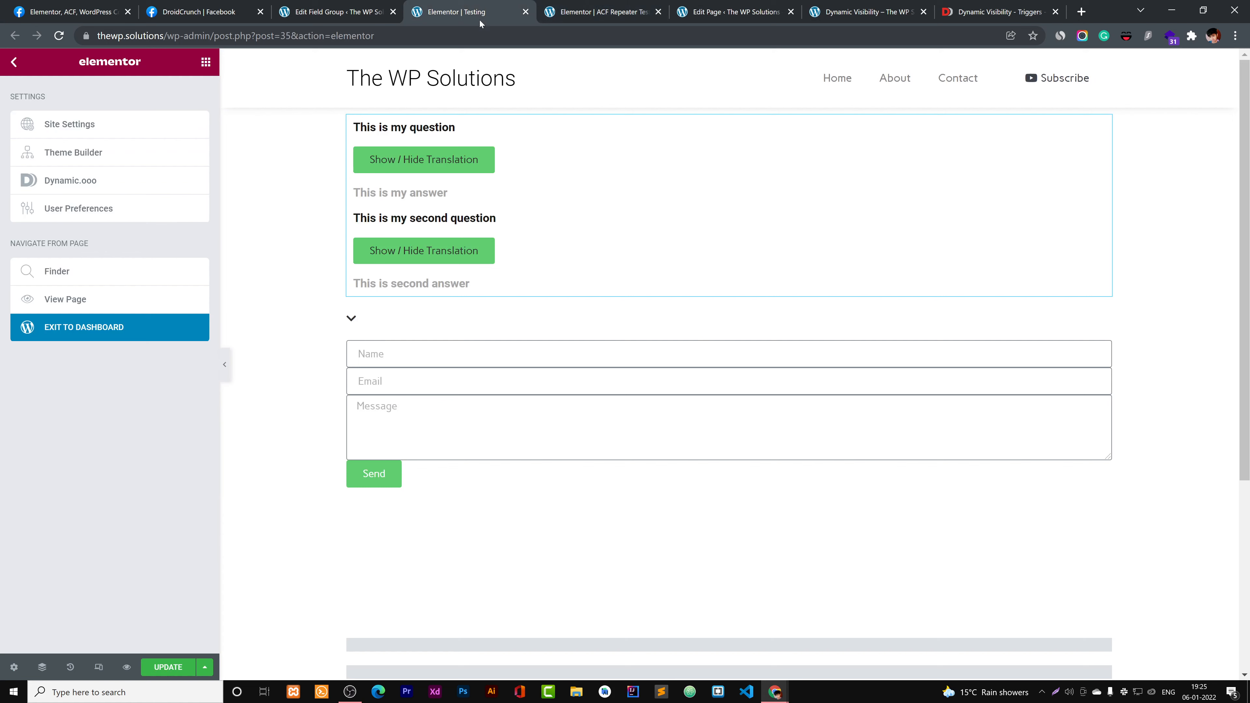
left_click(126, 667)
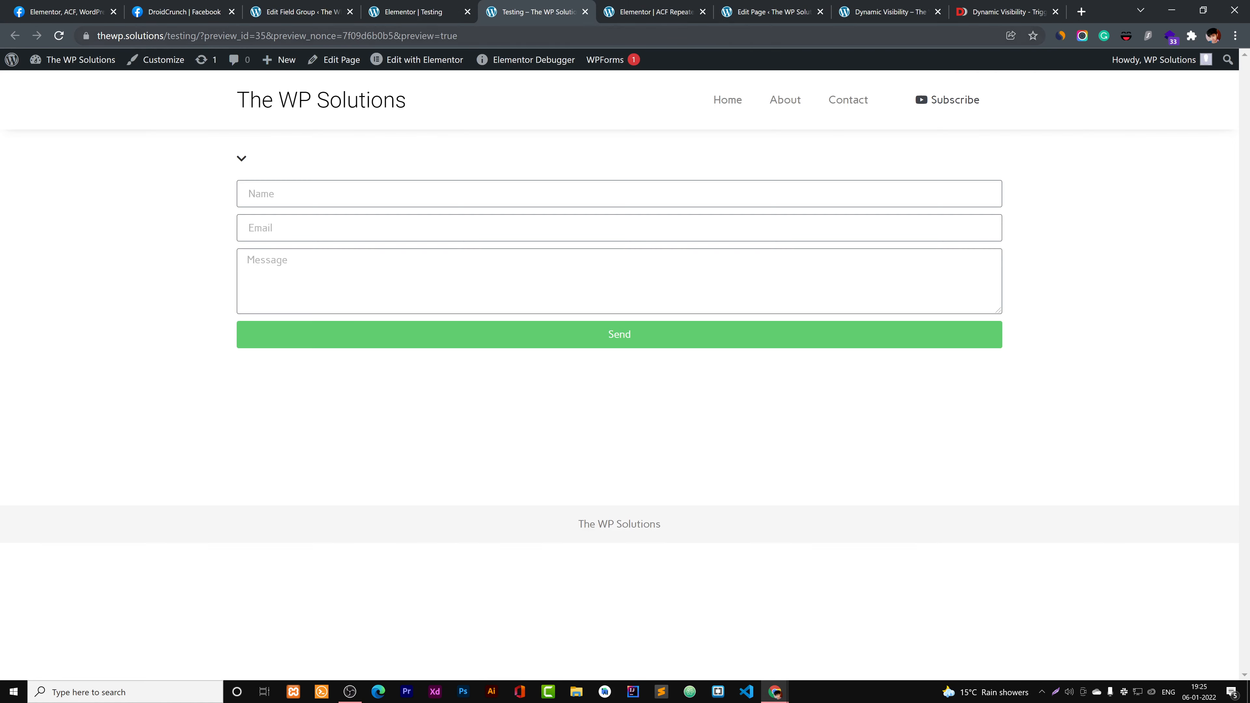
left_click_drag(460, 36, 199, 36)
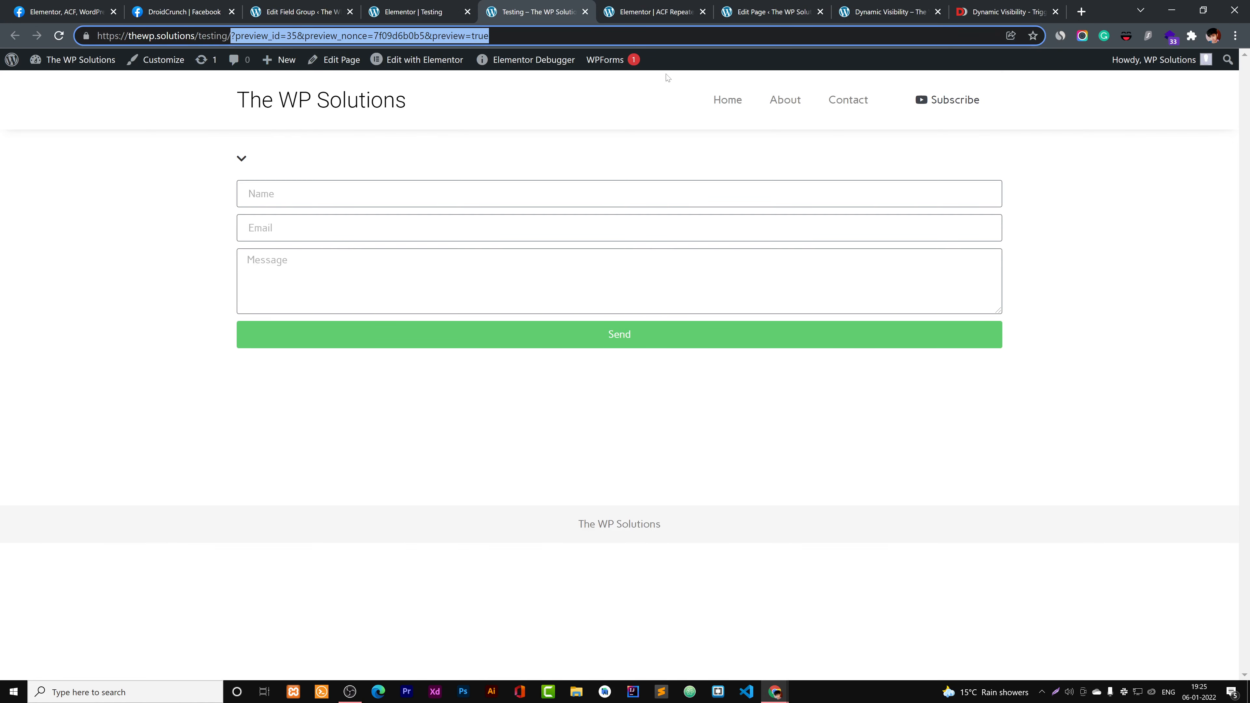
key("BackSpace")
key("Return")
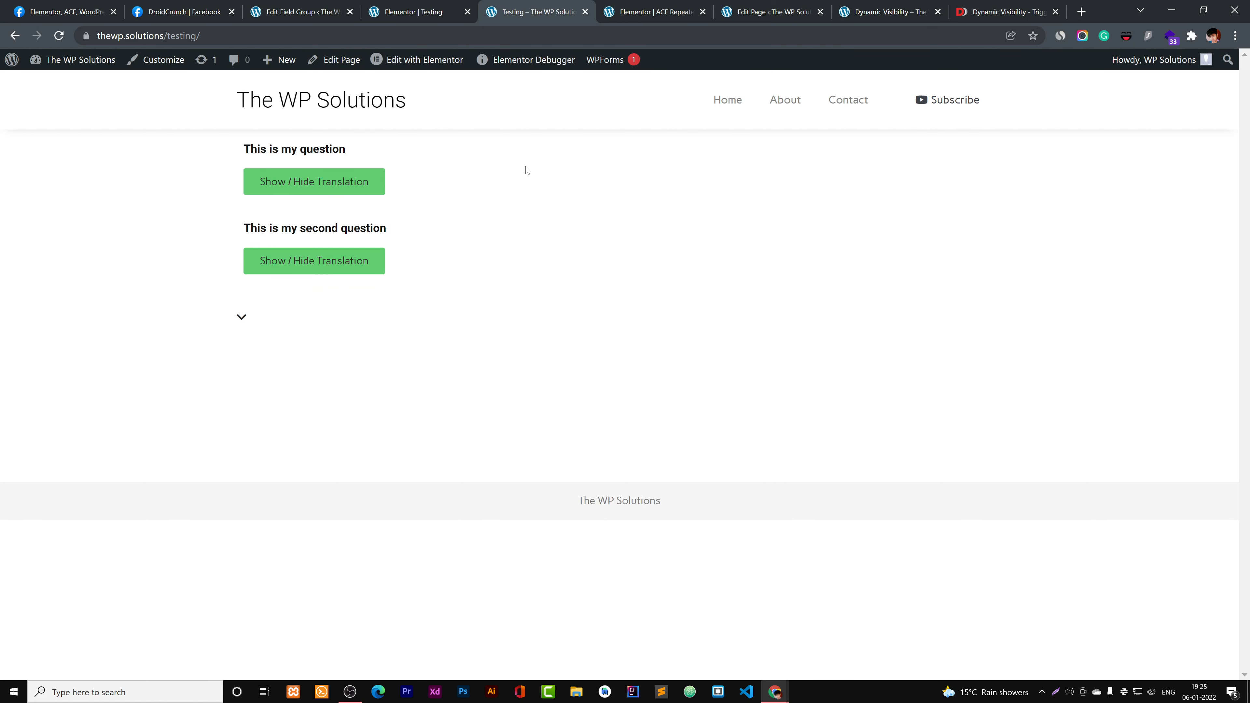
- Test the Show / Hide Translation buttons of both questions on the live Testing page
left_click(382, 189)
left_click(331, 271)
left_click(328, 263)
left_click(348, 288)
left_click(335, 291)
left_click(369, 273)
left_click(347, 273)
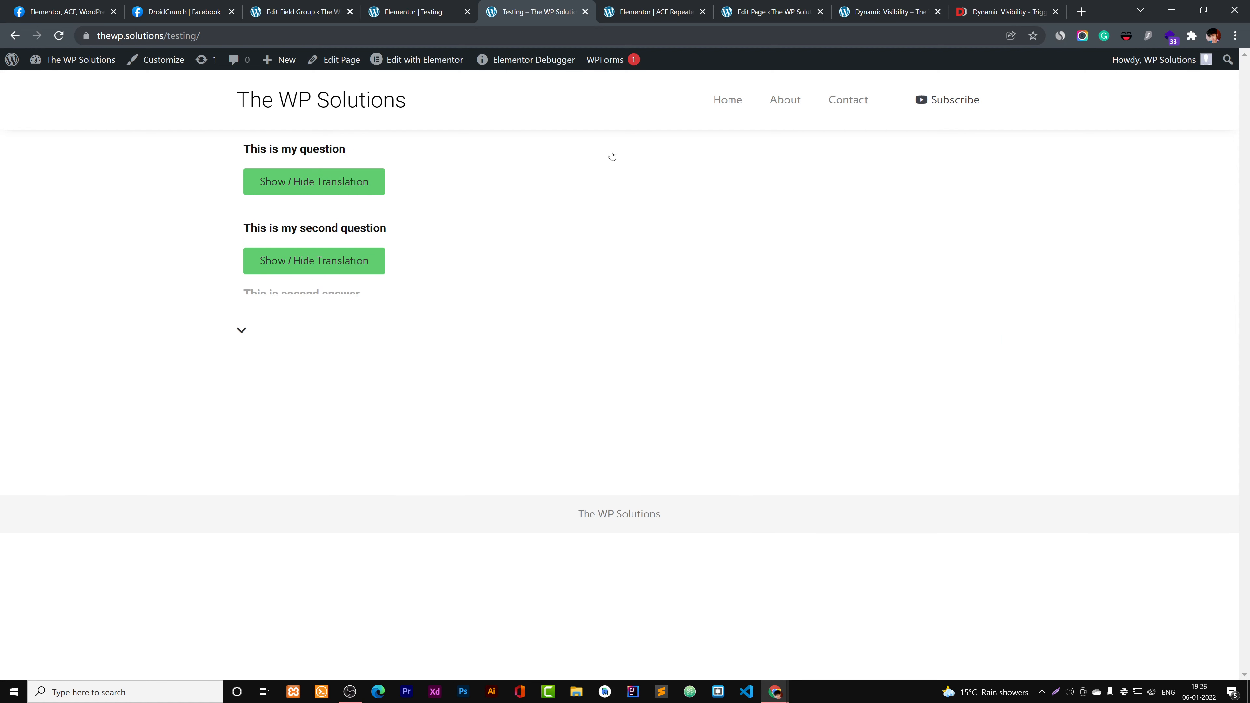
left_click(648, 6)
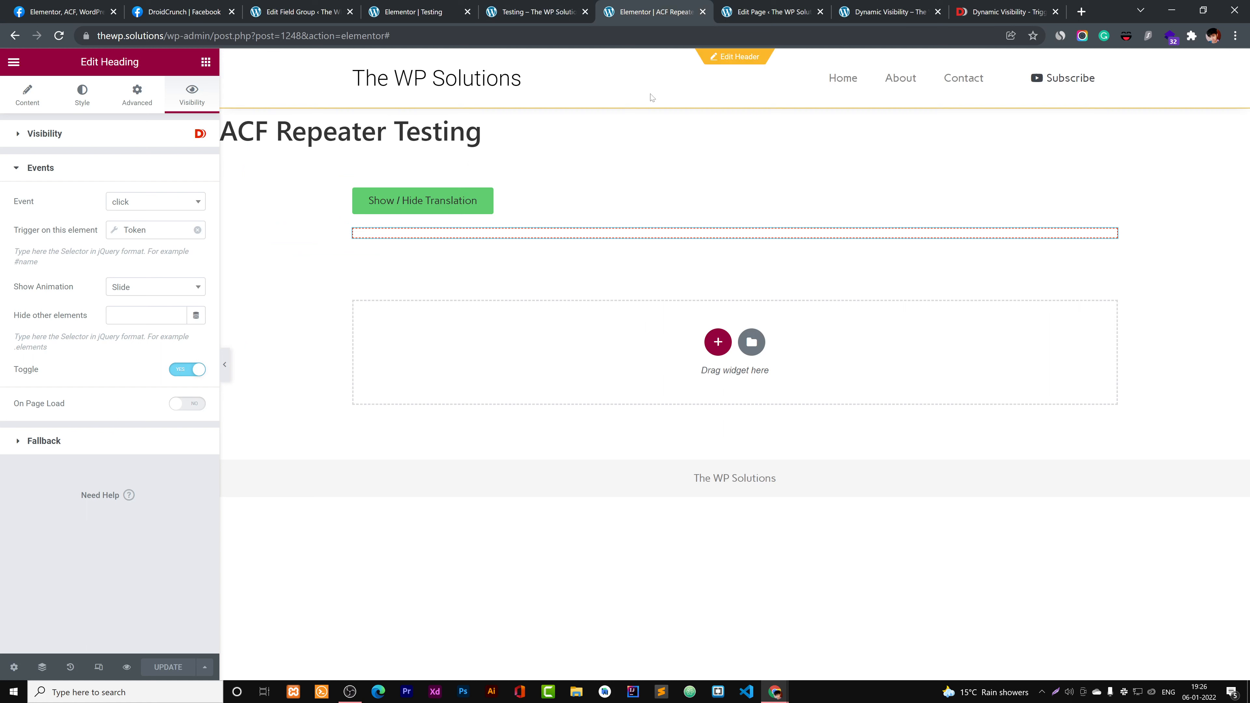
left_click(586, 4)
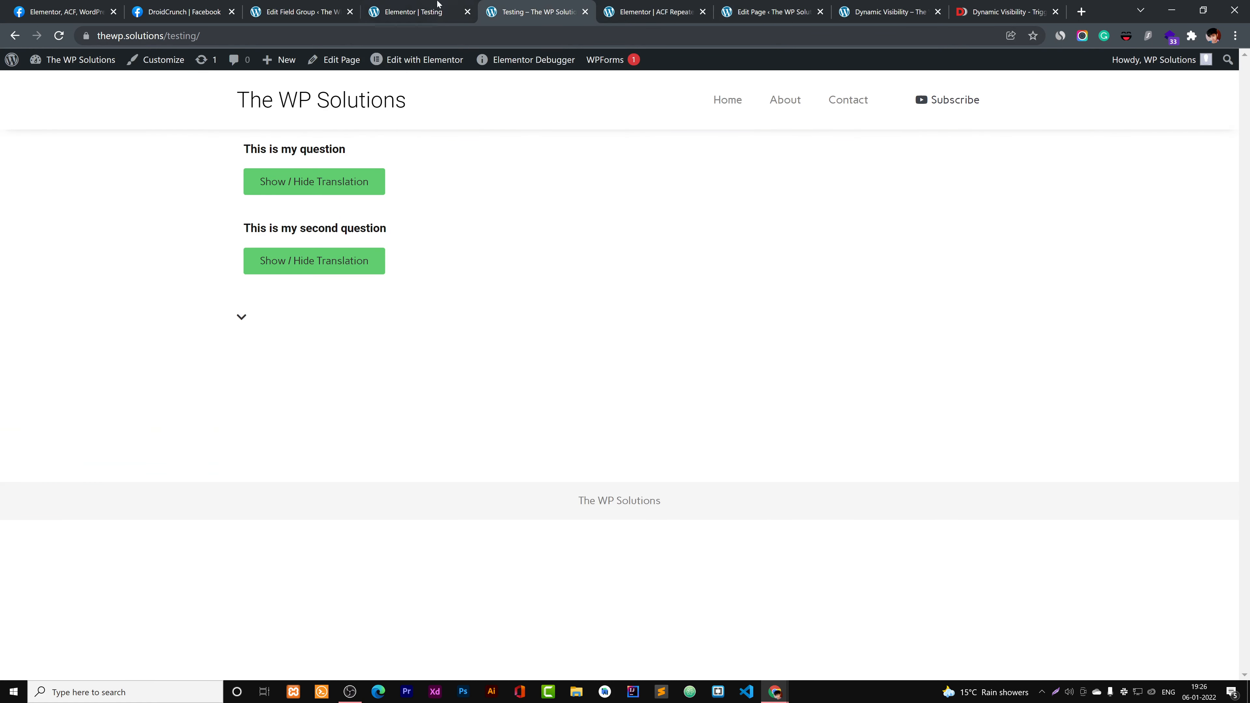
- Open the published Dynamic Posts page in a new tab from the WordPress Pages list
mouse_move(60, 78)
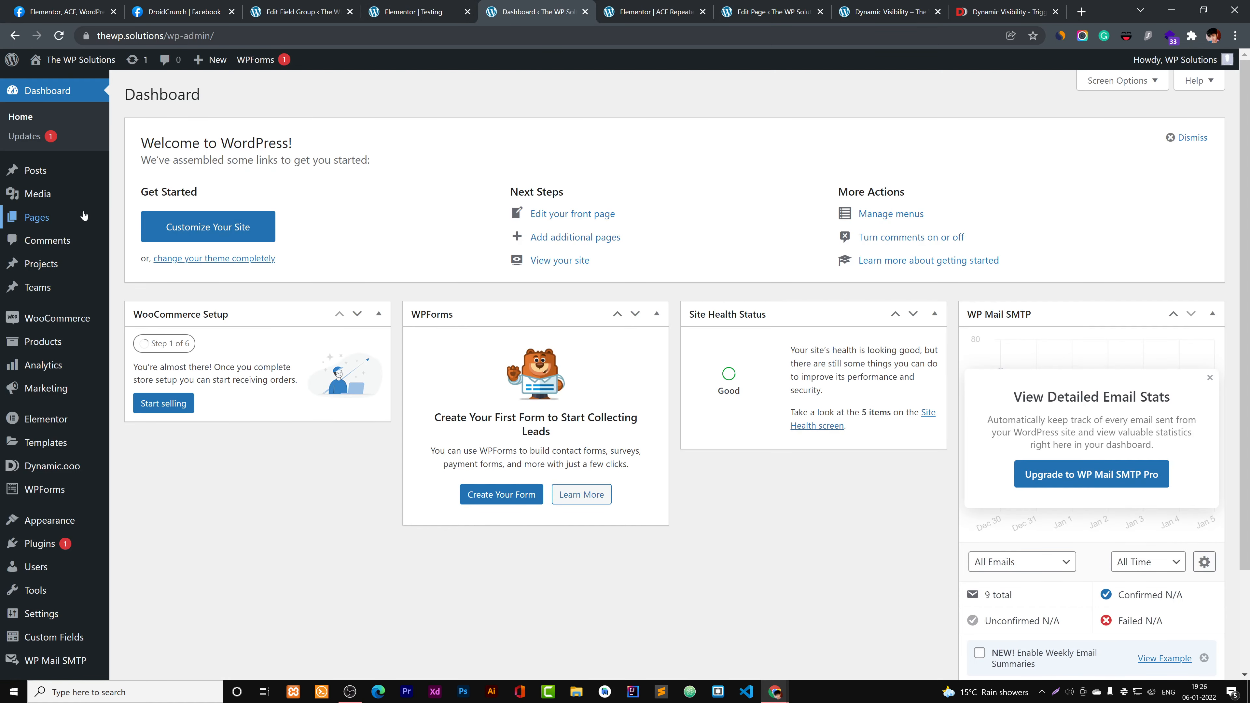
mouse_move(68, 215)
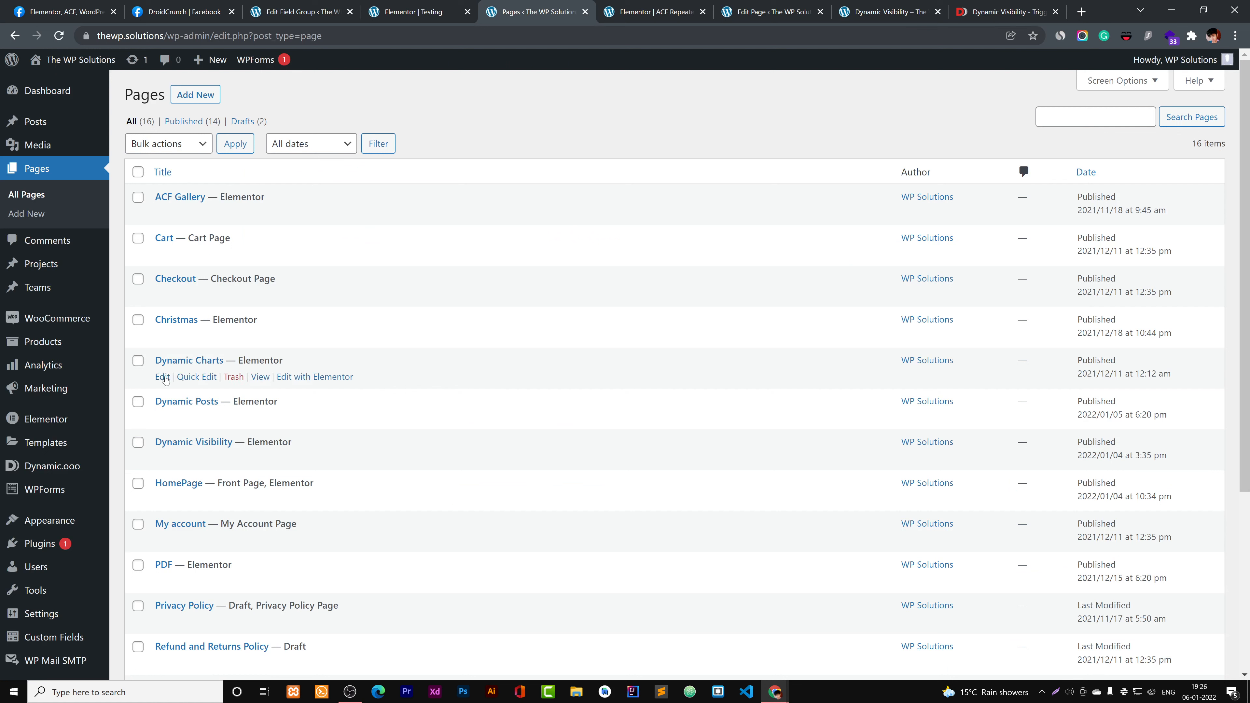
right_click(260, 417)
left_click(315, 426)
left_click(581, 12)
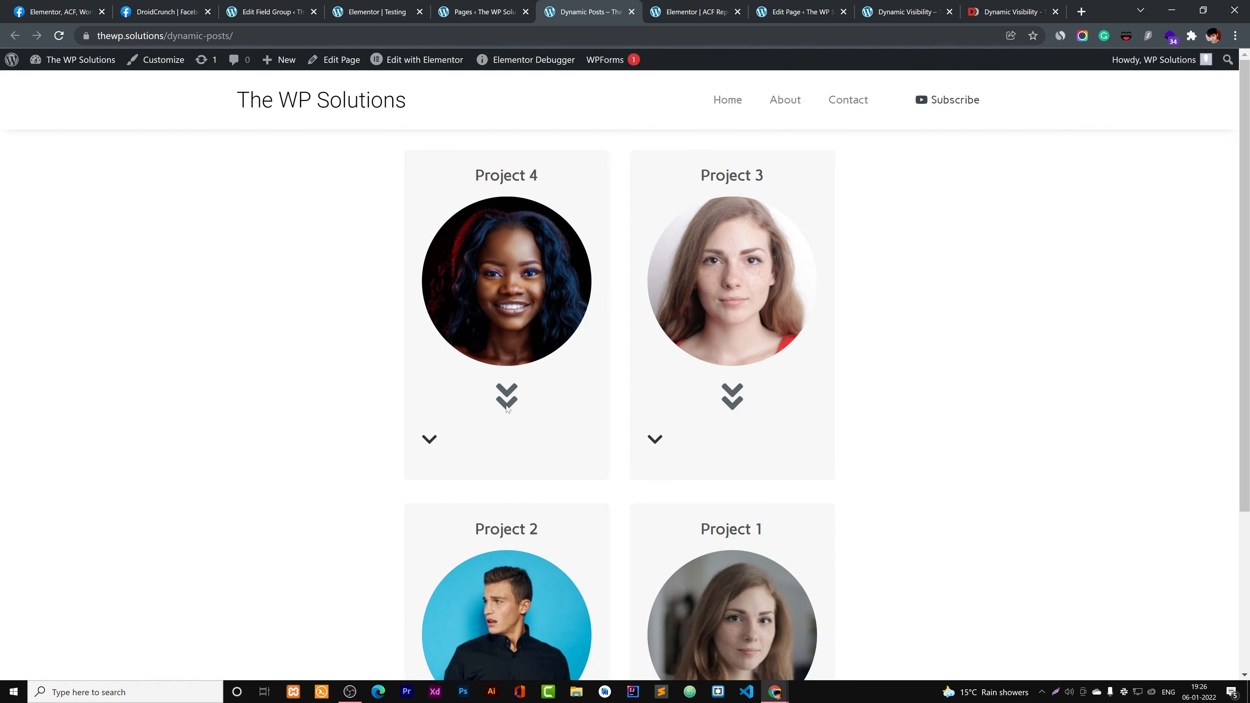
- Test the double-arrow icons on the Project 4 and Project 3 cards by showing and hiding their contact buttons
left_click(507, 398)
left_click(512, 403)
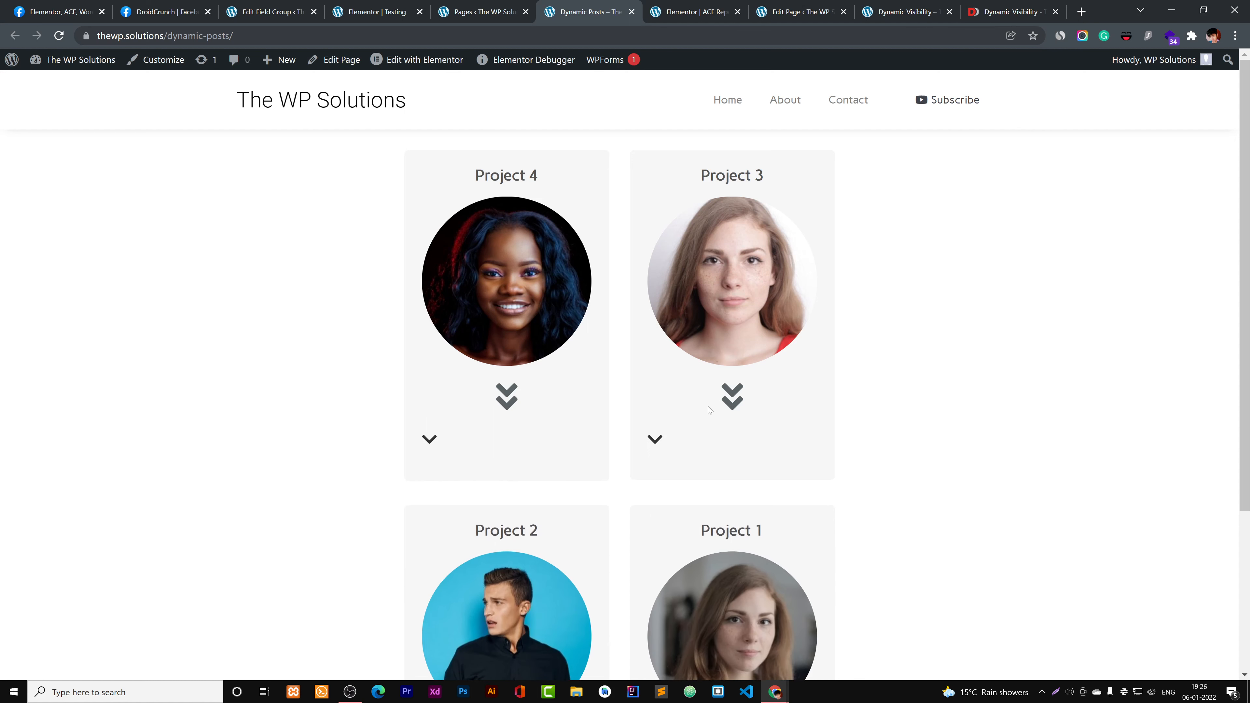
left_click(733, 401)
left_click(734, 403)
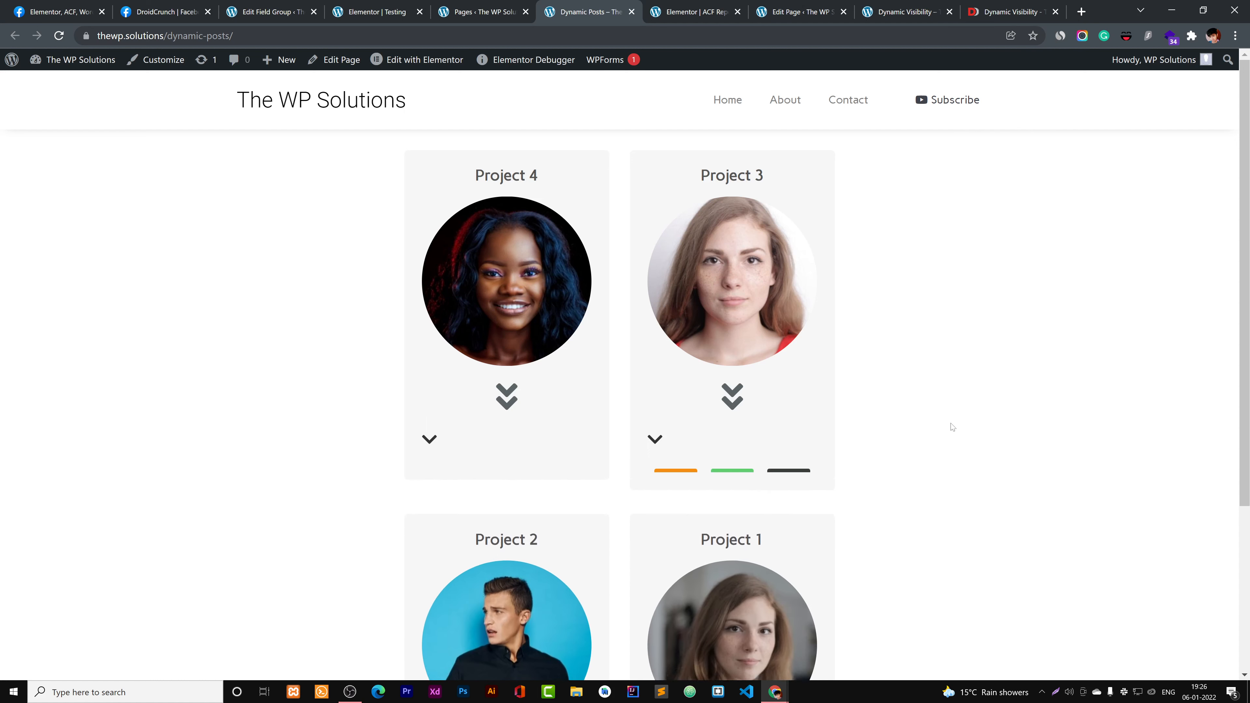
- Open the Dynamic Posts page in Elementor and bring up the Dynamic Posts widget's template settings
mouse_move(523, 64)
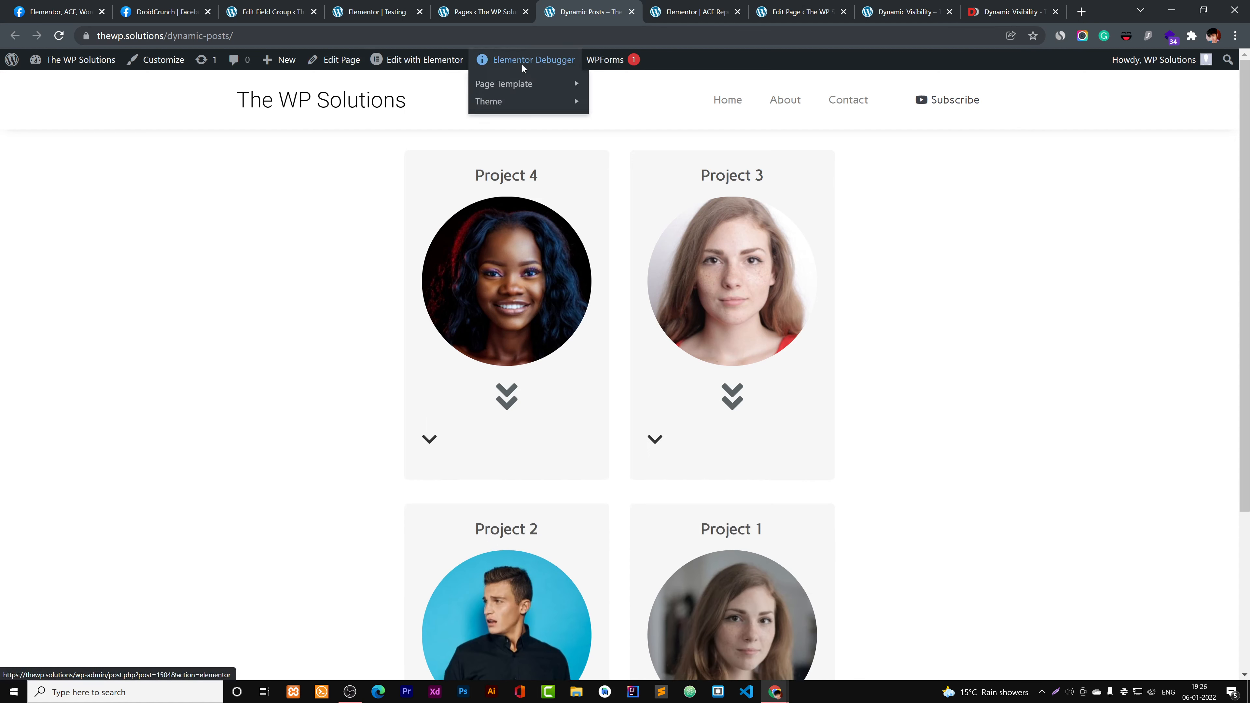
left_click(386, 59)
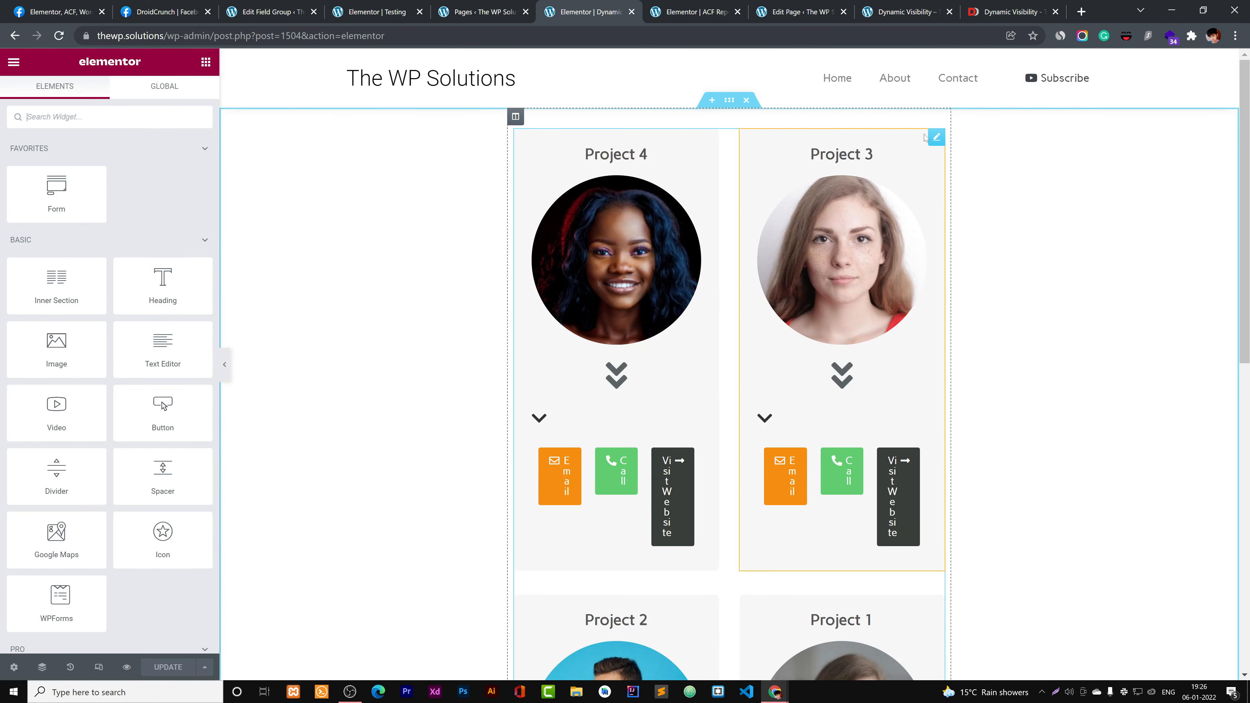
left_click(933, 135)
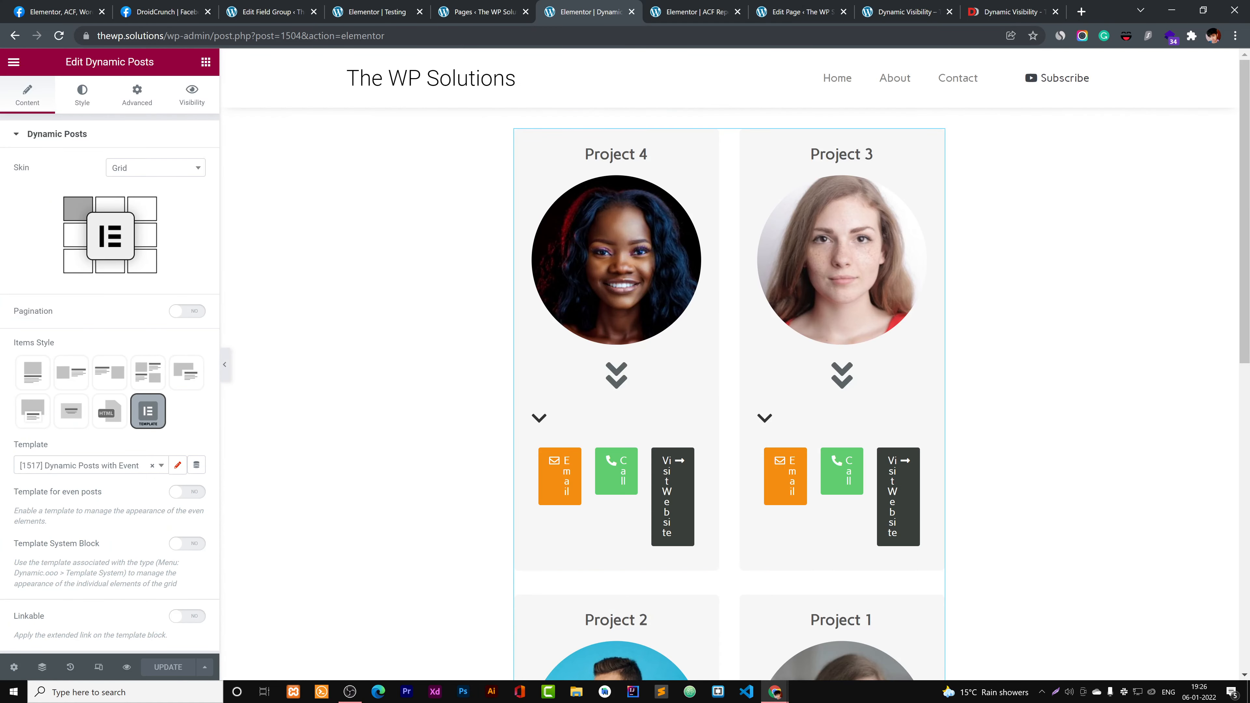
left_click_drag(87, 62, 163, 63)
scroll(167, 221, "down", 5)
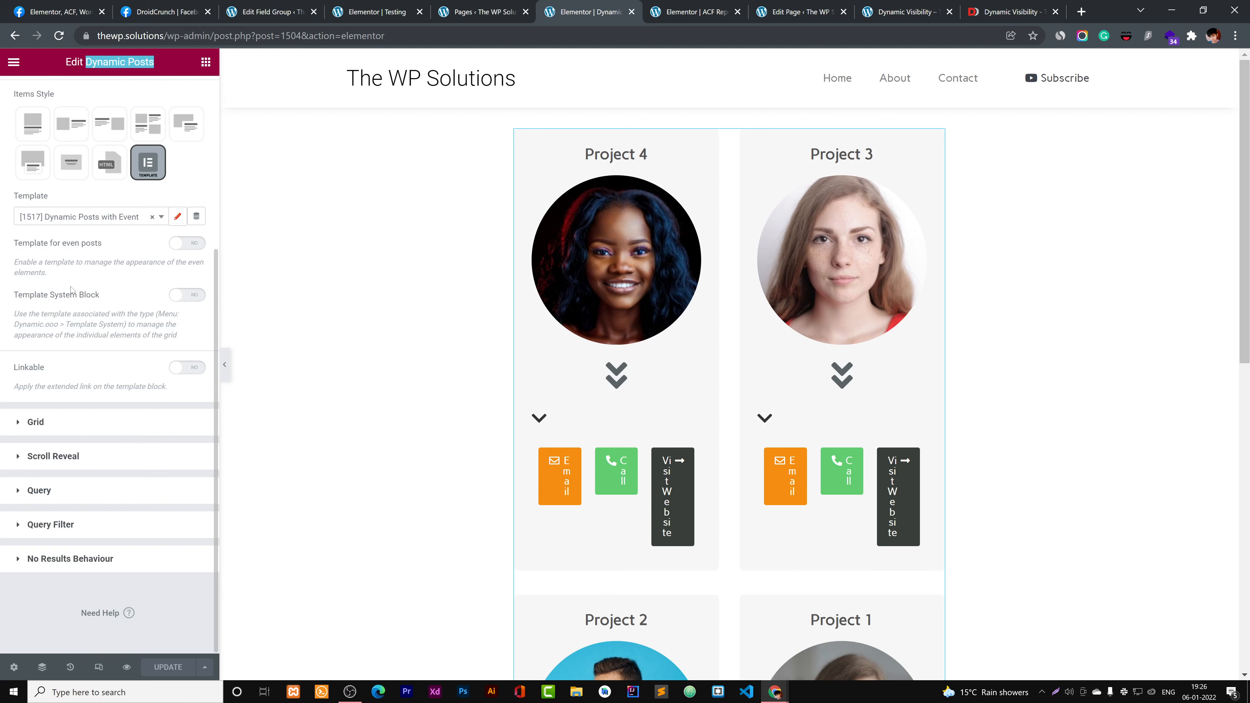
- Open the Dynamic Posts with Event template for editing from the widget's template setting
left_click(177, 219)
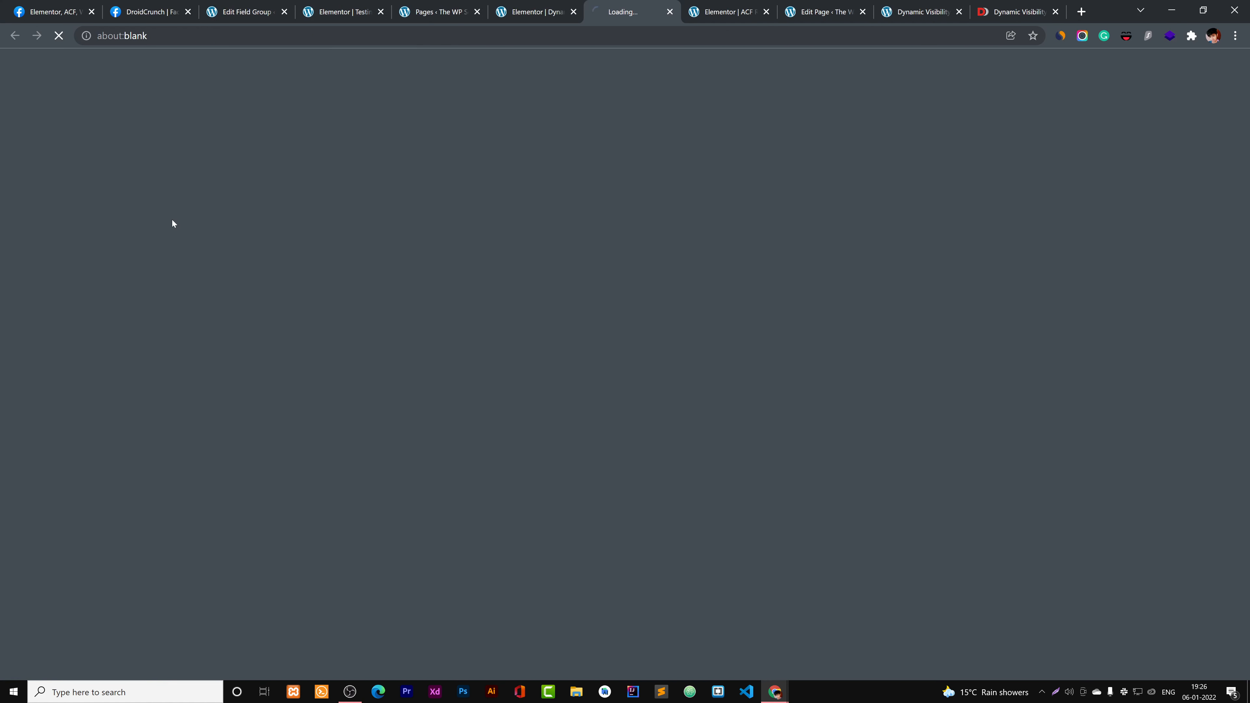
left_click(530, 4)
left_click(599, 4)
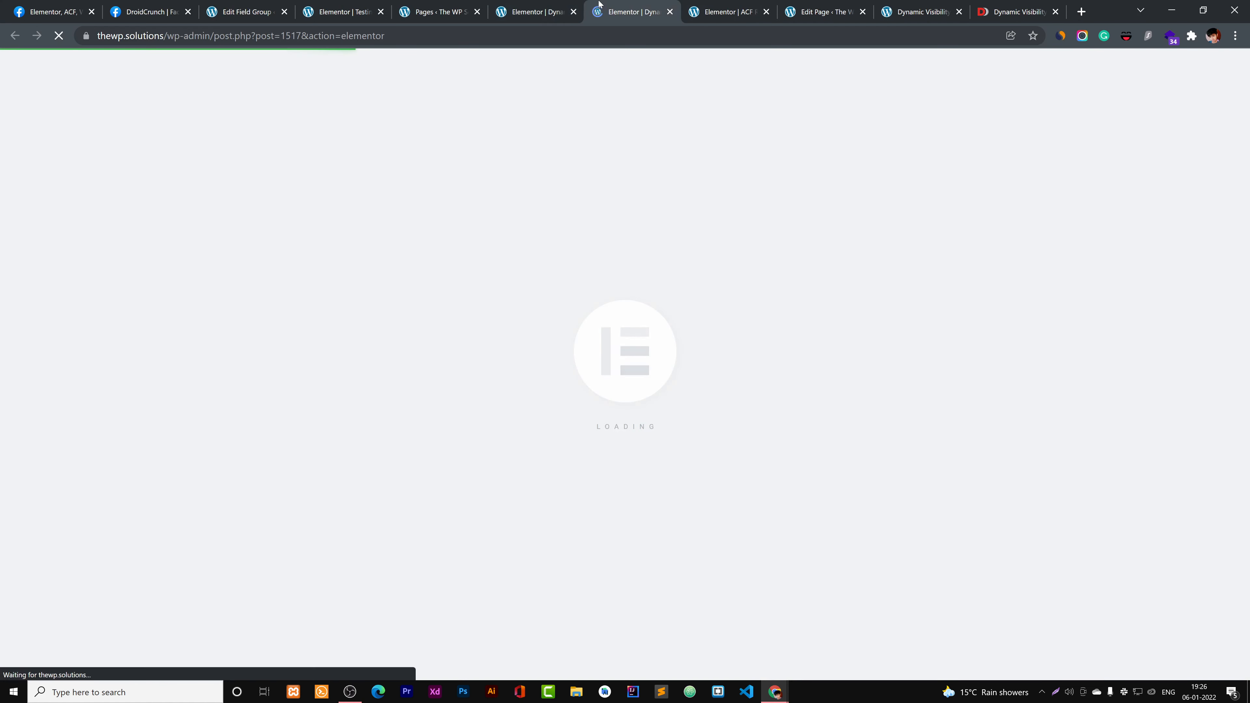
left_click(717, 8)
left_click(616, 9)
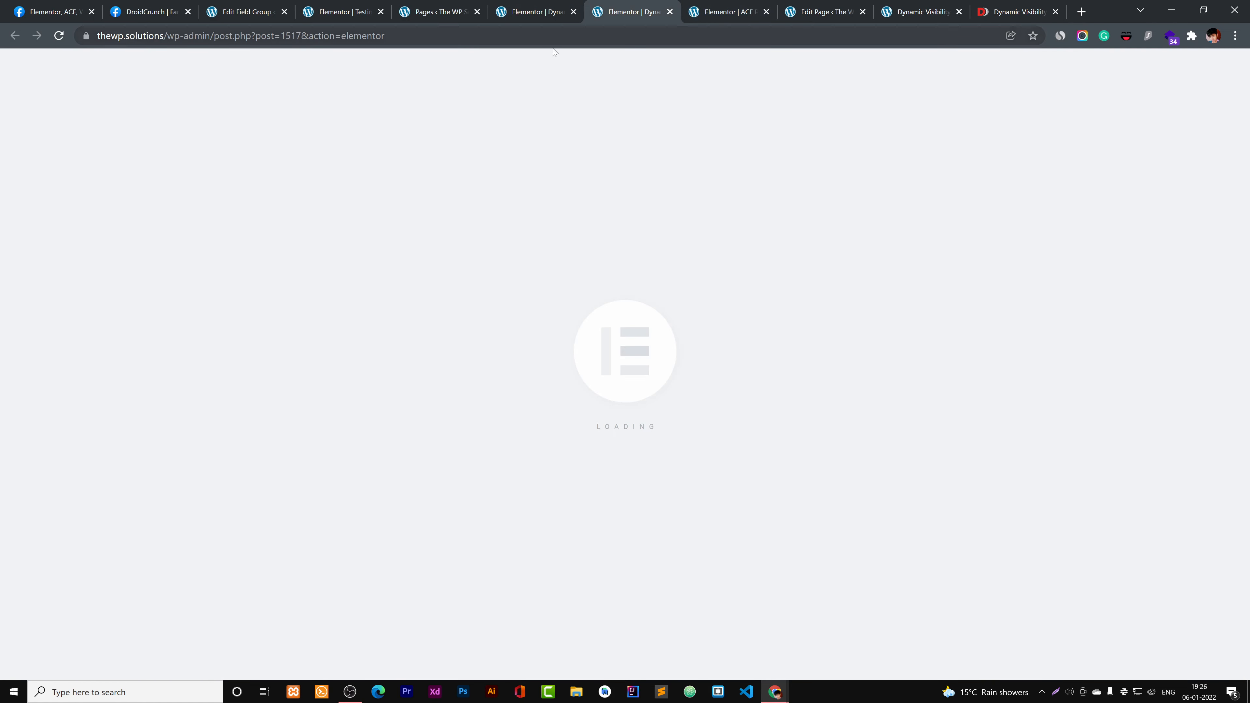
- Close the browser tabs for the ACF Repeater template, page editor, Dynamic Visibility page, Testing page, Pages list and field group
left_click(766, 12)
left_click(766, 12)
left_click(766, 12)
left_click(566, 12)
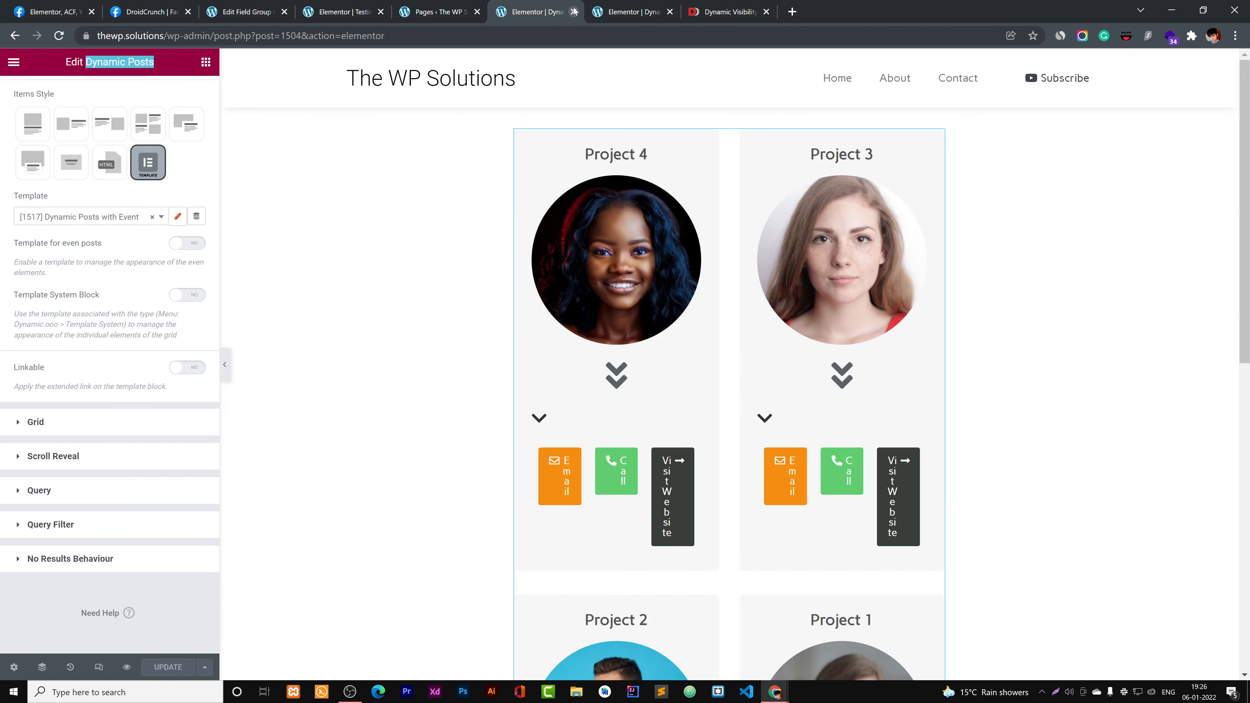
left_click(433, 11)
left_click(381, 12)
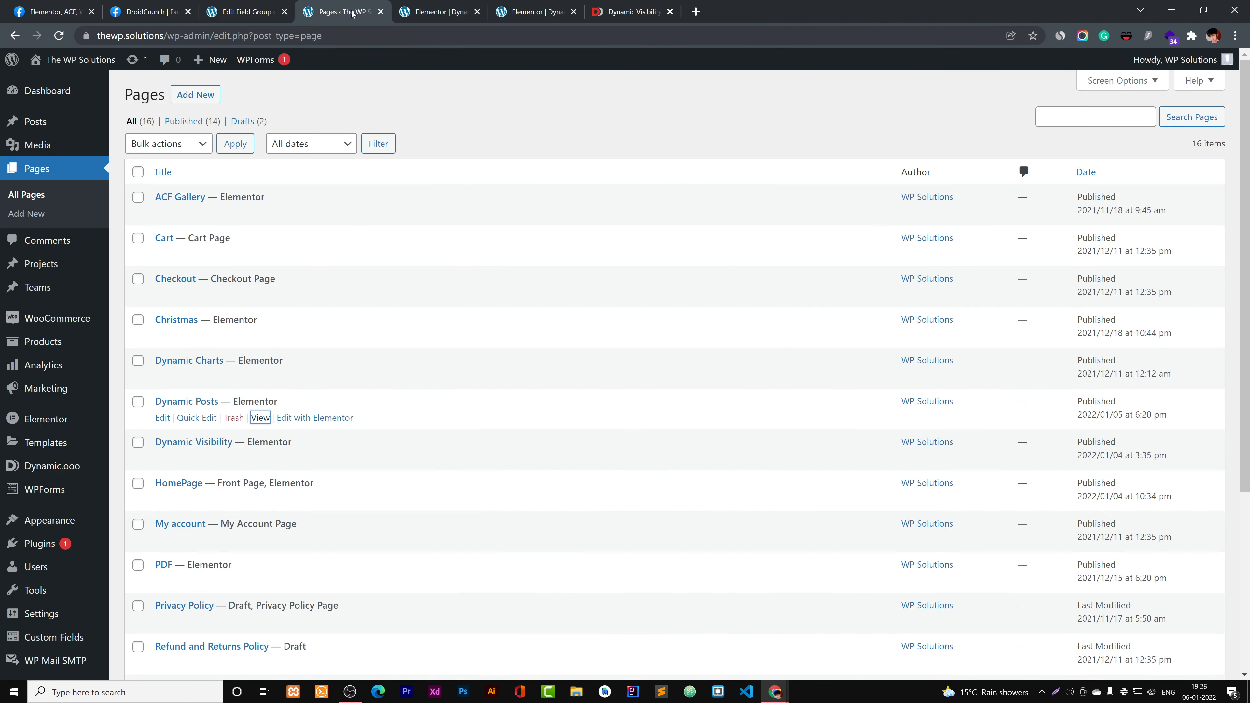
left_click(381, 12)
left_click(239, 5)
left_click(284, 12)
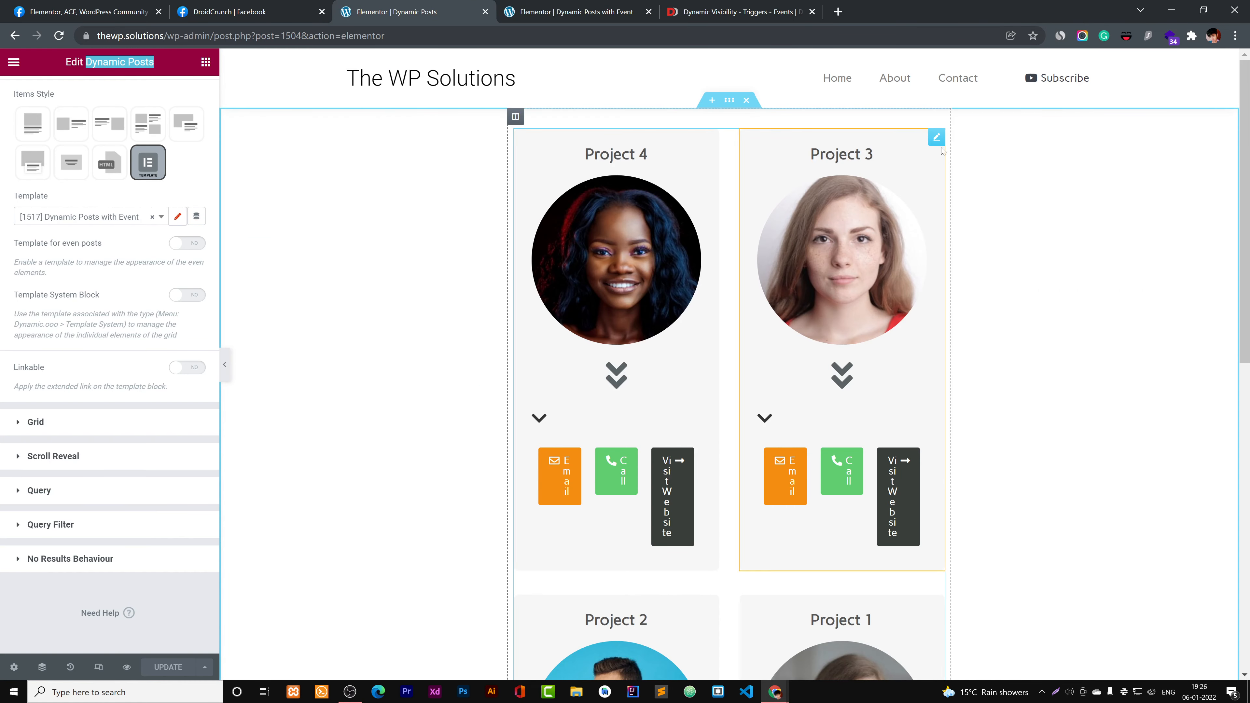
- Look over the project cards on the Dynamic Posts page and switch to the Dynamic Posts with Event template
scroll(843, 605, "down", 3)
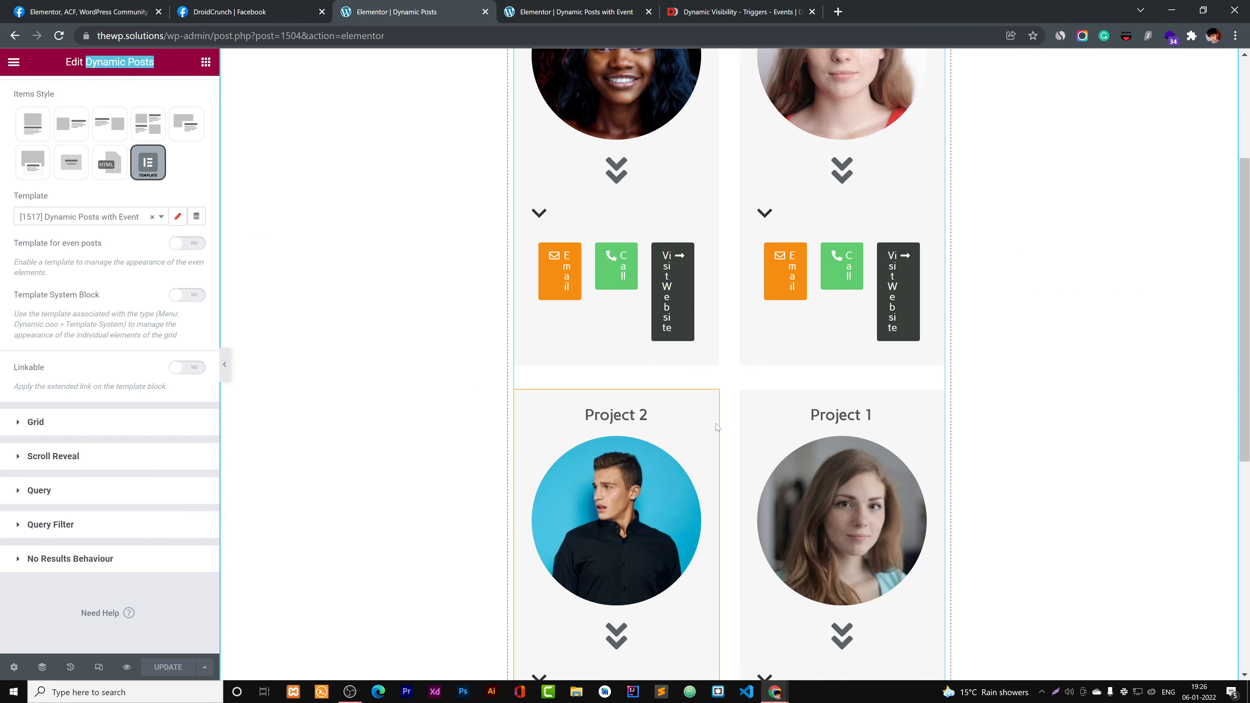
scroll(843, 605, "up", 3)
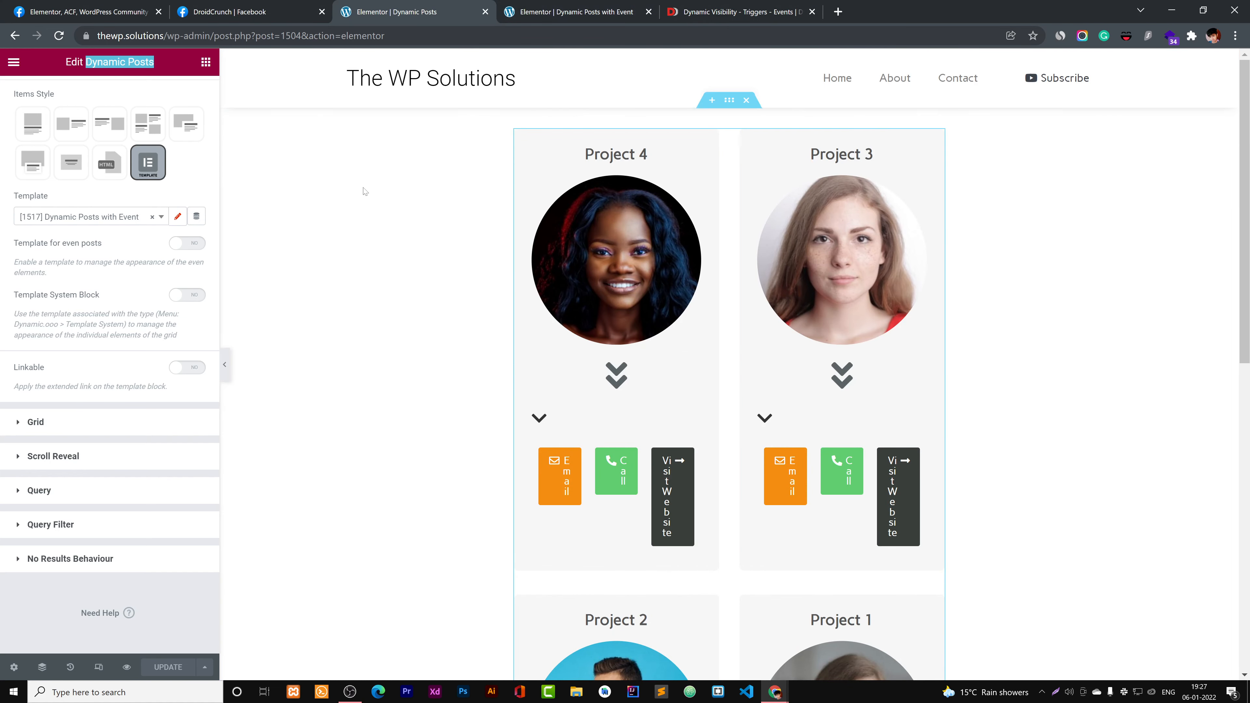
key("ctrl+Tab")
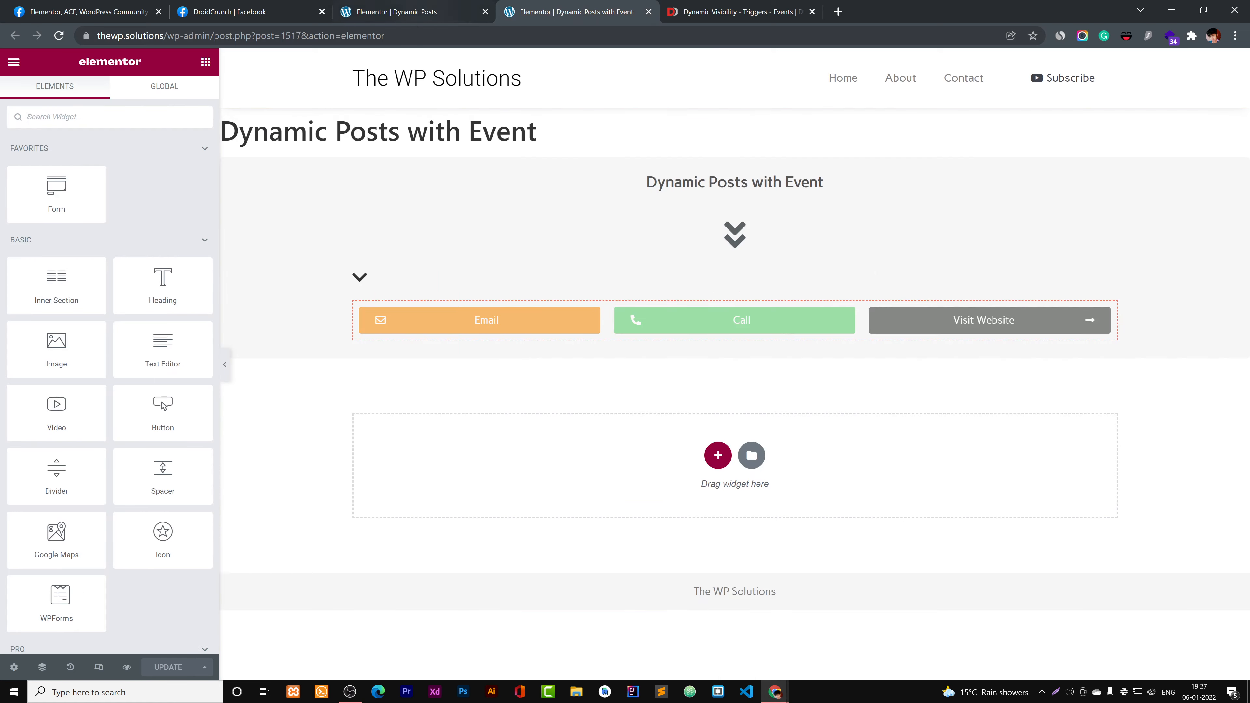
- Open the site's wp-admin dashboard in a new tab and place that tab before the Dynamic Posts editor
left_click_drag(214, 36, 508, 59)
key("Left")
key("shift+Home")
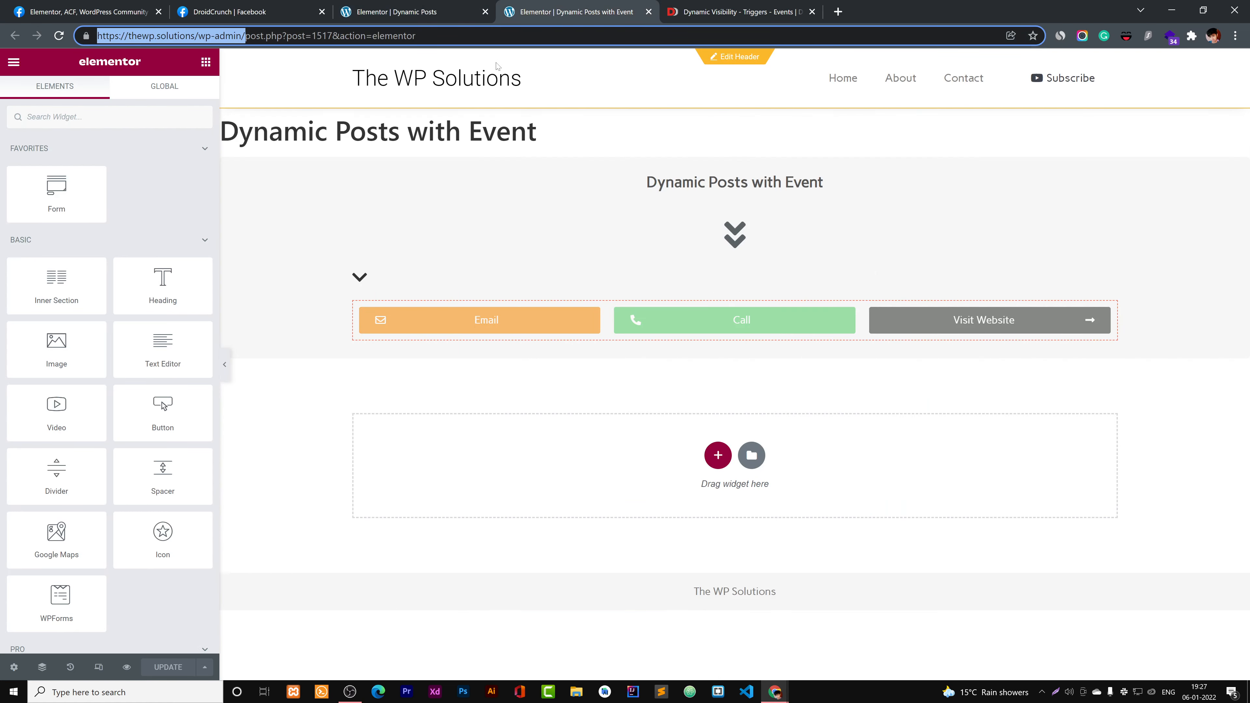
key("ctrl+x")
right_click(572, 13)
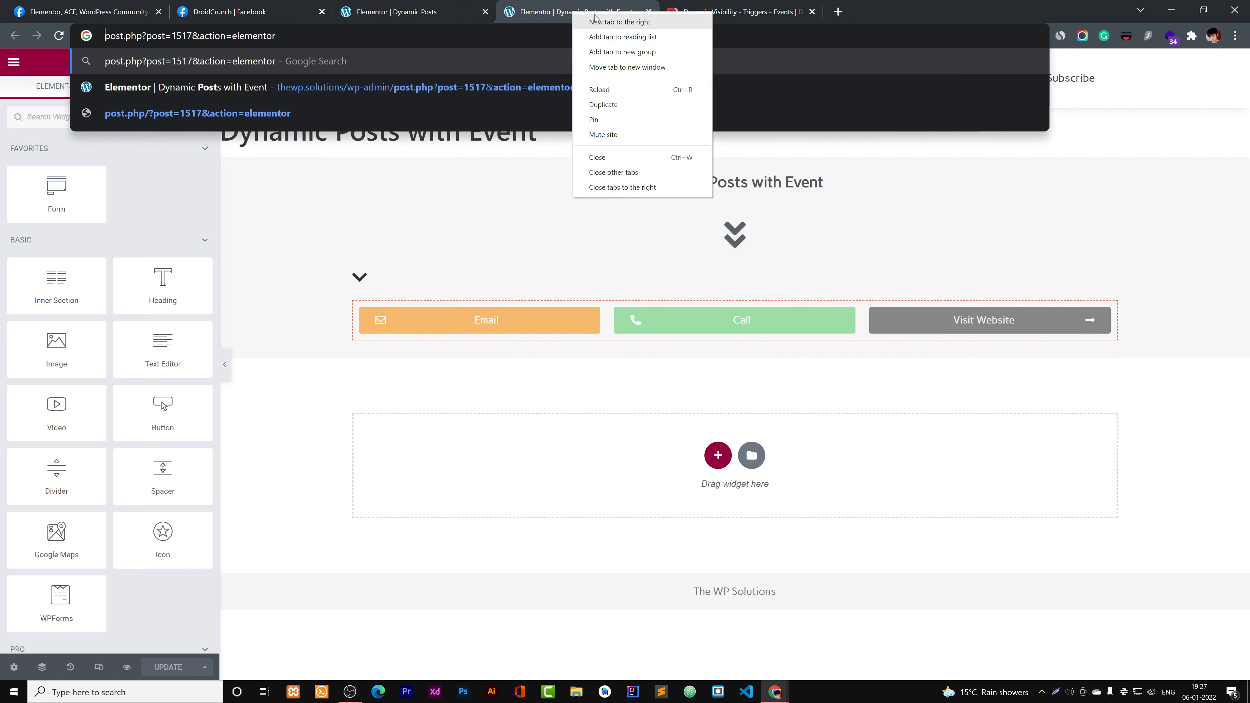
left_click(595, 18)
key("ctrl+v")
key("Return")
left_click_drag(738, 11, 415, 11)
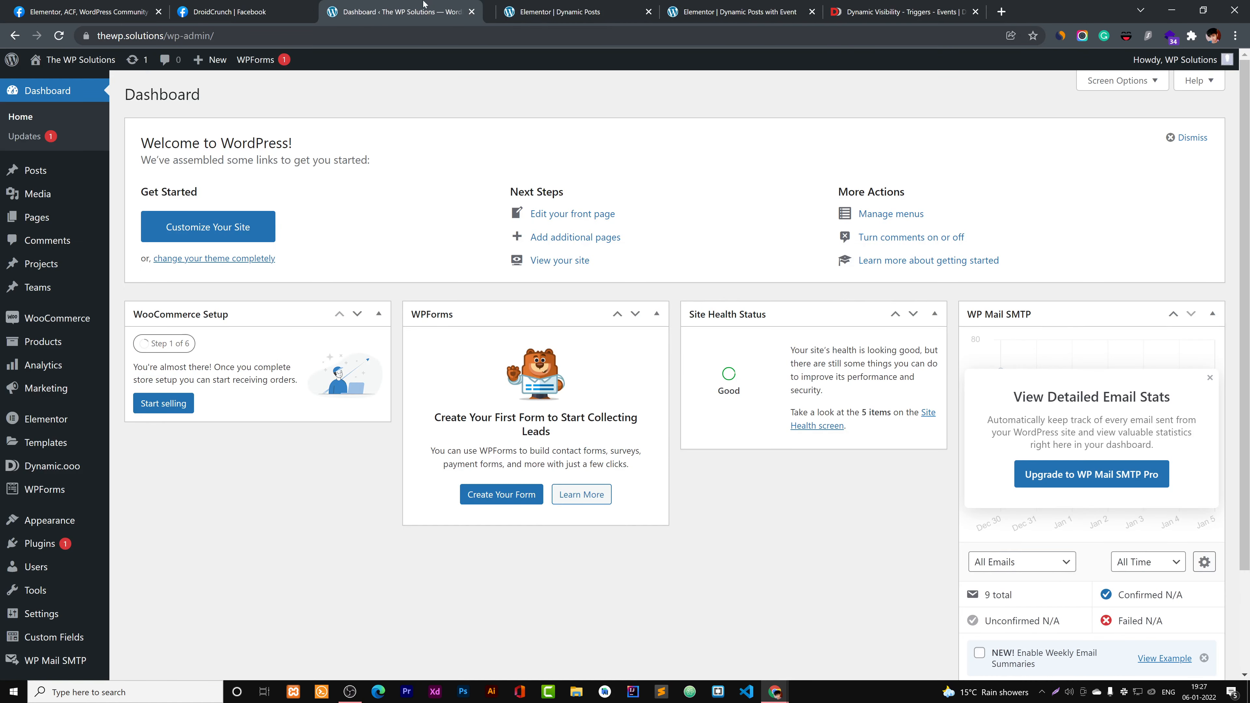
- Open Project 1 from the Projects list and examine its Email, Website and Telephone fields
left_click(79, 264)
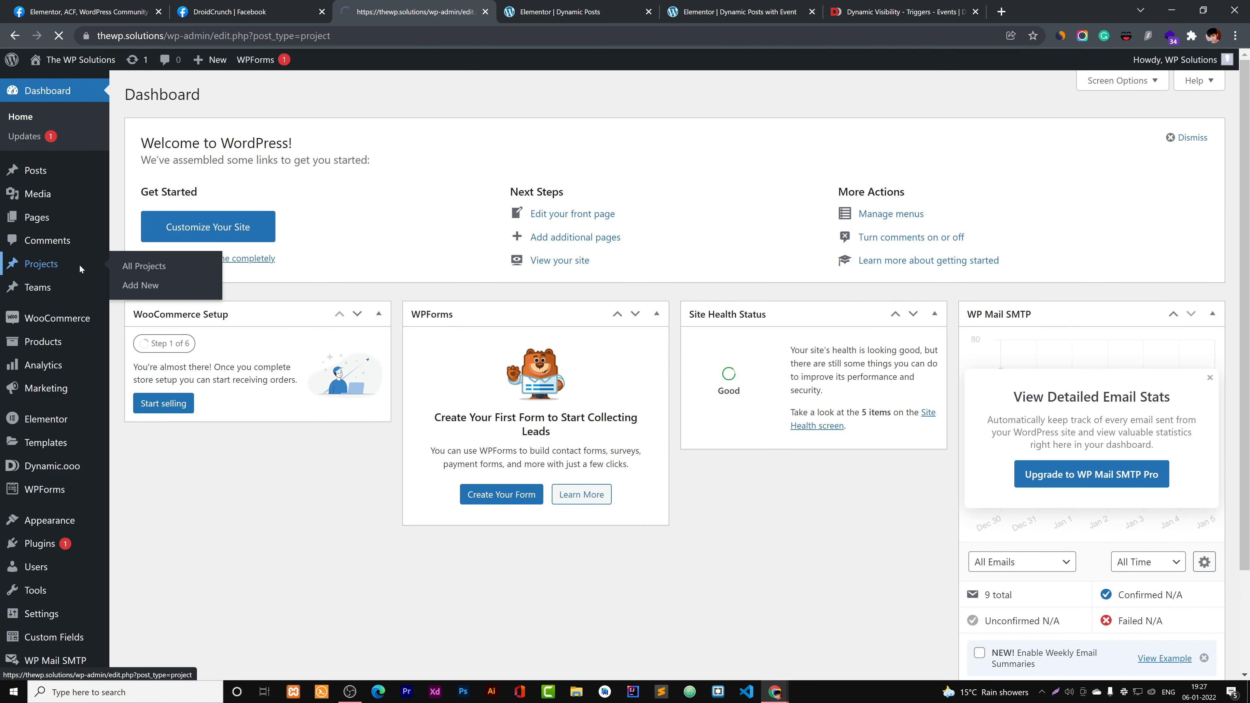
left_click(173, 320)
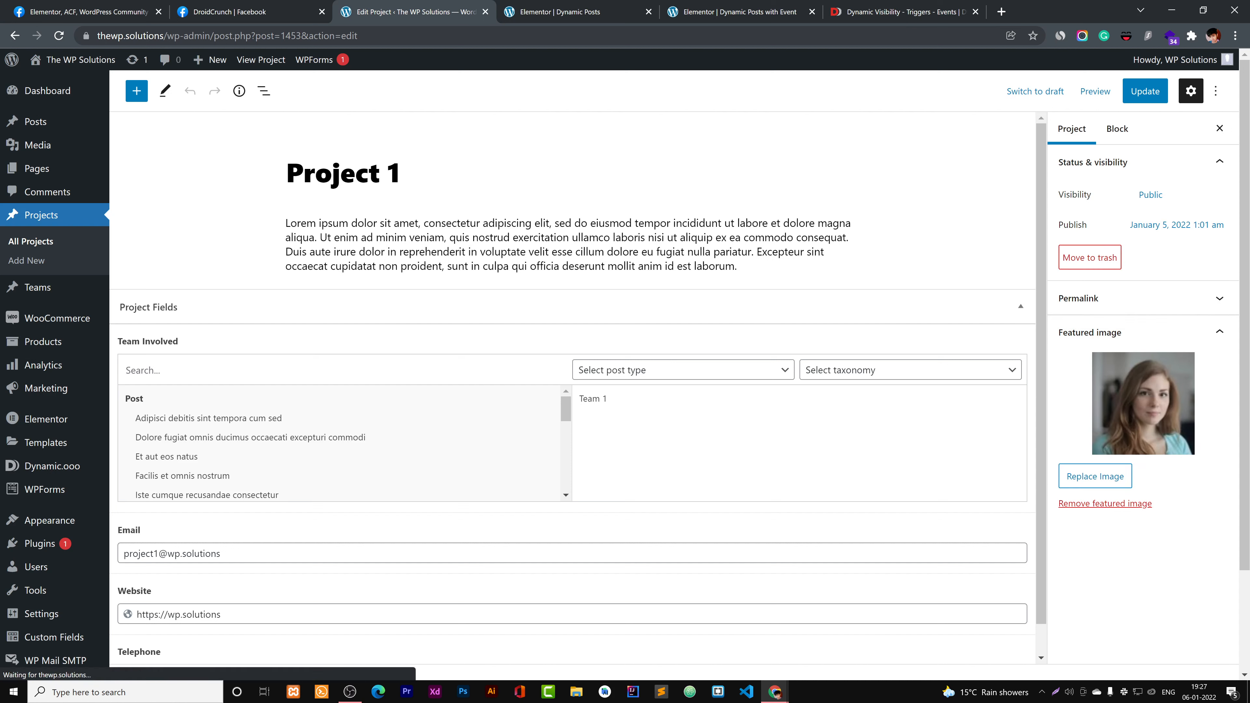
scroll(254, 454, "down", 3)
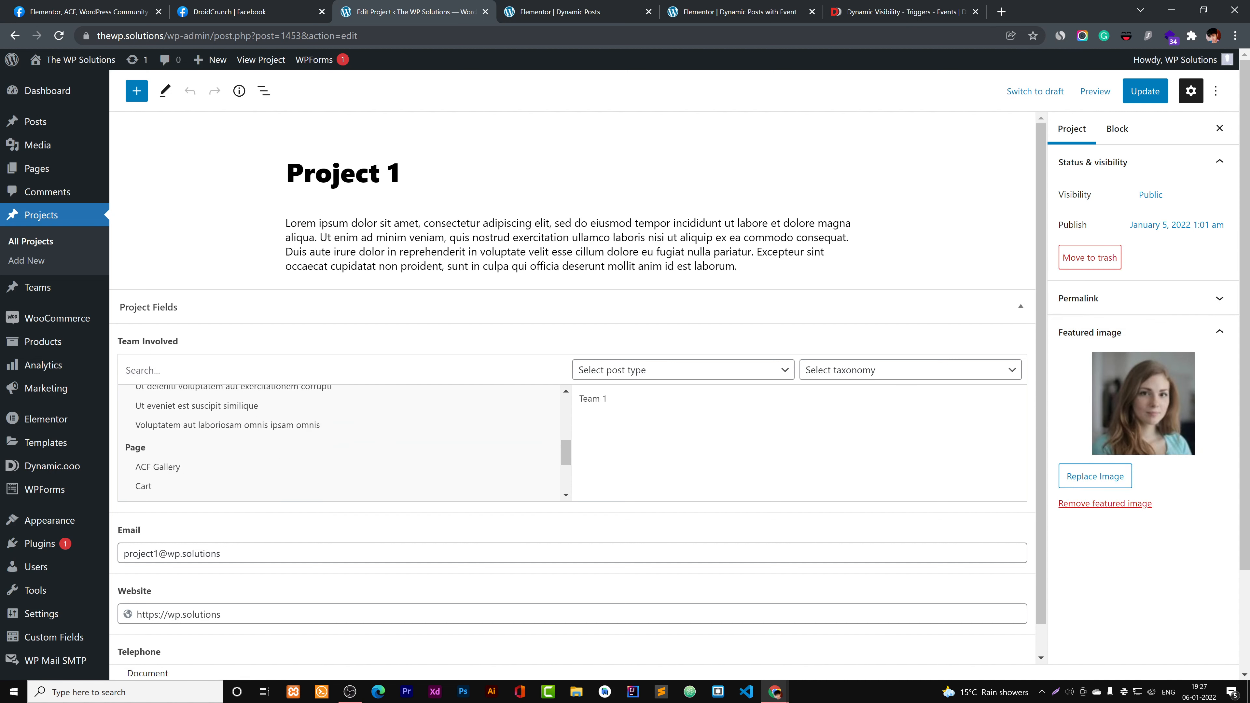
key("Tab")
left_click_drag(227, 615, 101, 614)
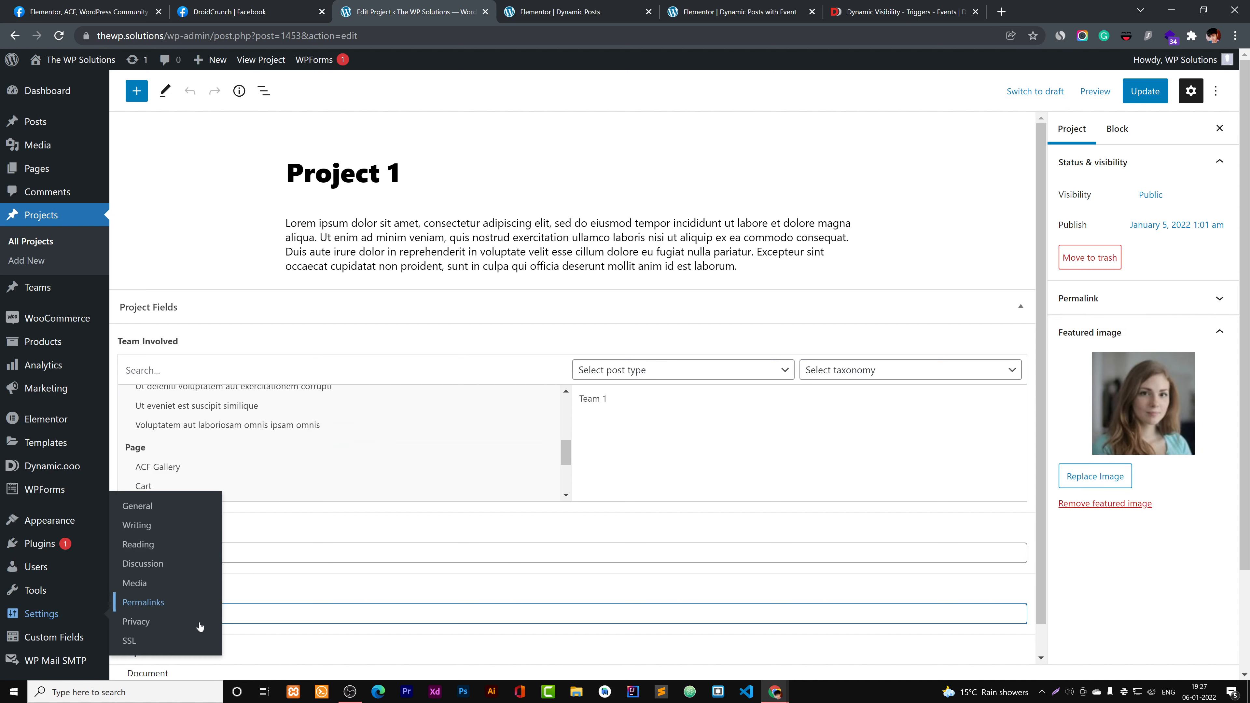
left_click(284, 653)
key("ctrl+a")
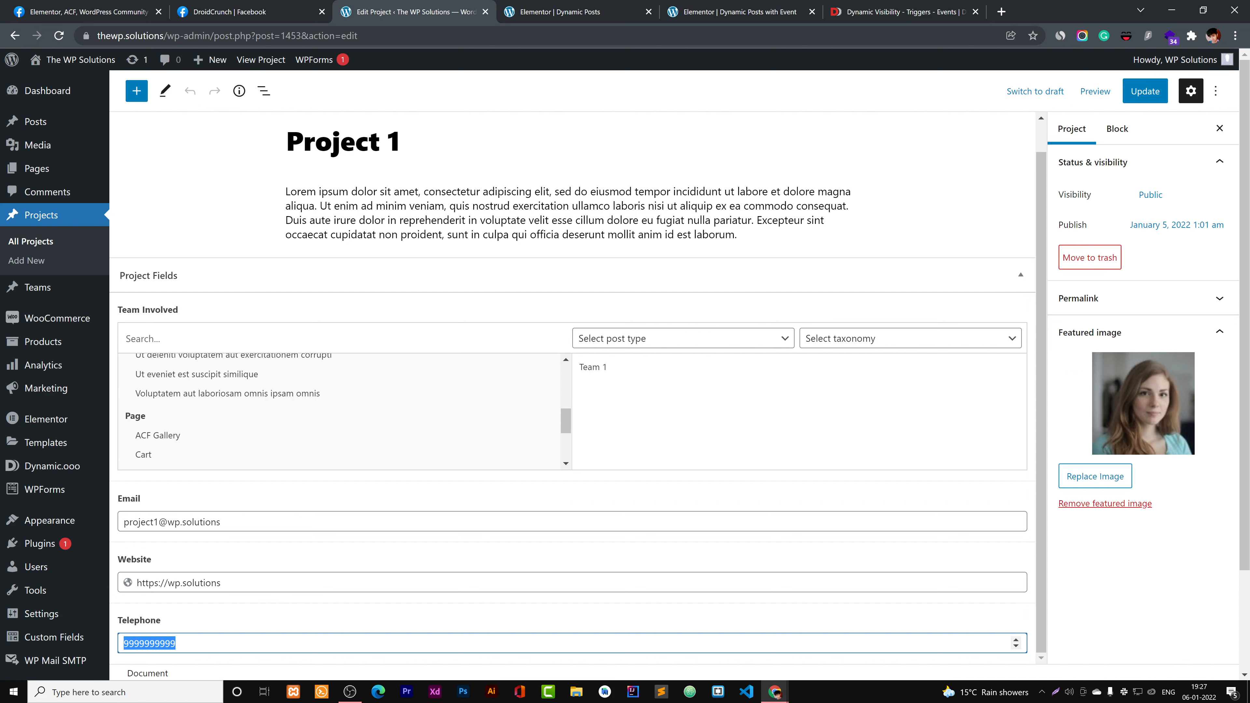
key("shift+Tab")
key("shift+Tab")
scroll(374, 327, "up", 1)
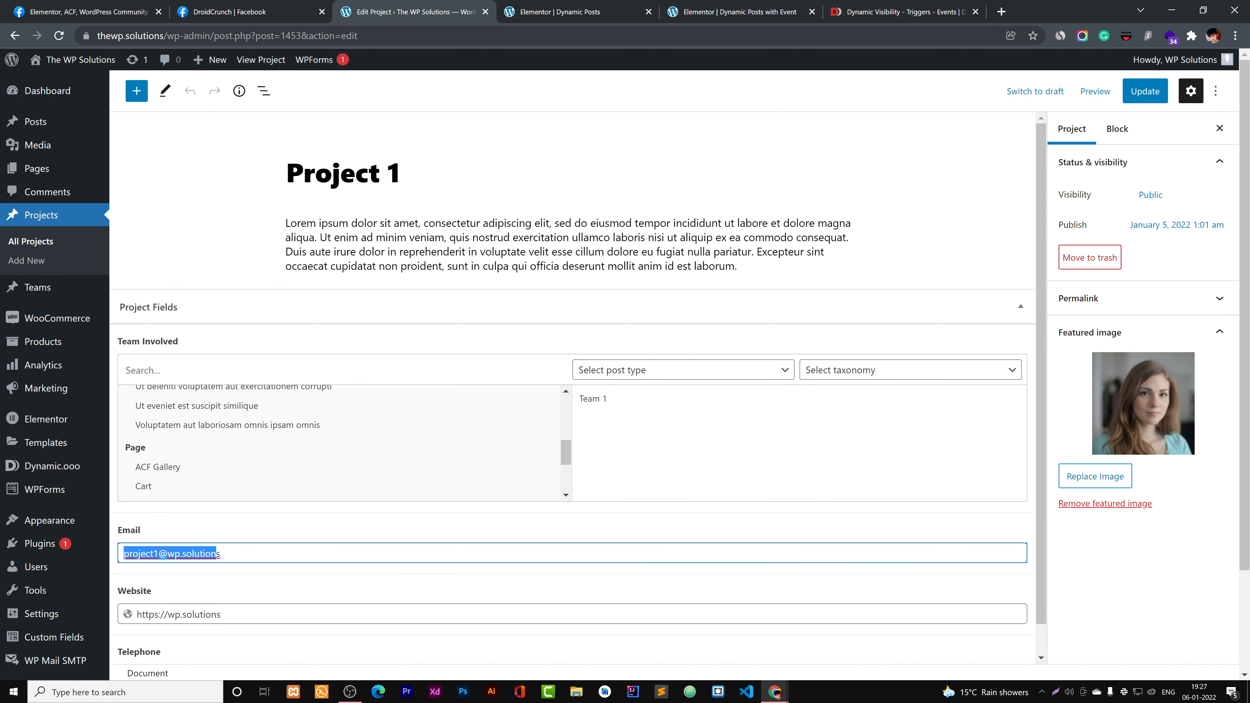
- Return to the Dynamic Posts with Event template and examine its heading, featured image, double-arrow icon and inner section settings
left_click(375, 238)
left_click(842, 180)
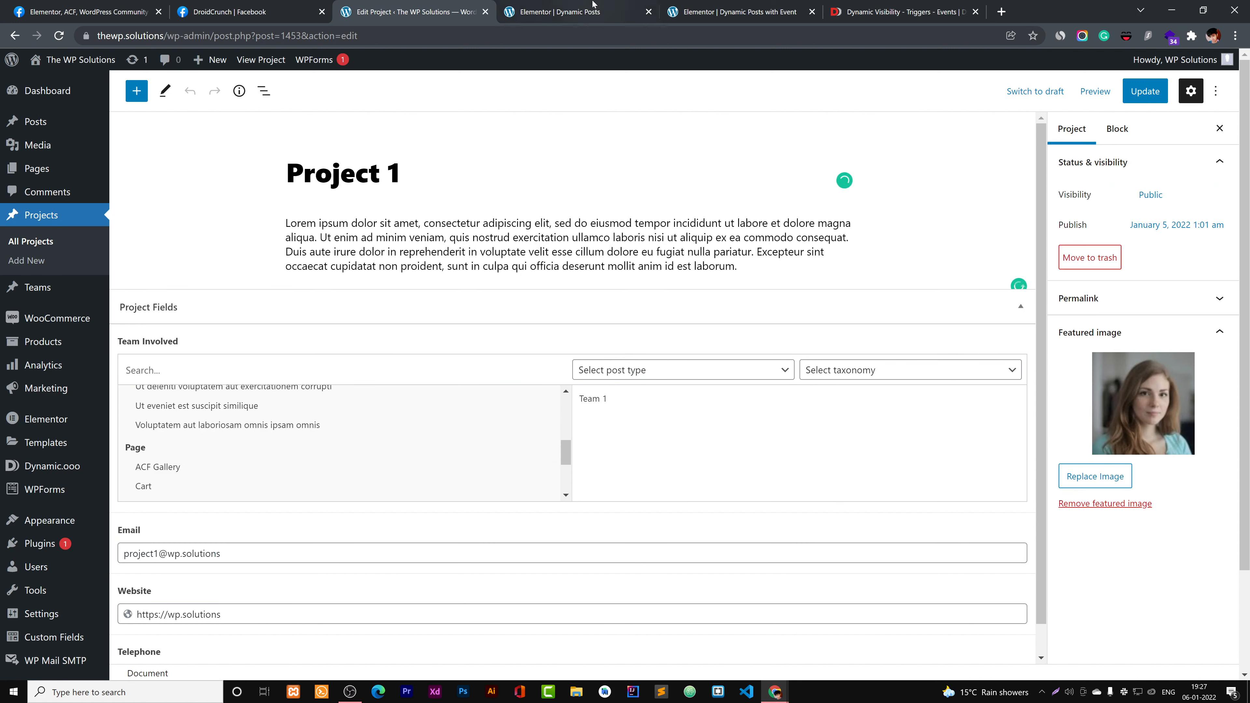
left_click(561, 11)
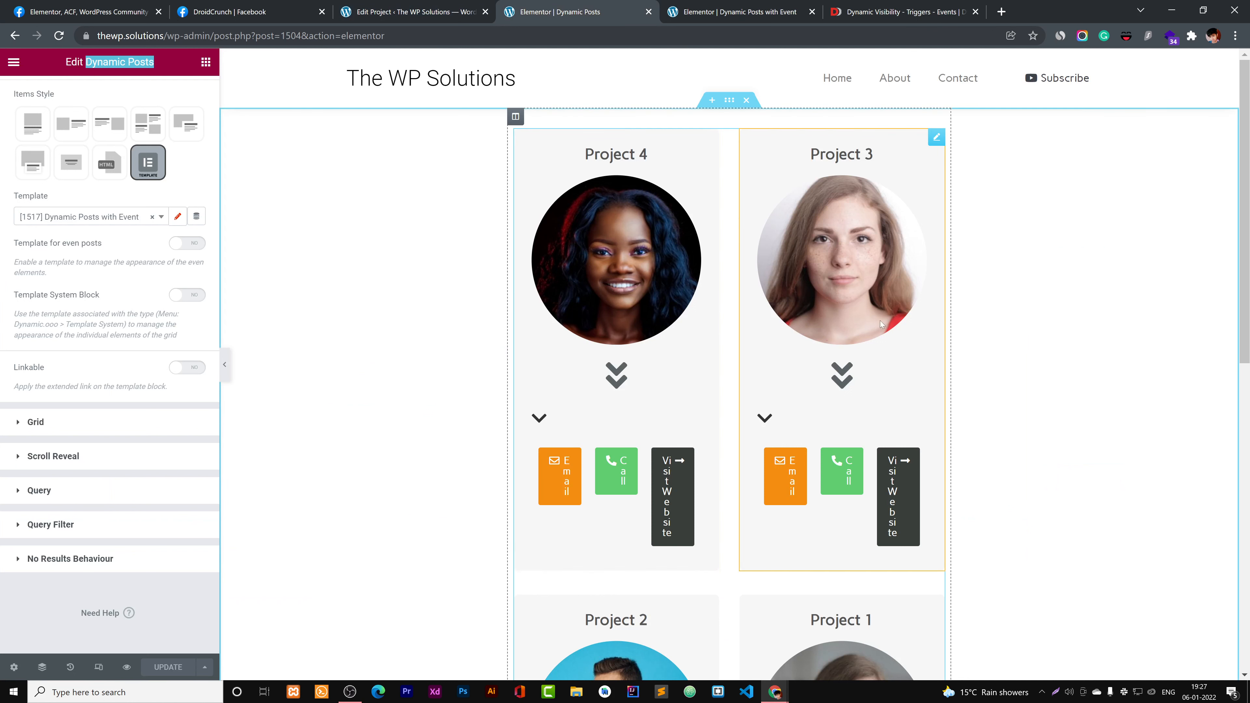
left_click(679, 14)
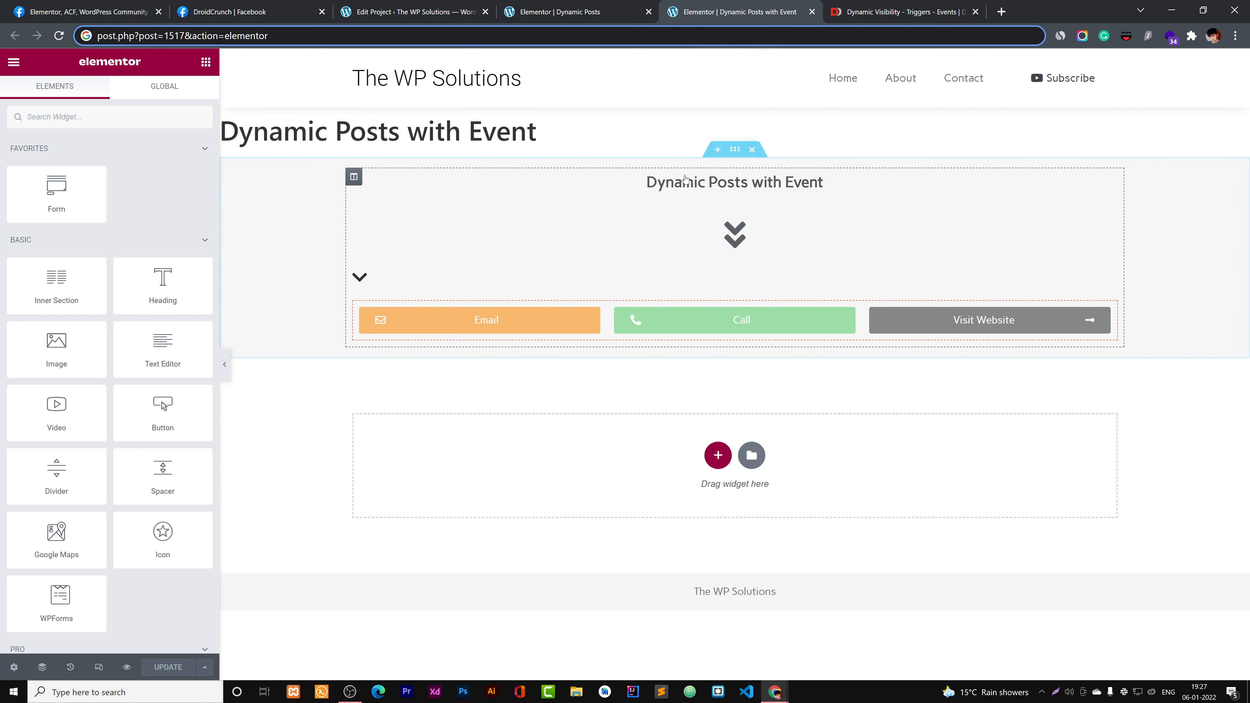
left_click(733, 181)
left_click(122, 188)
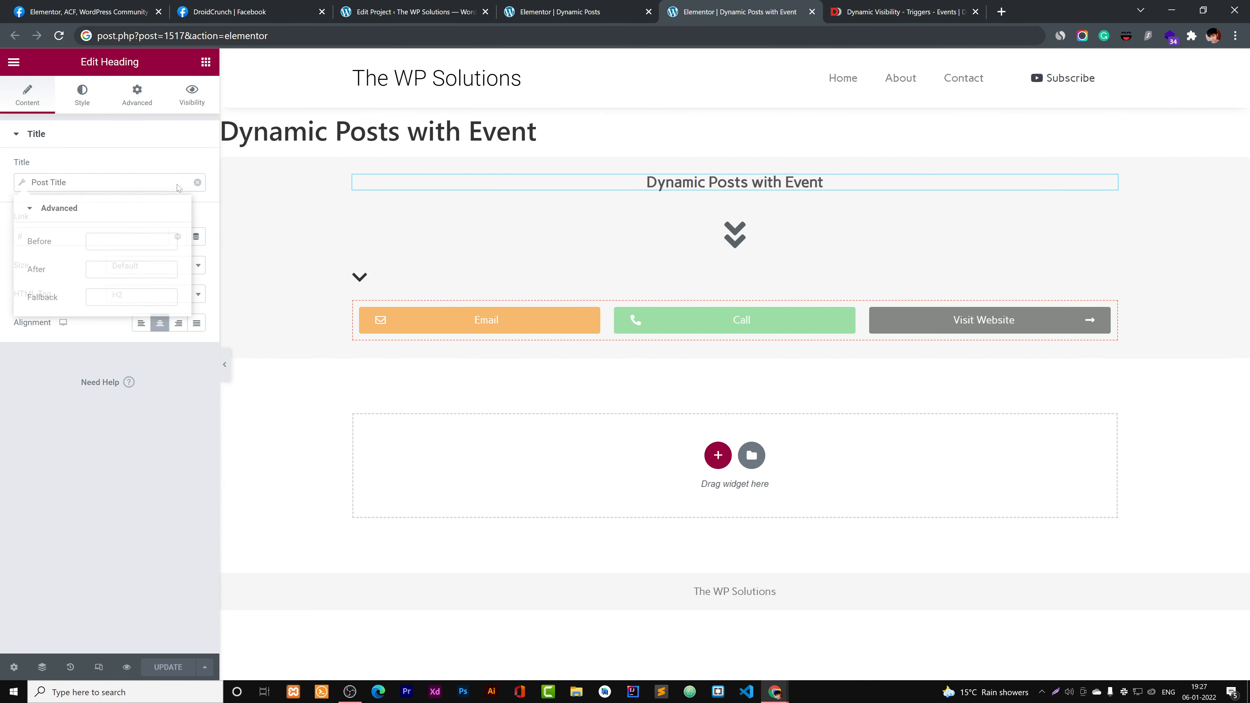
left_click(726, 210)
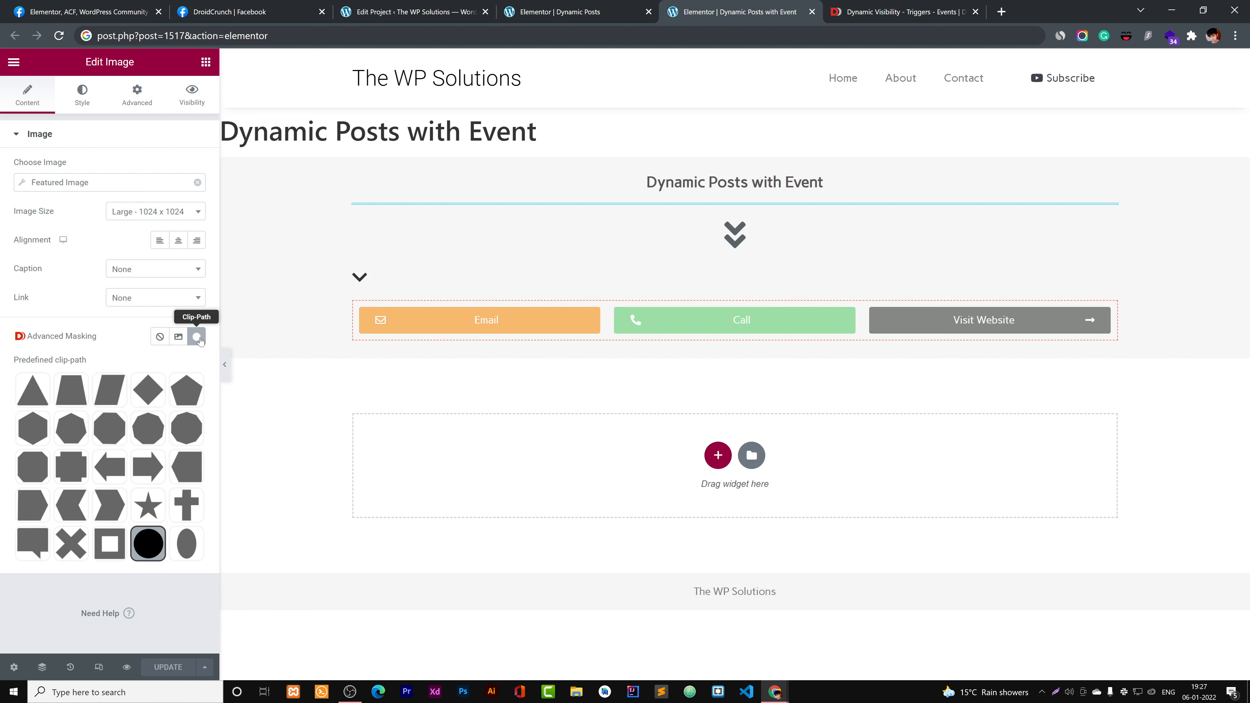
left_click(753, 241)
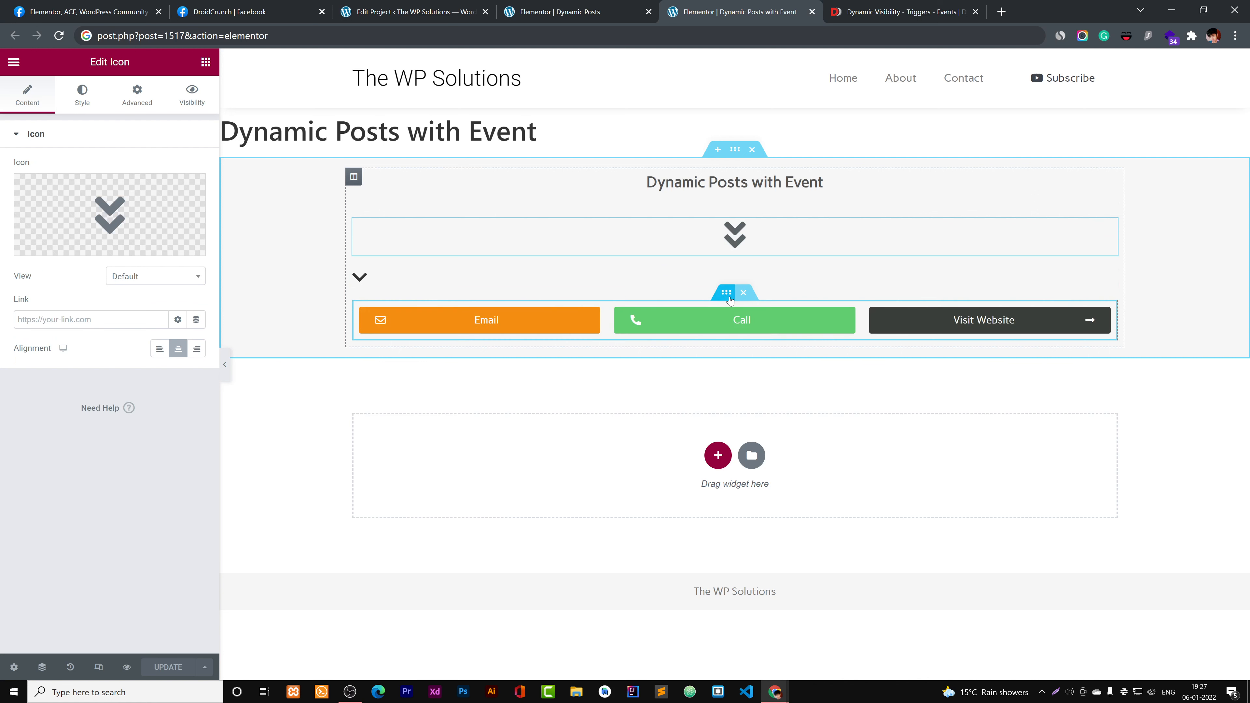
left_click(740, 304)
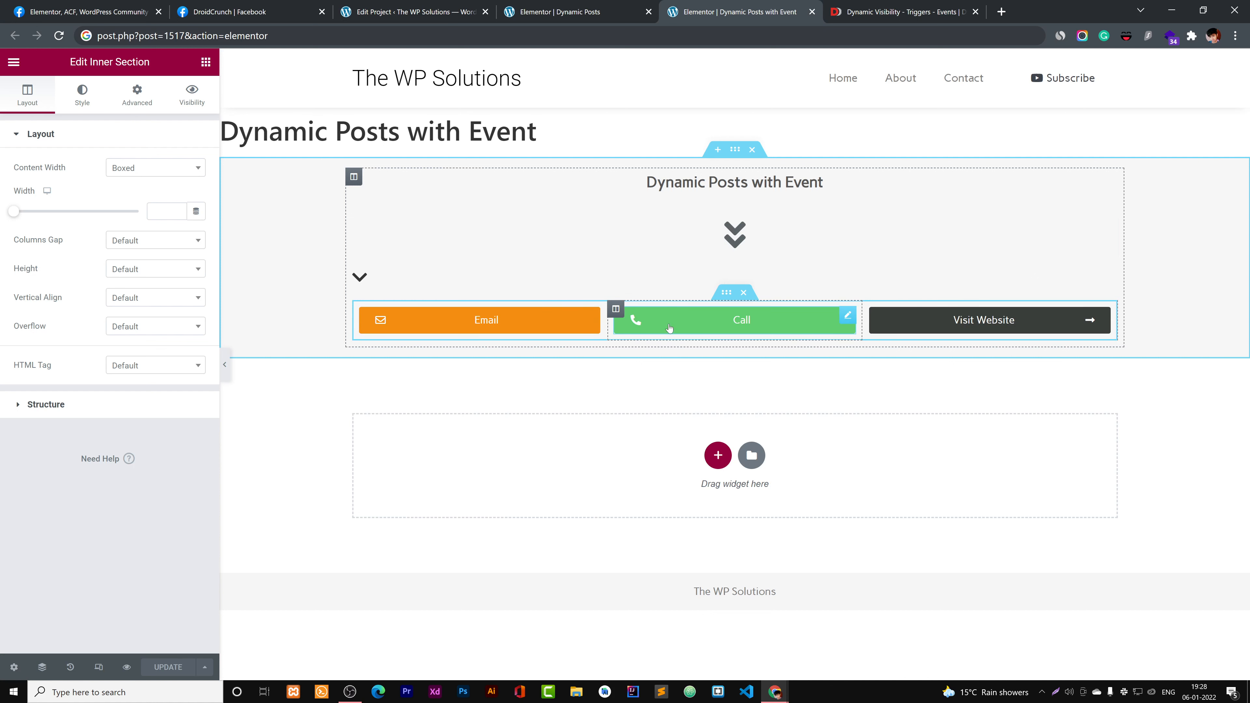
- Inspect the link tokens of the template's Email, Call and Visit Website buttons
left_click(510, 320)
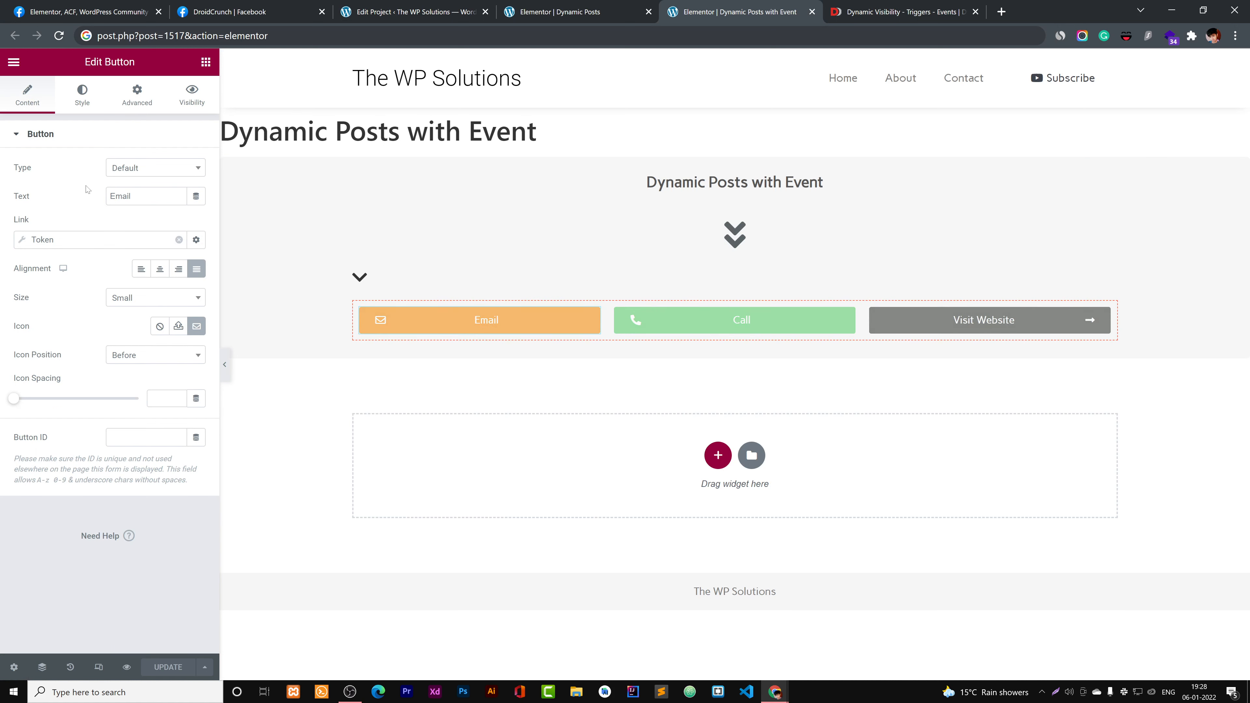
left_click(82, 241)
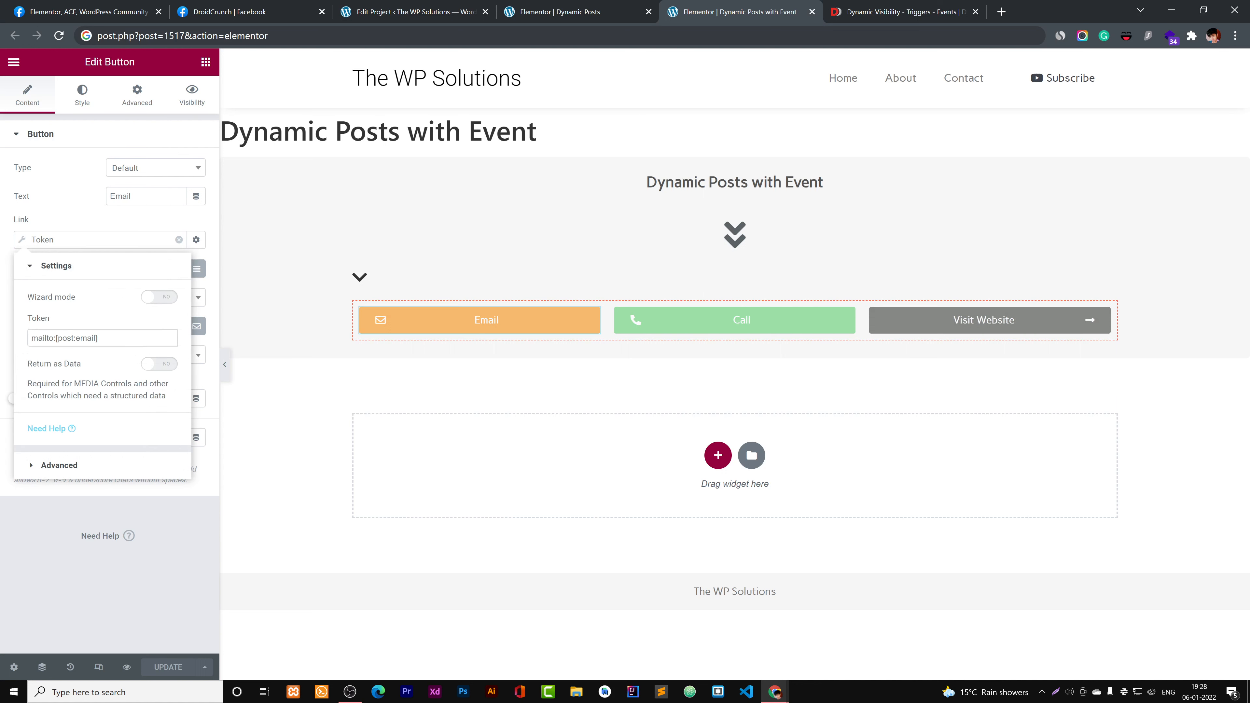
left_click_drag(100, 338, 9, 327)
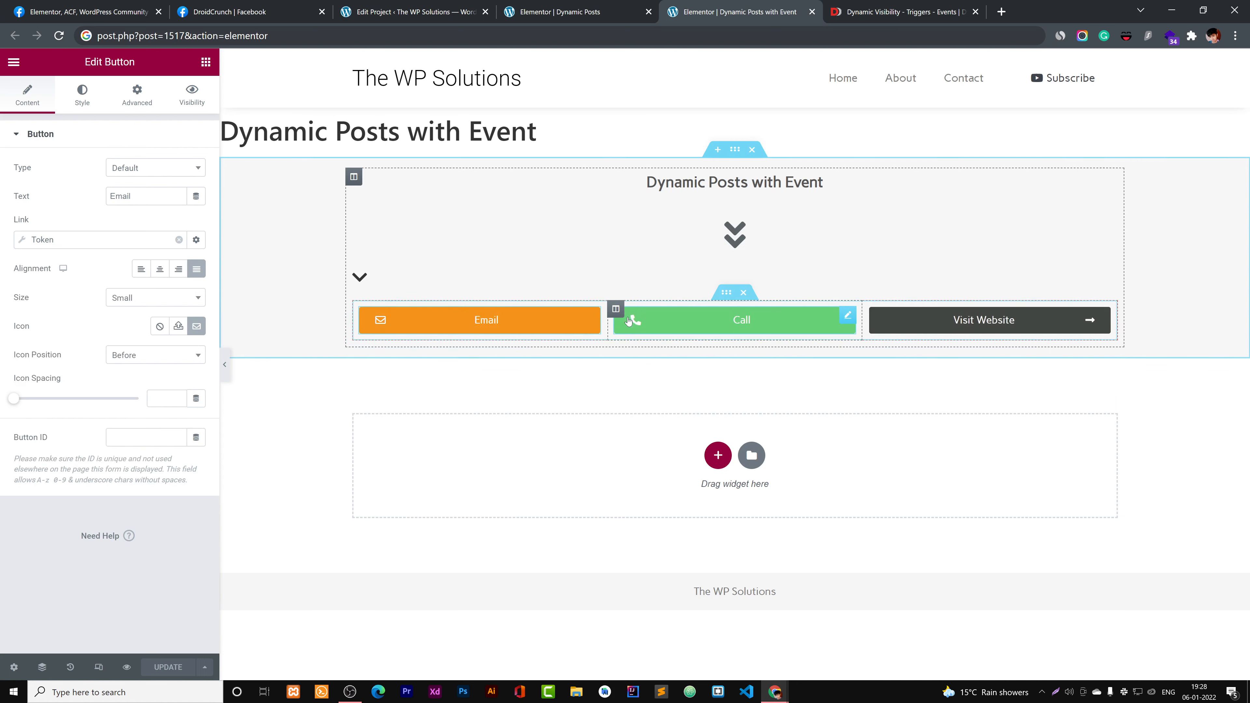
left_click(55, 240)
left_click(734, 320)
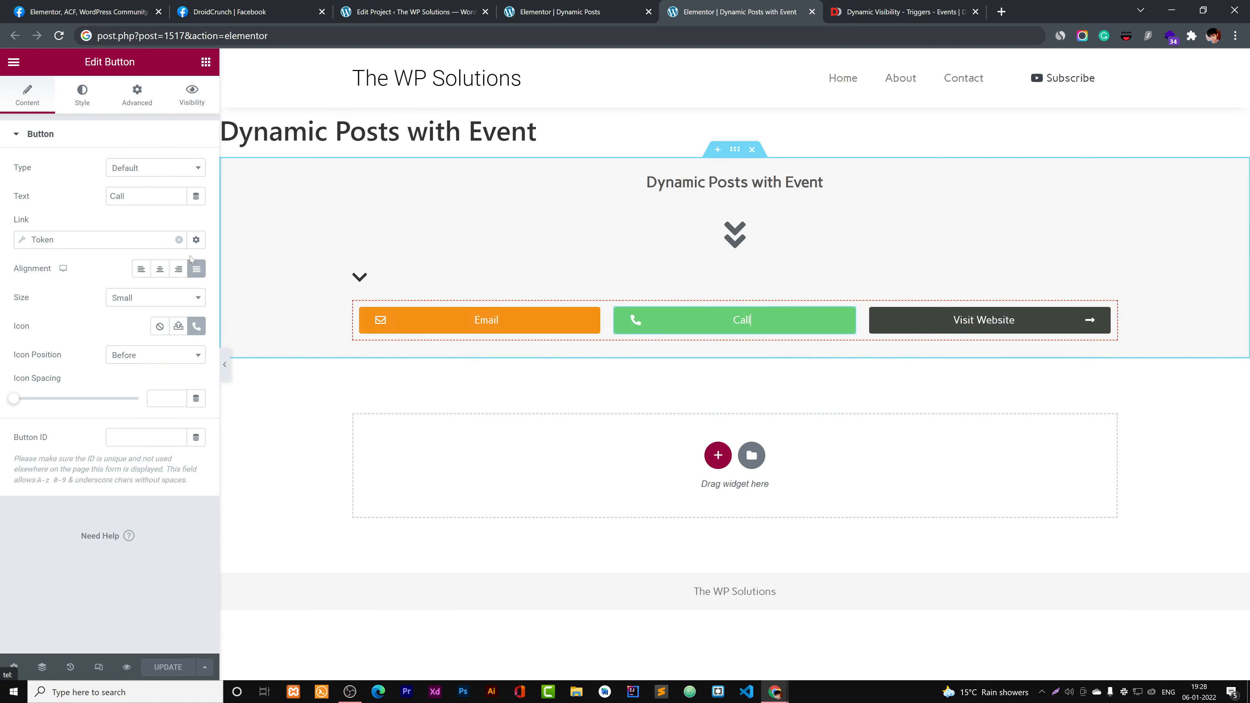
left_click(70, 241)
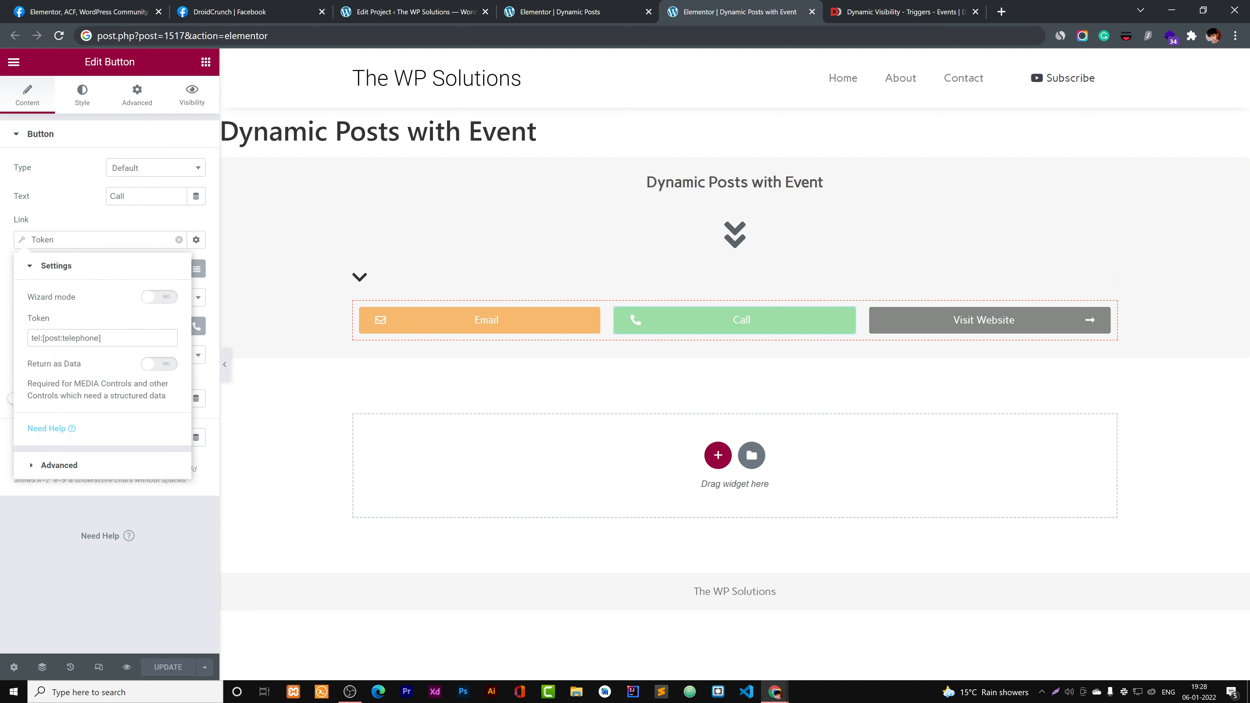
left_click(983, 320)
left_click(56, 240)
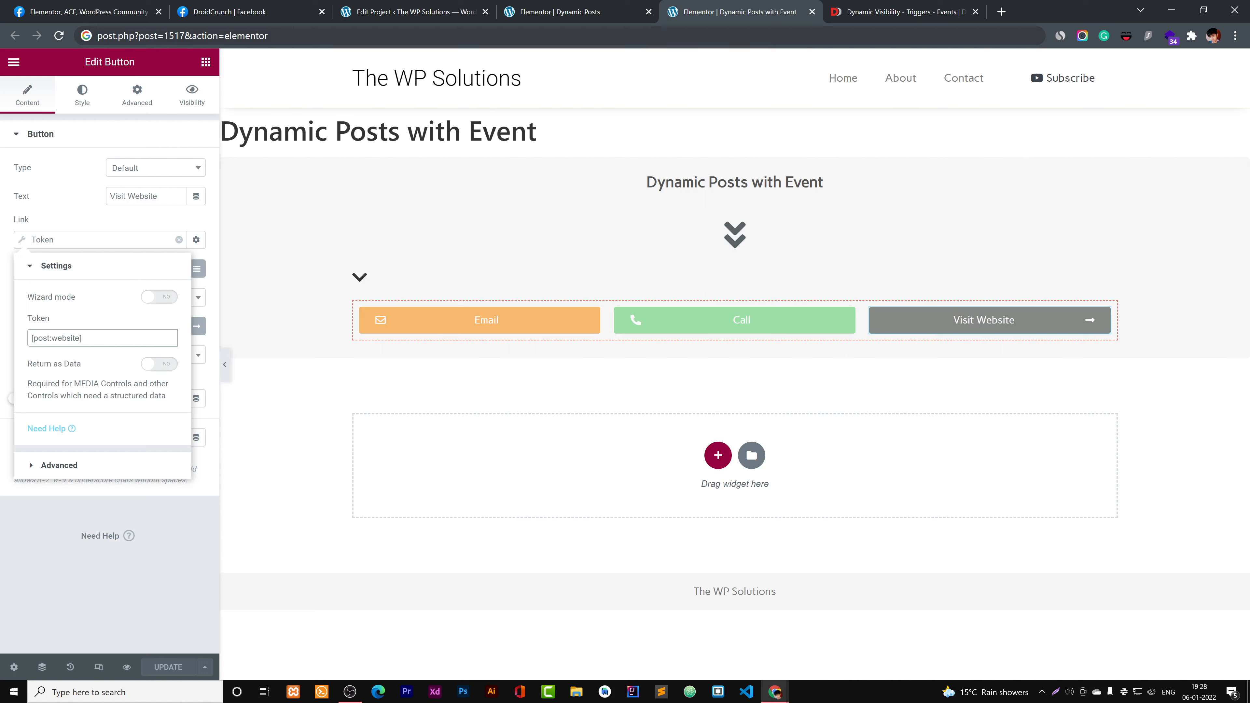
- Check the Website, Email and Telephone fields of Project 1, and return to the Dynamic Posts with Event template
left_click(409, 12)
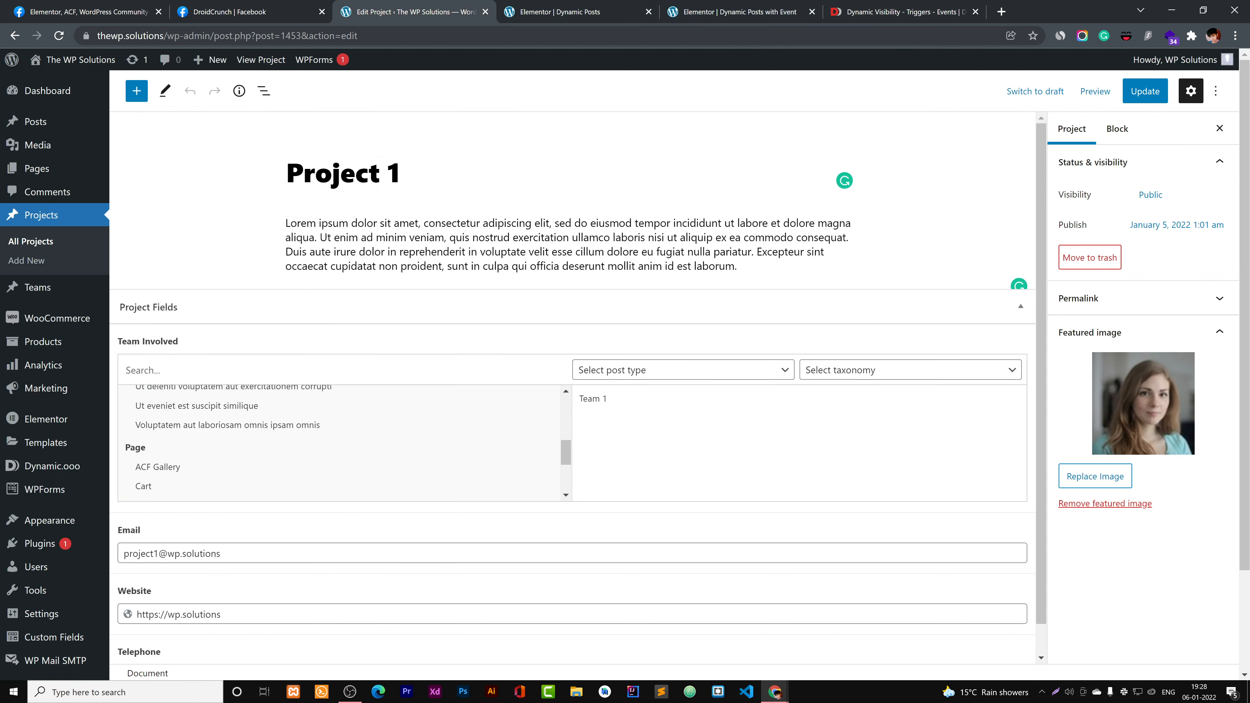
left_click(161, 614)
left_click(176, 553)
scroll(190, 591, "down", 1)
left_click(187, 625)
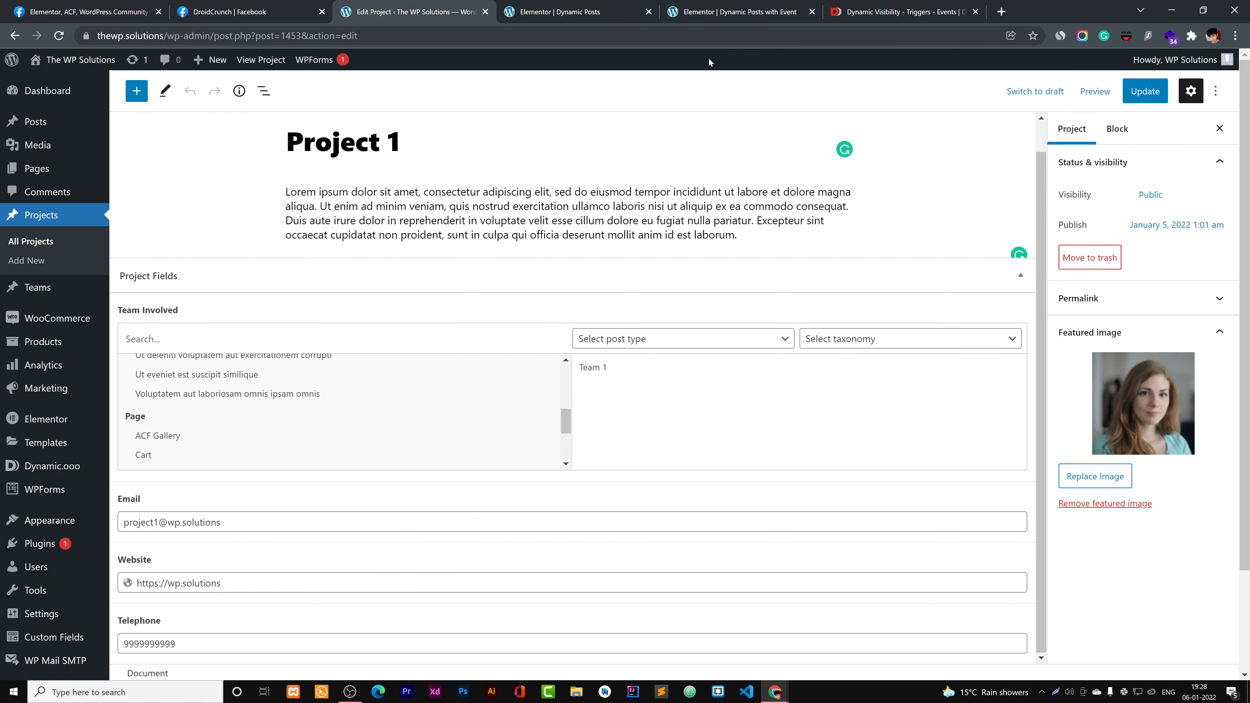
left_click(713, 7)
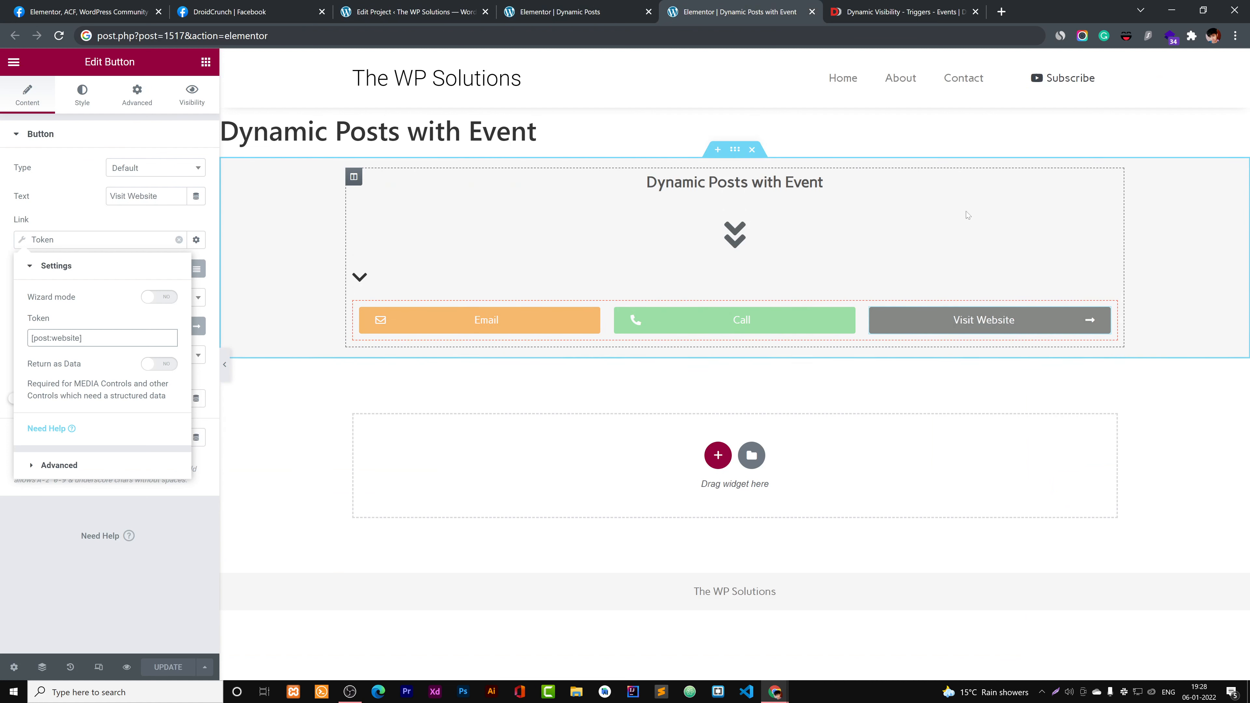
- Review the template heading's title source alongside Project 1, and open the settings of the inner section holding the three buttons
left_click(773, 190)
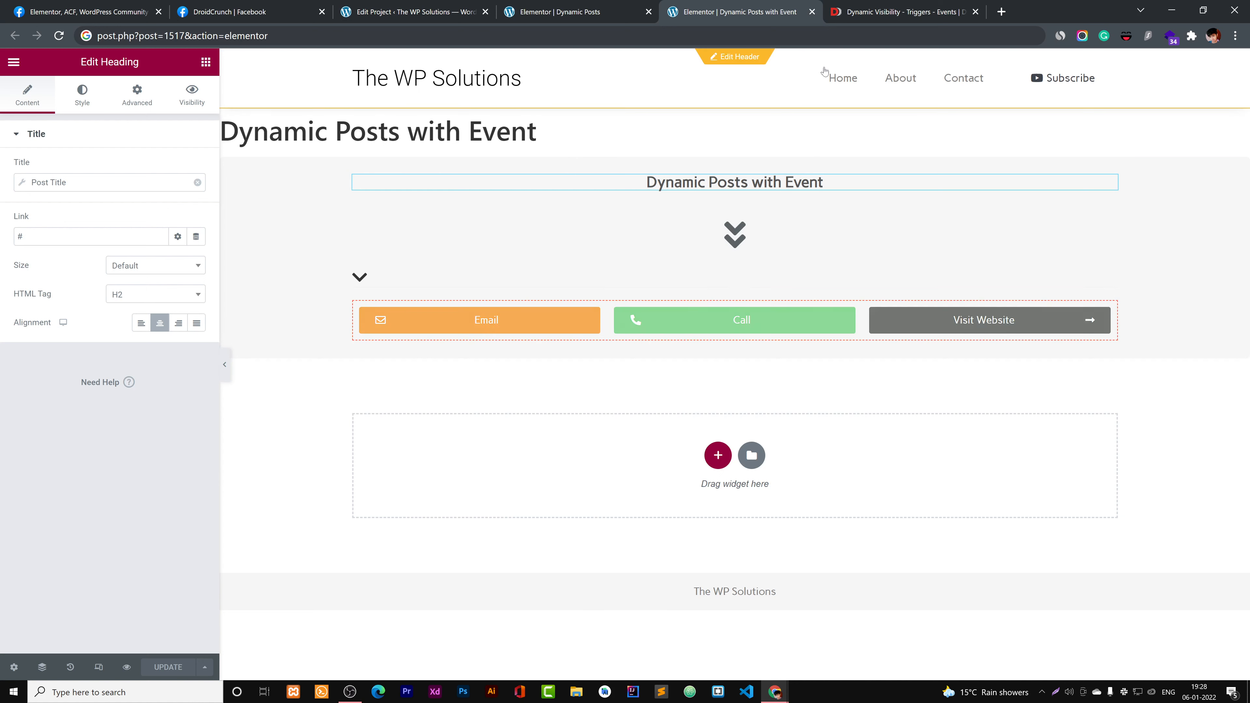
left_click(470, 4)
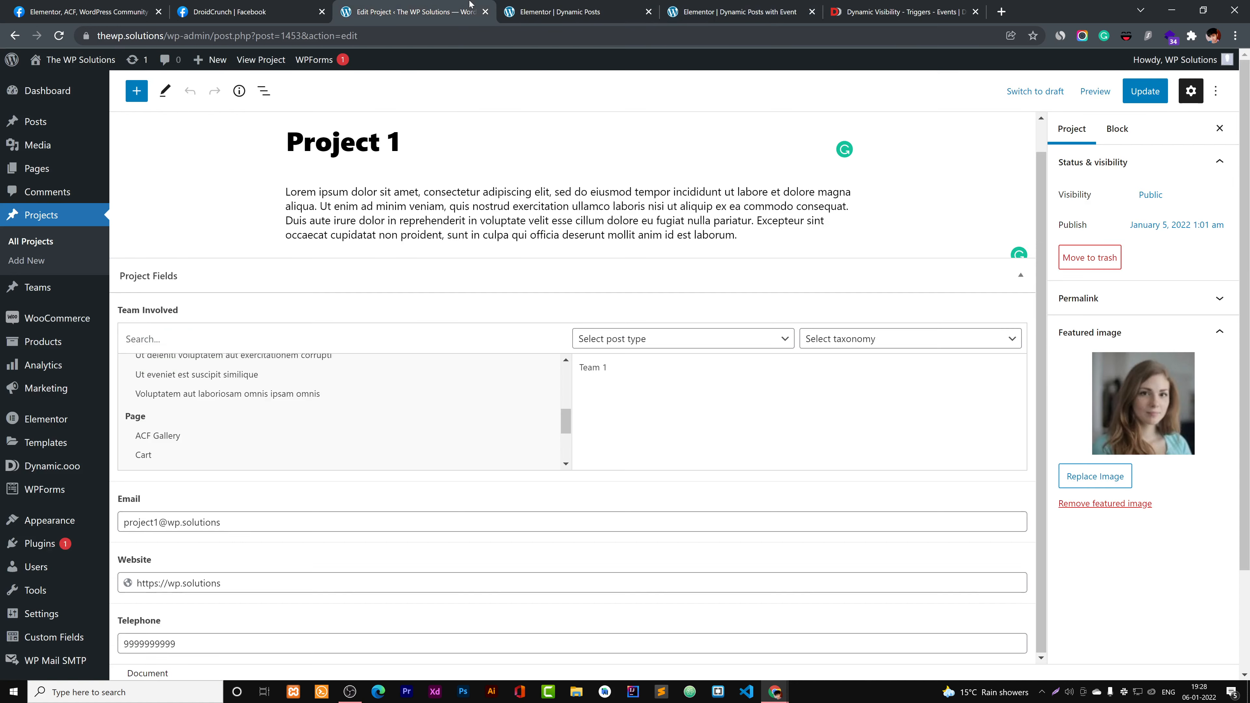
left_click(693, 5)
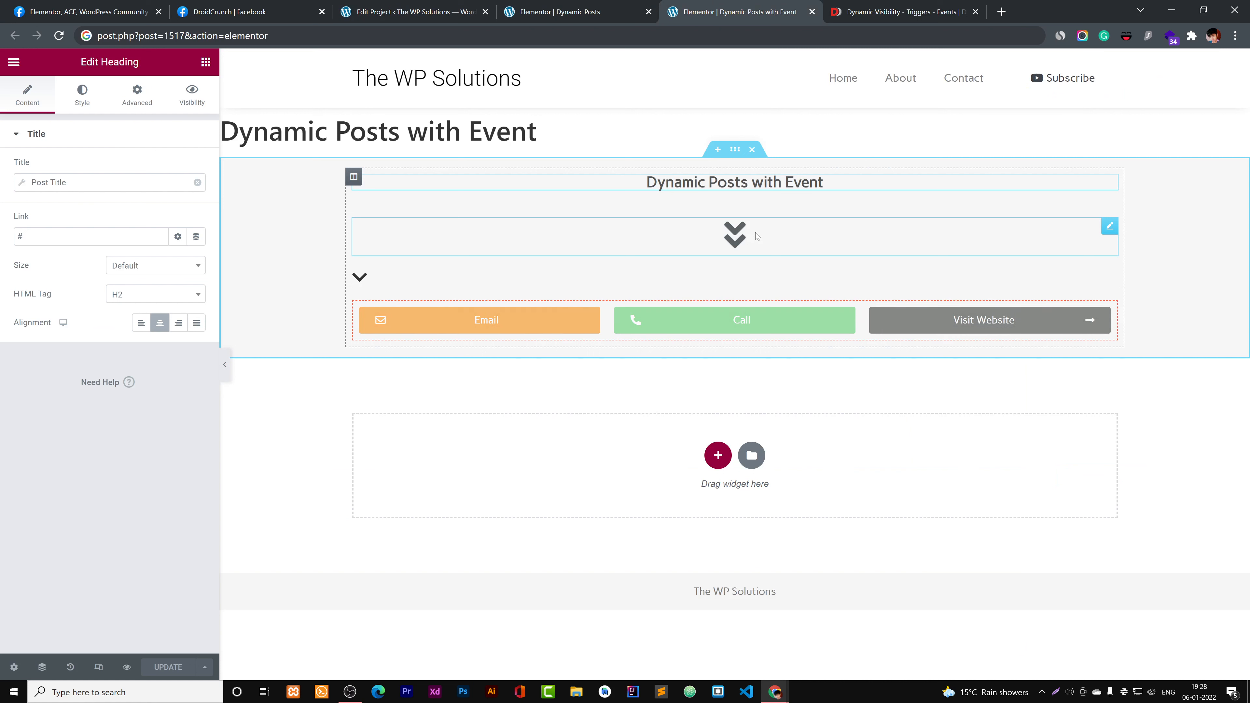
left_click(728, 294)
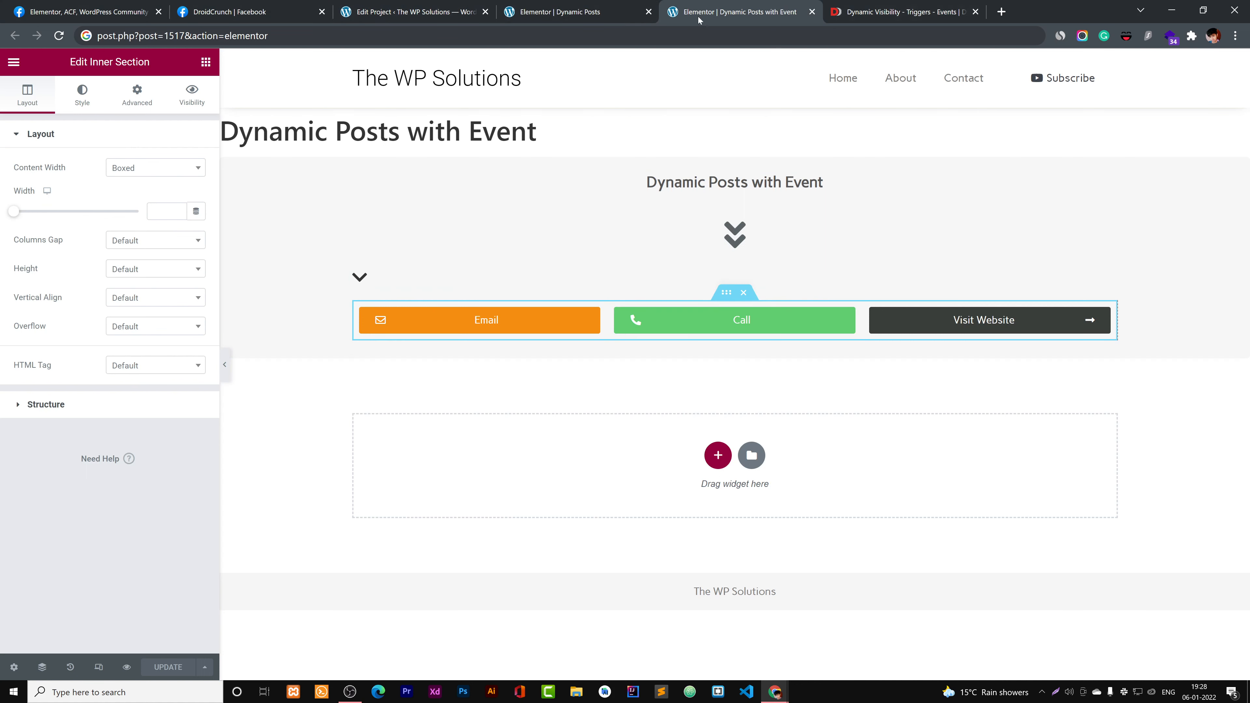
- Preview the Dynamic Posts page and toggle Project 4's contact buttons with its double-arrow icon
left_click(576, 12)
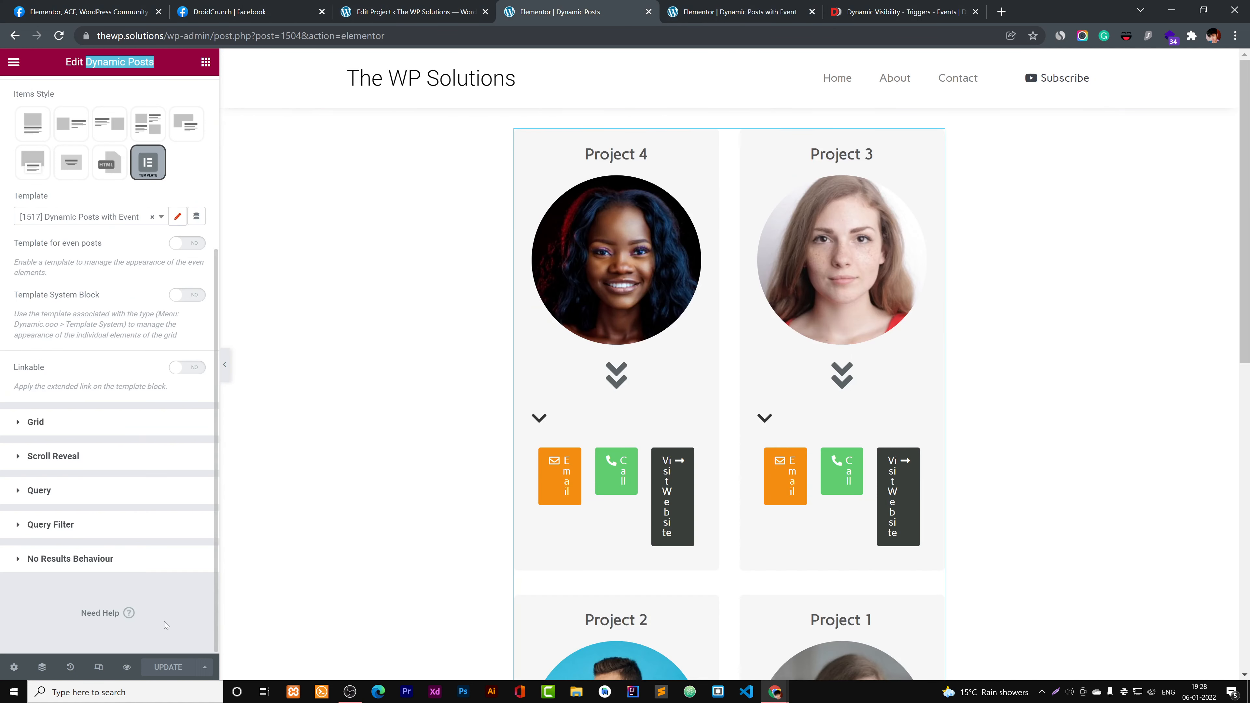
left_click(128, 667)
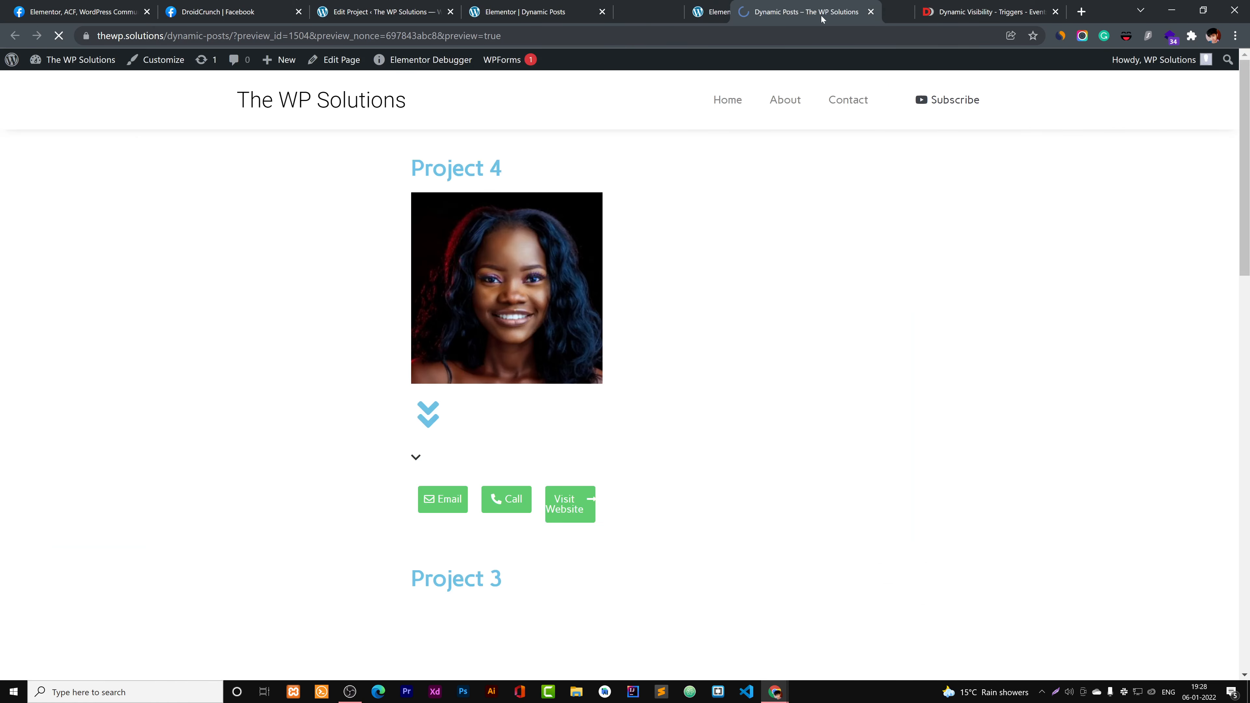
left_click(509, 383)
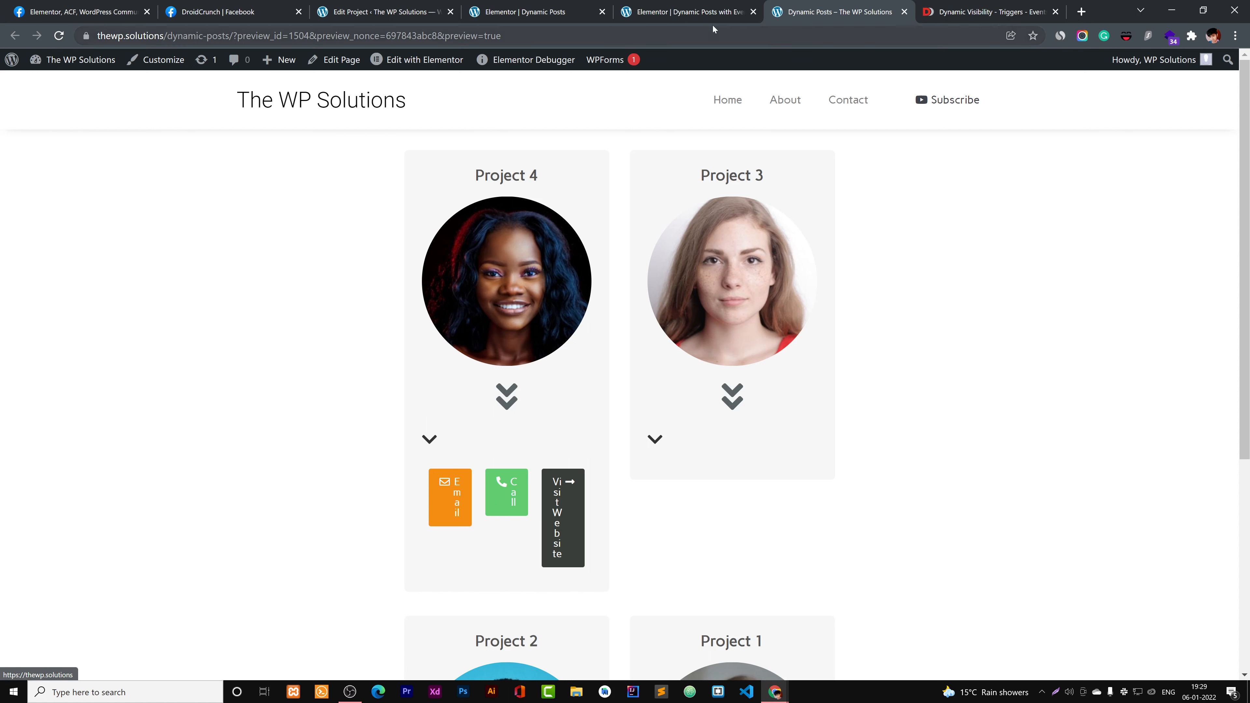
- In the Dynamic Posts with Event template, stack the Call and Visit Website buttons below Email in the inner section's first column
key("ctrl+shift+Tab")
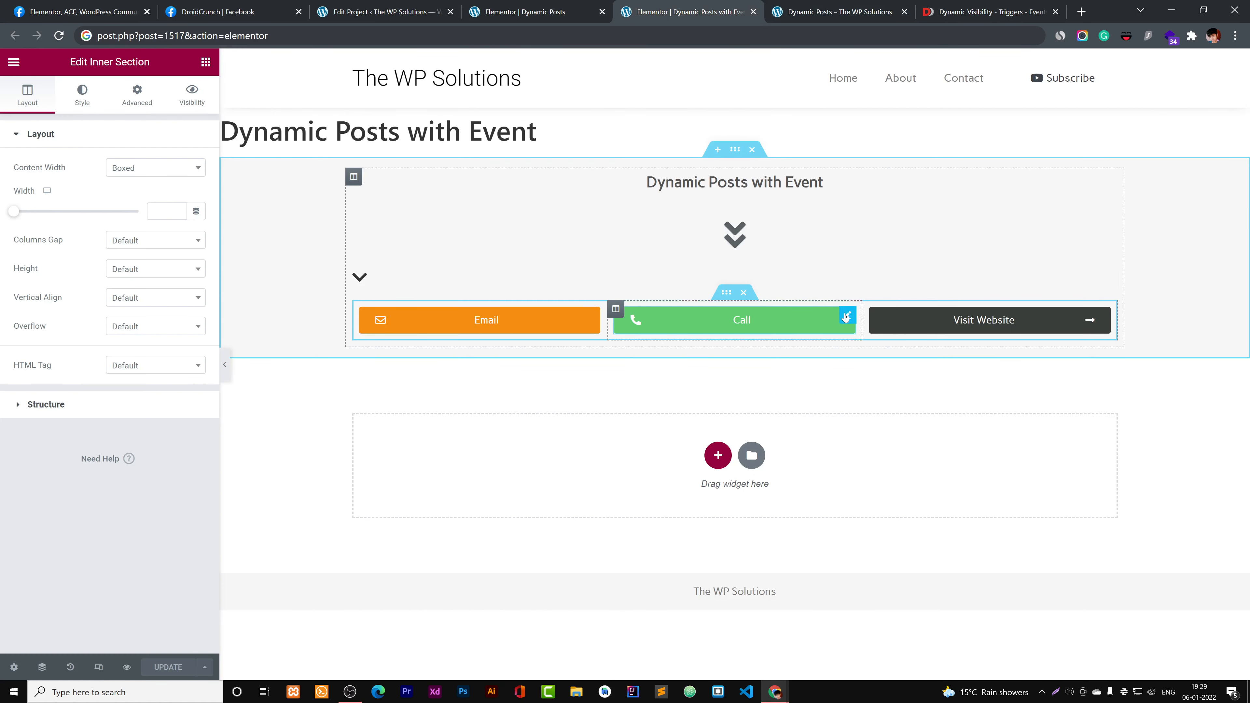
left_click_drag(627, 323, 570, 345)
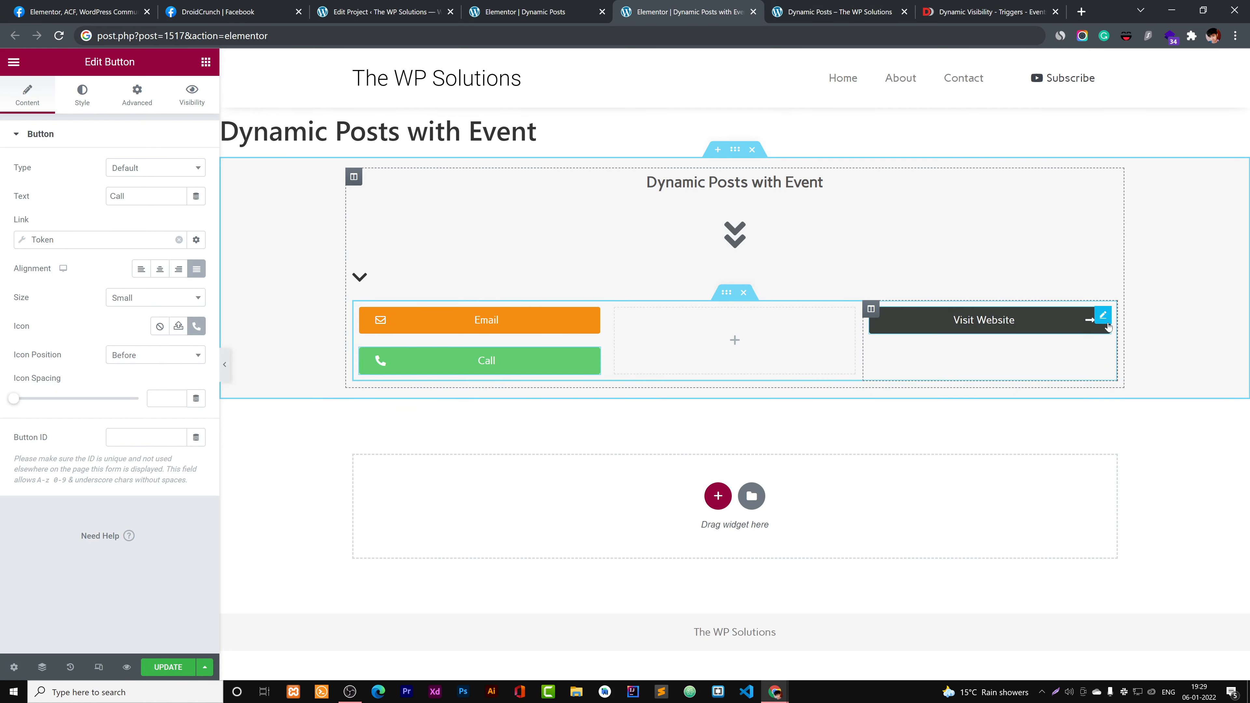
left_click_drag(1108, 325, 542, 375)
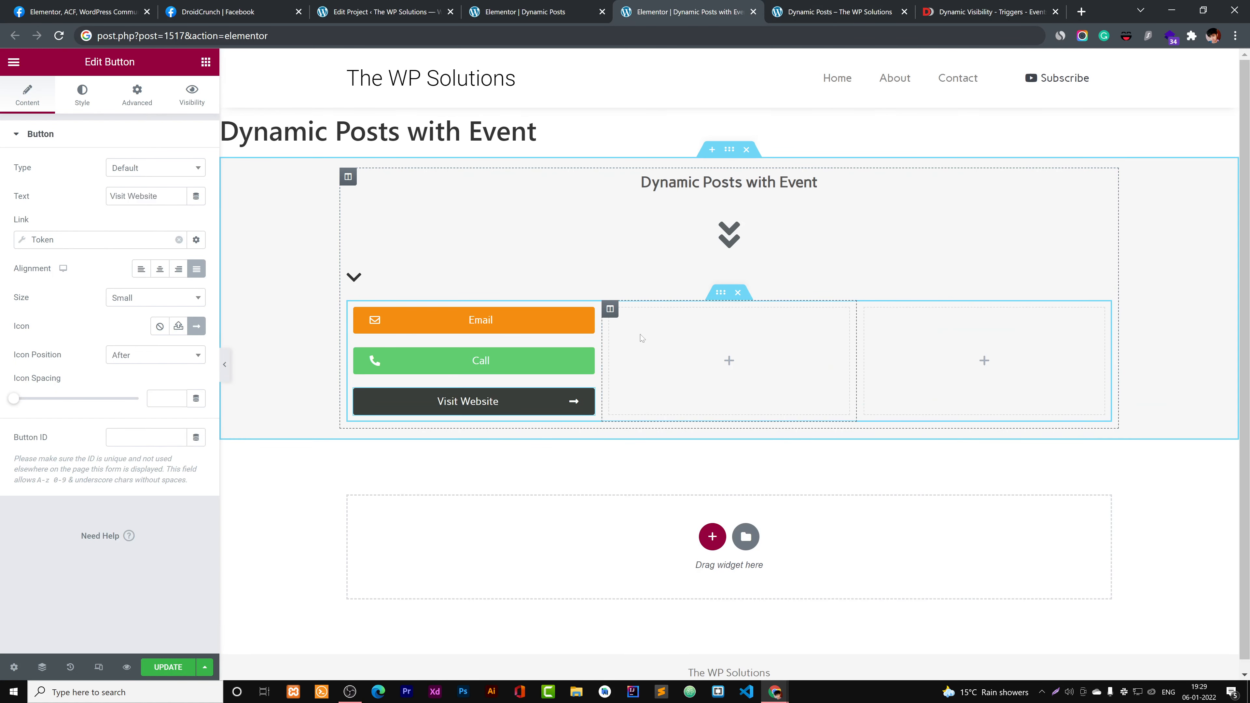
- Delete the inner section's two empty columns and update the template
right_click(619, 320)
left_click(660, 546)
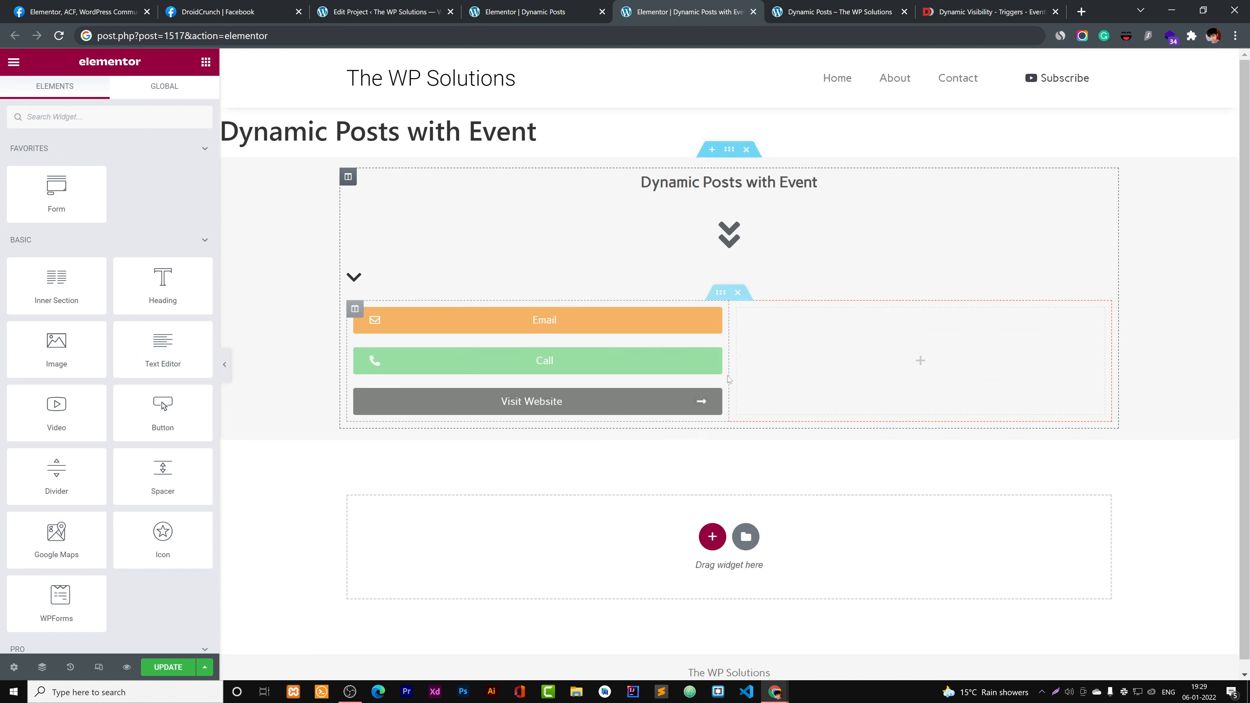
right_click(740, 315)
left_click(771, 542)
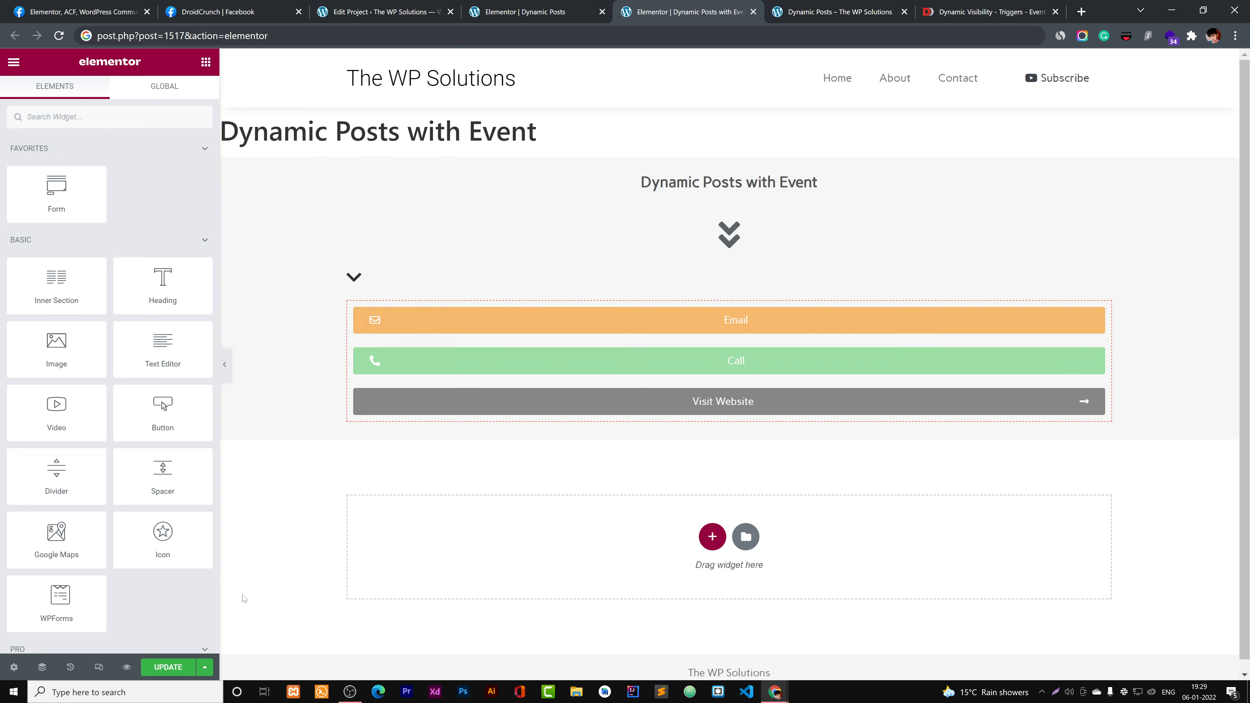
left_click(170, 668)
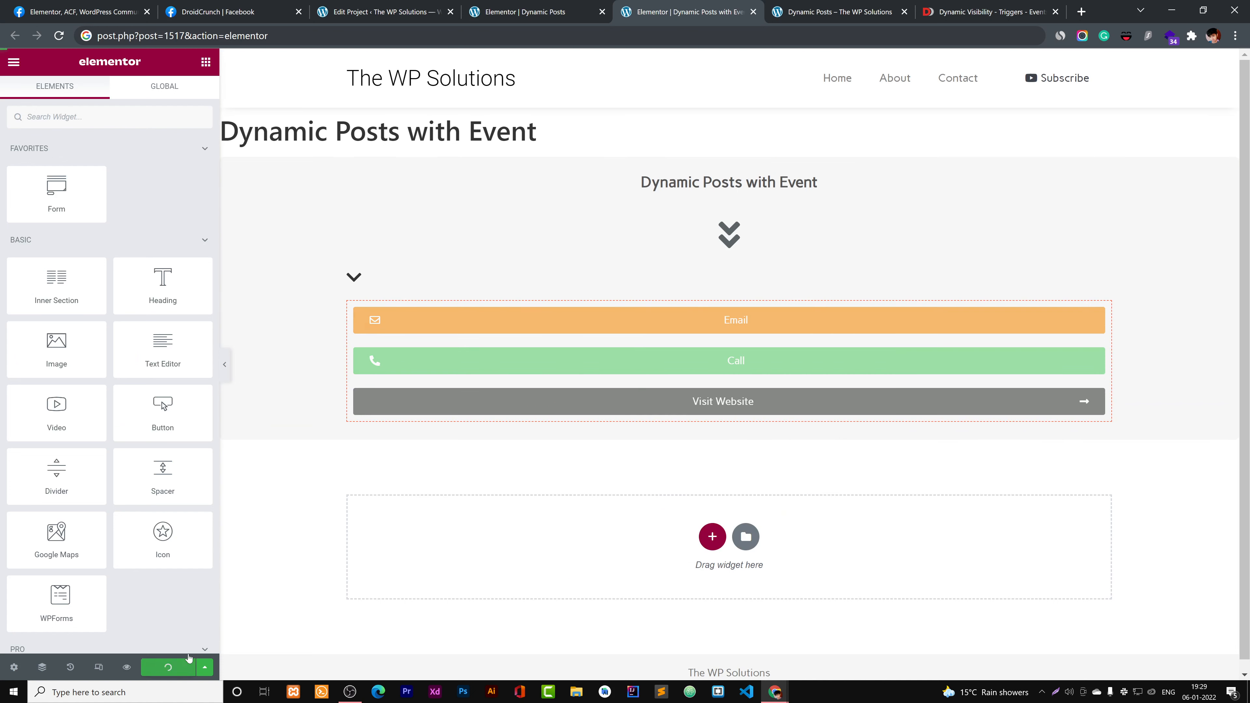
- Reload the Dynamic Posts preview, reveal Project 4's buttons, and show and hide Project 3's buttons with the double-arrow icons
left_click(858, 5)
right_click(843, 4)
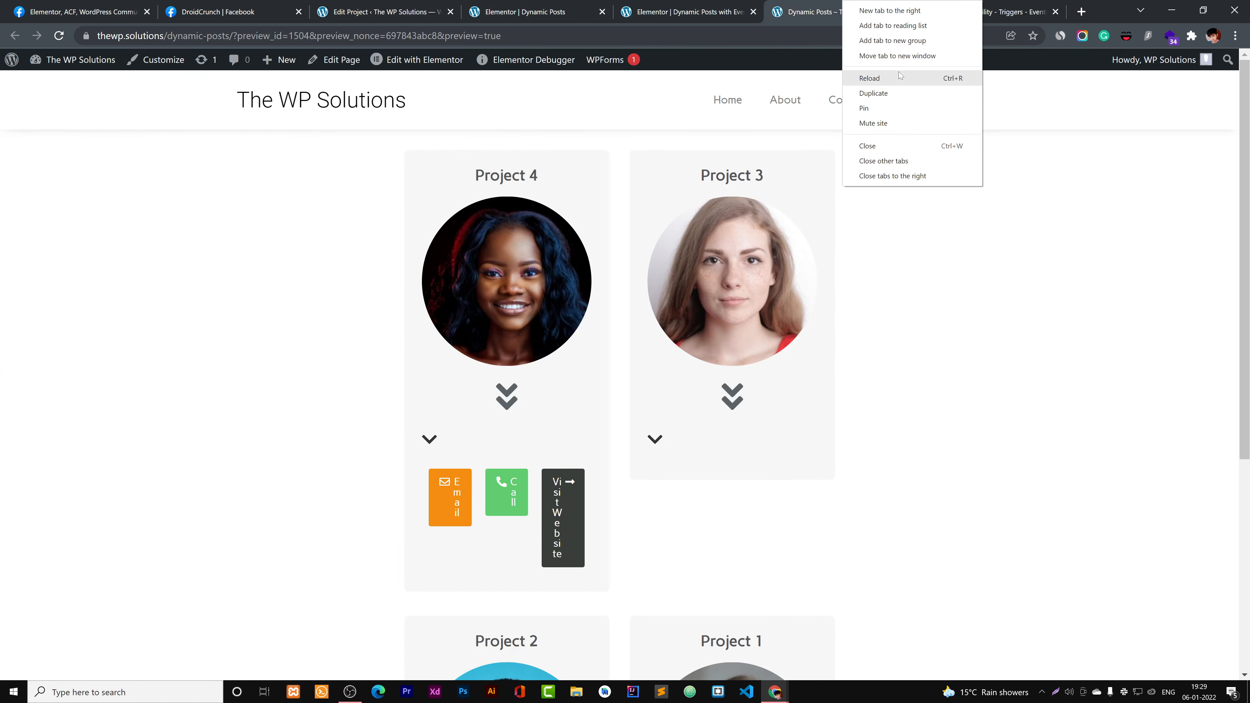
left_click(866, 79)
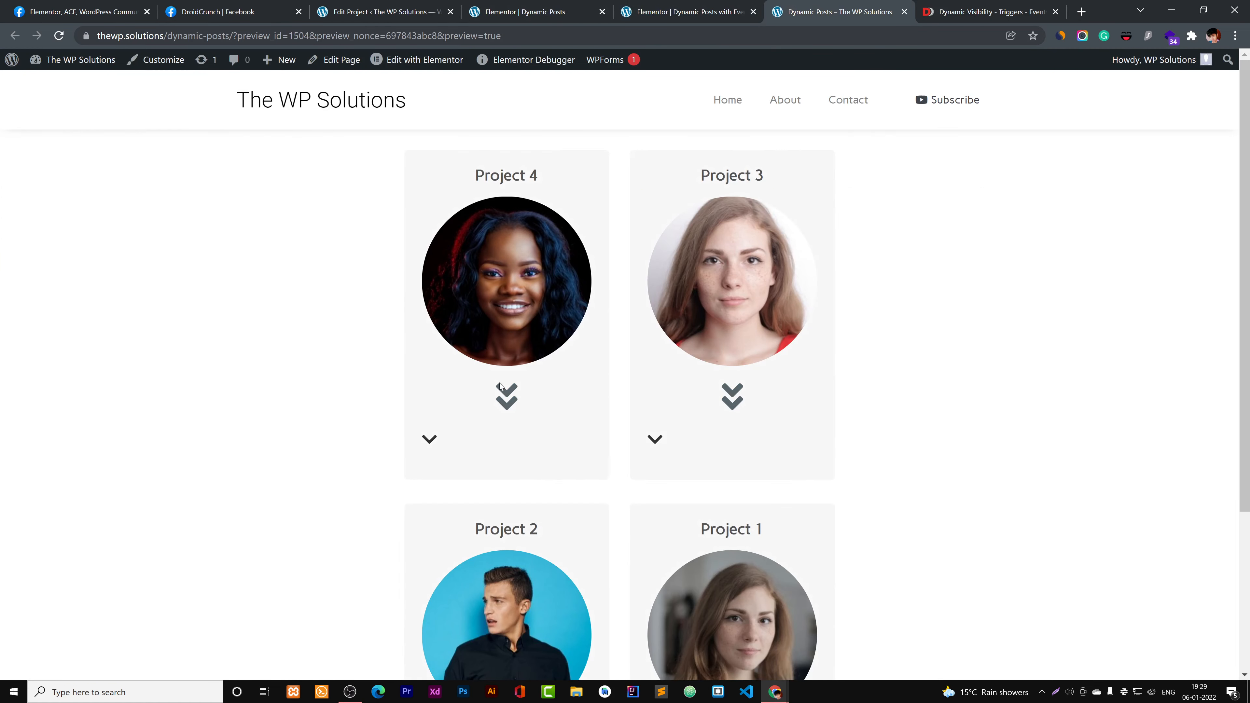
left_click(504, 391)
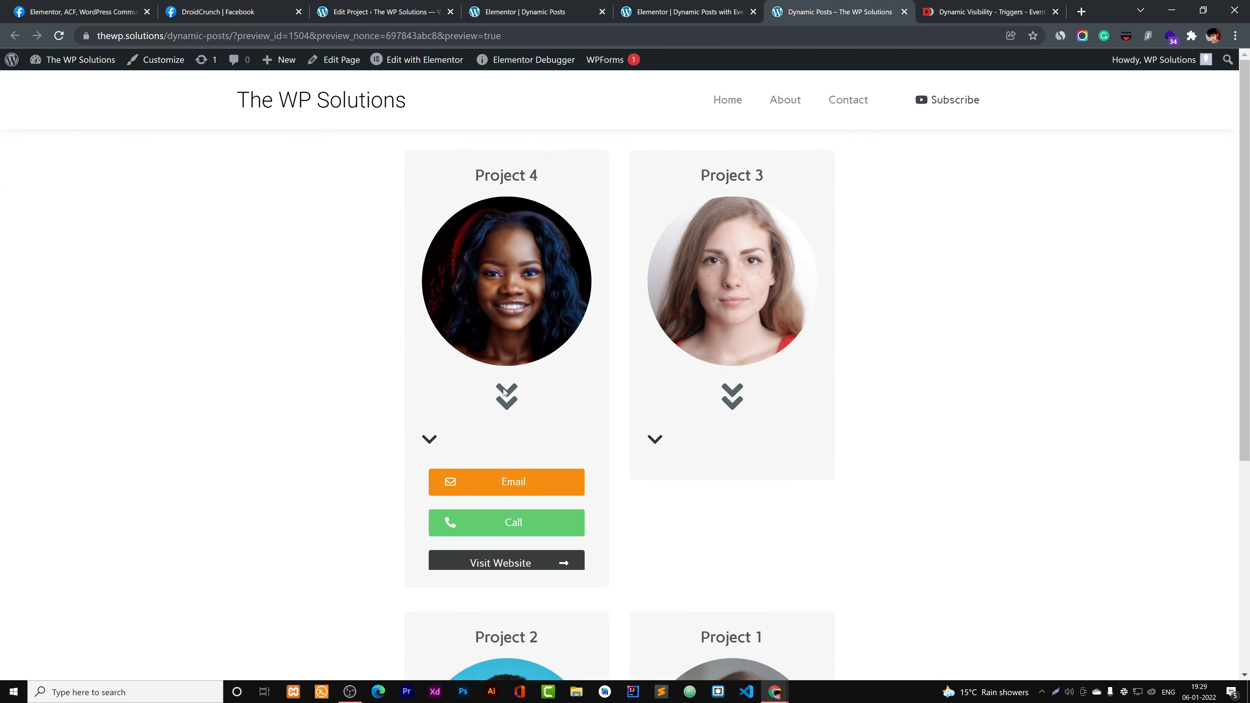
left_click(733, 397)
left_click(734, 398)
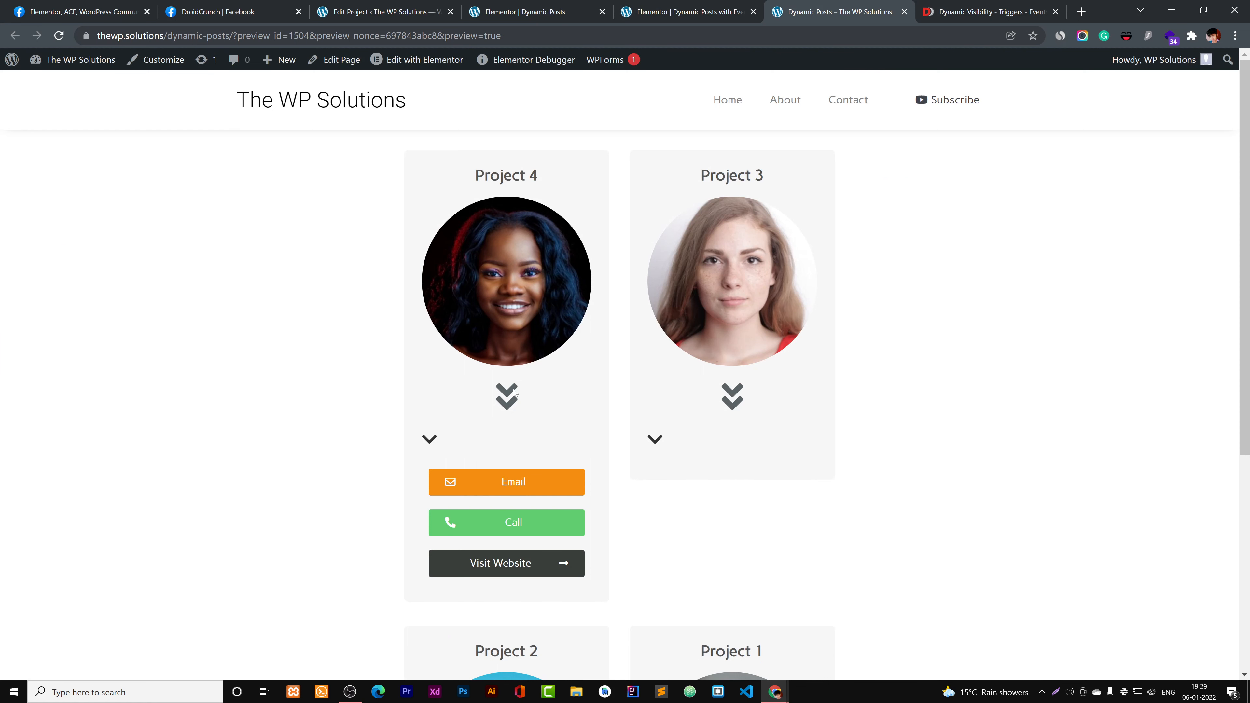
- Test Project 4's small single-arrow icon as a toggle, and reveal its contact buttons again with the double-arrow icon
left_click(423, 438)
left_click(427, 439)
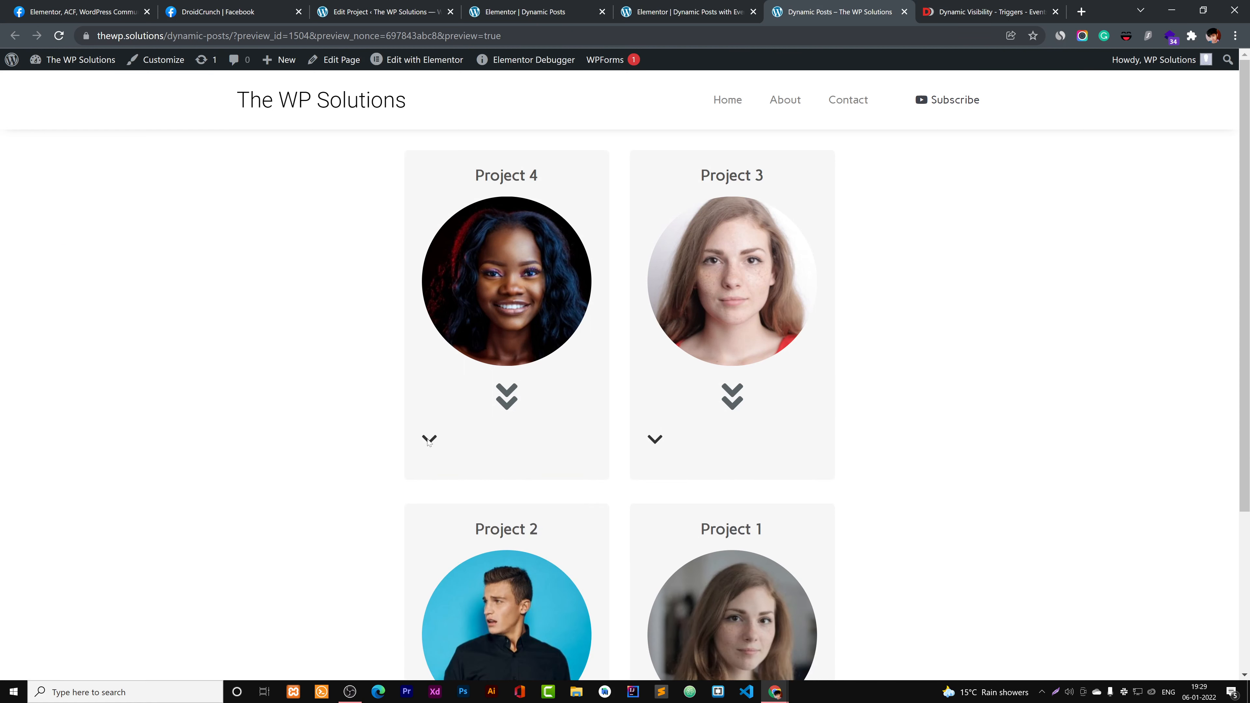
left_click(507, 397)
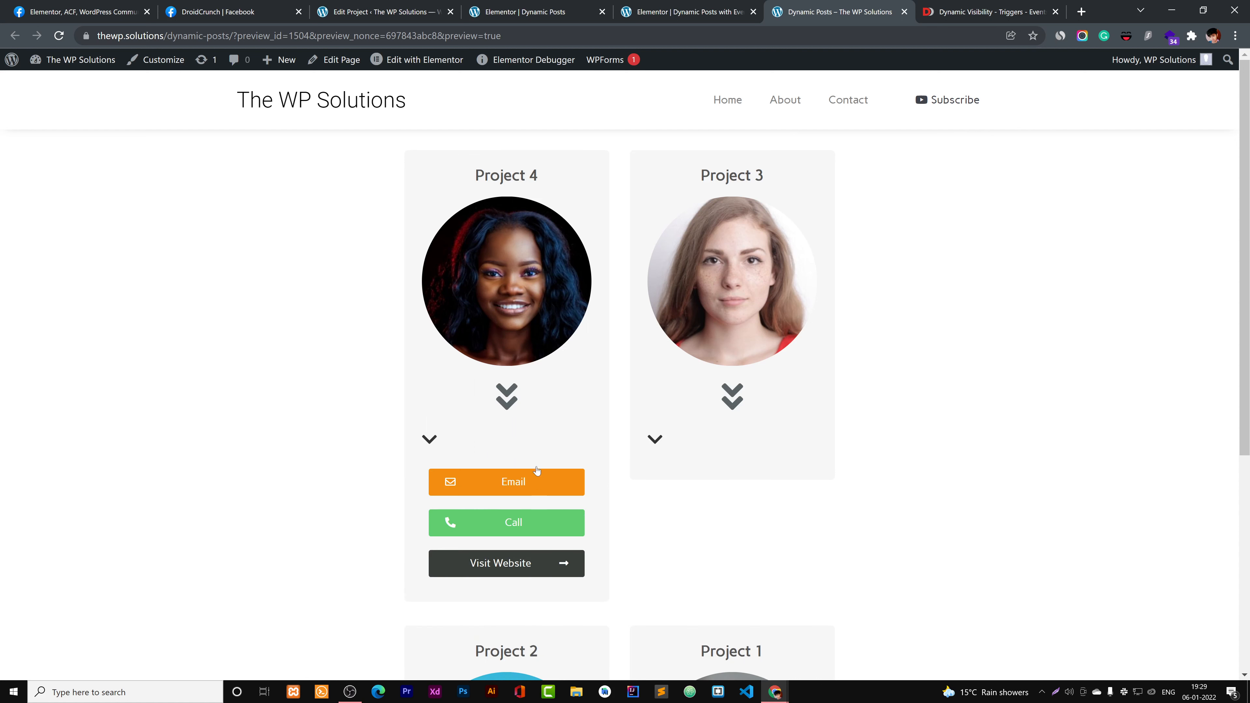
- In the Dynamic Posts preview, hide Project 4's contact buttons and reveal Project 3's with their double-arrow icons
left_click(513, 403)
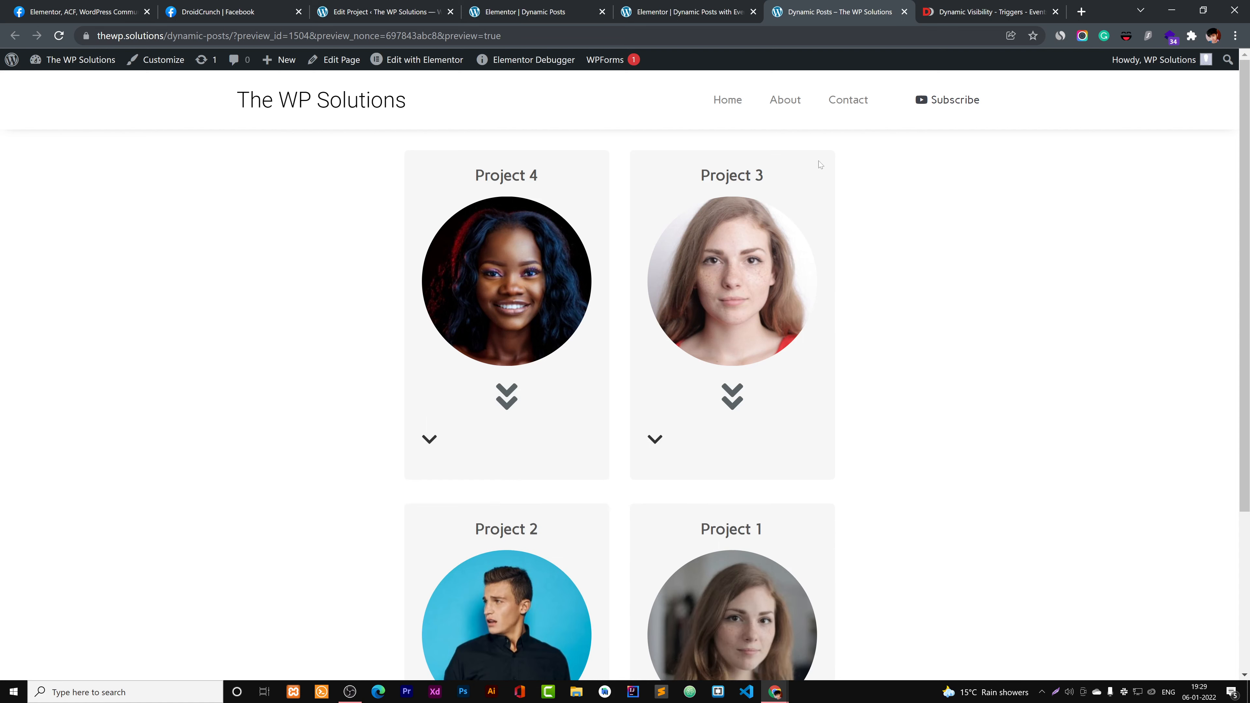
left_click(683, 7)
left_click(448, 278)
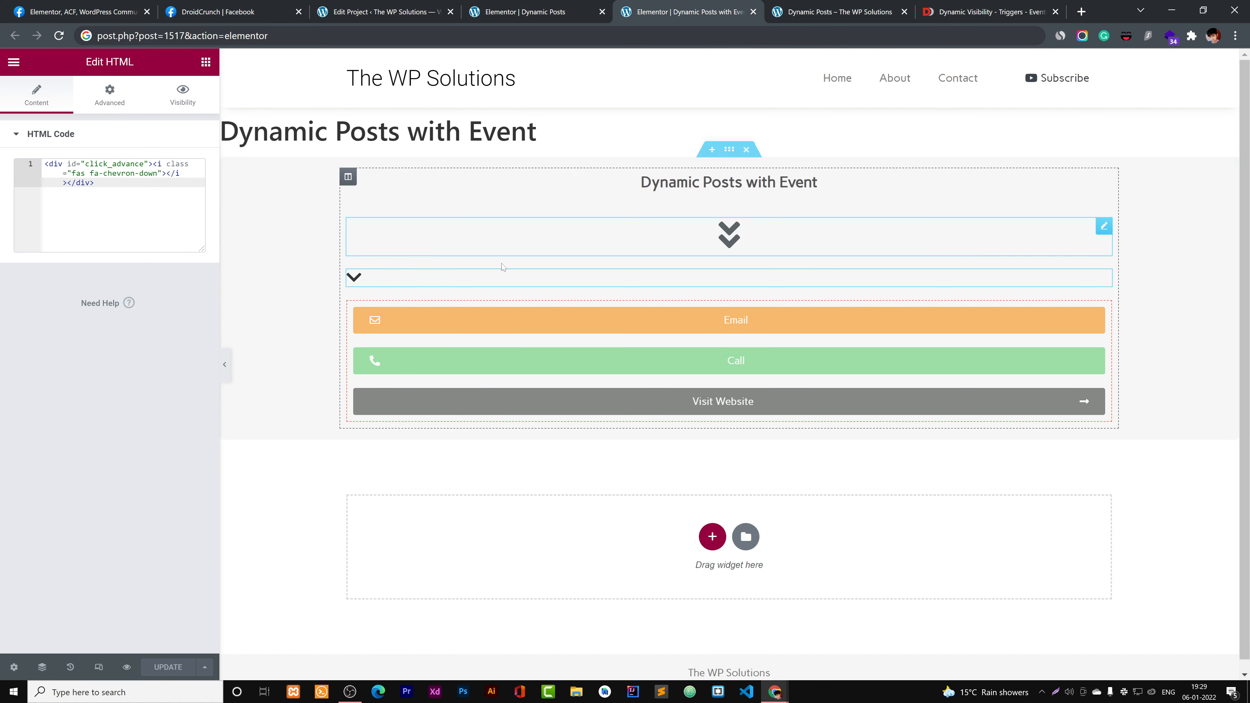
left_click(846, 9)
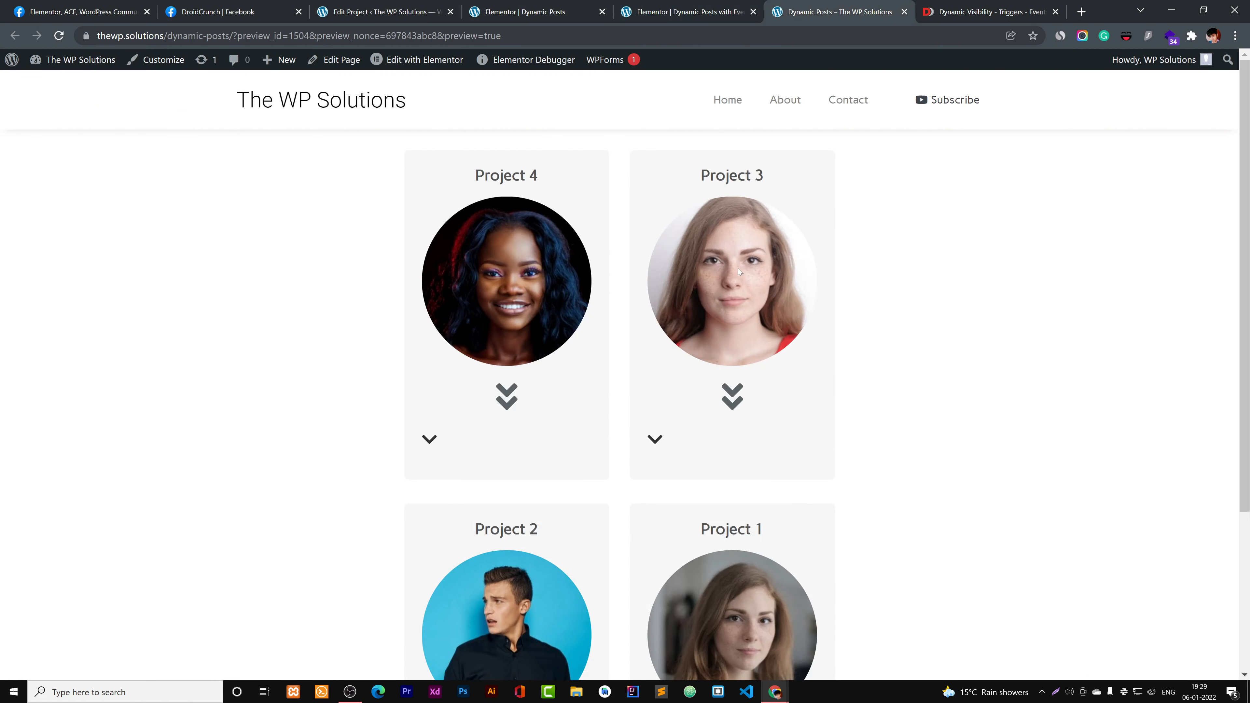
left_click(737, 403)
- Examine the project grid on the Dynamic Posts page that uses the Dynamic Posts with Event template
left_click(676, 10)
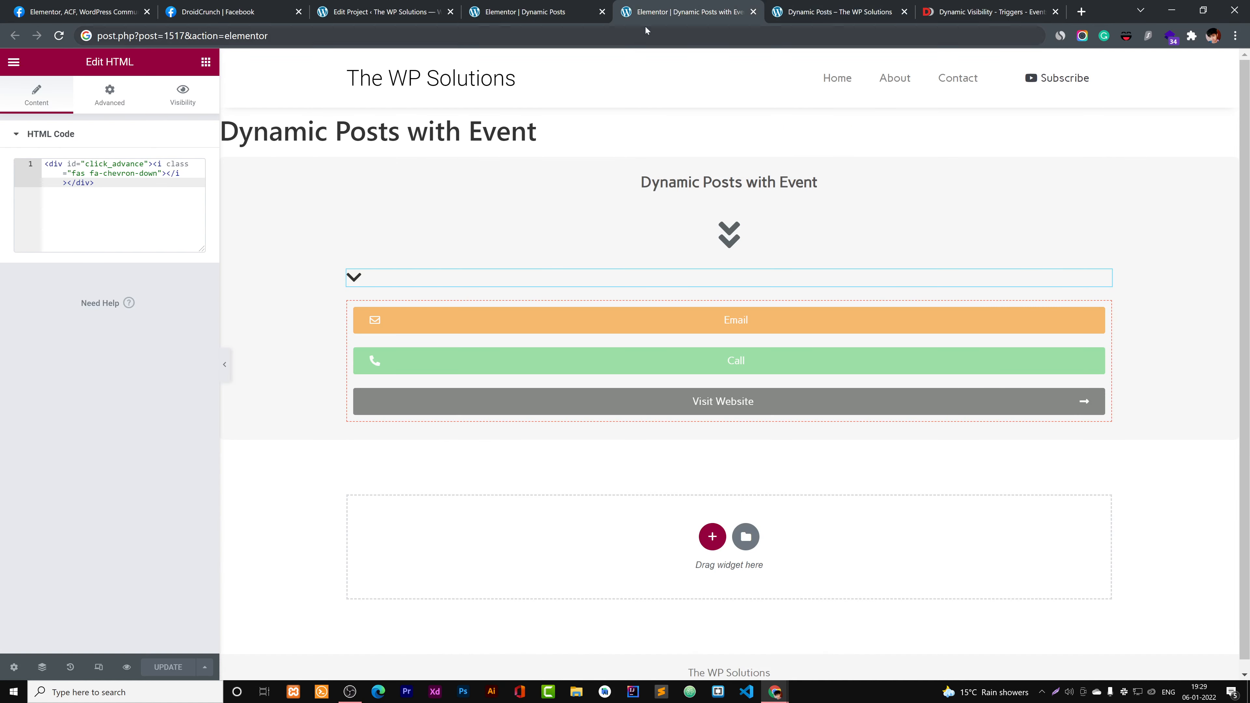
left_click(525, 12)
scroll(1119, 365, "down", 3)
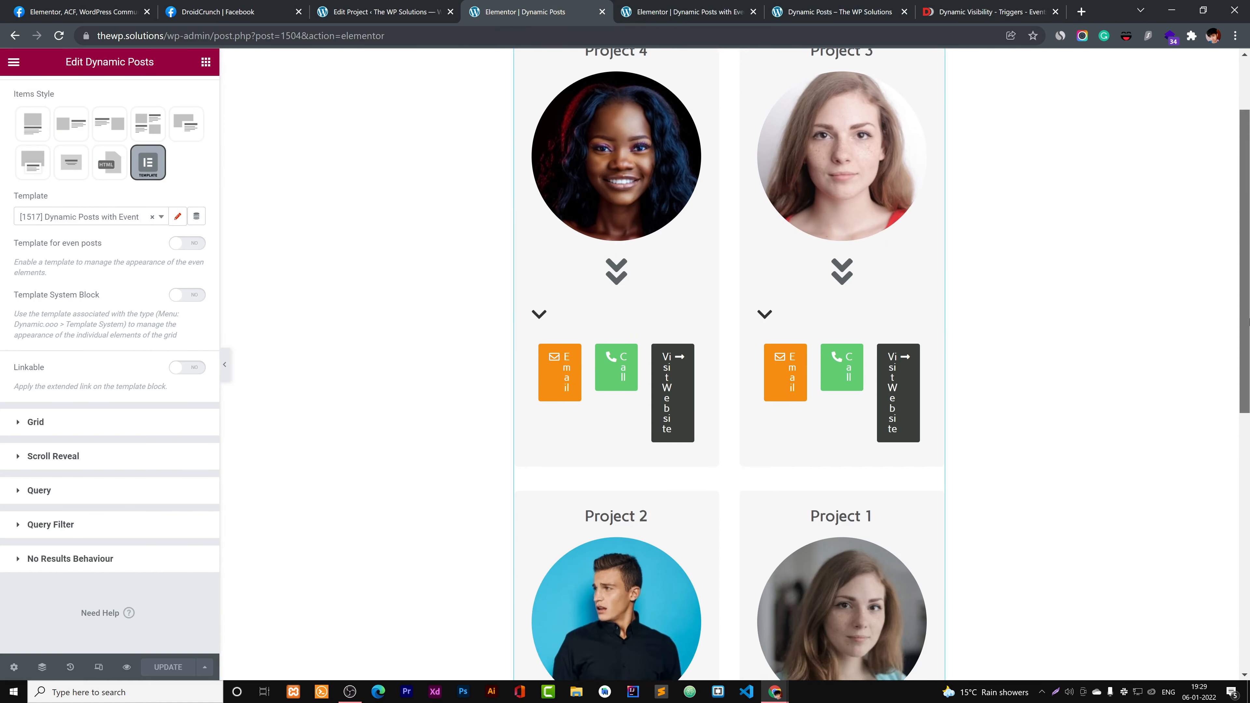
left_click_drag(1248, 319, 1245, 166)
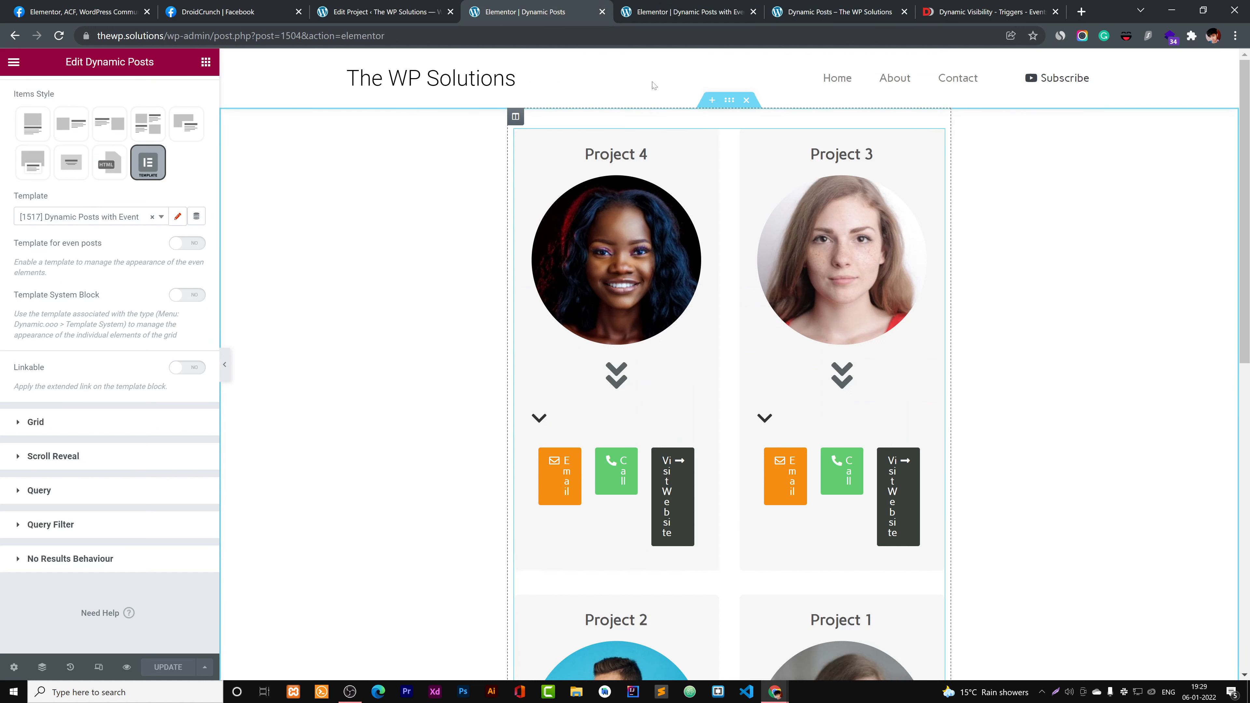
left_click(704, 9)
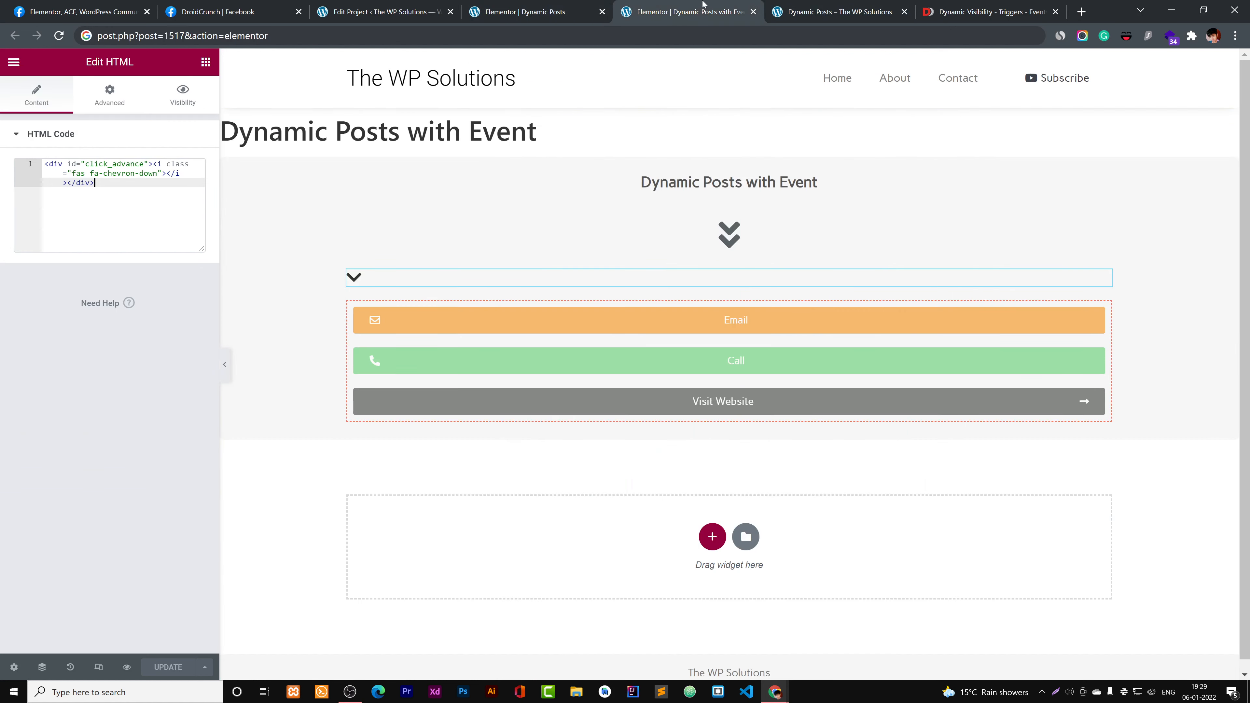
- In the Dynamic Posts with Event template, inspect the double-arrow icon's CSS ID token toggle[post:ID], especially its post ID part
left_click(752, 242)
left_click(137, 93)
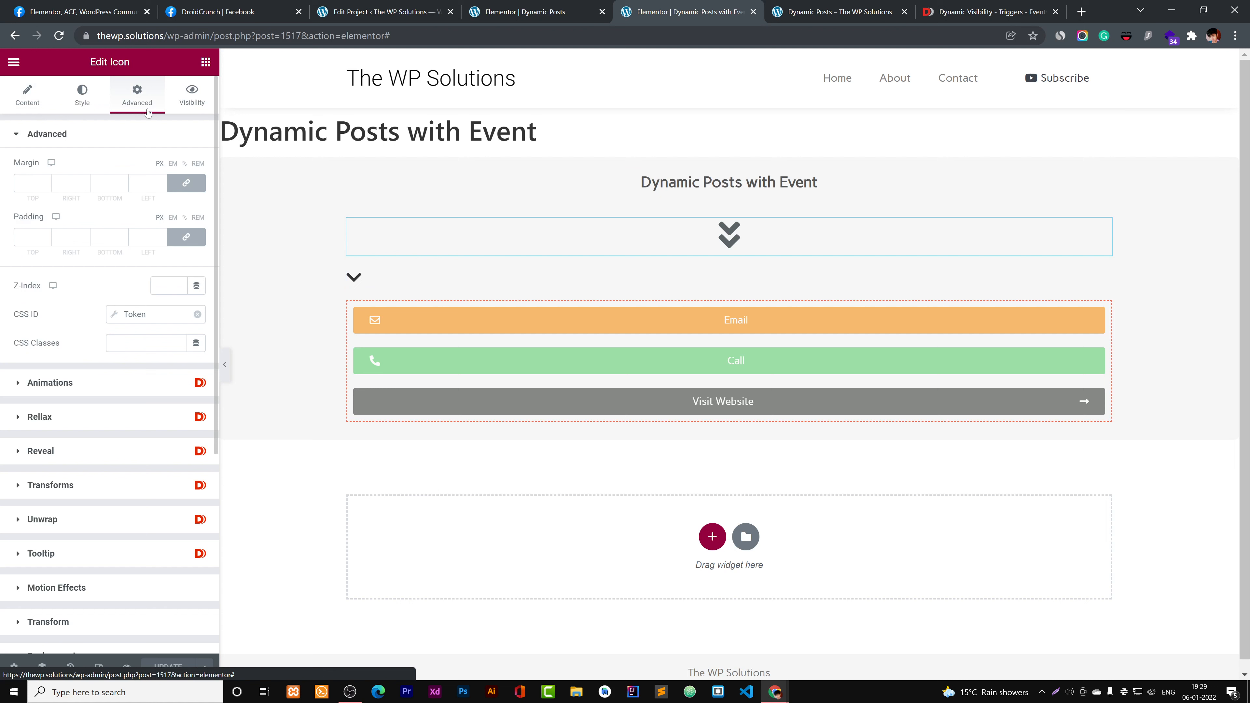
left_click(150, 314)
left_click_drag(177, 413, 119, 416)
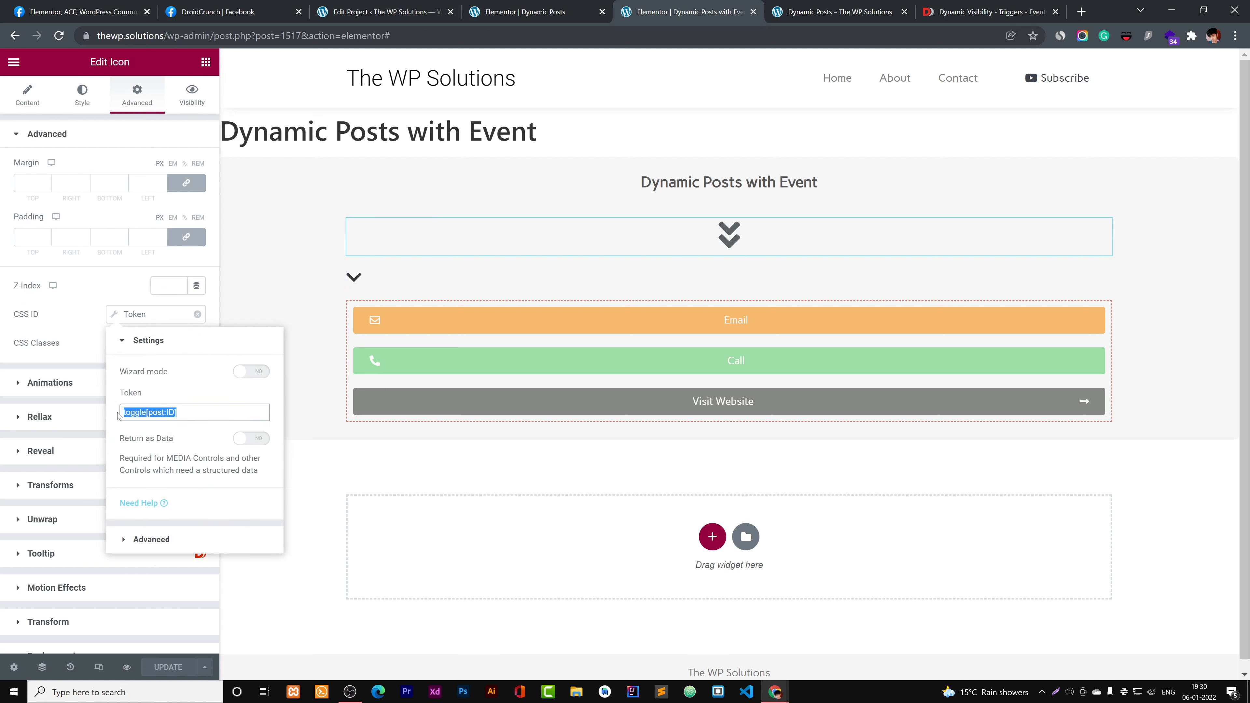
left_click(168, 412)
left_click_drag(146, 412, 176, 412)
left_click(176, 412)
- Look through the four project cards on the Dynamic Posts page to see where each post's own ID applies
left_click(556, 6)
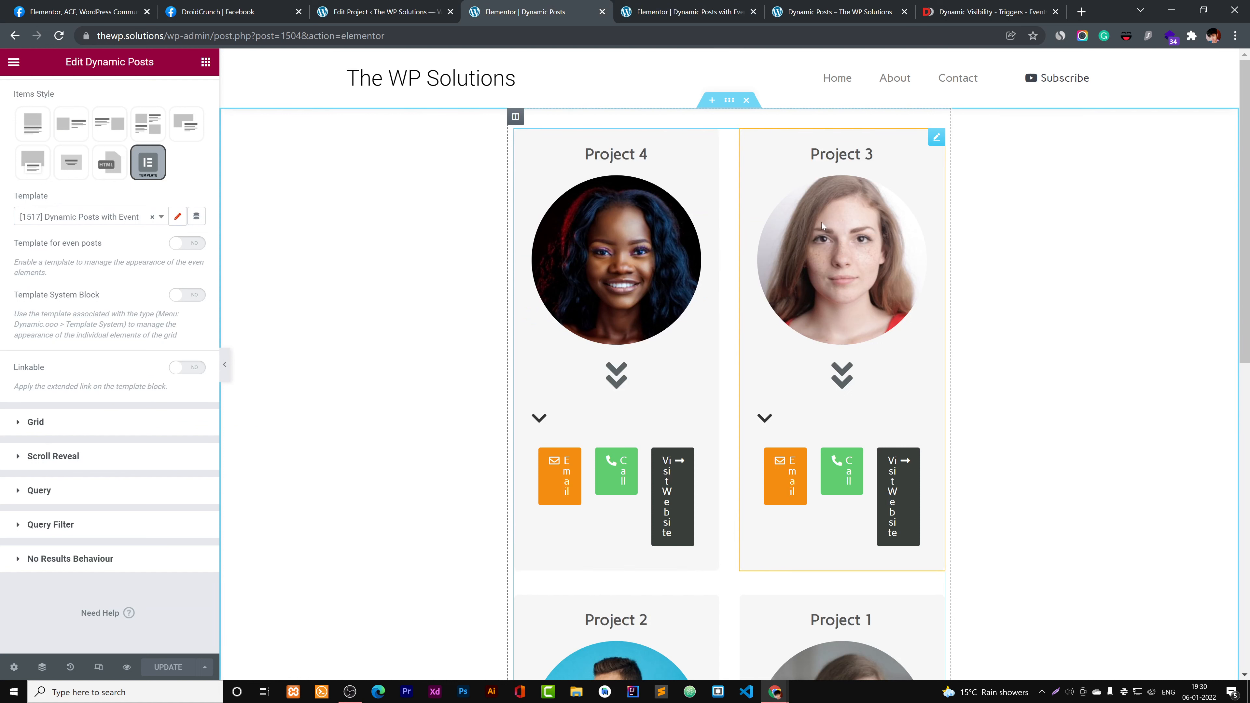
scroll(807, 334, "down", 7)
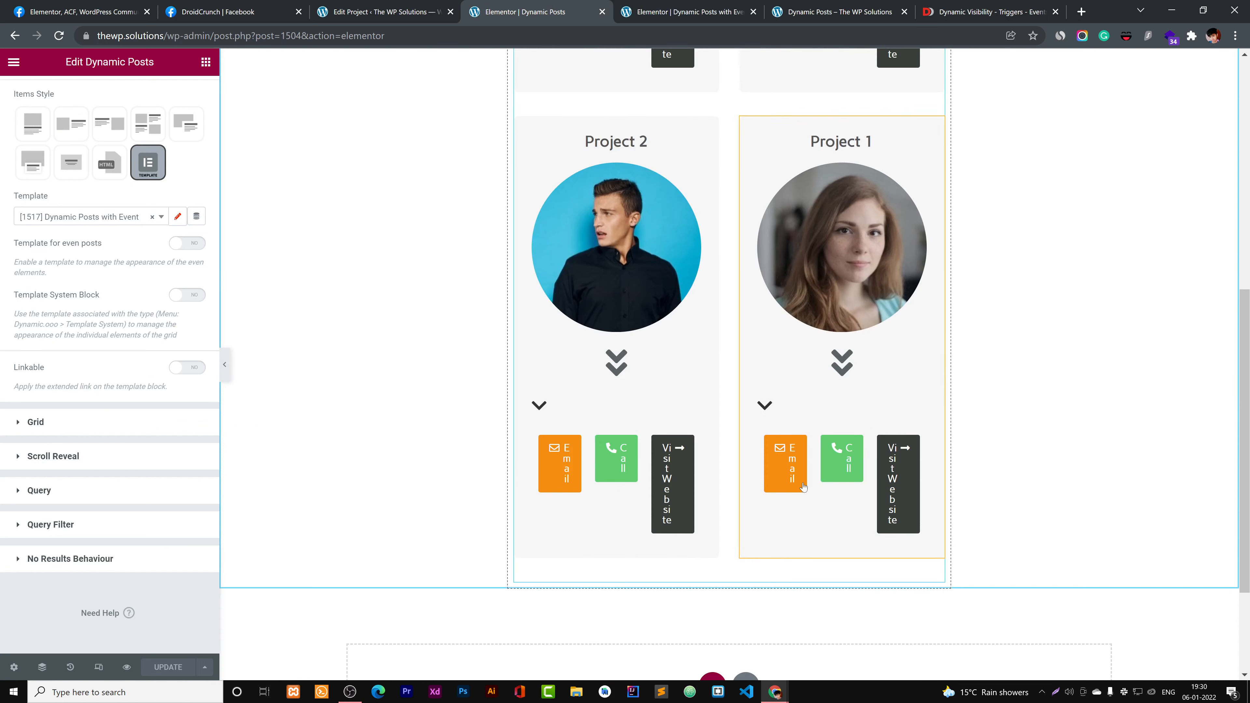
scroll(794, 448, "up", 3)
scroll(793, 449, "up", 5)
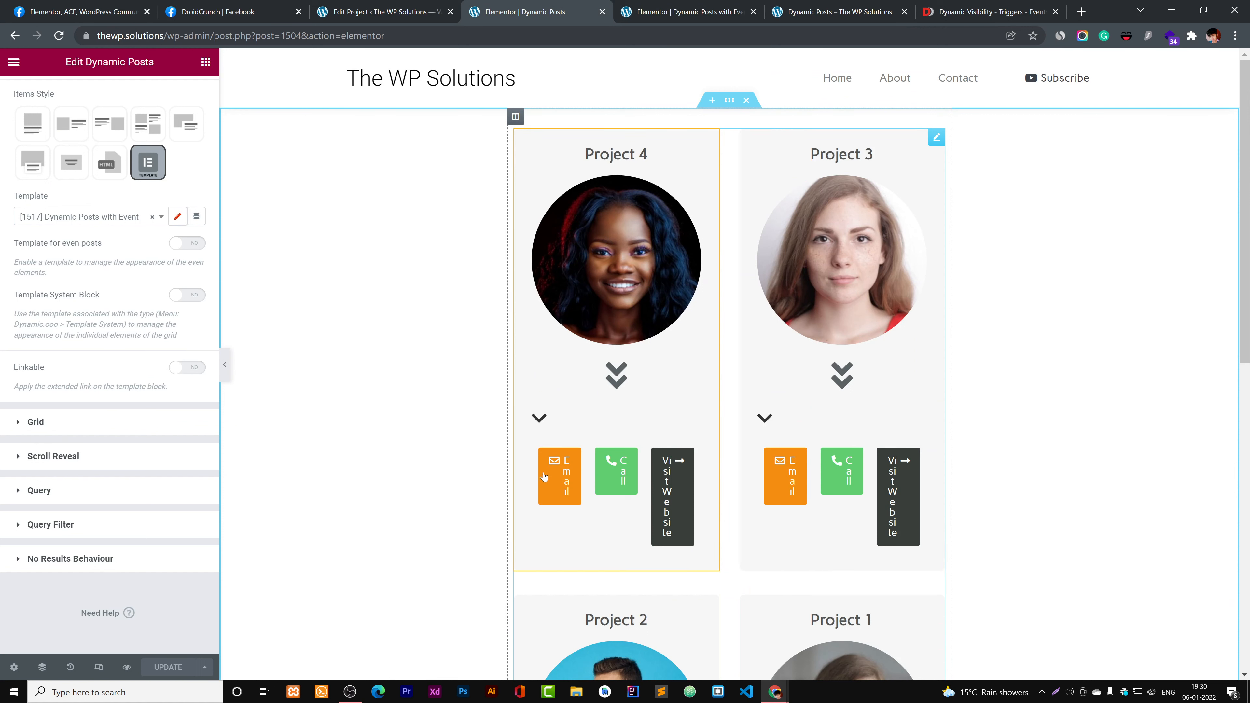
scroll(1004, 542, "down", 3)
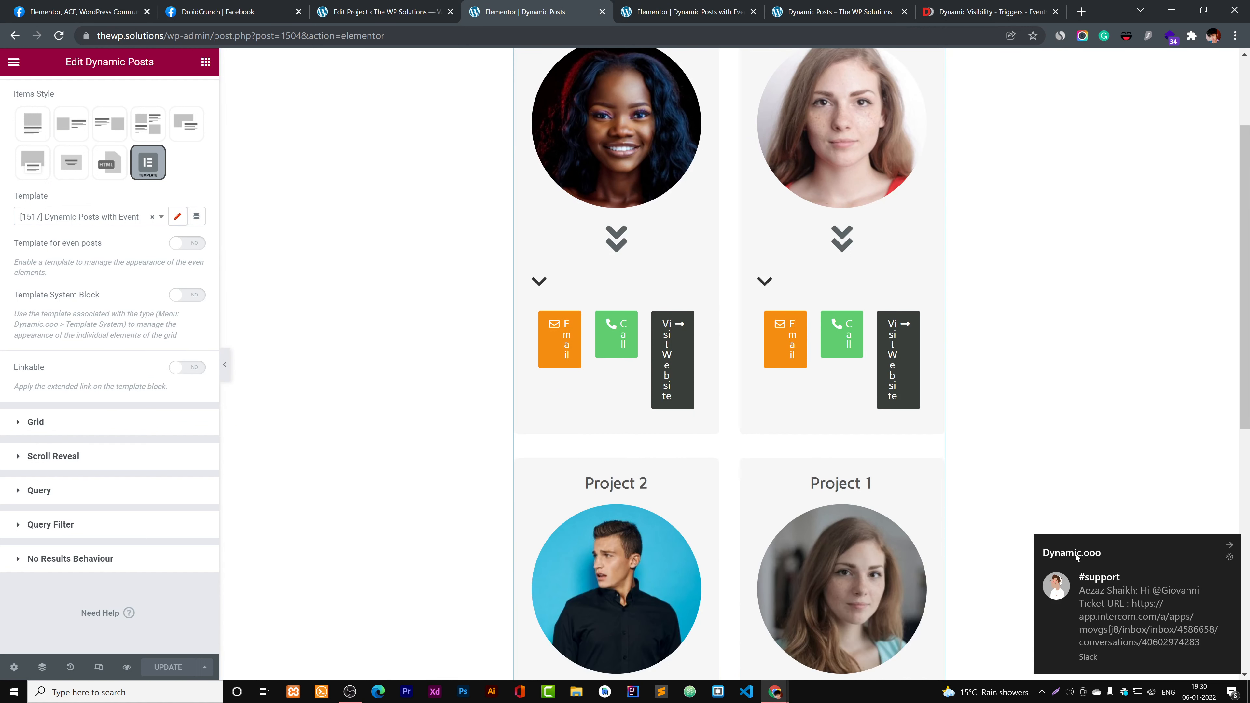
- Return to the event template and re-examine the double-arrow icon's CSS ID token and its other advanced settings
left_click(818, 4)
left_click(760, 7)
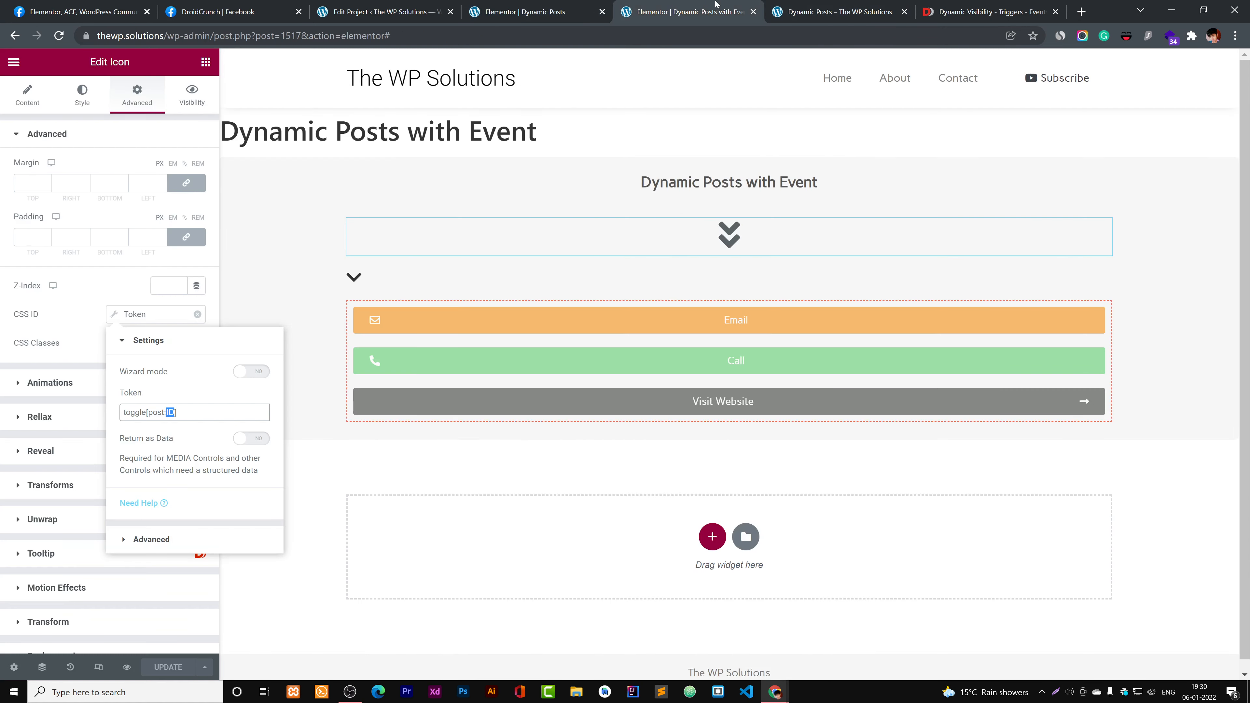
left_click_drag(166, 412, 116, 422)
left_click(177, 413)
left_click_drag(177, 413, 129, 413)
left_click(98, 325)
scroll(160, 394, "down", 5)
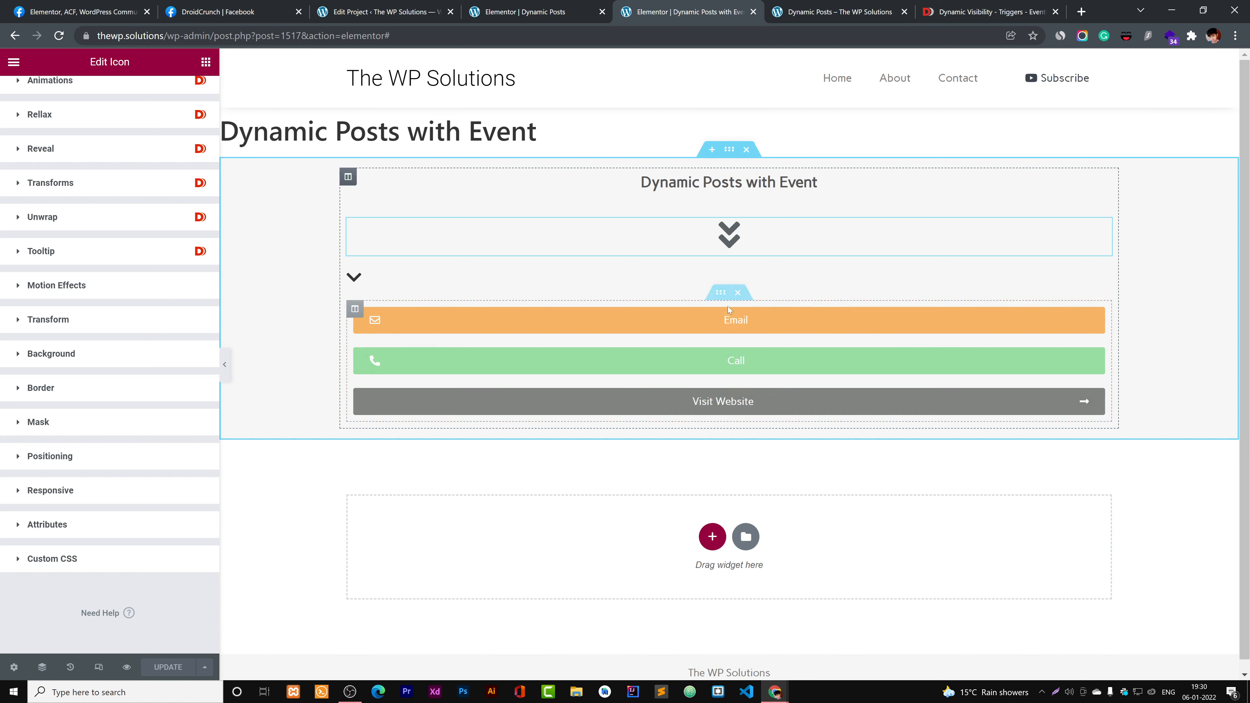
- Review the button inner section's advanced and visibility settings, including Keep HTML, and its Events trigger options
left_click(730, 295)
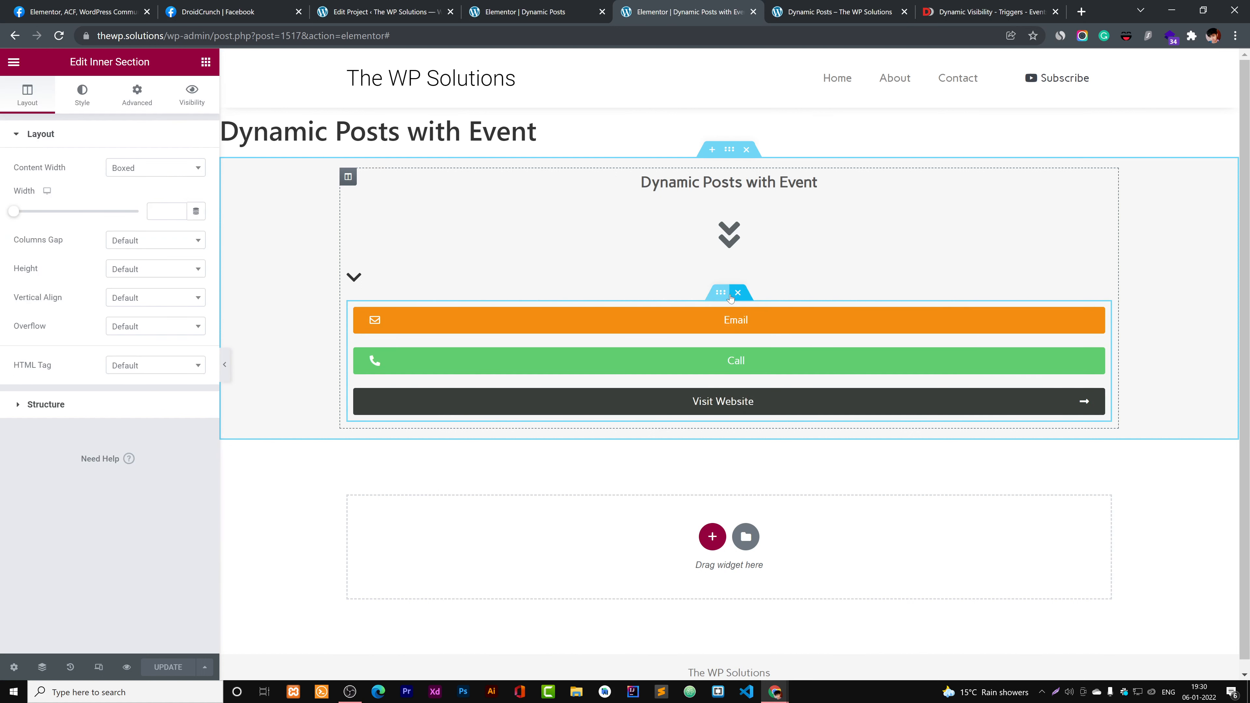
left_click(151, 110)
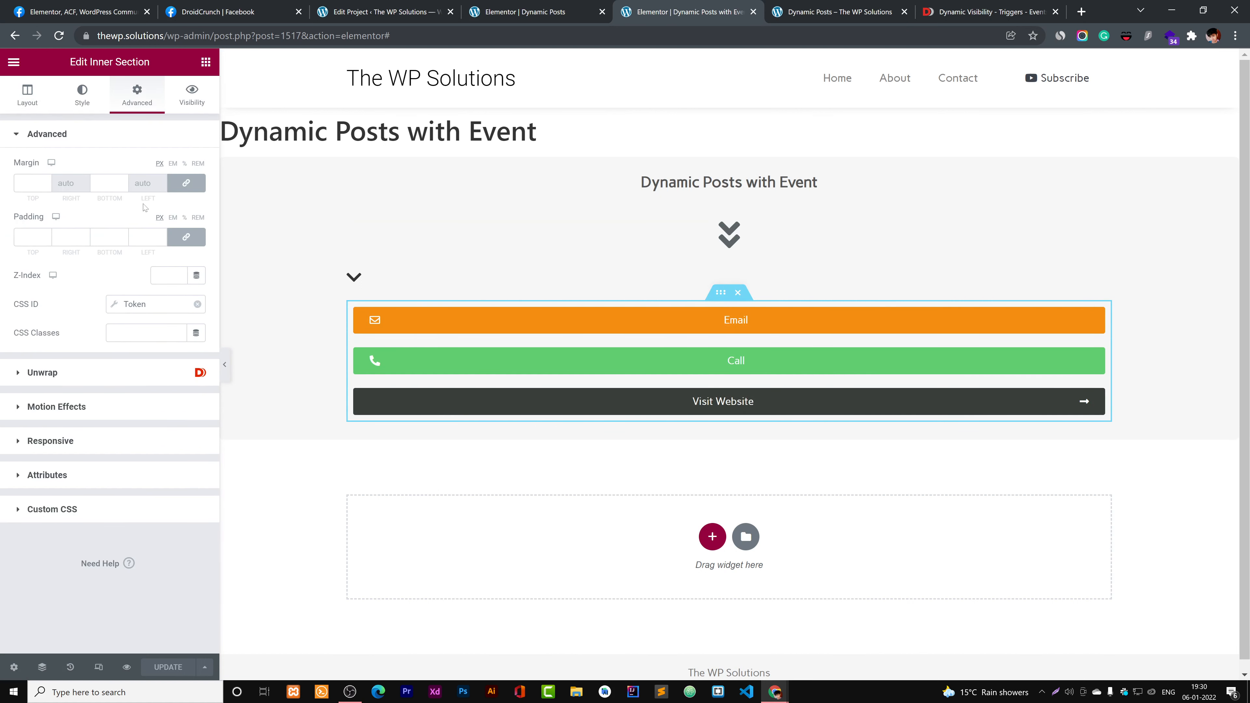
left_click(202, 100)
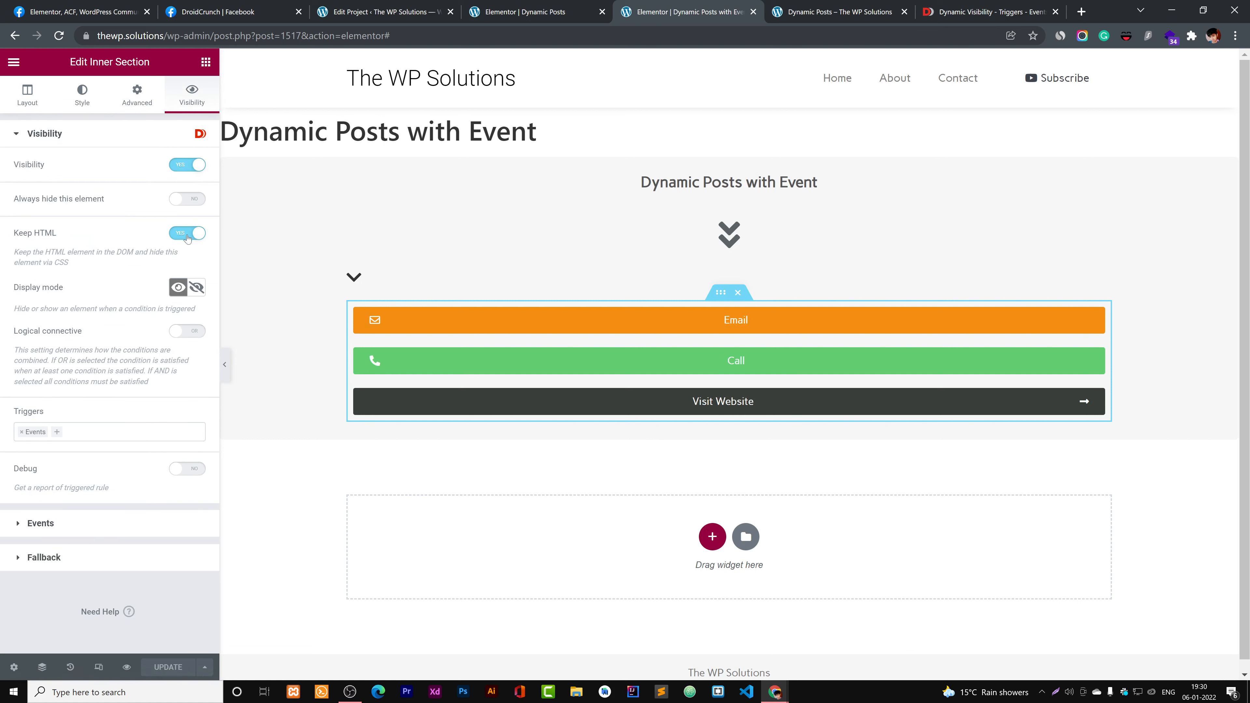
left_click(102, 529)
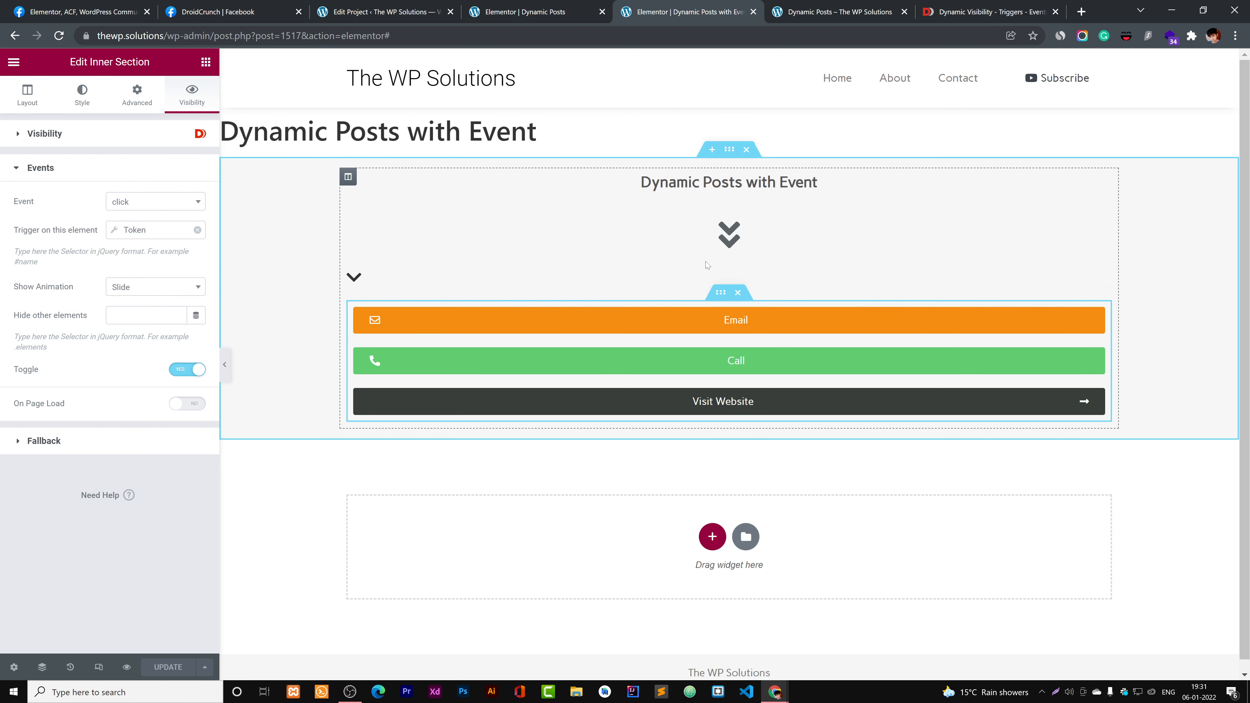
- Inspect the inner section's click-event trigger token #toggle[post:ID] and compare it with the icon's CSS ID
left_click(148, 232)
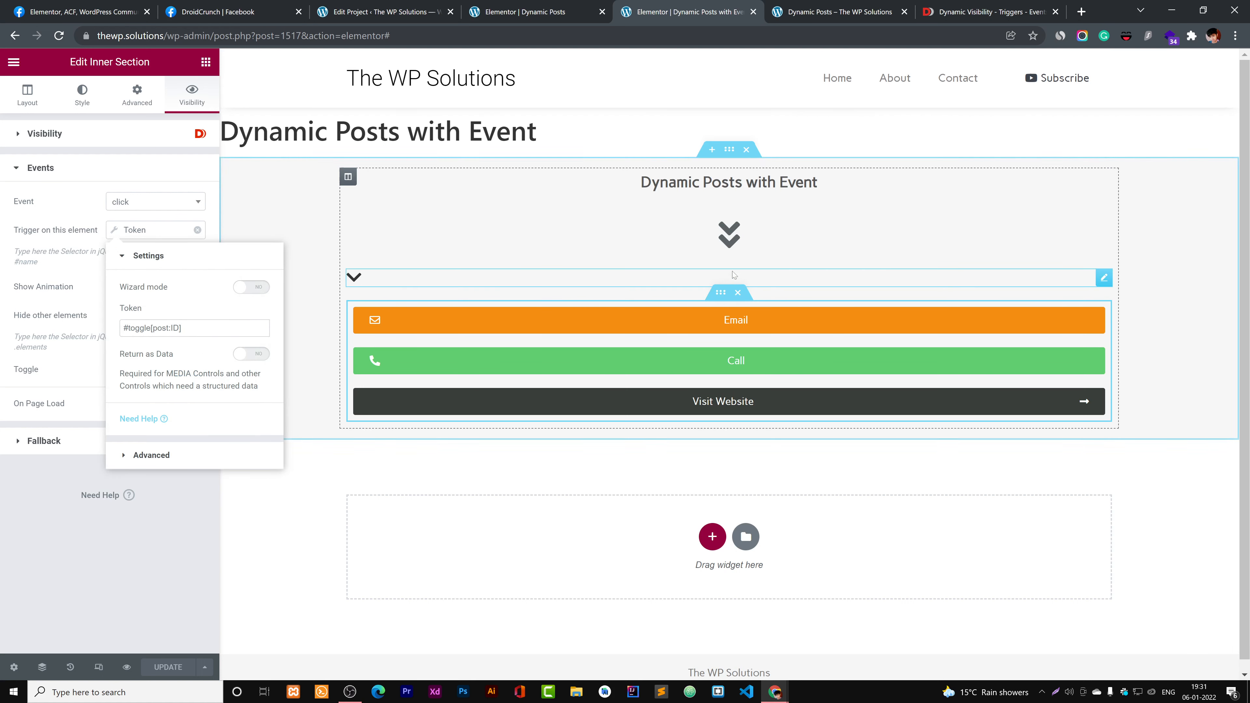
left_click_drag(185, 328, 113, 332)
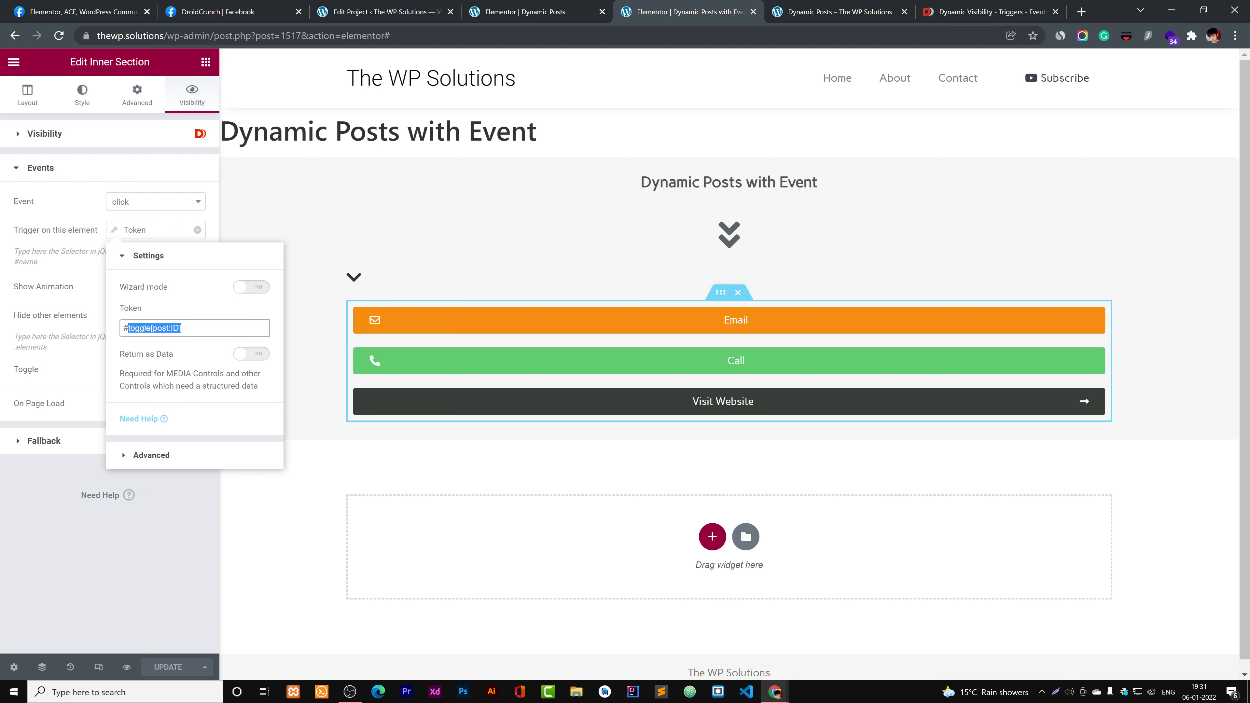
left_click(650, 265)
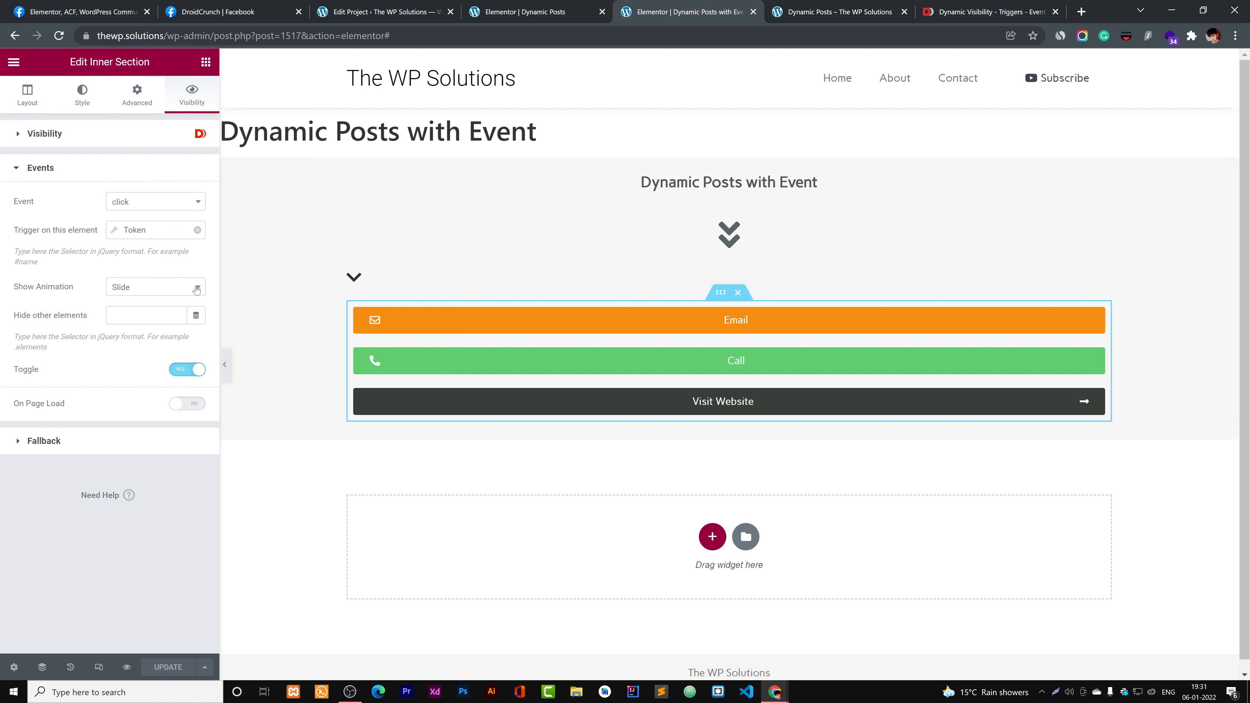
left_click(88, 135)
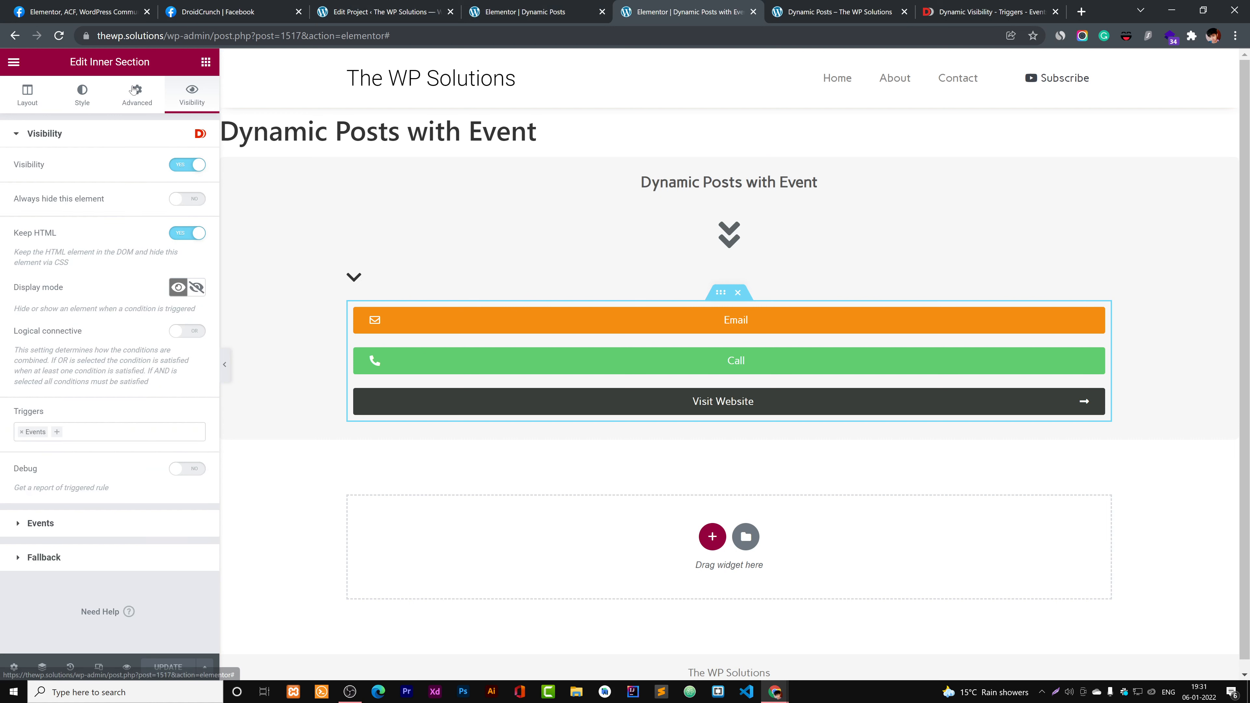
- Correct the inner section's CSS ID token to row[post:ID] and update the template
left_click(131, 101)
left_click(145, 309)
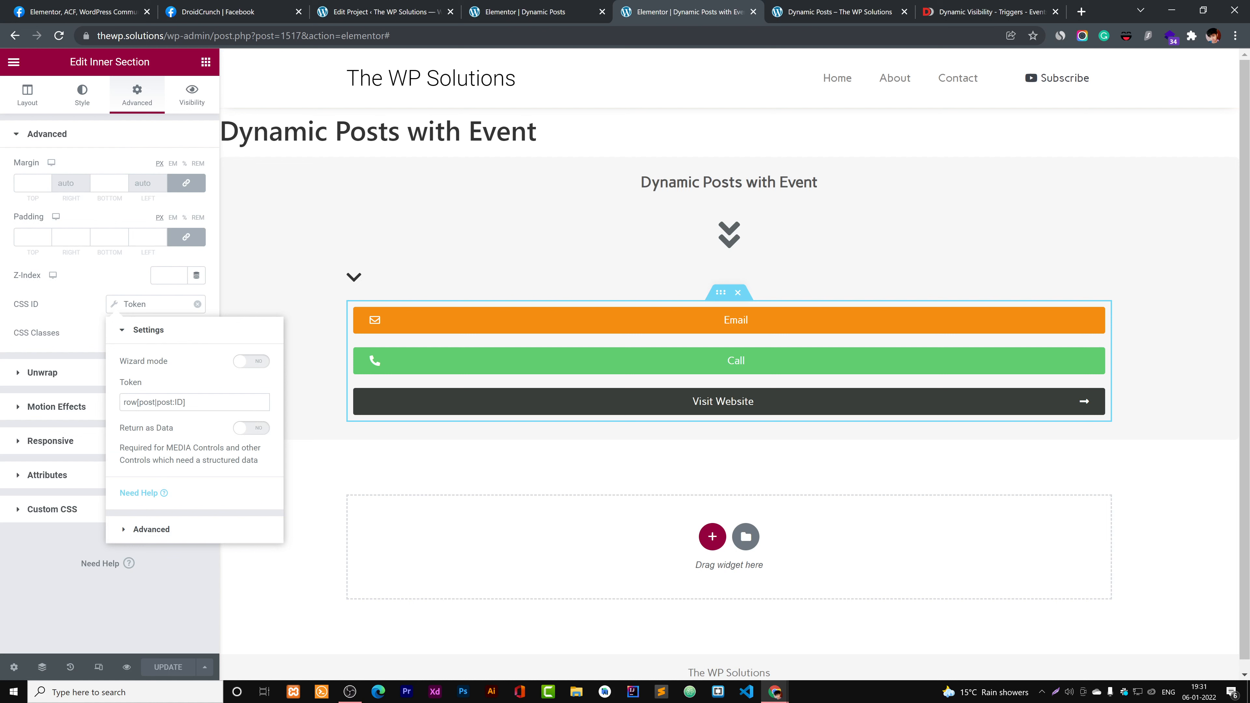
left_click_drag(158, 402, 144, 402)
left_click(187, 402)
double_click(147, 402)
key("BackSpace")
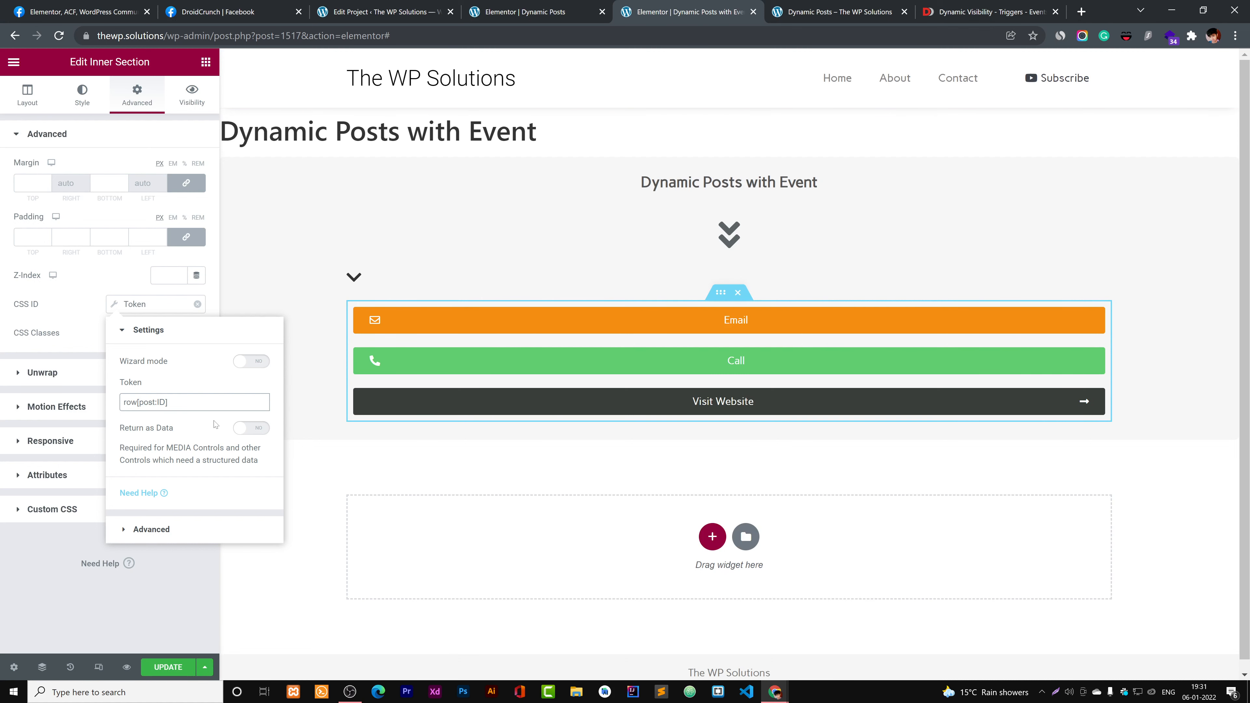
left_click(168, 667)
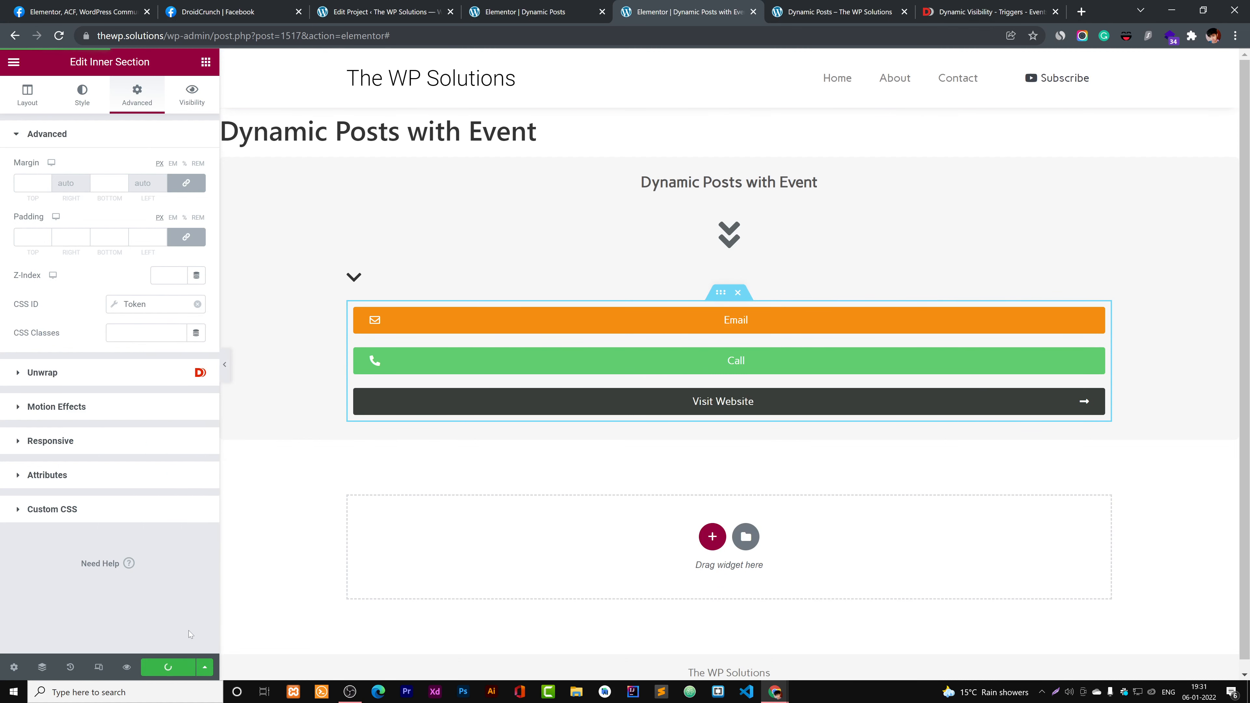
- Reload the Dynamic Posts preview and test the double-arrow toggles of Projects 3 and 4
left_click(837, 11)
right_click(844, 11)
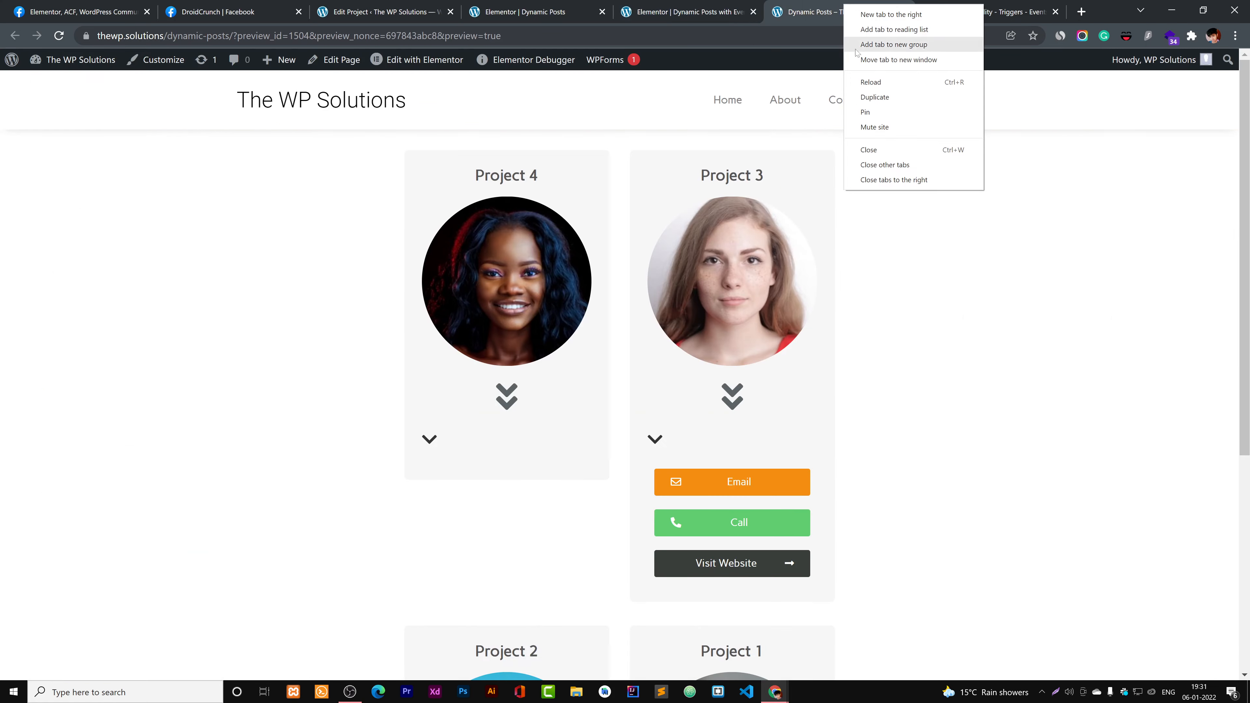
left_click(871, 82)
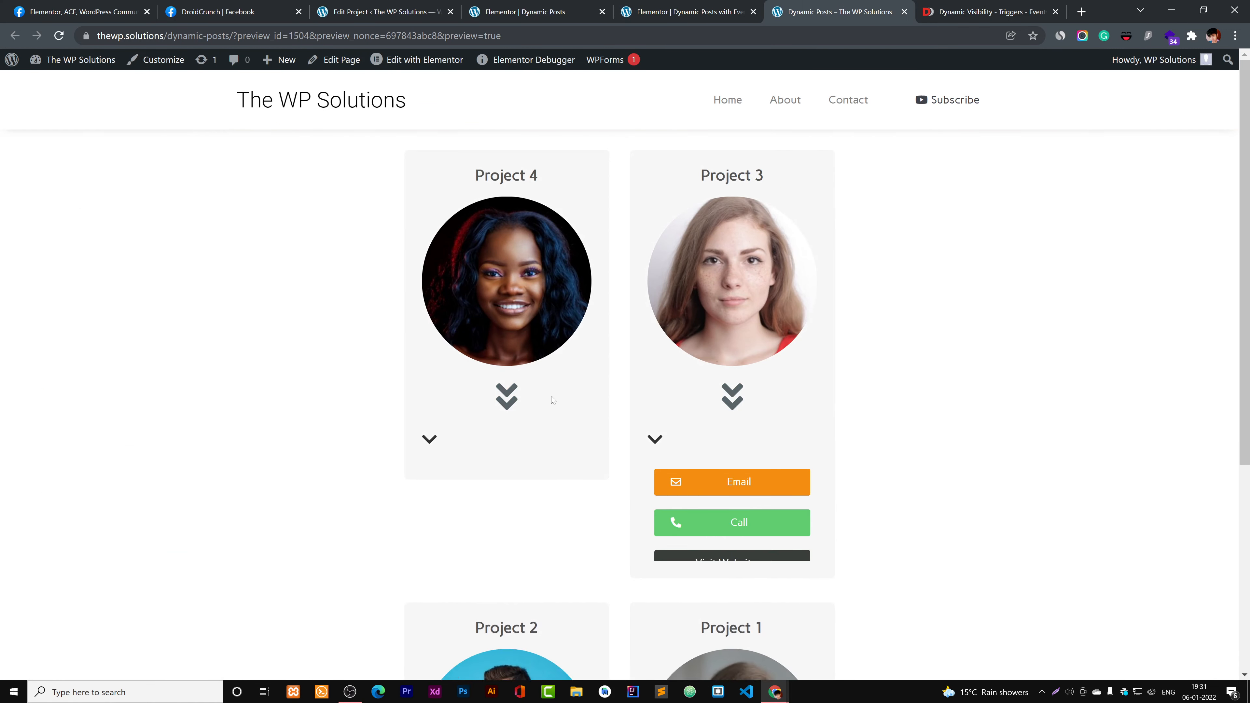
left_click(508, 396)
- In the event template, review the inner section's CSS ID token with its Before, After and Fallback options, and the double-arrow icon's advanced settings
left_click(726, 7)
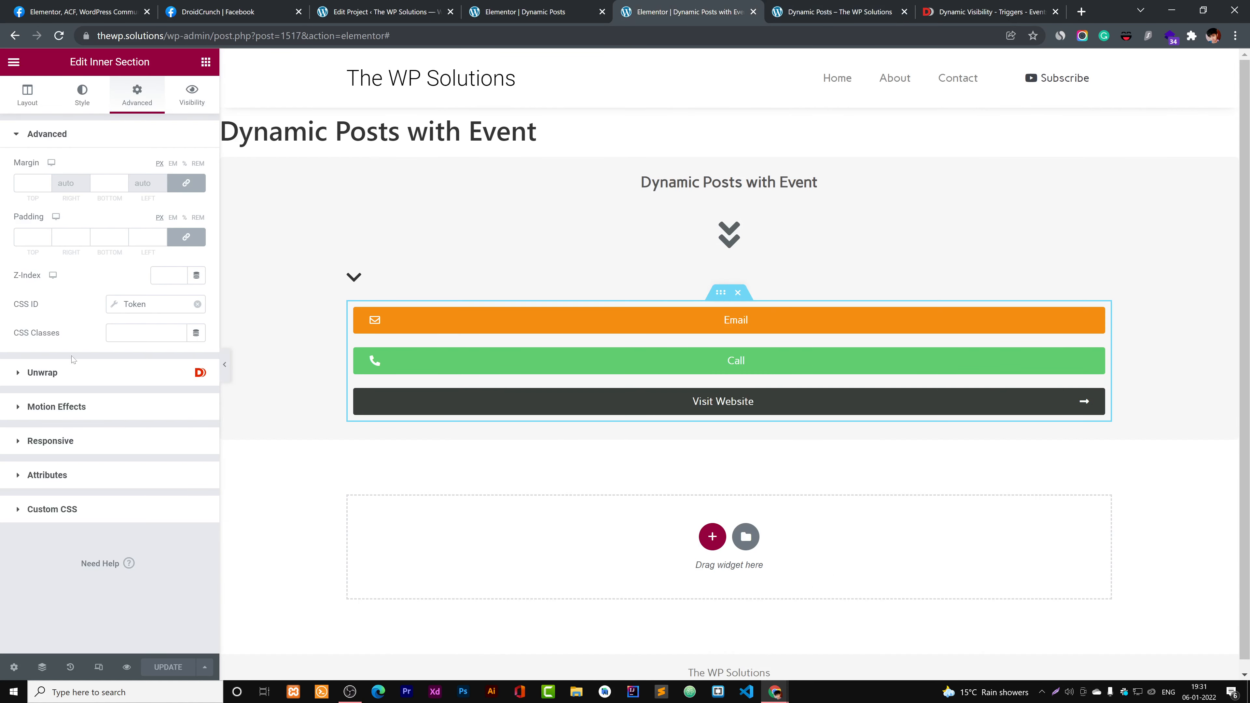
left_click(135, 305)
left_click_drag(169, 403, 119, 407)
left_click(153, 530)
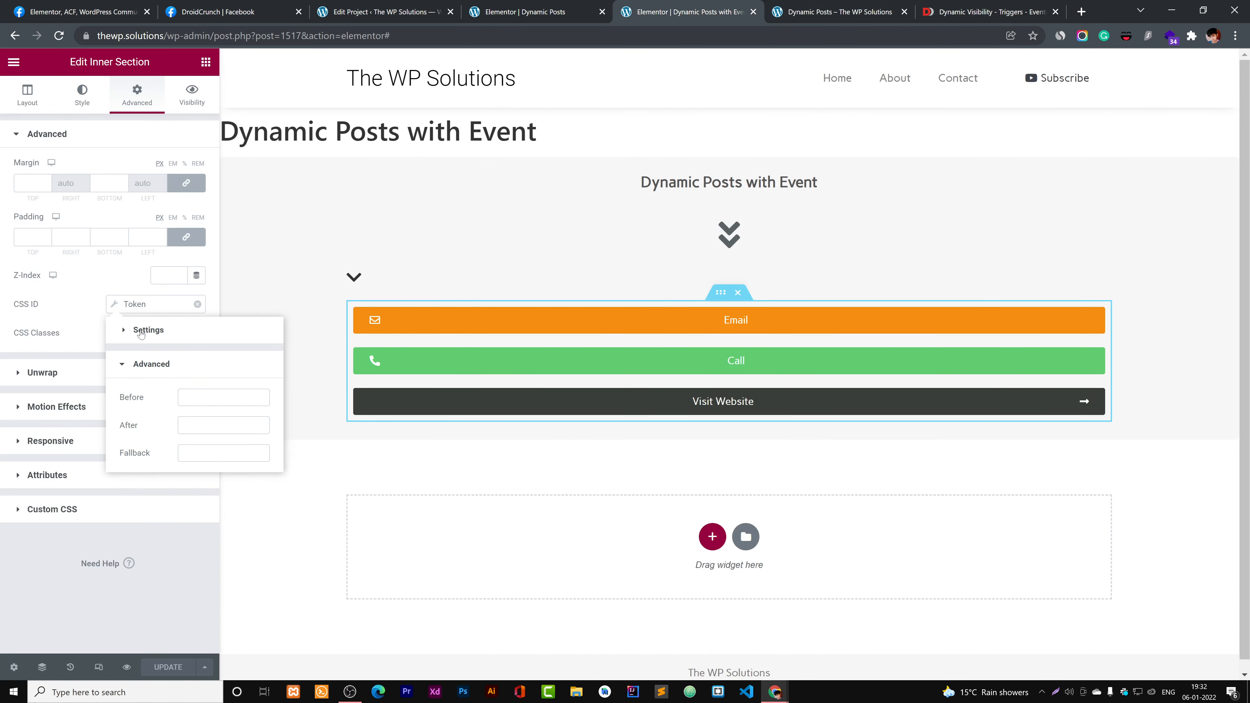
left_click(105, 308)
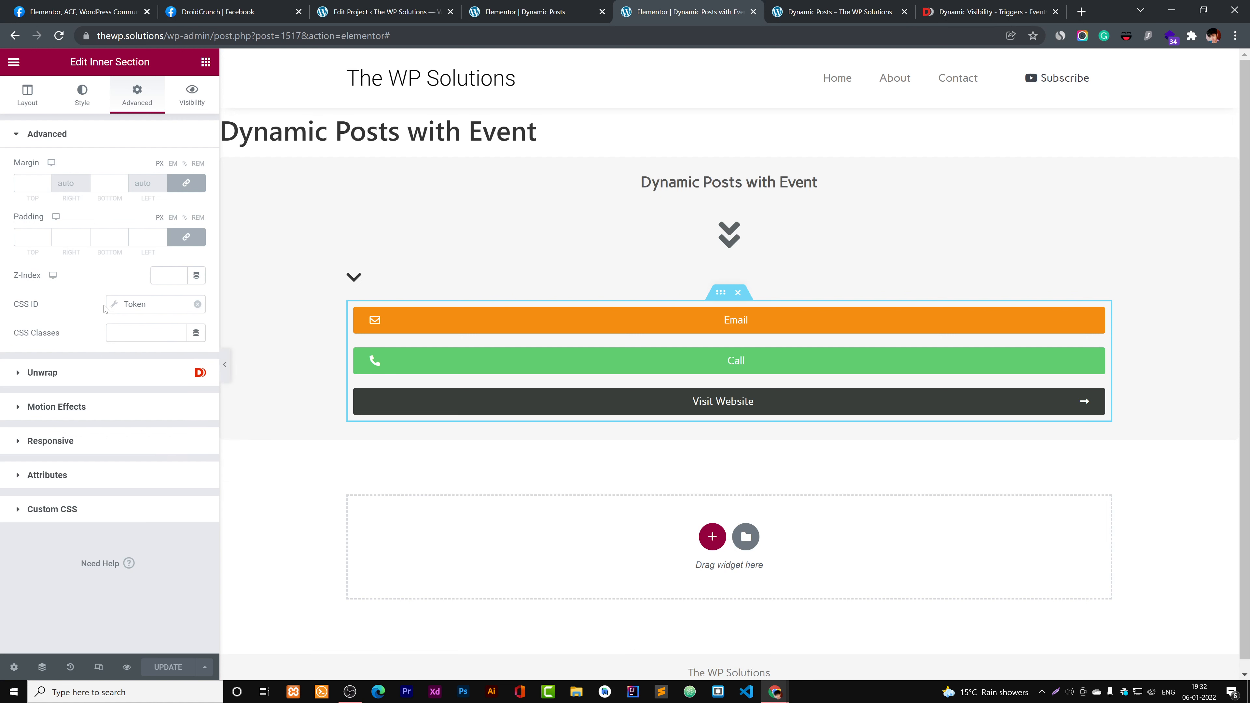
left_click(140, 307)
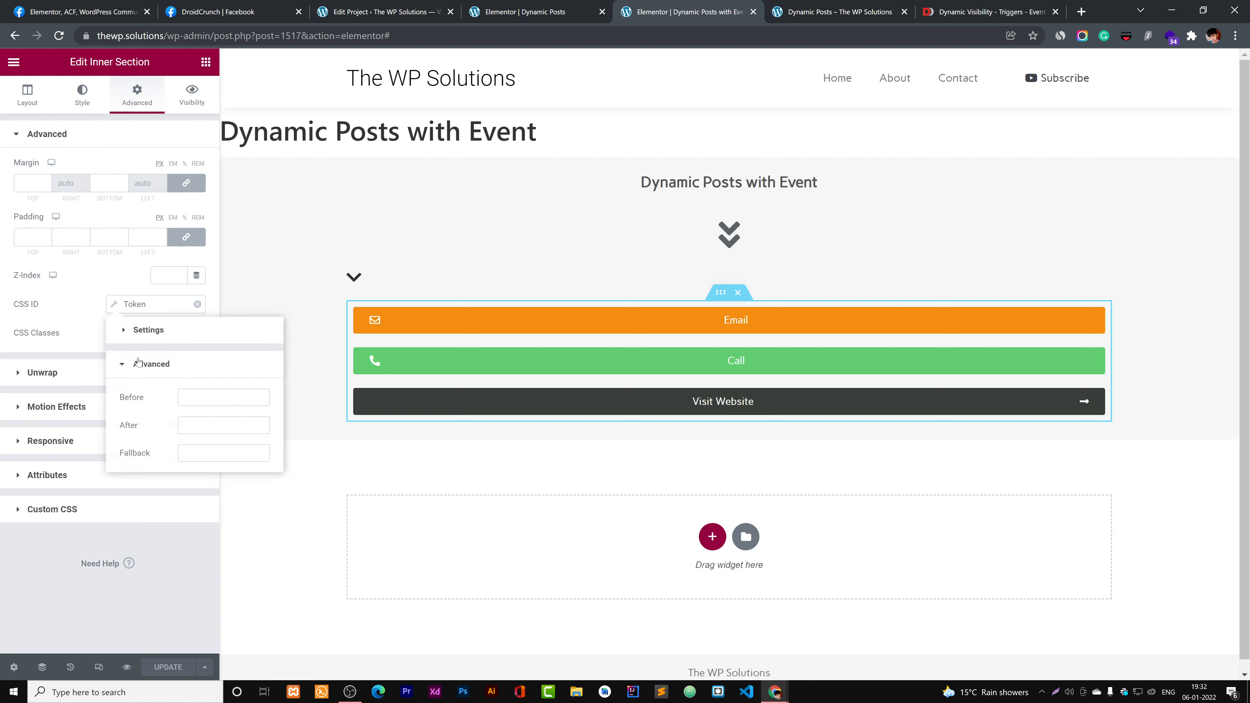
left_click(85, 328)
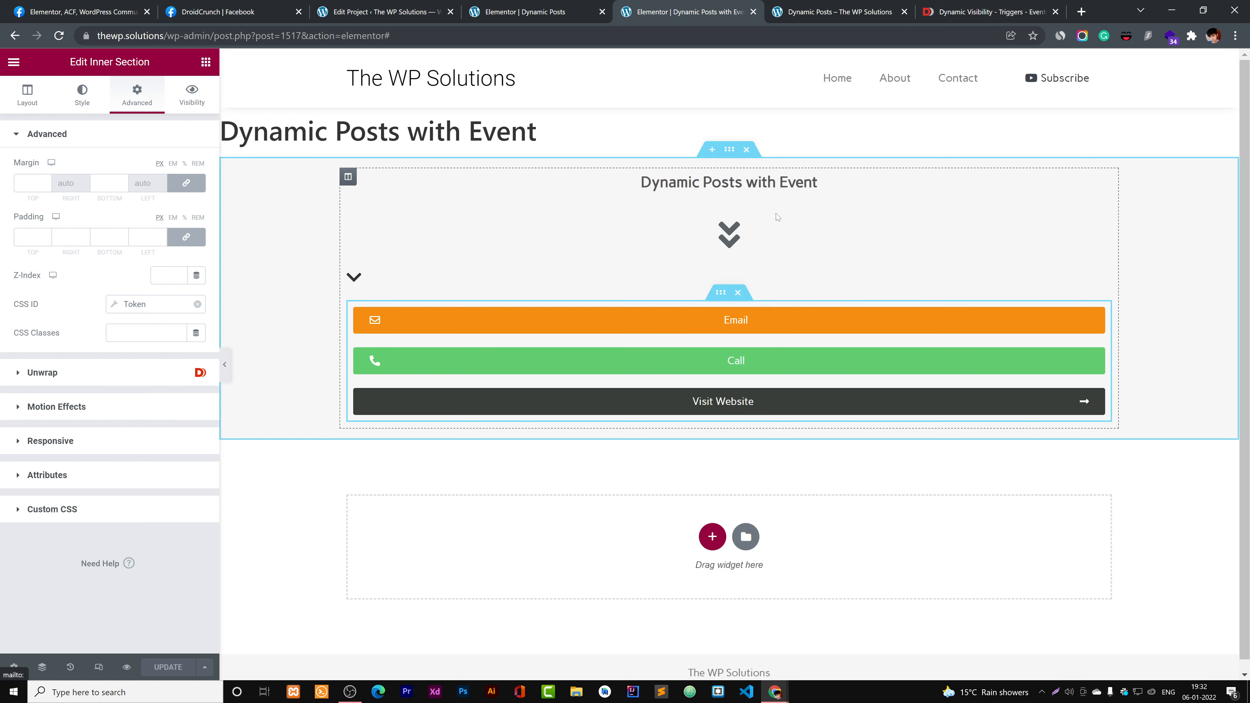
left_click(740, 233)
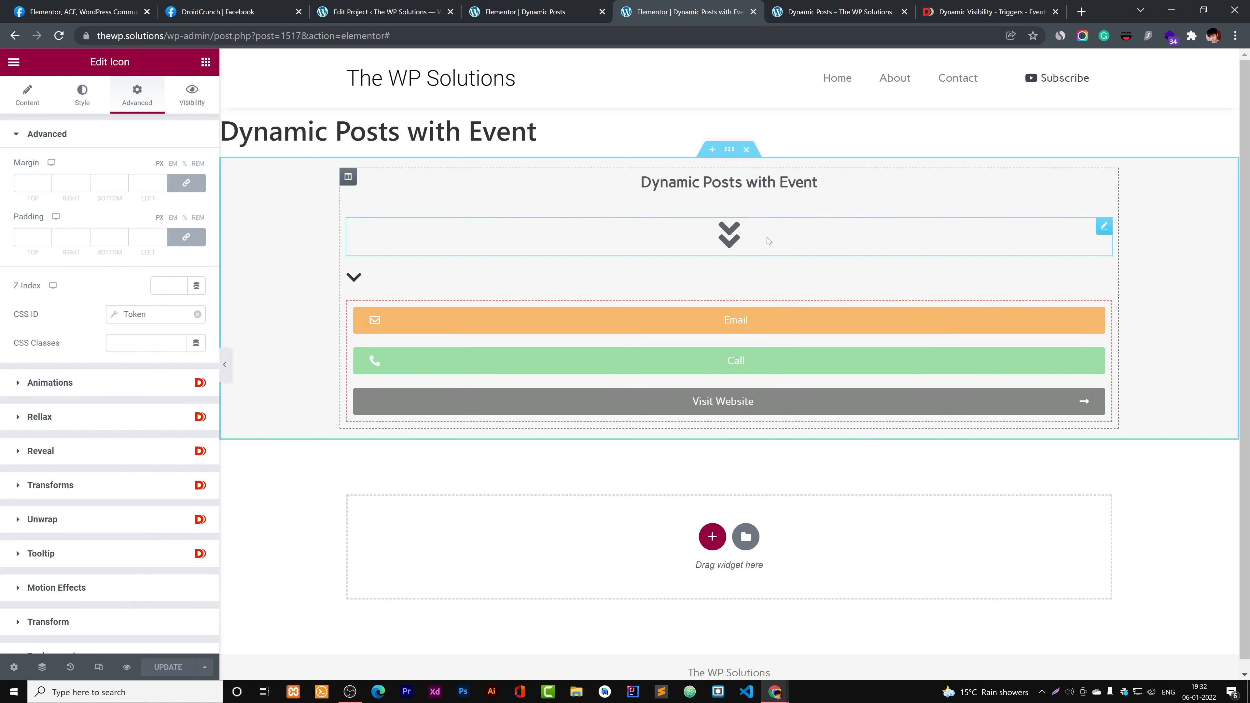
left_click(719, 299)
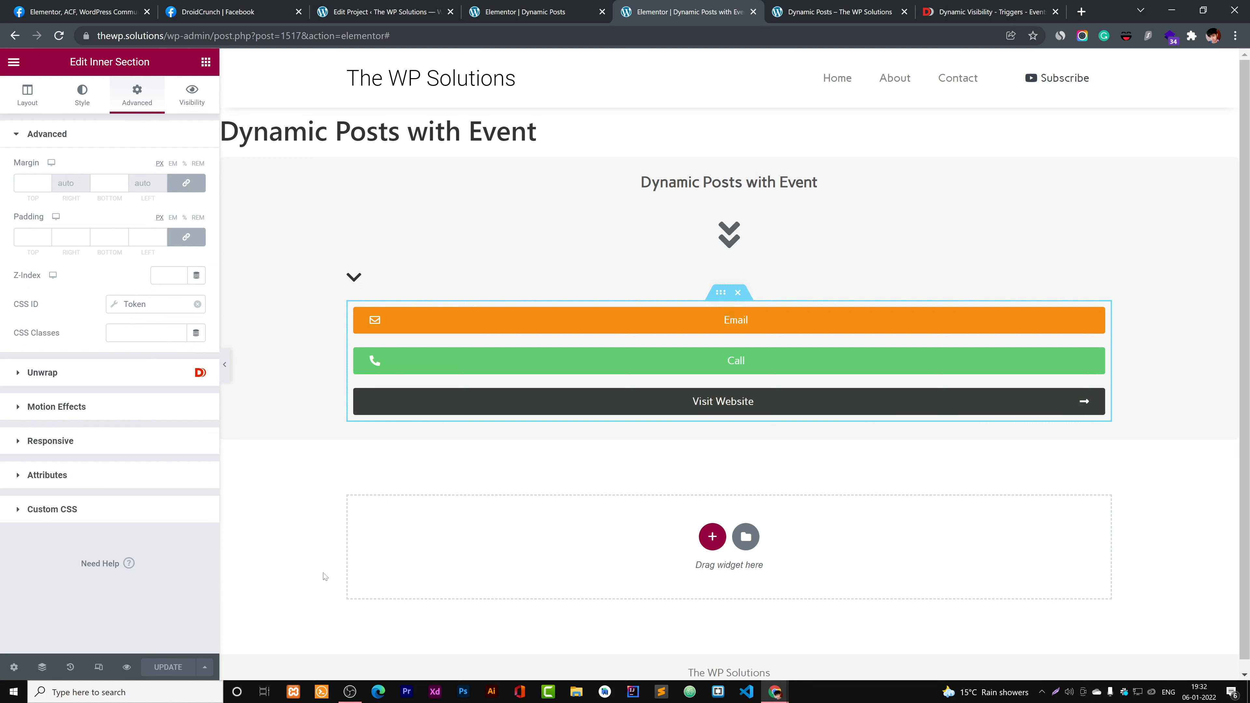
- Look through the Dynamic Visibility Triggers - Events help article and go to the help center's Tutorials collection
left_click(968, 11)
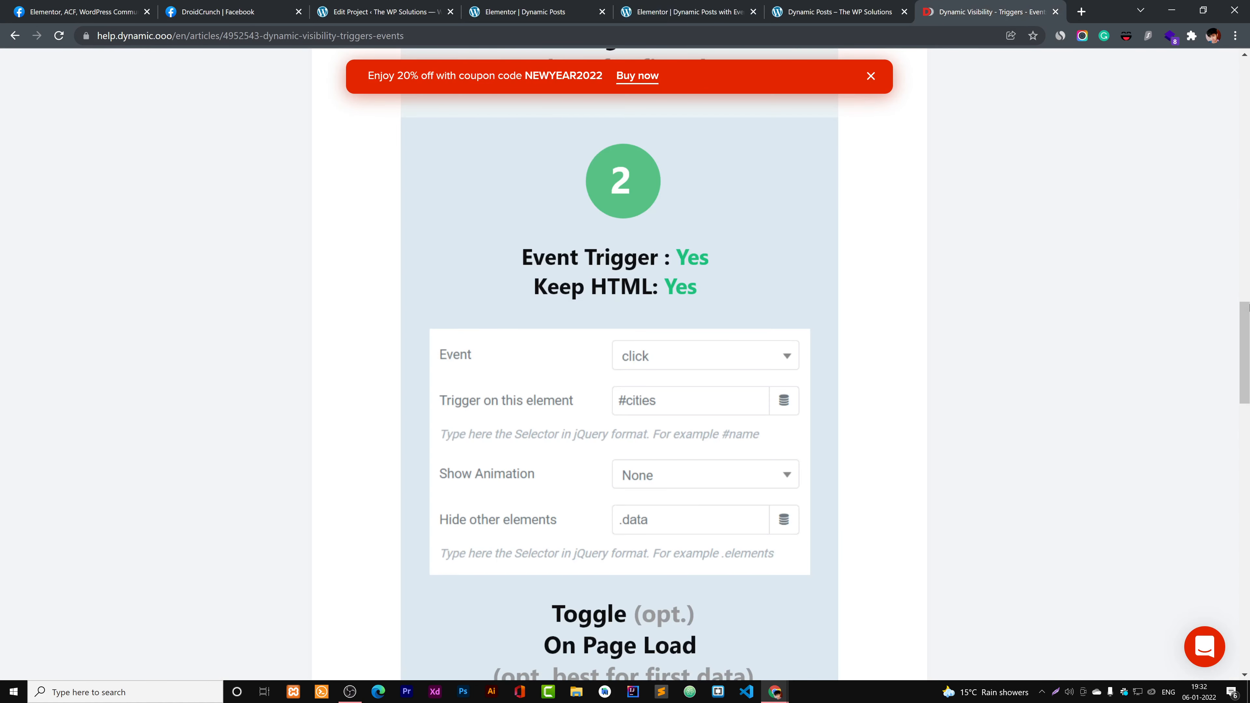
left_click_drag(1249, 308, 1243, 627)
left_click_drag(1248, 477, 1247, 11)
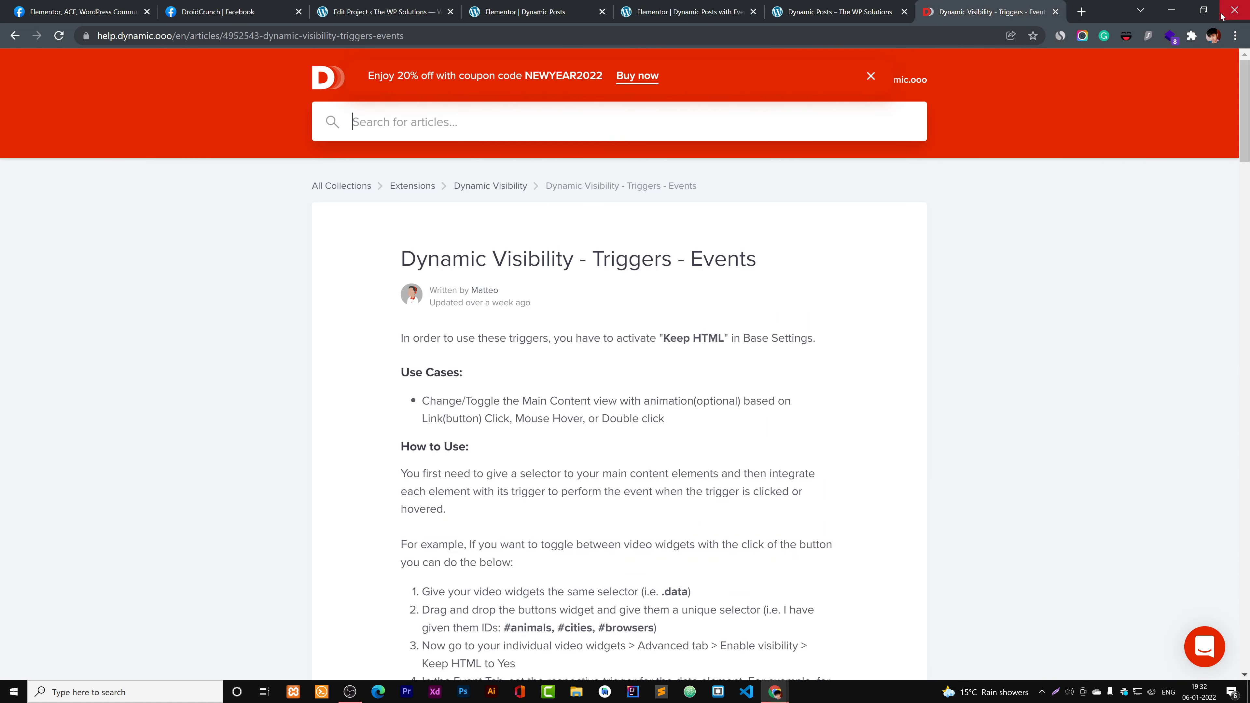
left_click(492, 188)
scroll(507, 276, "down", 5)
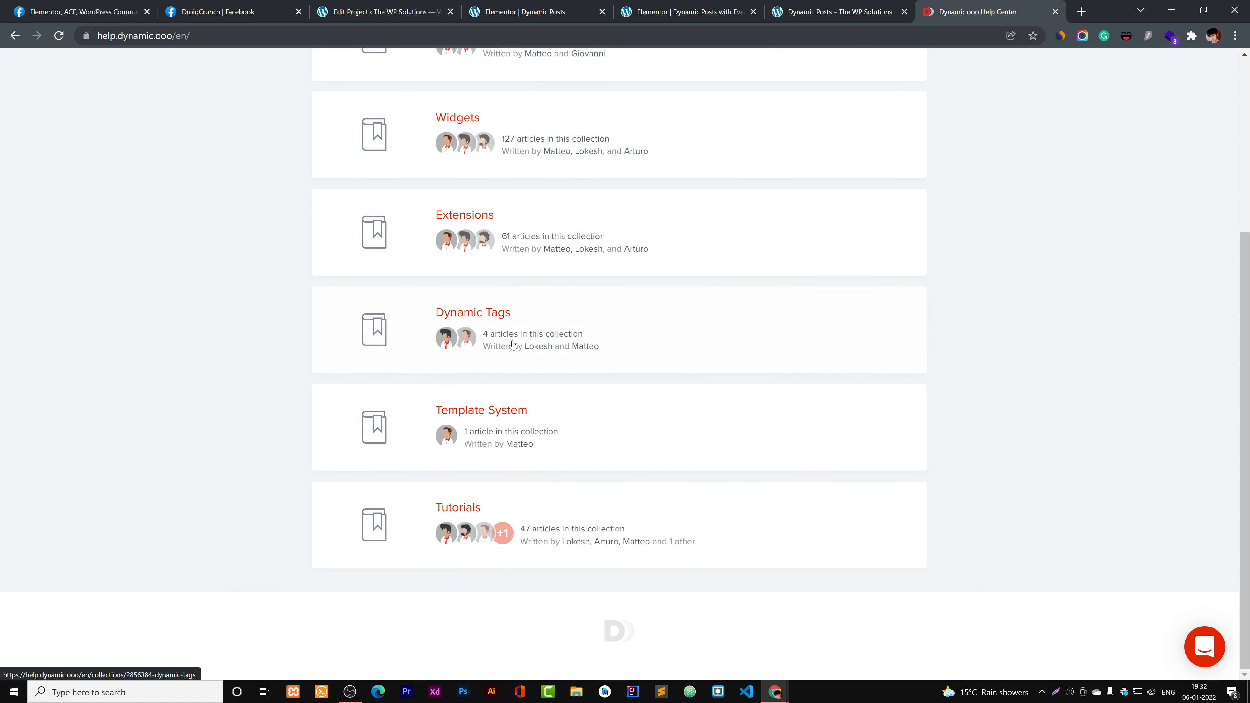
left_click(468, 506)
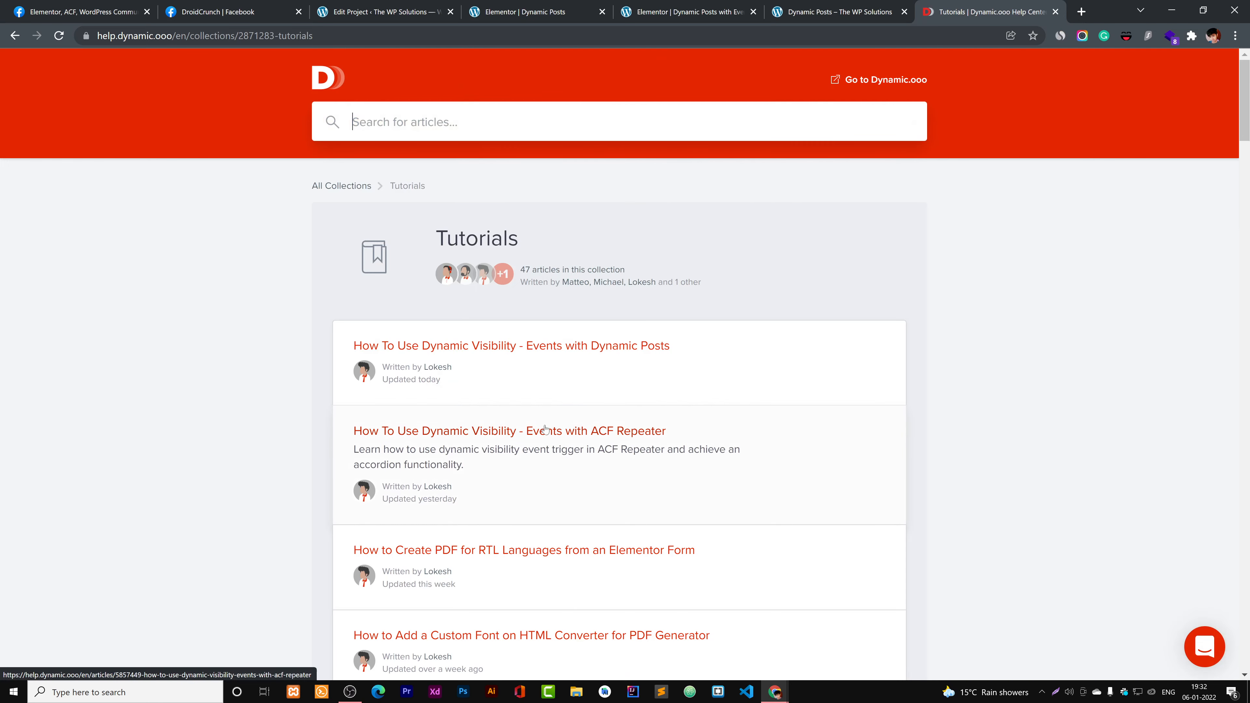
- Open the Dynamic Visibility - Events tutorials for Dynamic Posts and ACF Repeater in separate new tabs
scroll(544, 426, "down", 1)
right_click(513, 280)
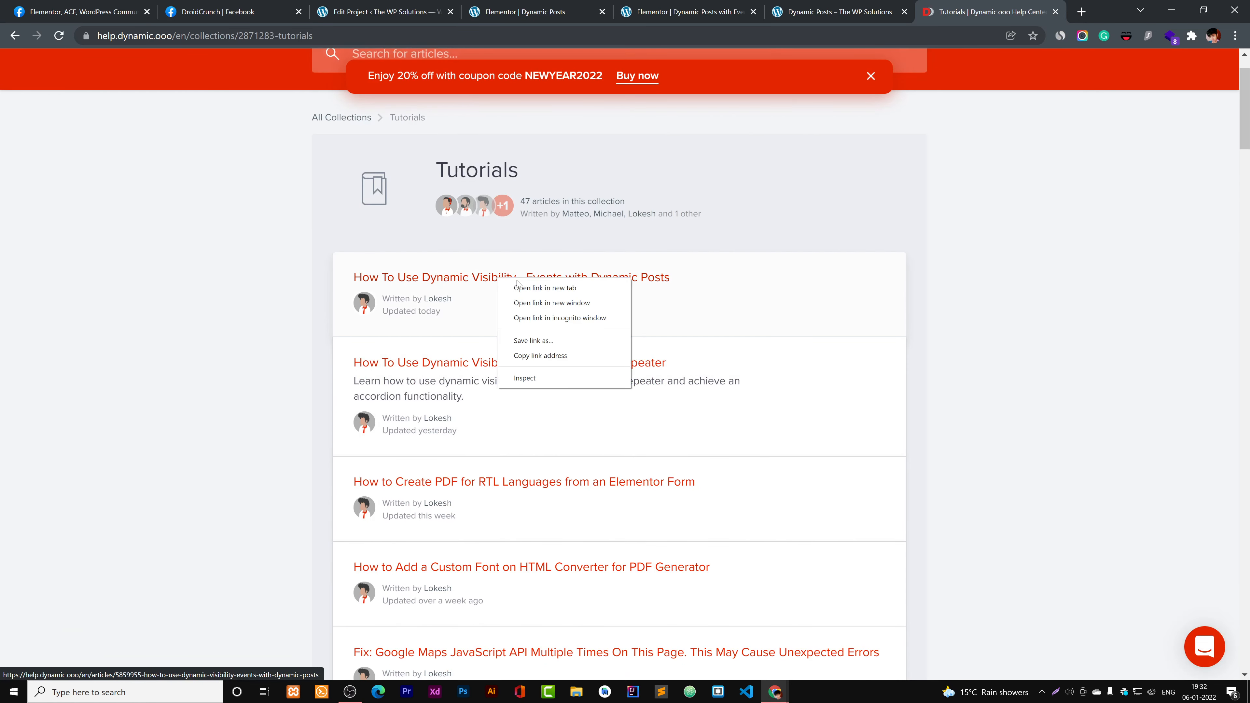
left_click(524, 288)
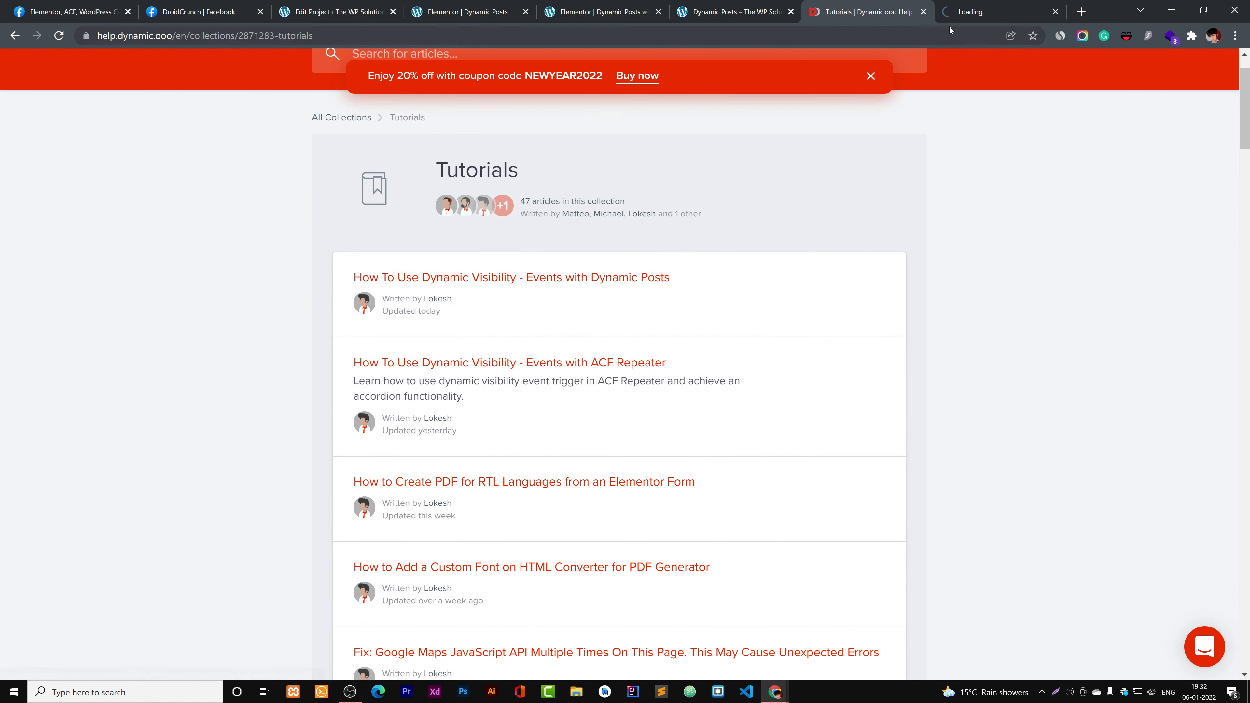
right_click(452, 363)
left_click(473, 372)
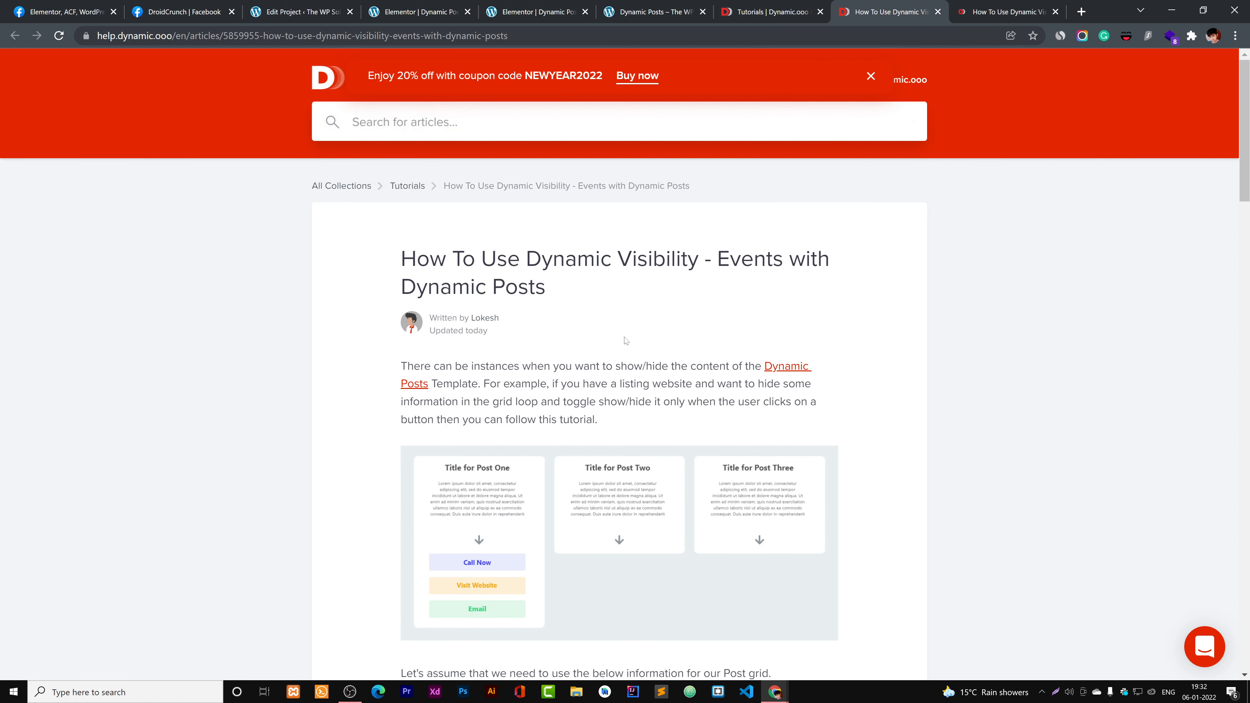
- Review the ACF Repeater tutorial's subfields, row and toggle tokens, and click-event settings
left_click(1022, 17)
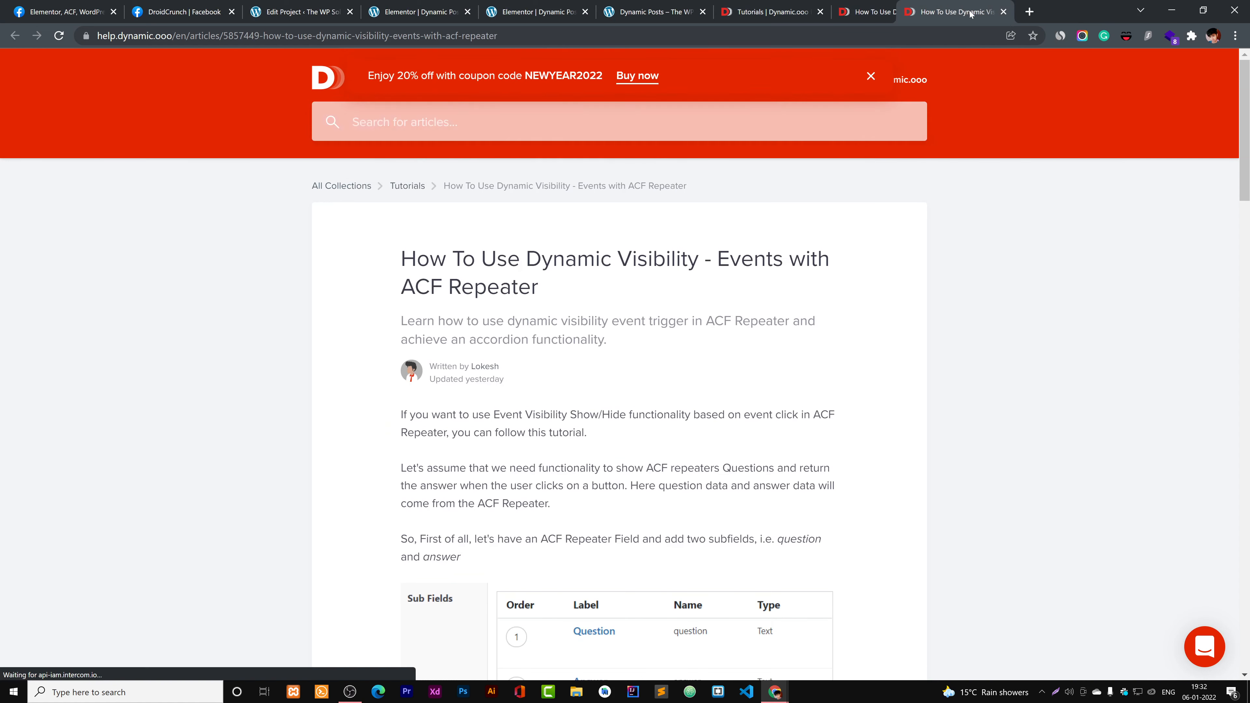
scroll(612, 477, "down", 10)
scroll(612, 477, "up", 5)
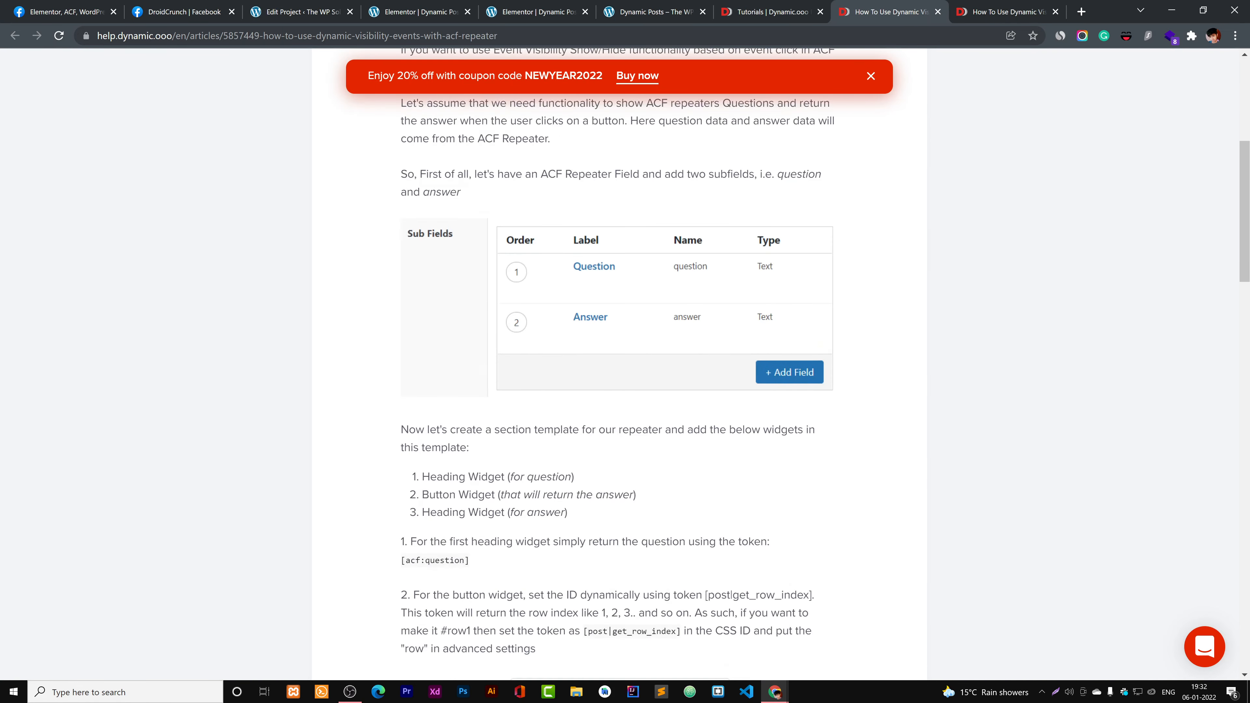
scroll(611, 478, "down", 15)
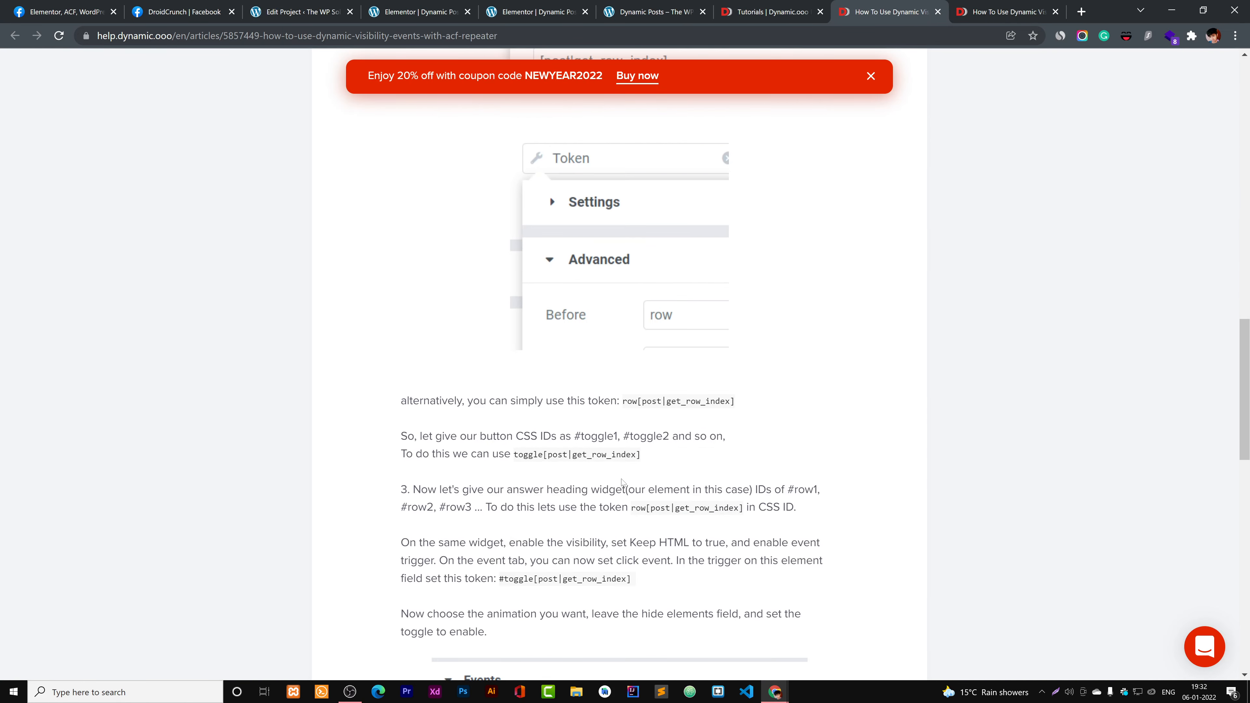
scroll(621, 482, "up", 5)
scroll(634, 368, "down", 15)
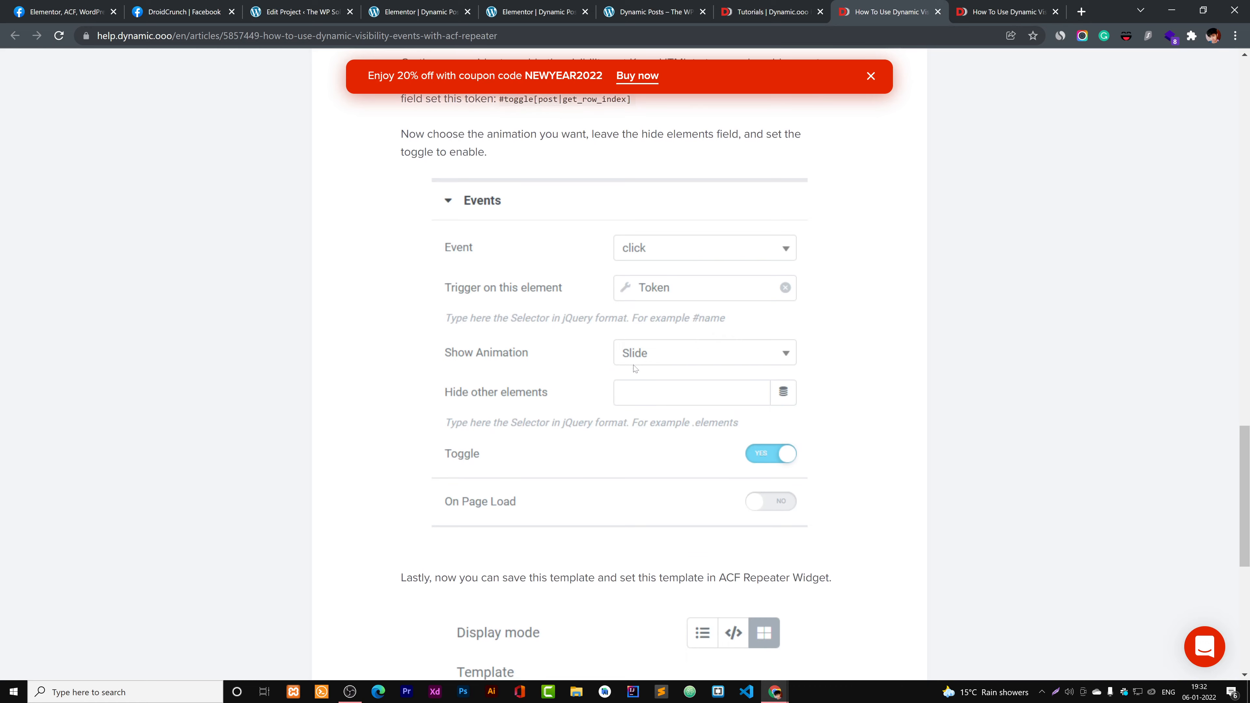
scroll(634, 368, "down", 8)
scroll(709, 396, "up", 20)
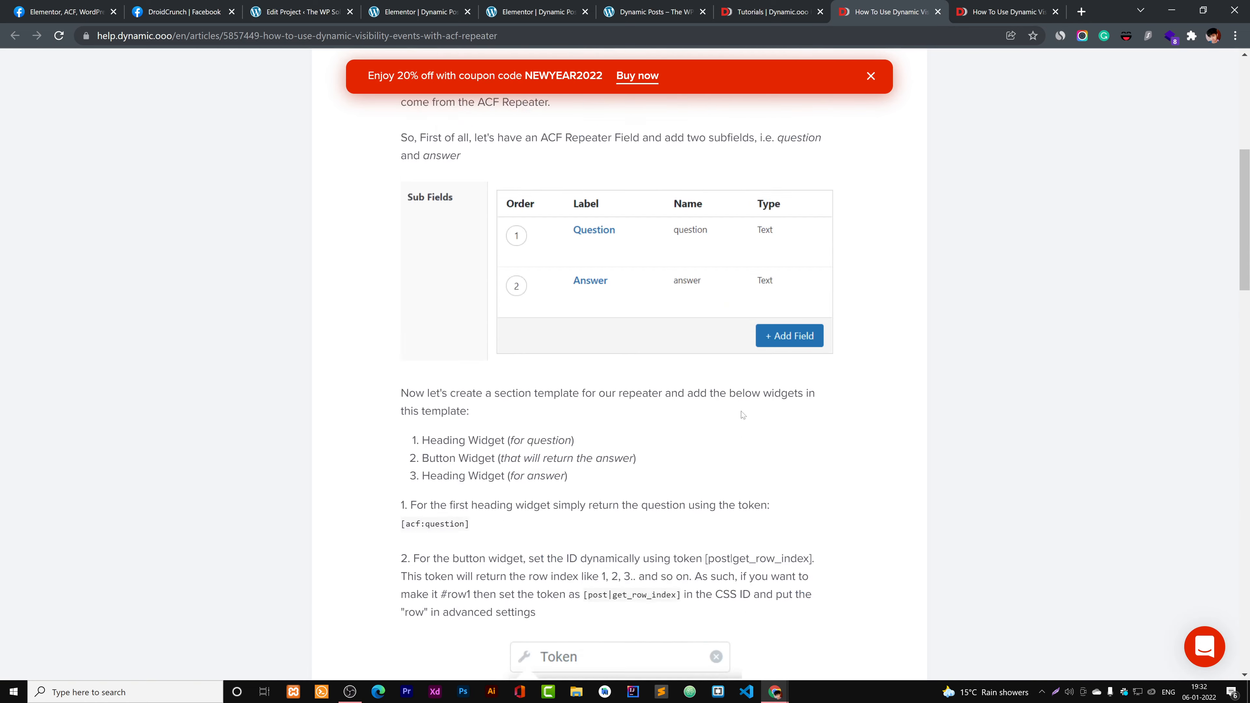
scroll(743, 414, "up", 5)
- In the Dynamic Posts tutorial, examine the example grid, the widget list, the ACF fields and the section template's tokens
key("ctrl+Tab")
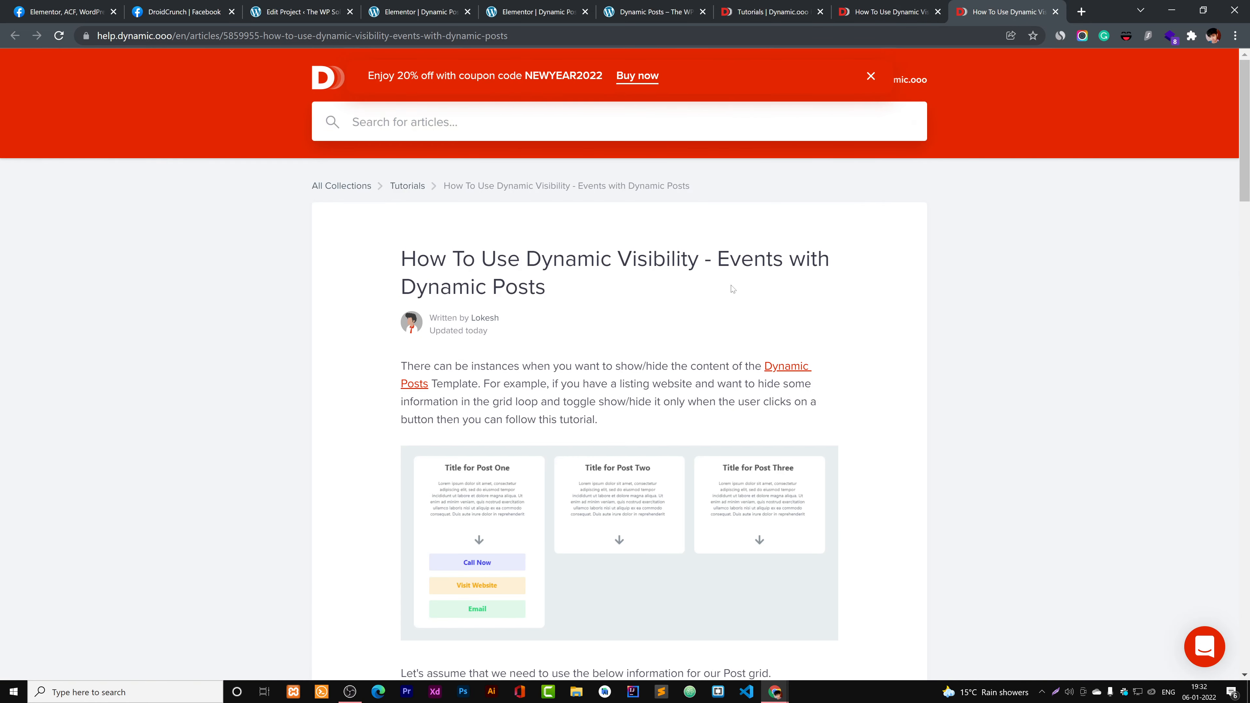
scroll(637, 288, "down", 2)
scroll(681, 227, "down", 3)
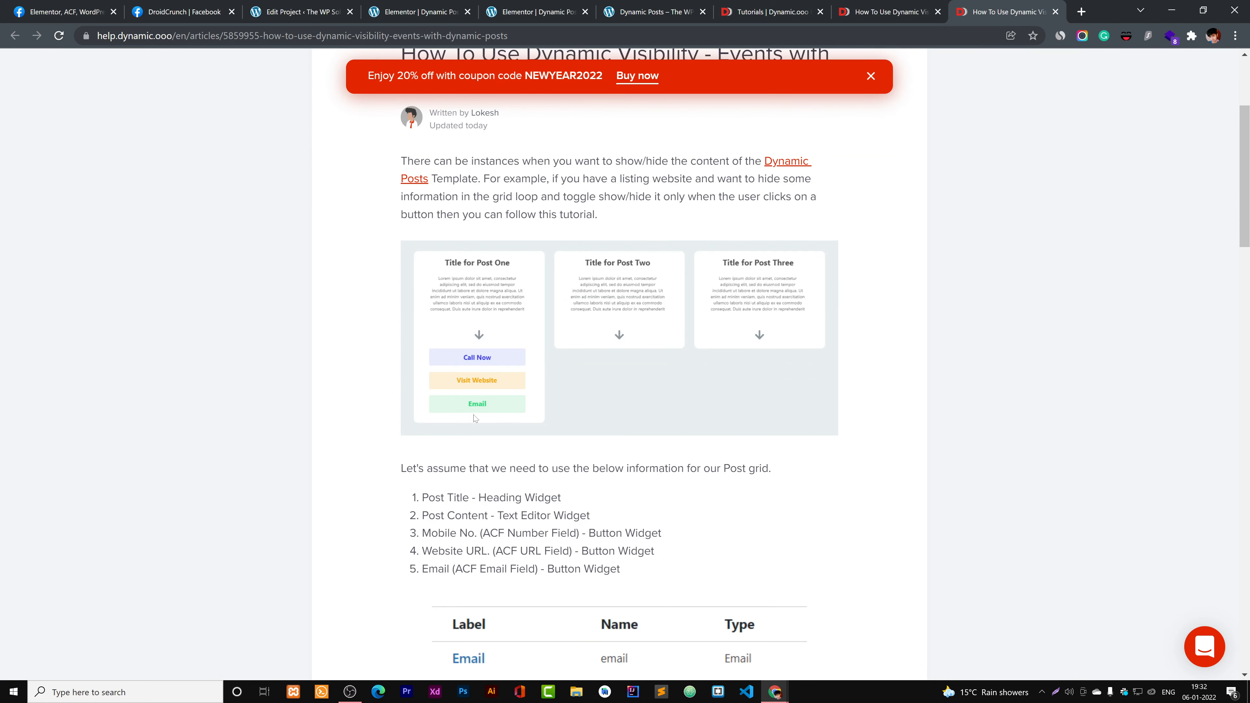
scroll(497, 416, "down", 5)
left_click_drag(444, 225, 631, 313)
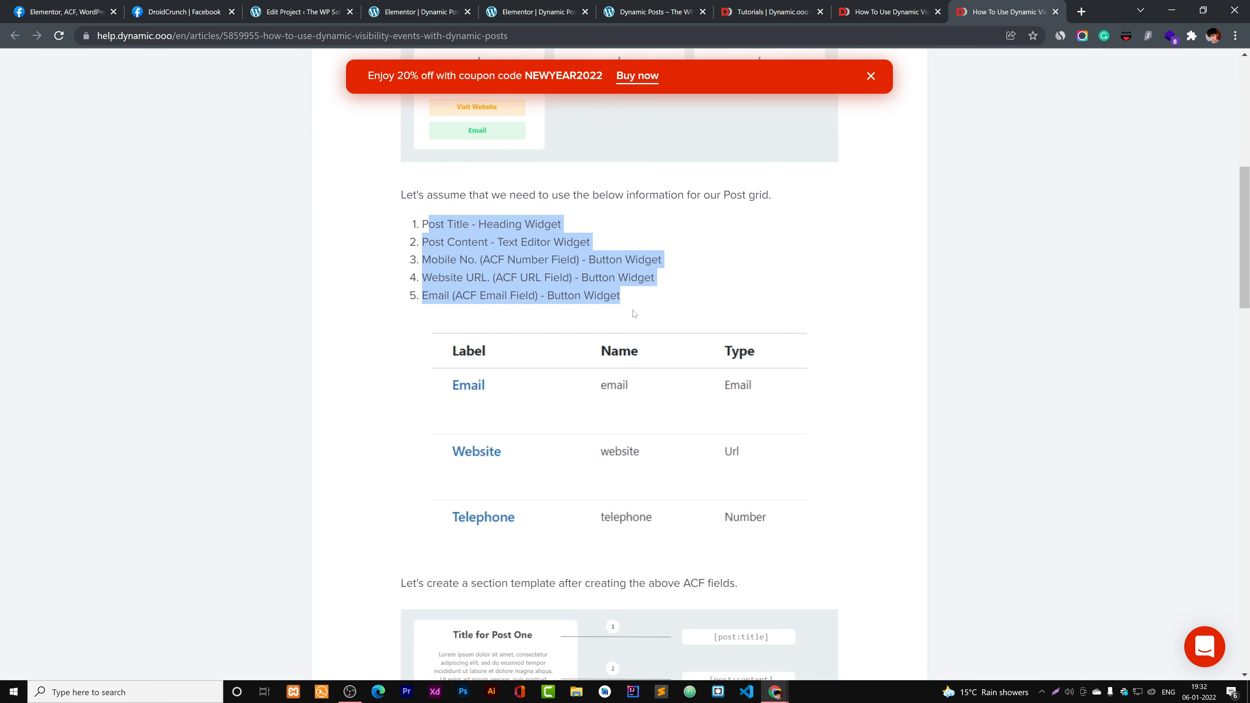
scroll(636, 316, "down", 2)
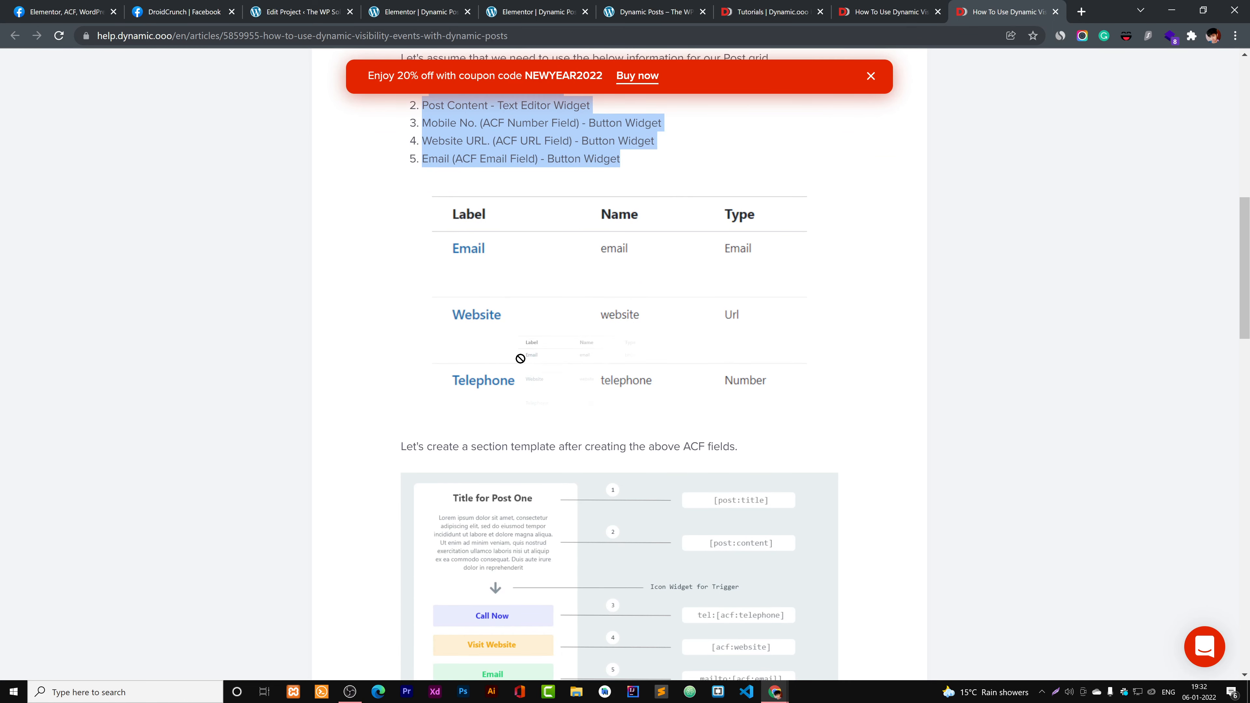
scroll(522, 359, "down", 2)
scroll(533, 382, "up", 4)
left_click(453, 249)
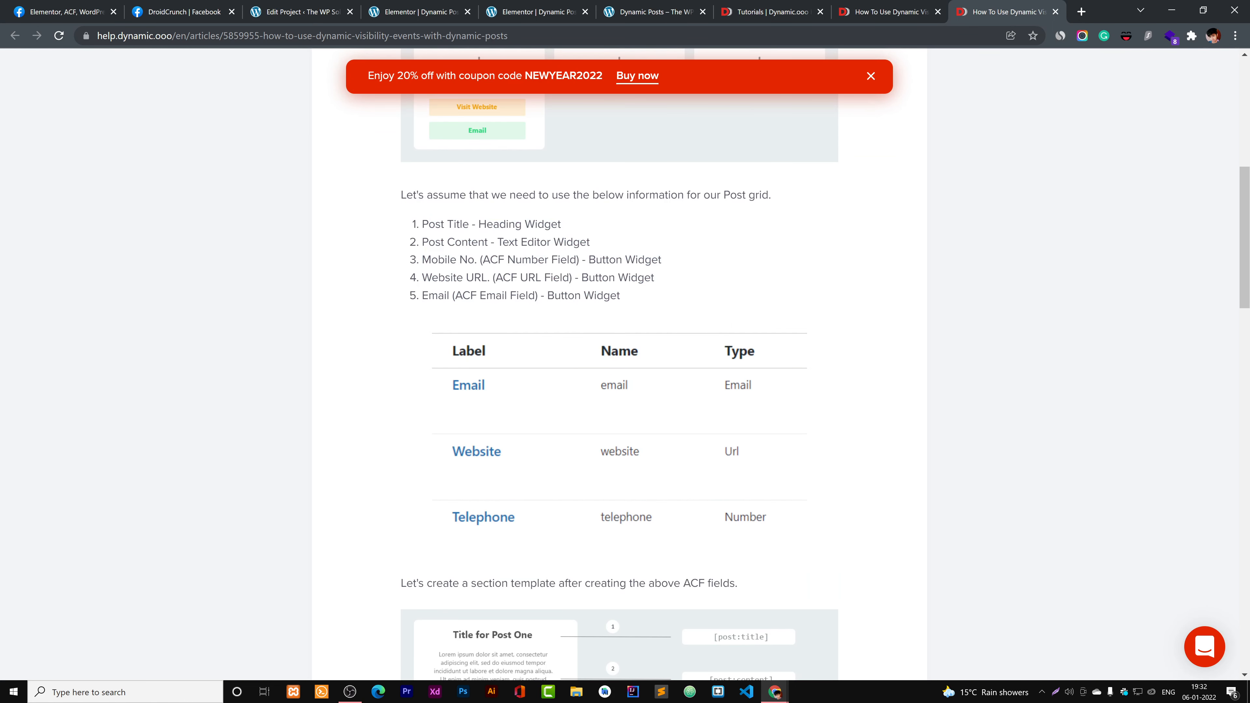
scroll(694, 367, "down", 4)
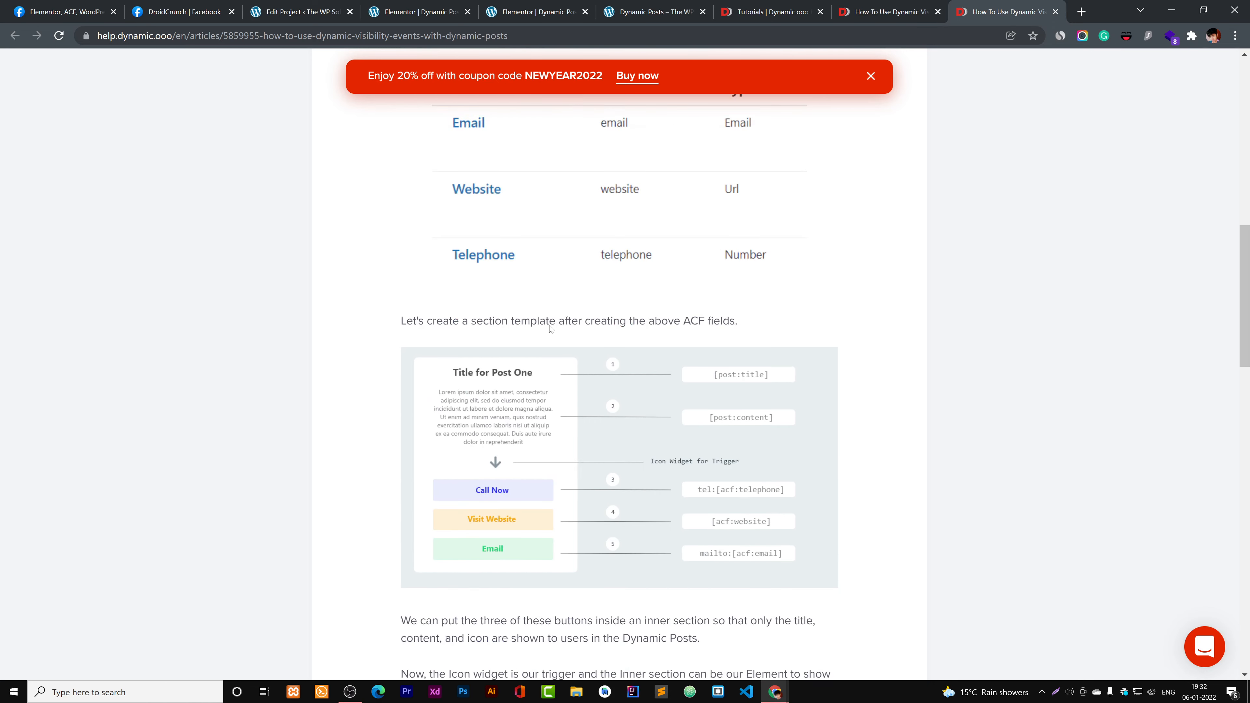
left_click_drag(734, 364, 779, 409)
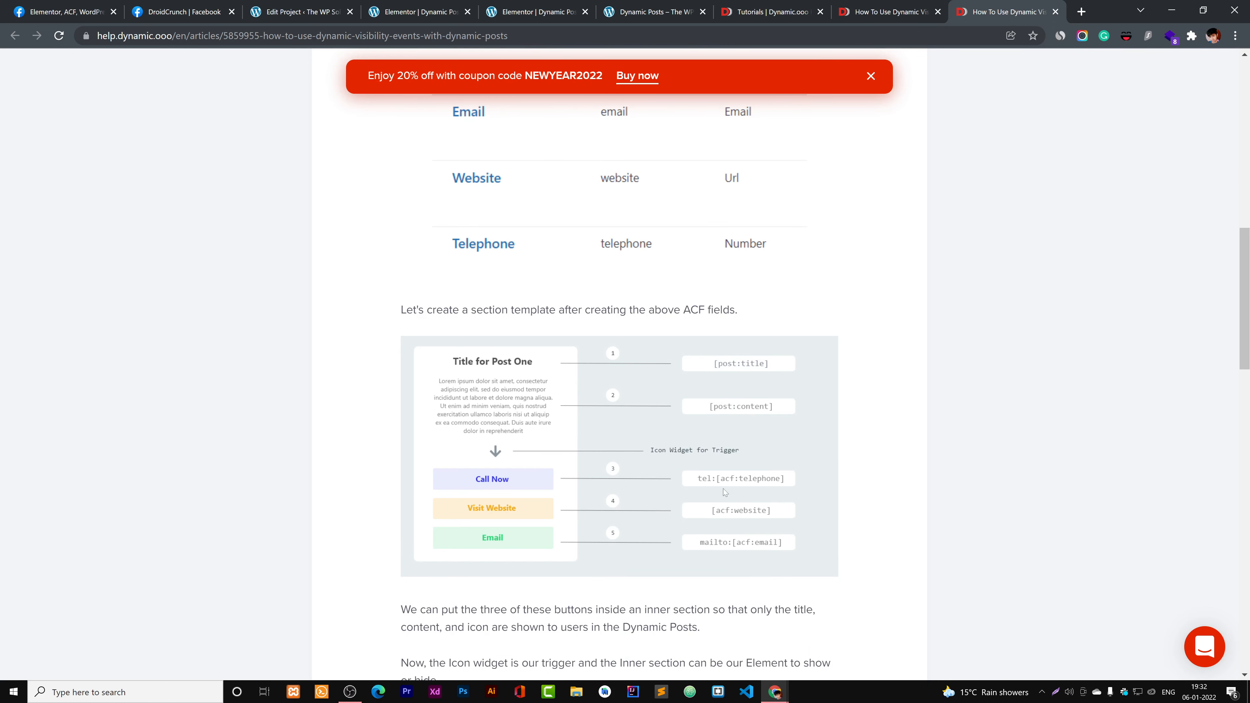
- Read how the Dynamic Posts tutorial assigns the icon's toggle[post:ID] token and configures the inner section's click-event trigger and toggle settings
scroll(774, 485, "down", 3)
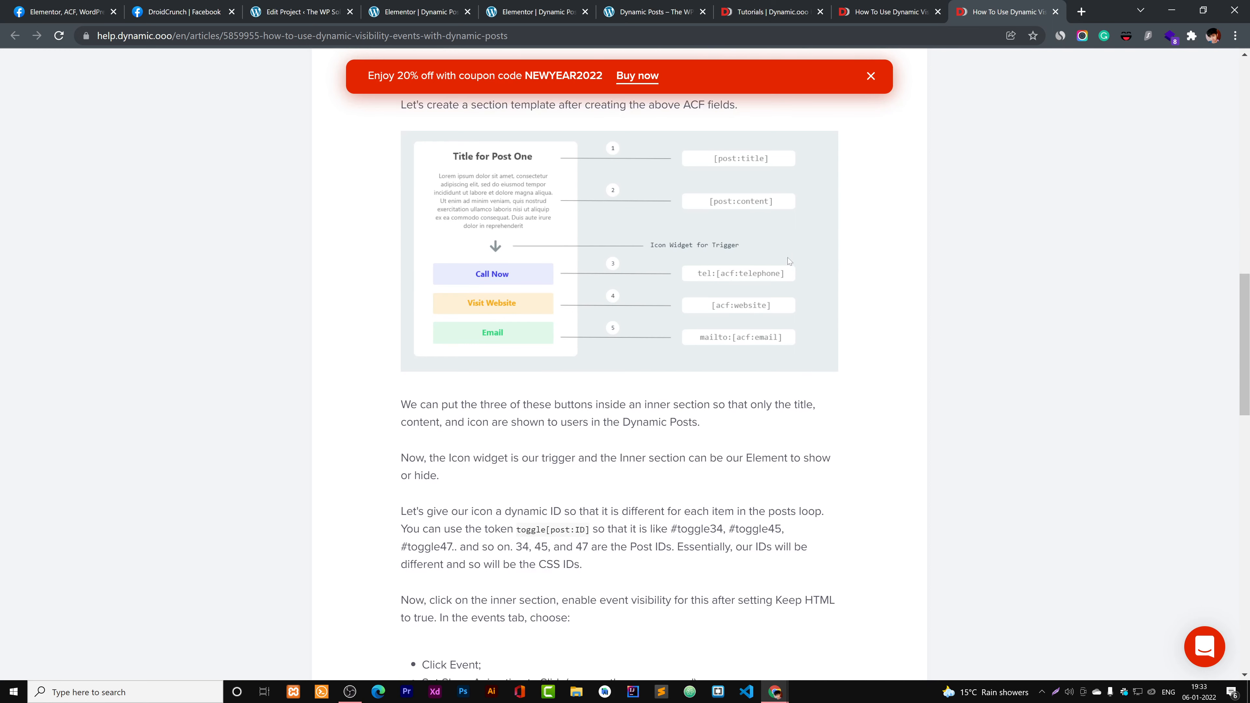
scroll(709, 305, "down", 1)
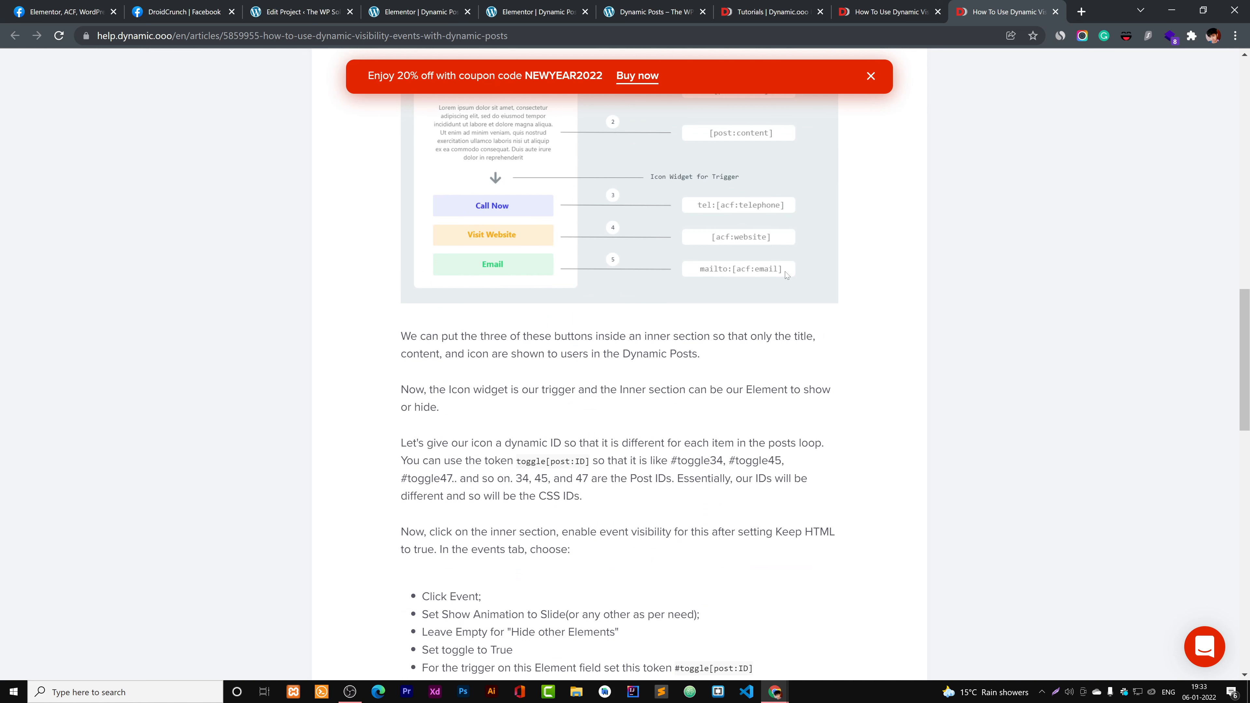
scroll(709, 276, "down", 2)
scroll(708, 276, "up", 1)
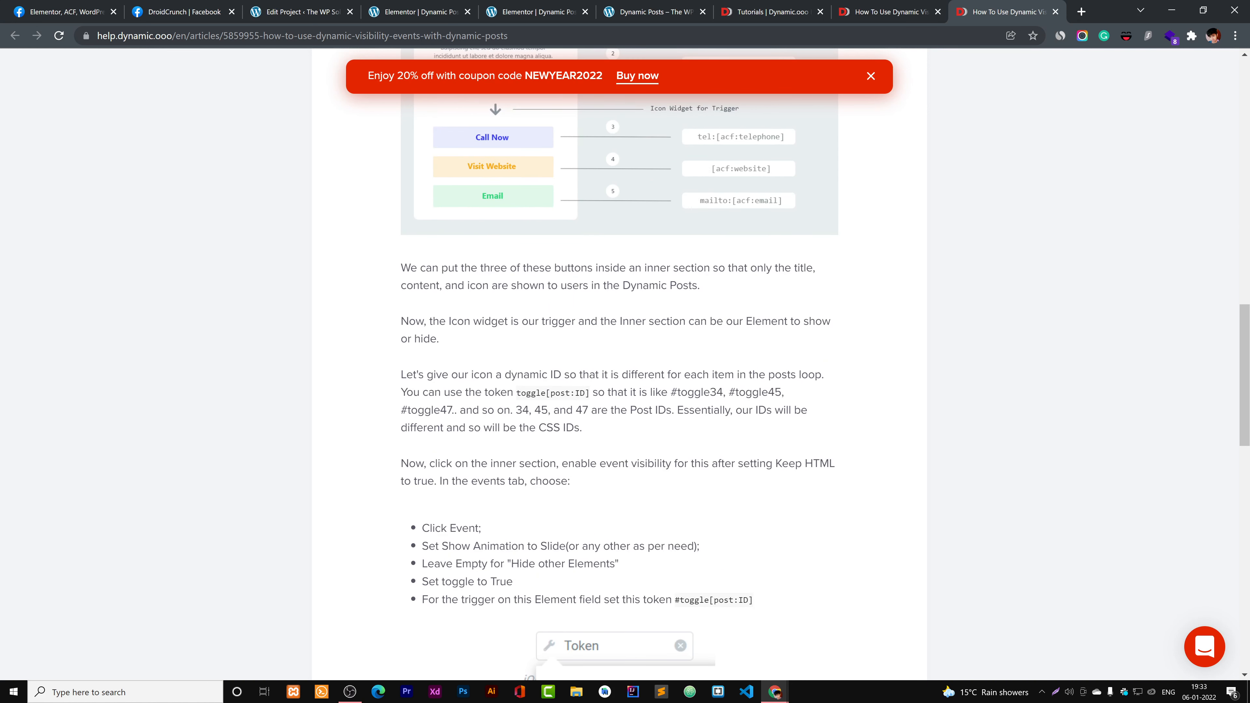
left_click_drag(516, 392, 590, 393)
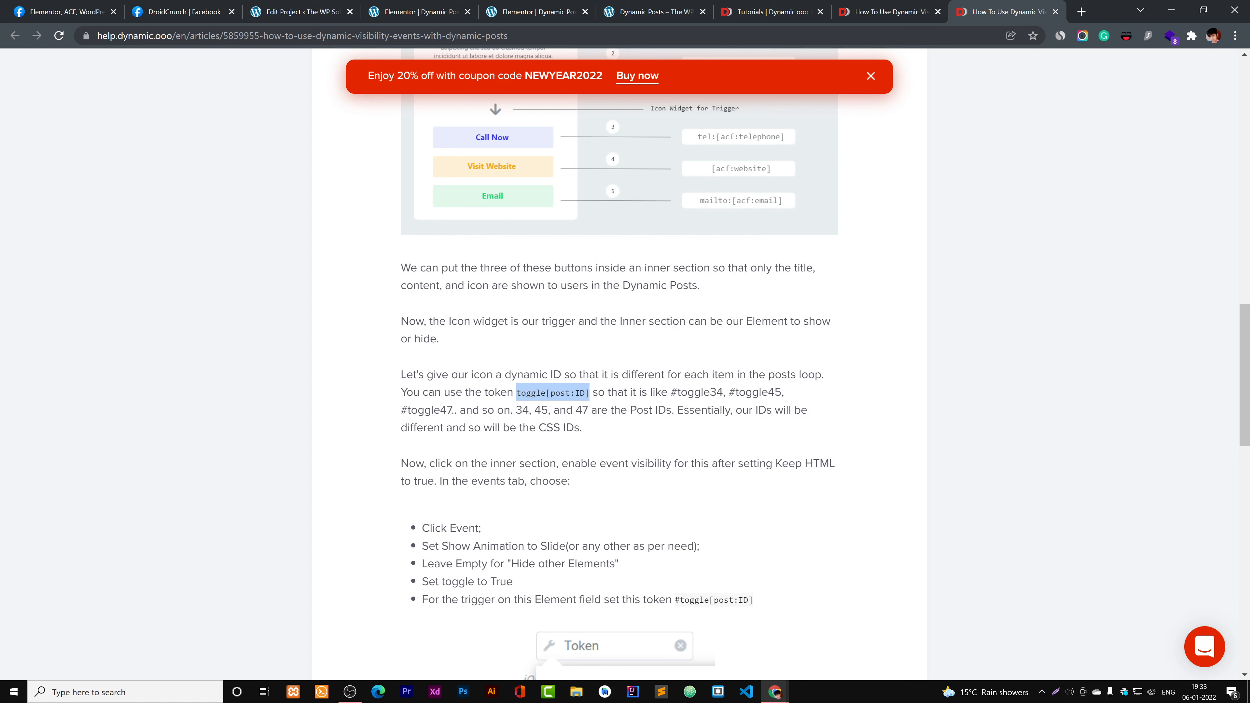
scroll(527, 298, "down", 5)
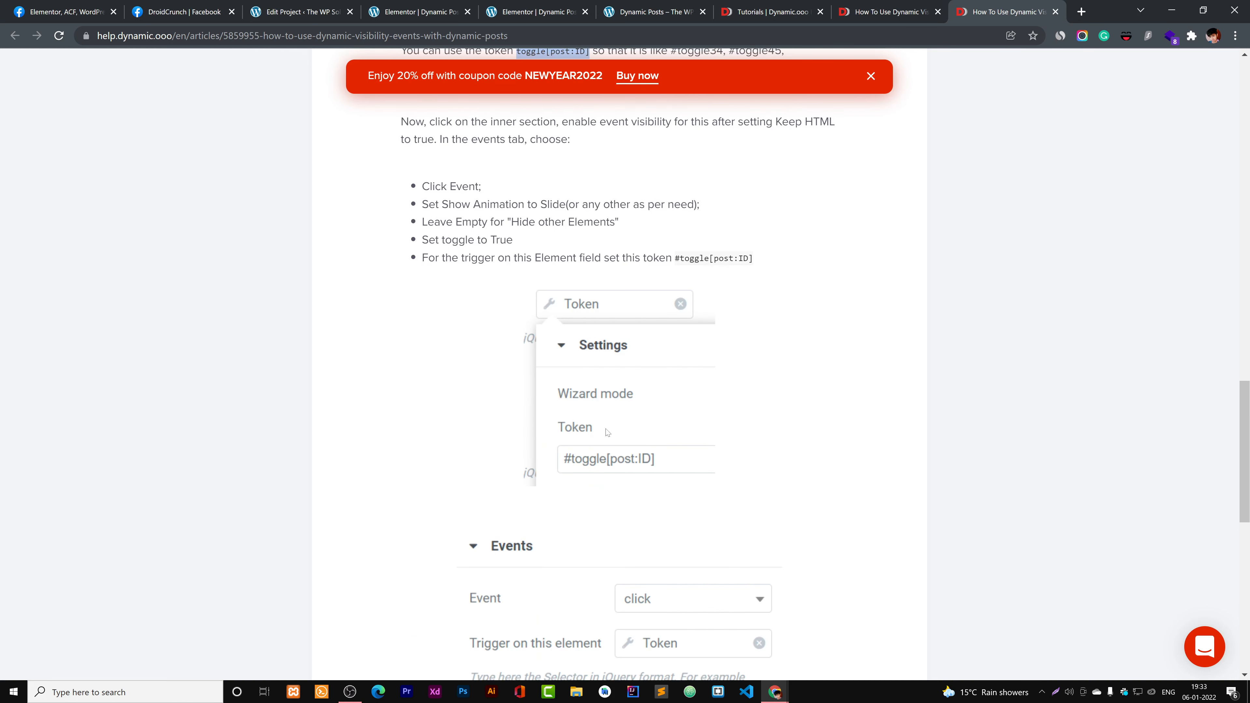
scroll(640, 298, "down", 1)
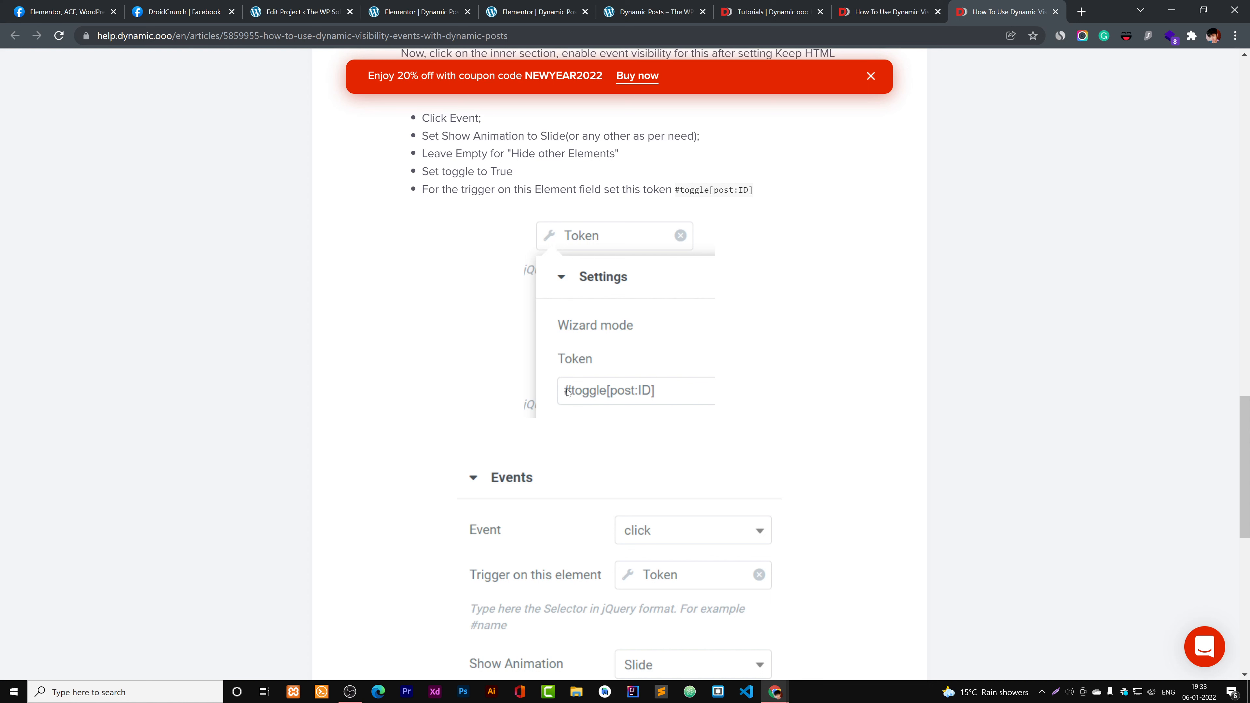
scroll(706, 396, "down", 3)
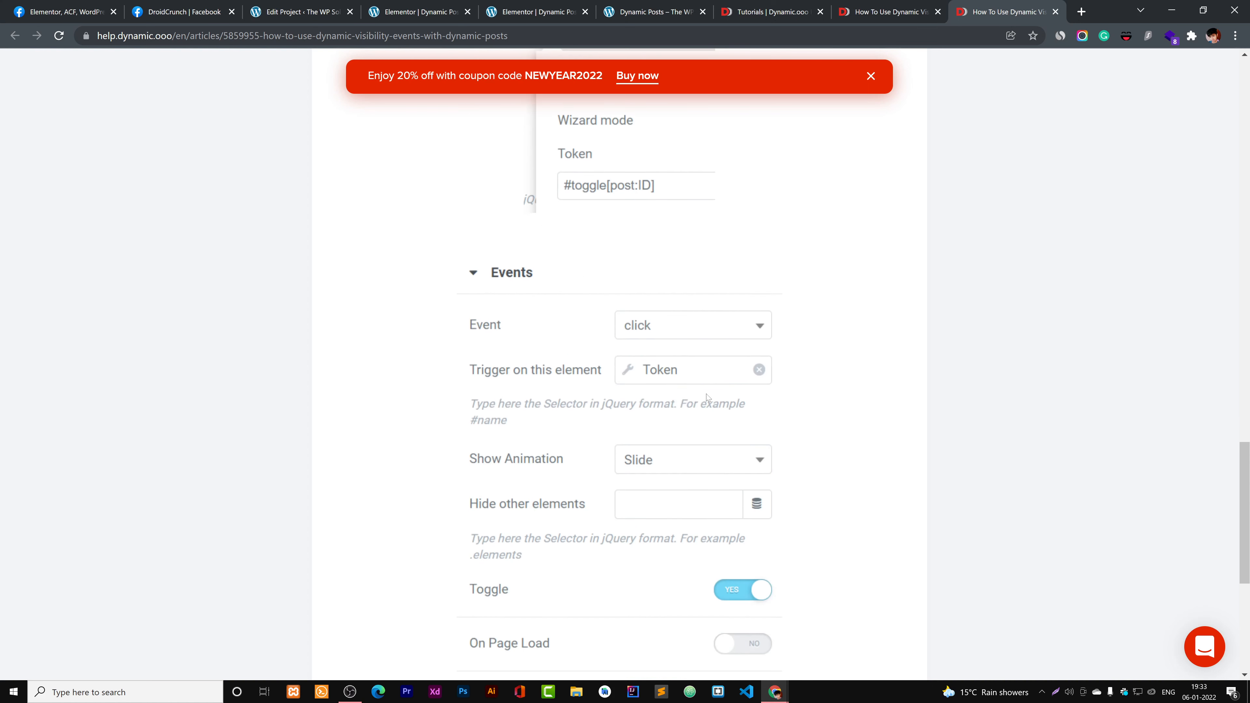
scroll(654, 404, "down", 2)
scroll(831, 408, "down", 3)
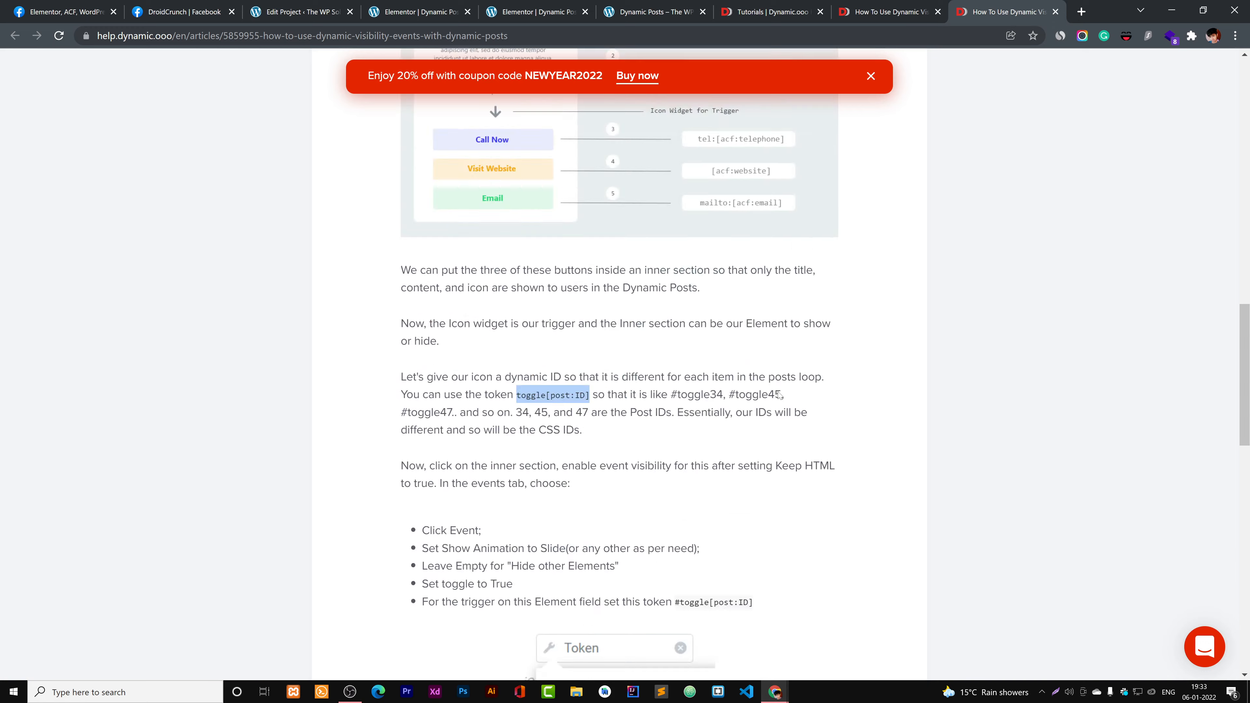
scroll(779, 396, "up", 10)
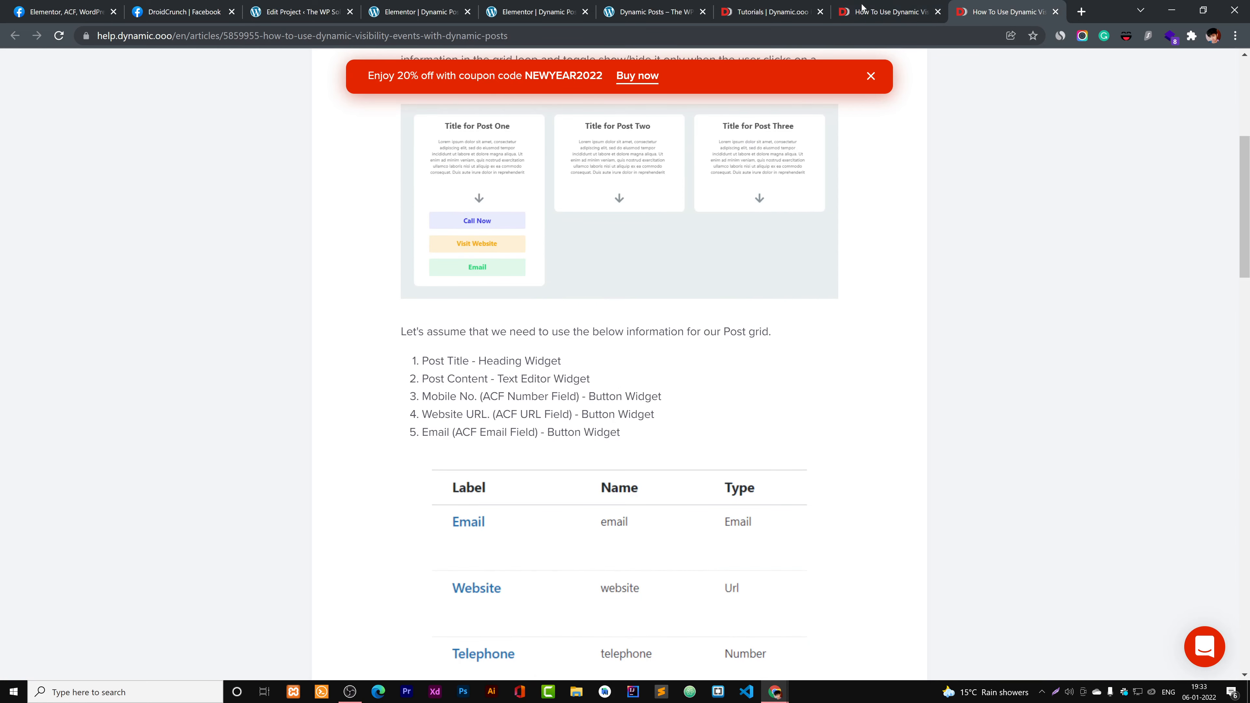
- Switch to the Elementor, ACF, WordPress Community group on Facebook and look over its header, discussion feed and About information
left_click(765, 9)
left_click(537, 12)
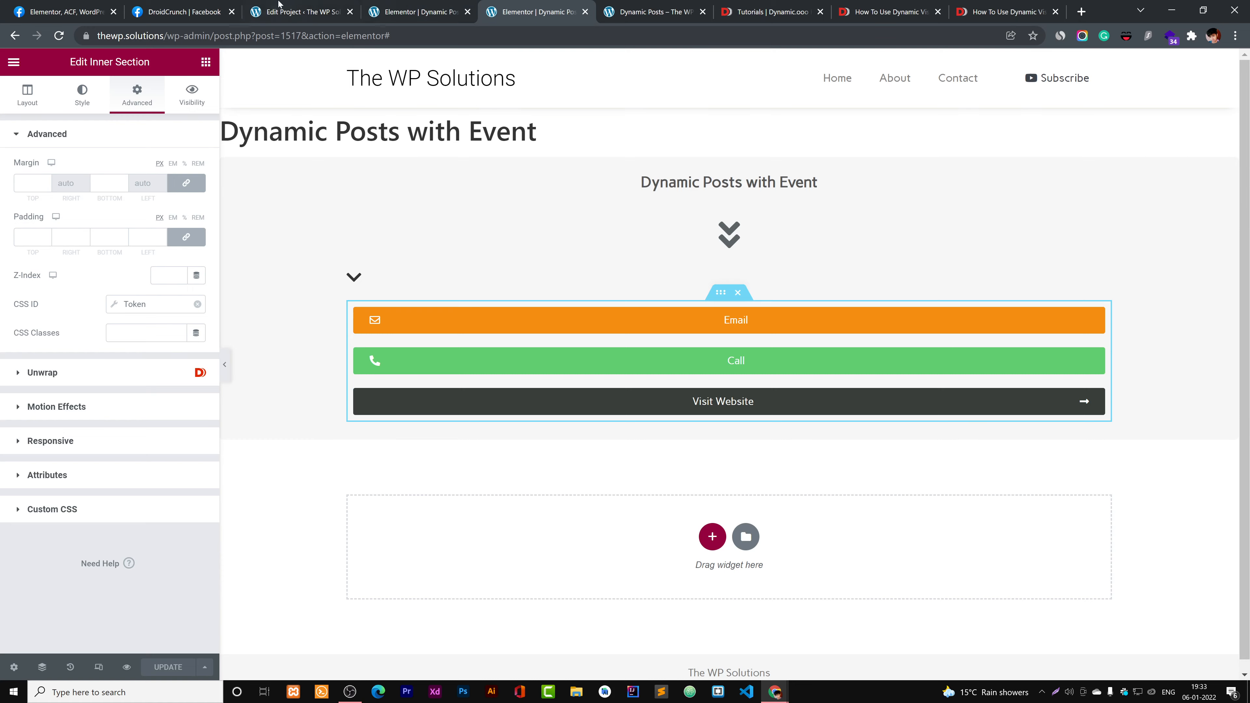
left_click(81, 5)
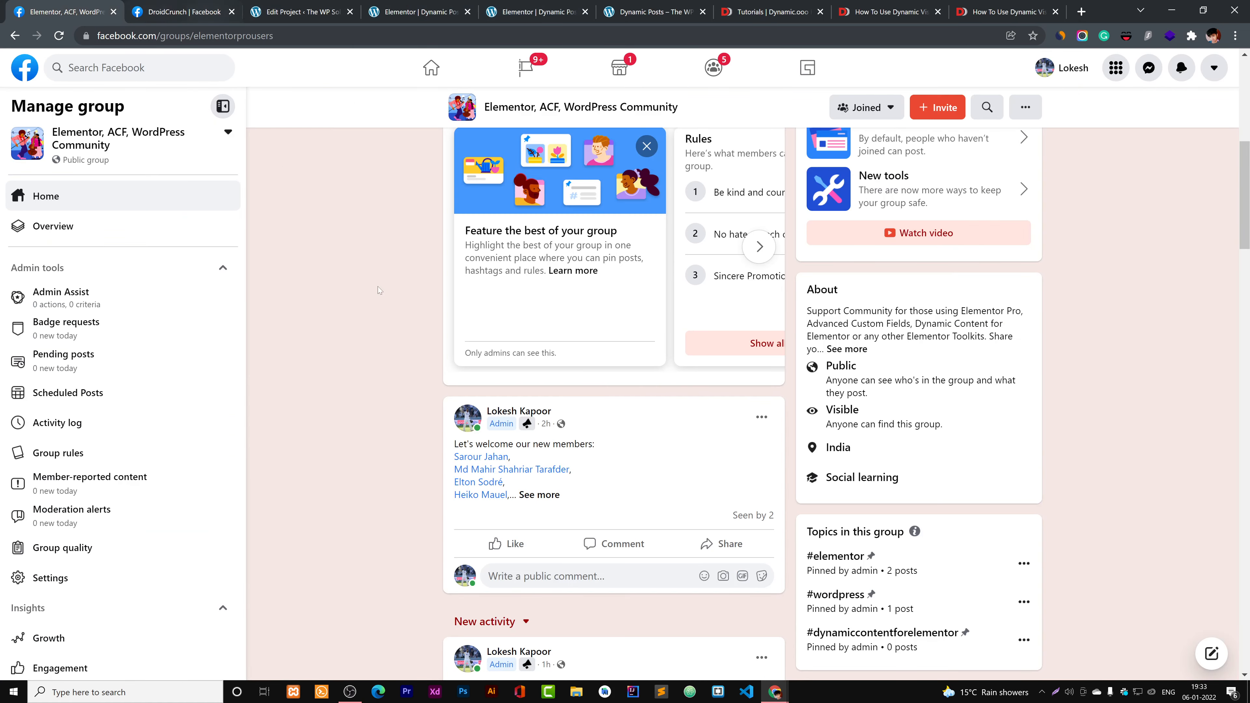
scroll(1244, 197, "up", 3)
mouse_move(1249, 162)
left_mouse_down()
mouse_move(1248, 115)
mouse_move(1246, 179)
left_mouse_up()
scroll(610, 222, "up", 2)
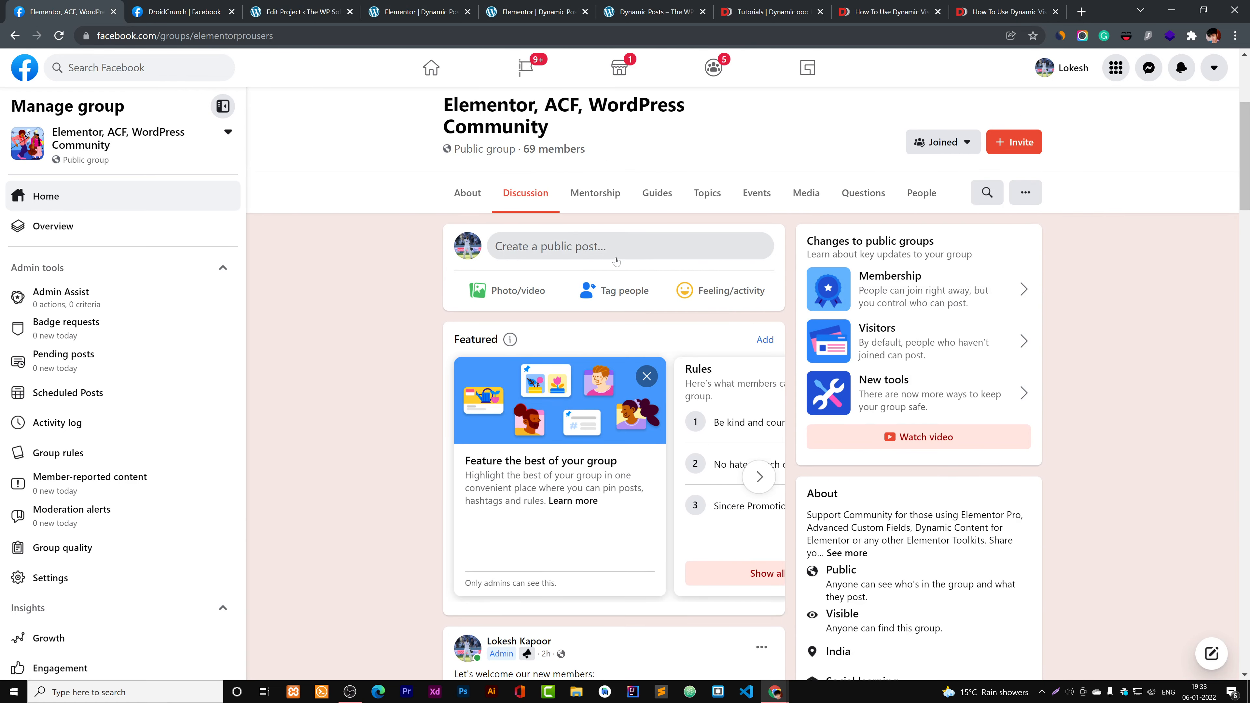
scroll(618, 261, "down", 5)
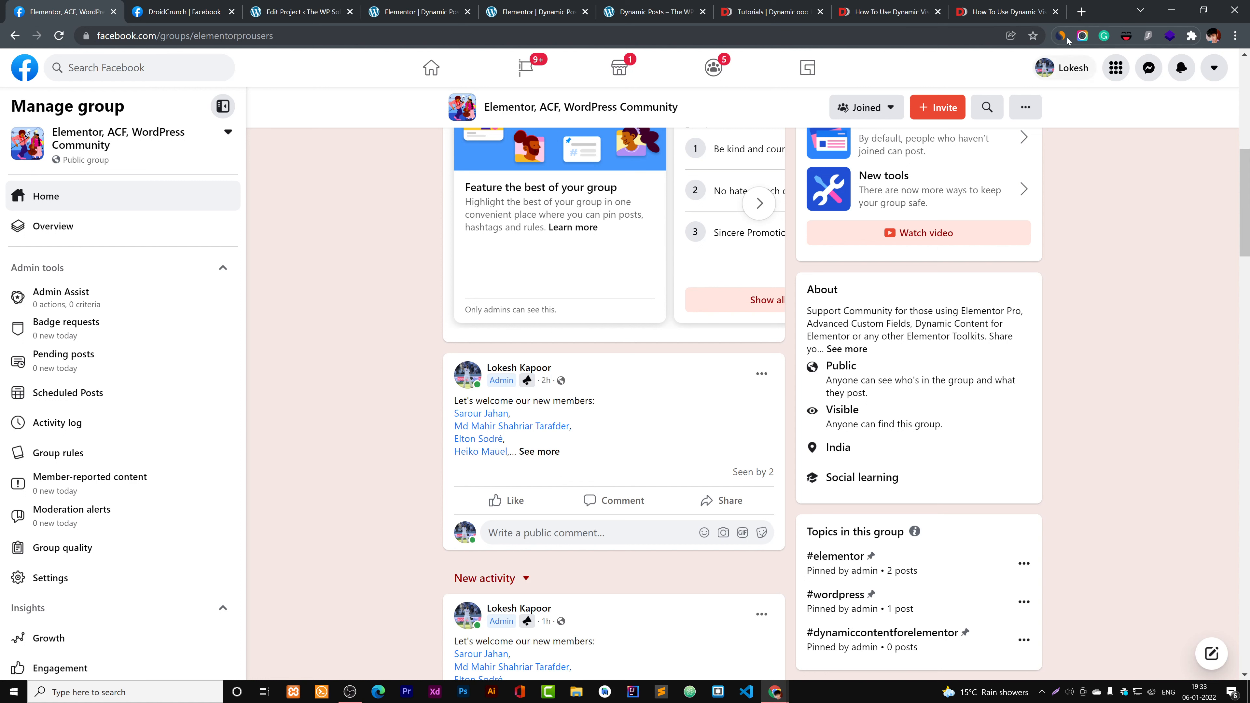
left_click_drag(1247, 235, 1247, 126)
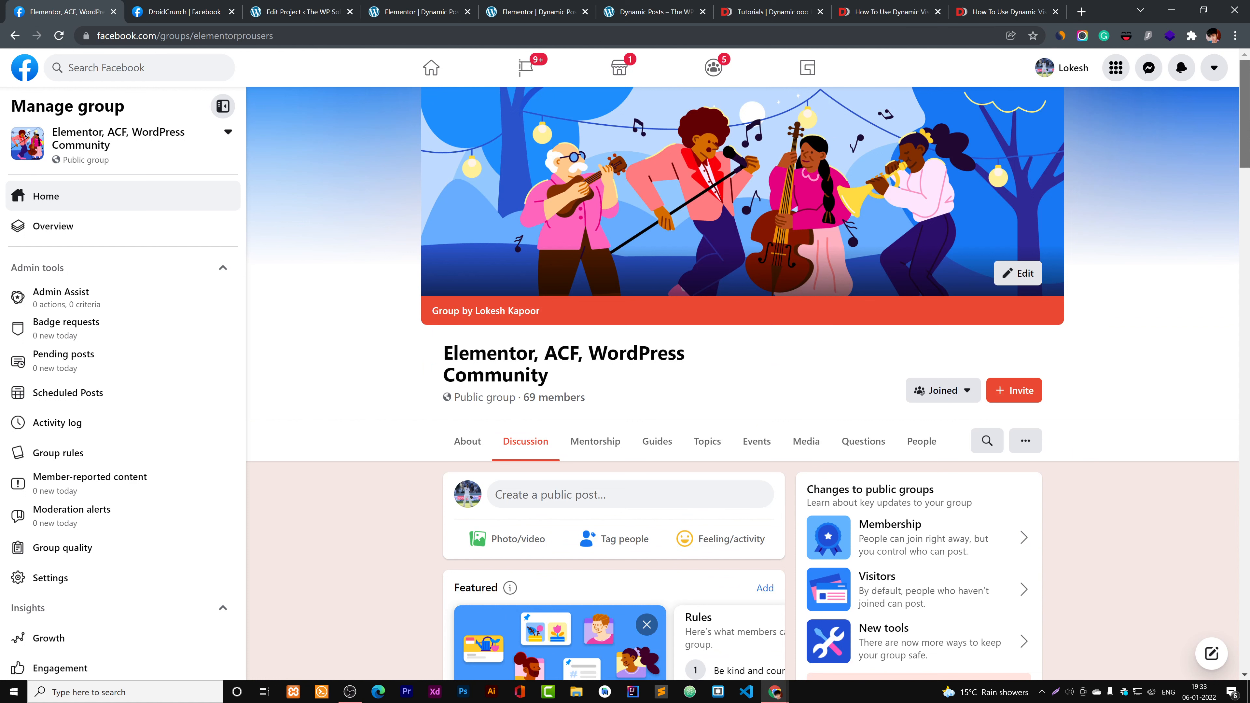
left_click_drag(1247, 126, 1246, 178)
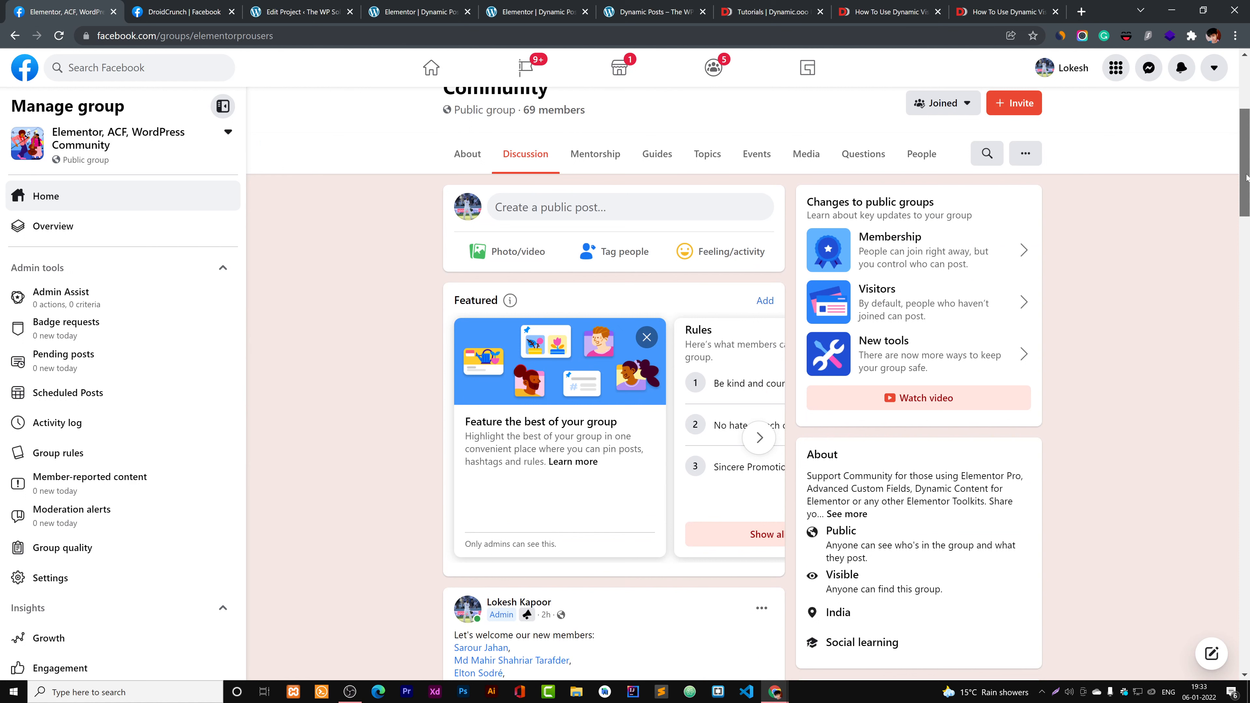
left_click_drag(1247, 177, 1247, 129)
left_click_drag(1249, 86, 1249, 86)
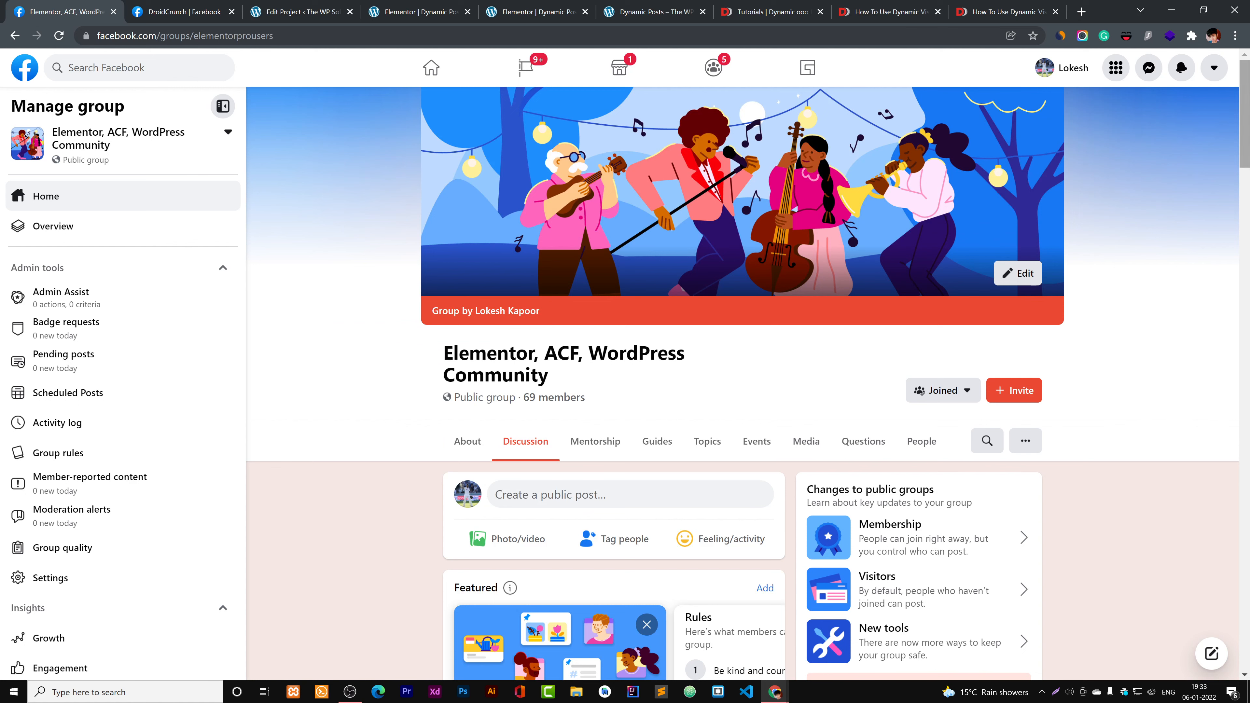